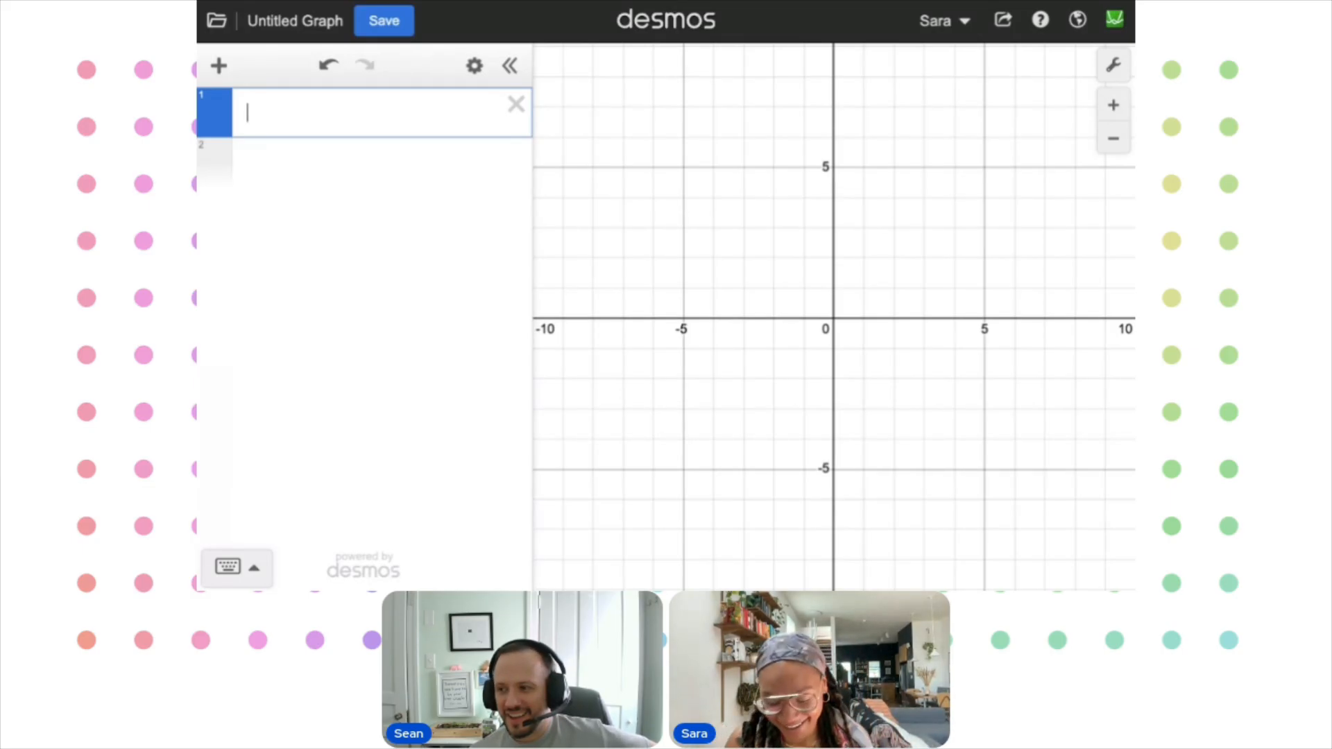
Enter the first part of a point-list expression, (x,y) for x=[-7...7], in the first expression line
text(()
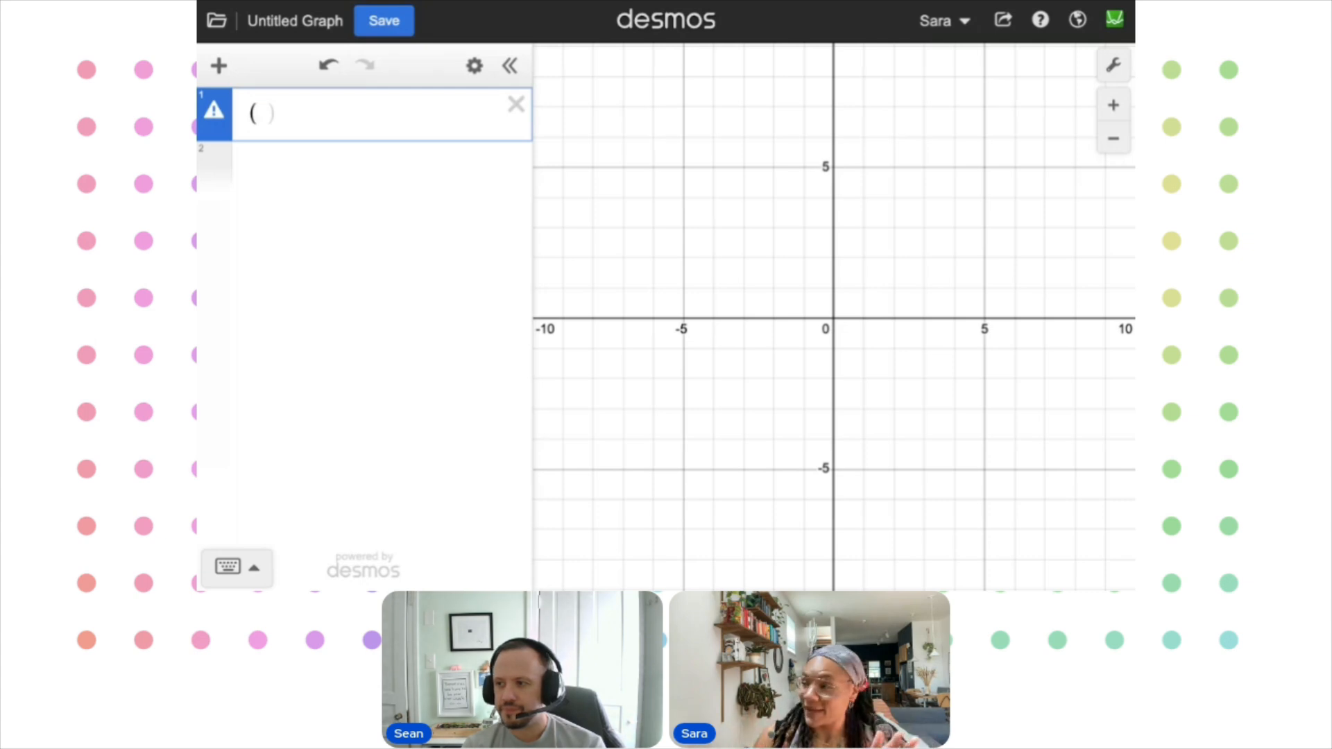
text(x, y)
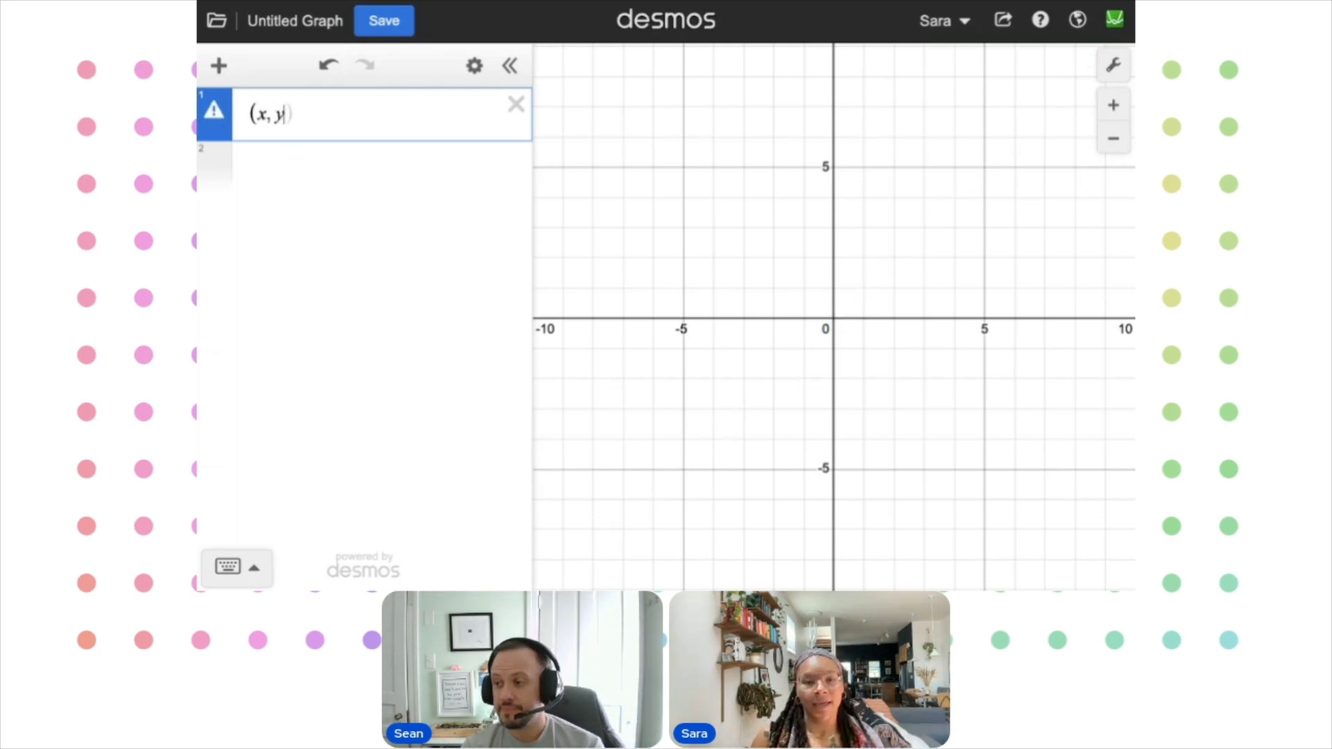
text())
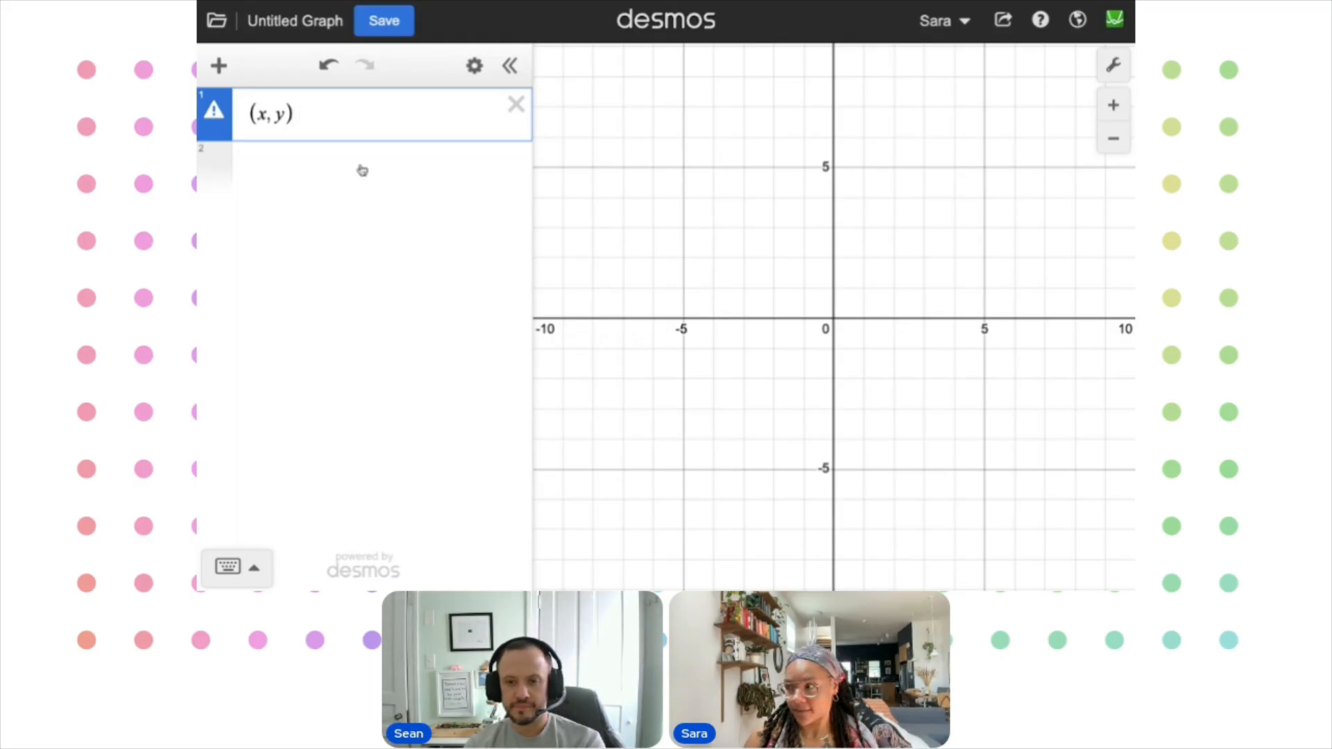
text(for )
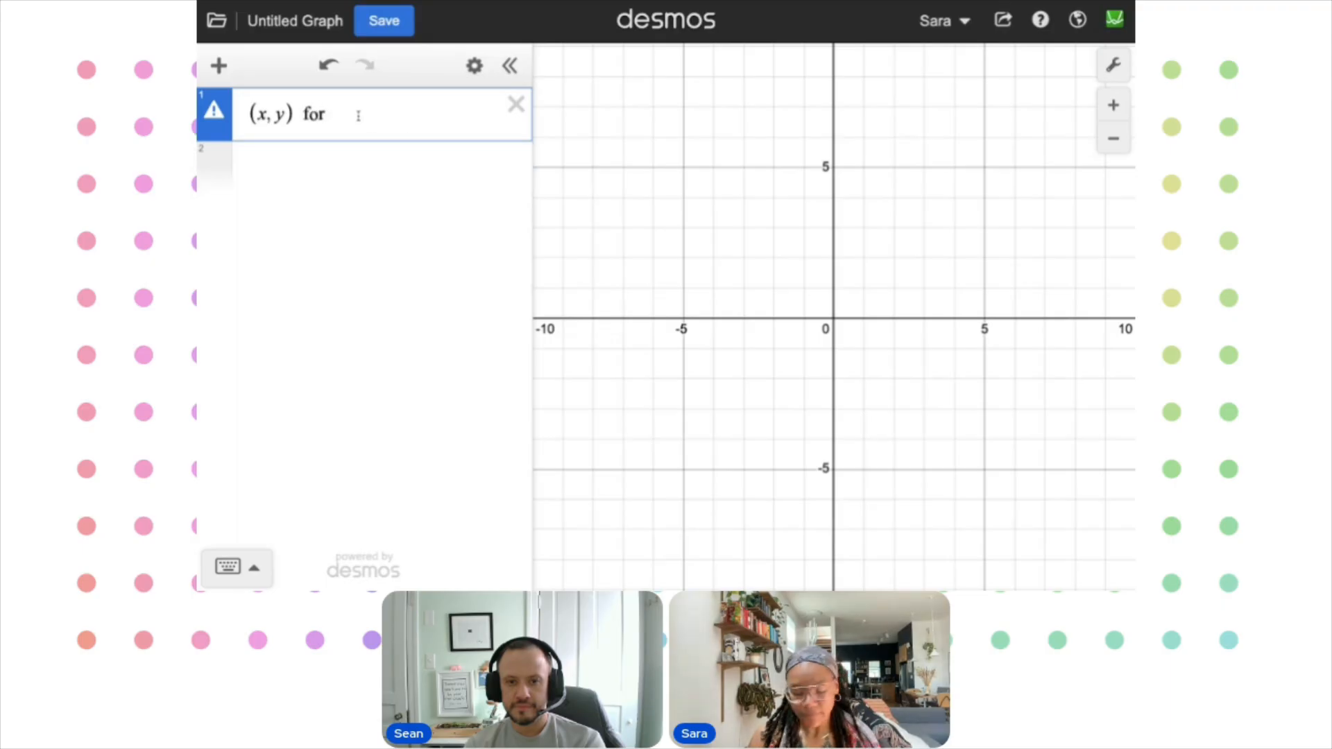
text(x)
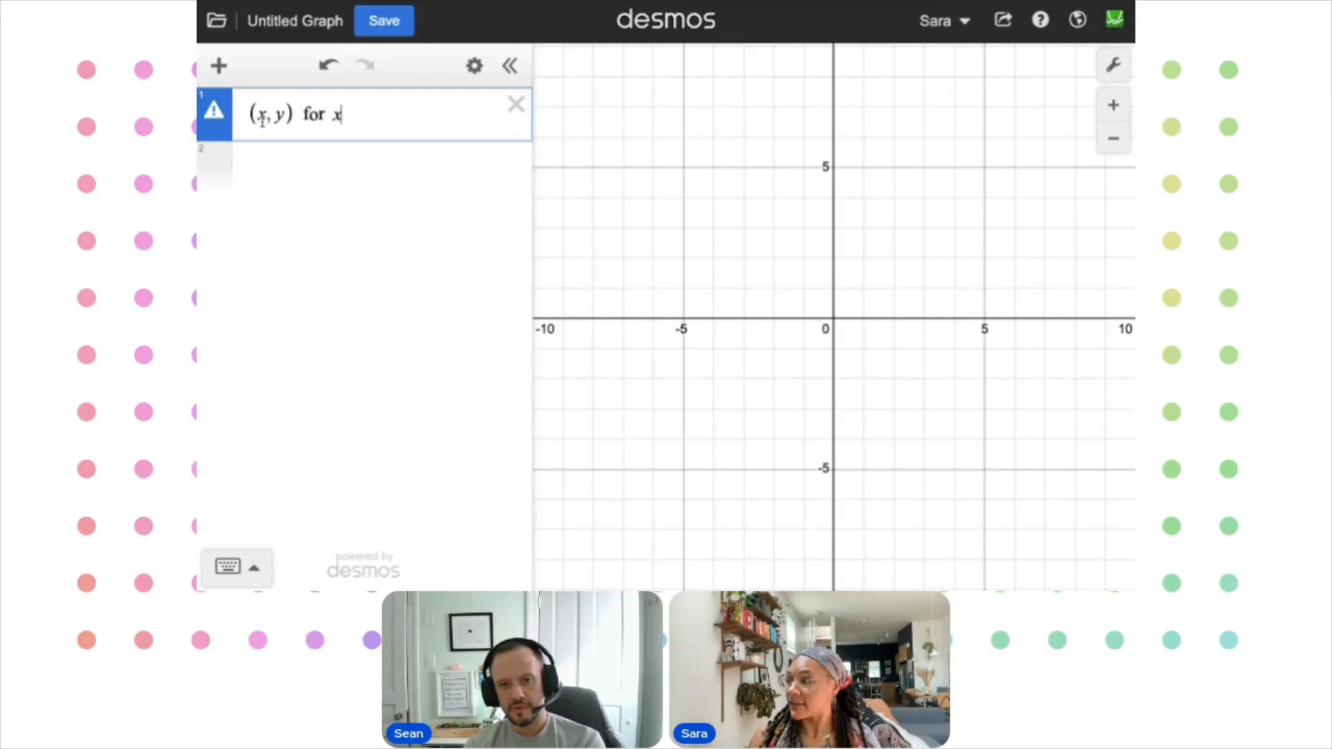
text(=[)
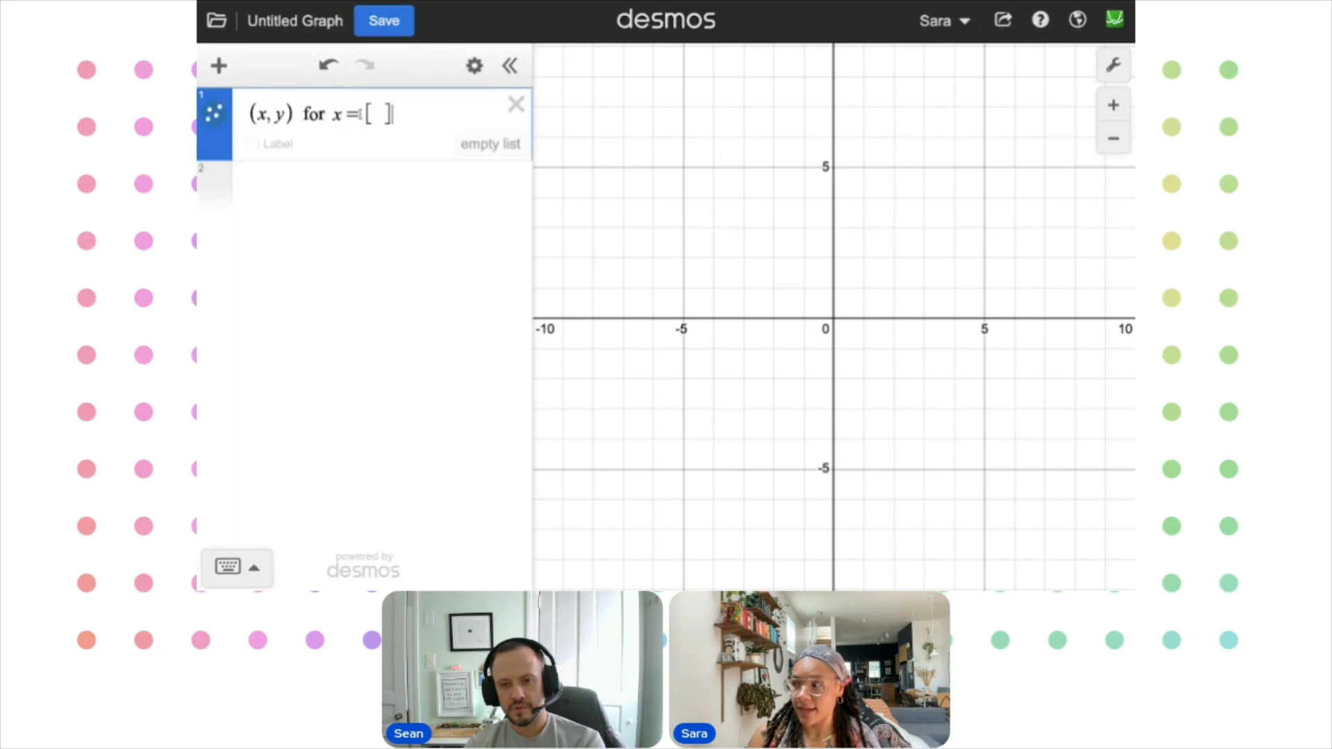
text(-7)
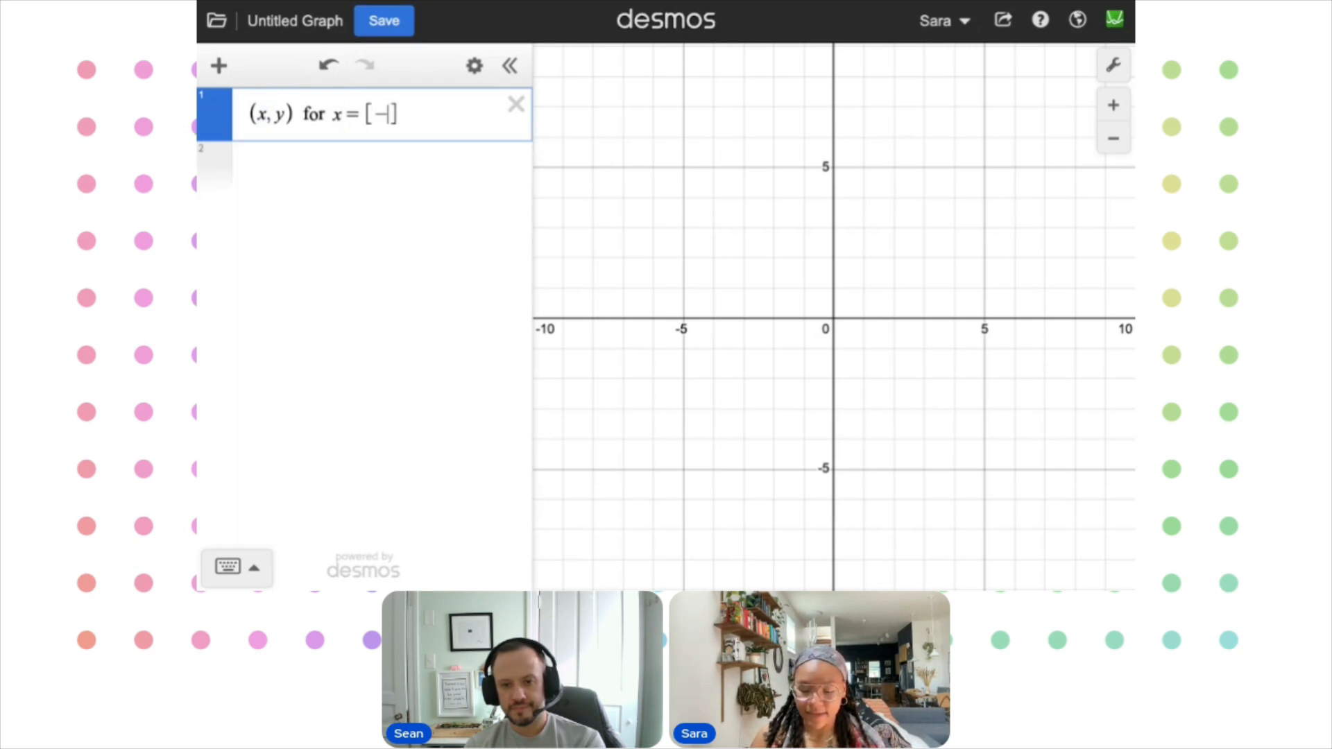
text(...7)
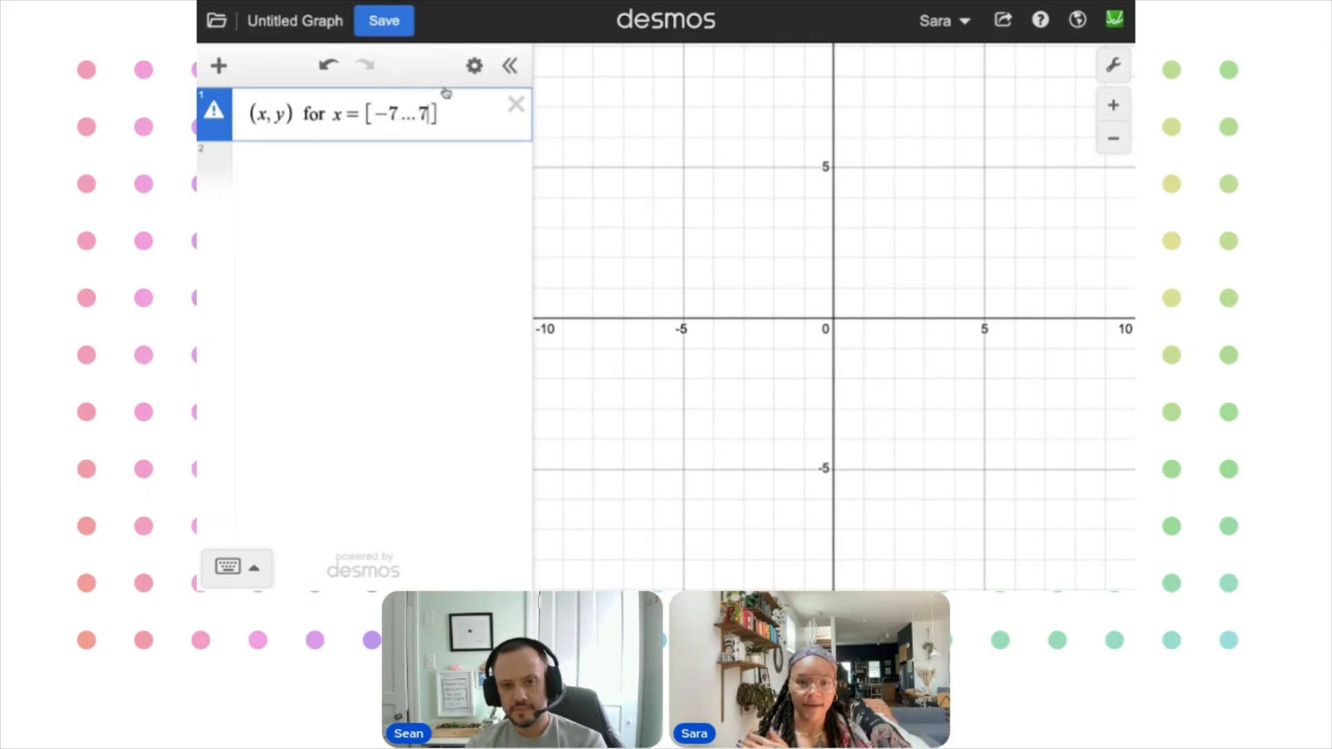
click(447, 125)
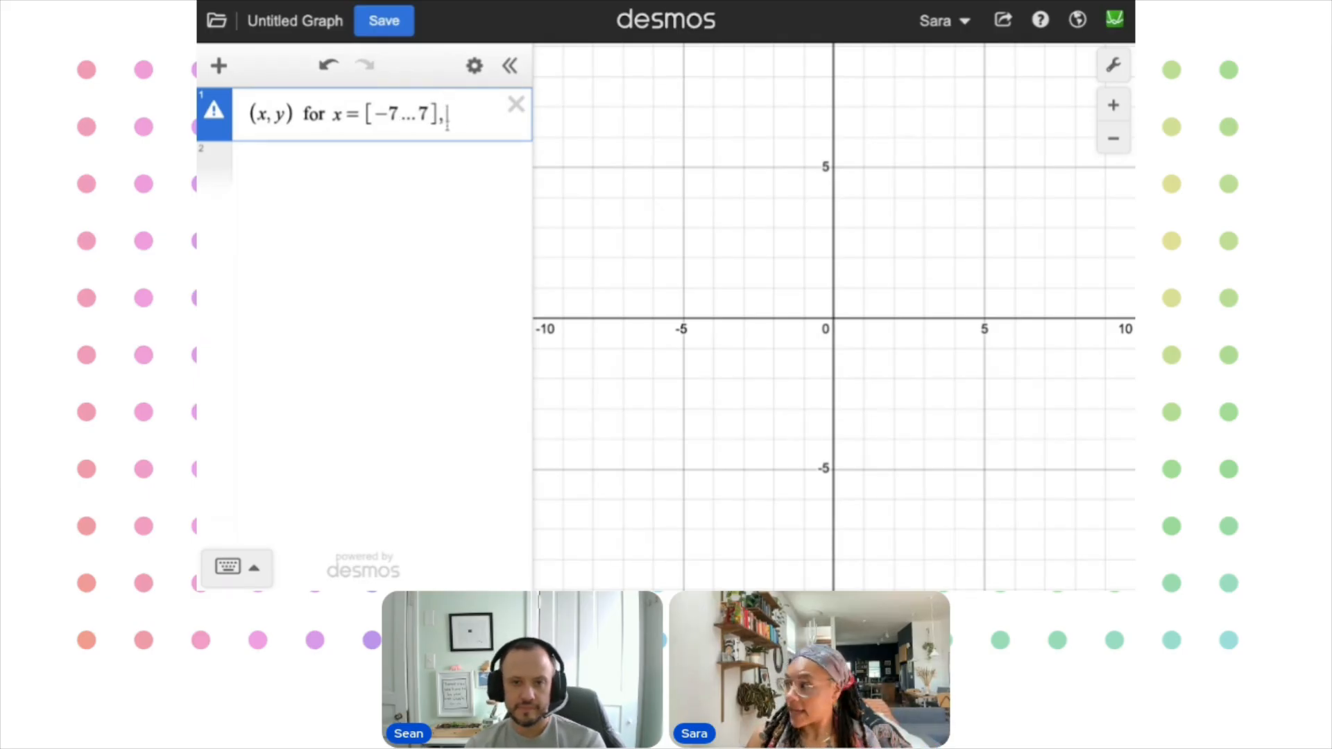
Widen the expression list and complete the point grid expression with y=[-7...7]
drag(535, 178, 637, 178)
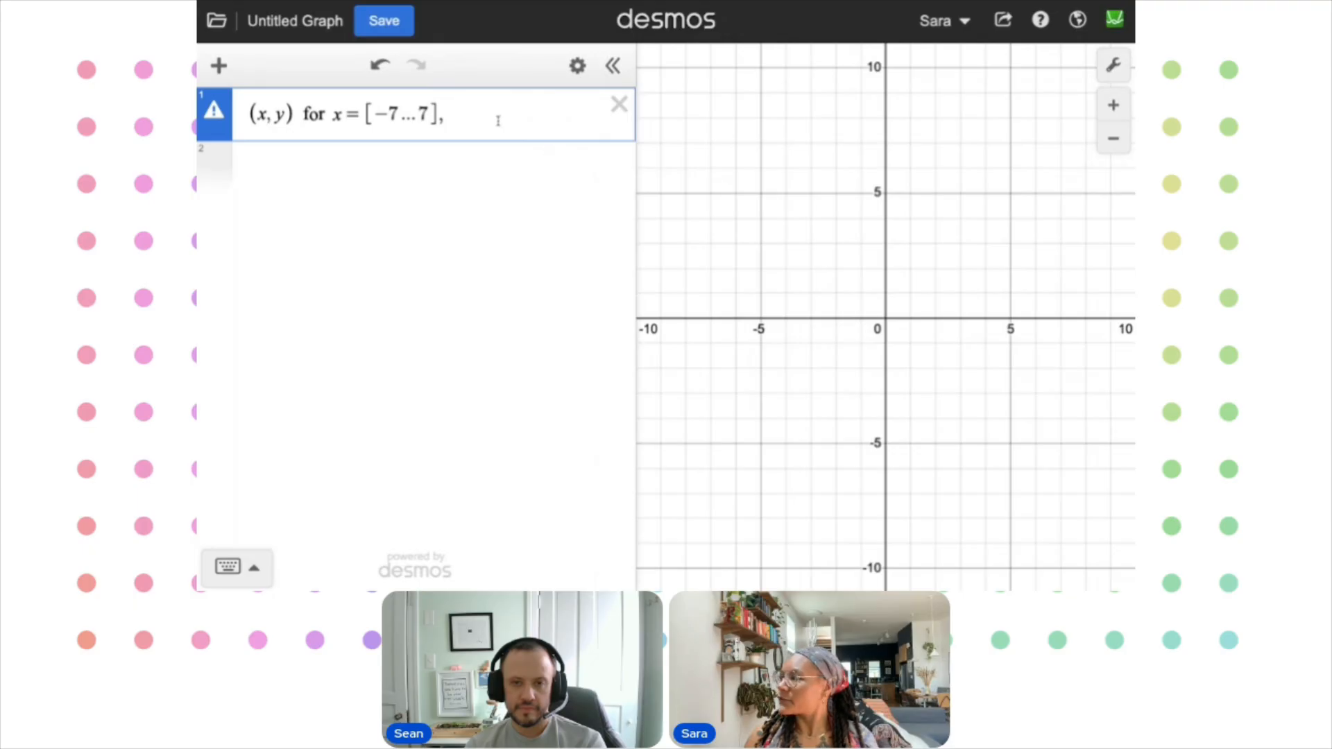
text(,y=)
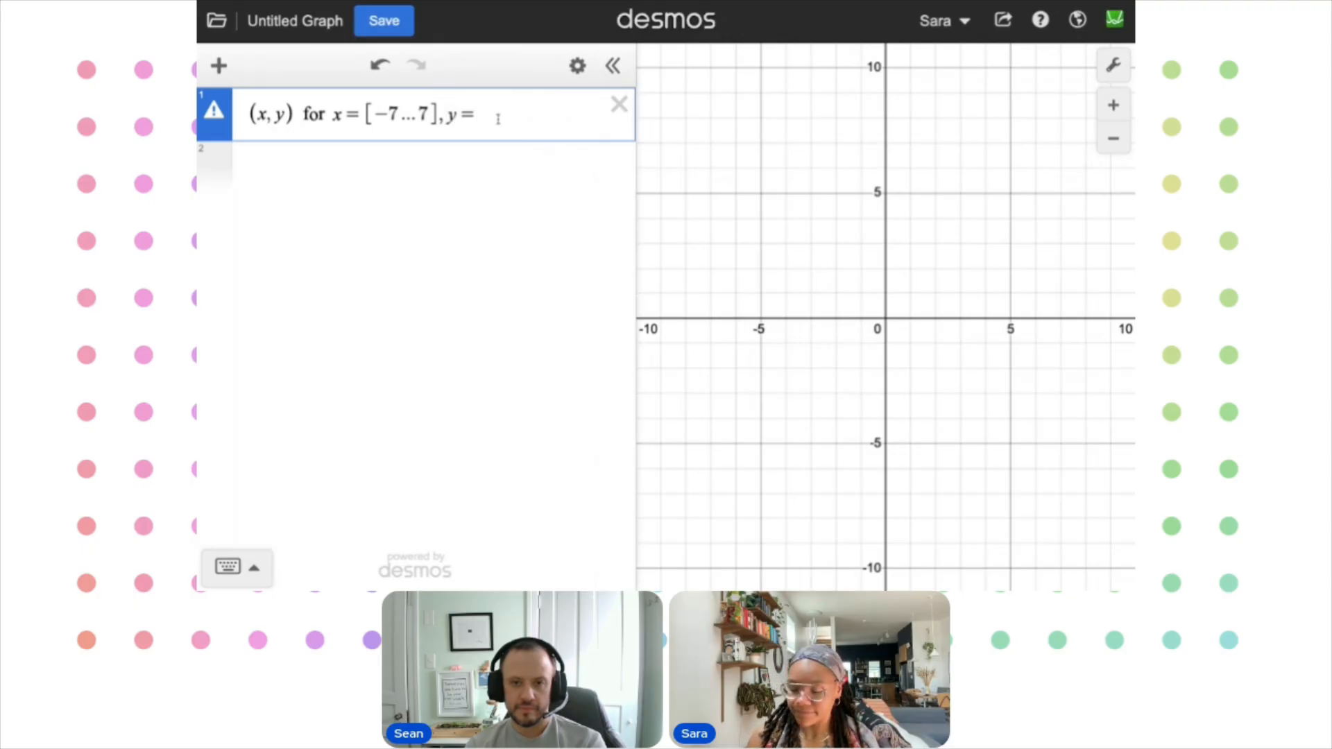
text([-7...7)
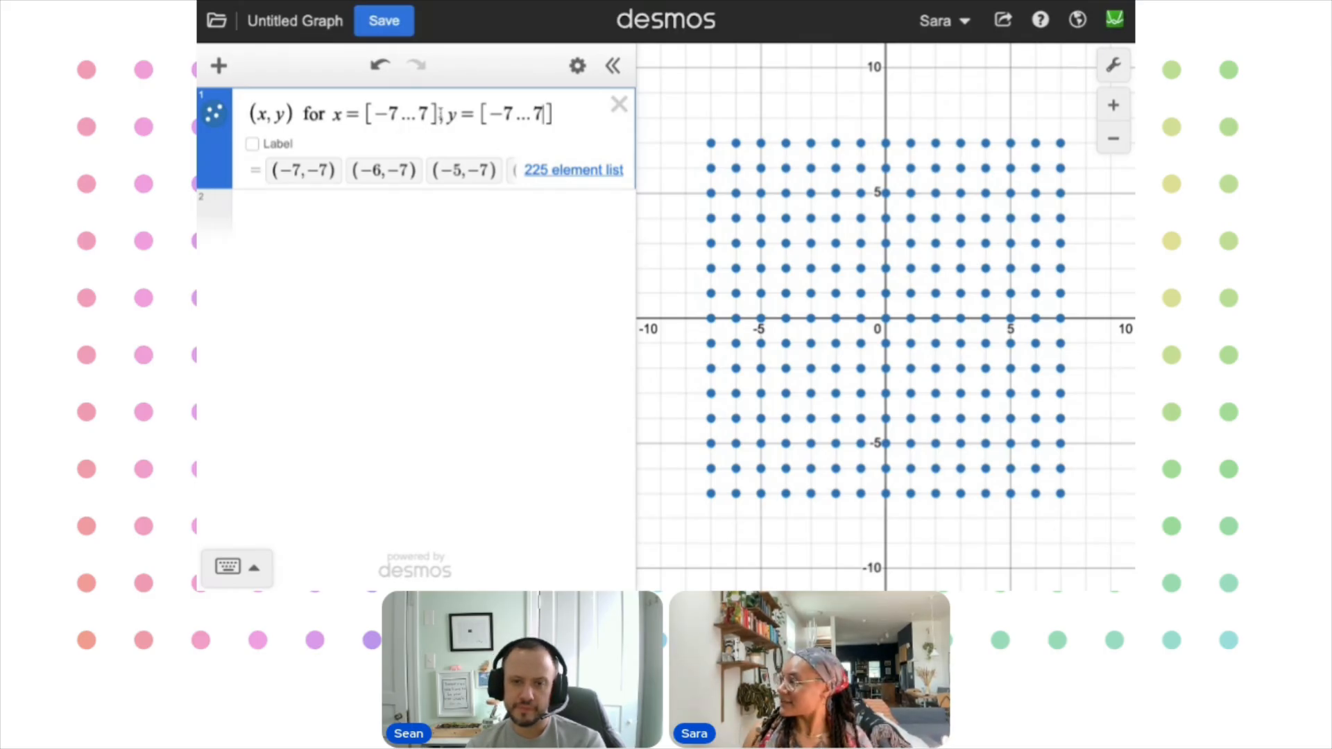
Name the grid's point list P and start an empty expression below it
click(254, 120)
text(P=)
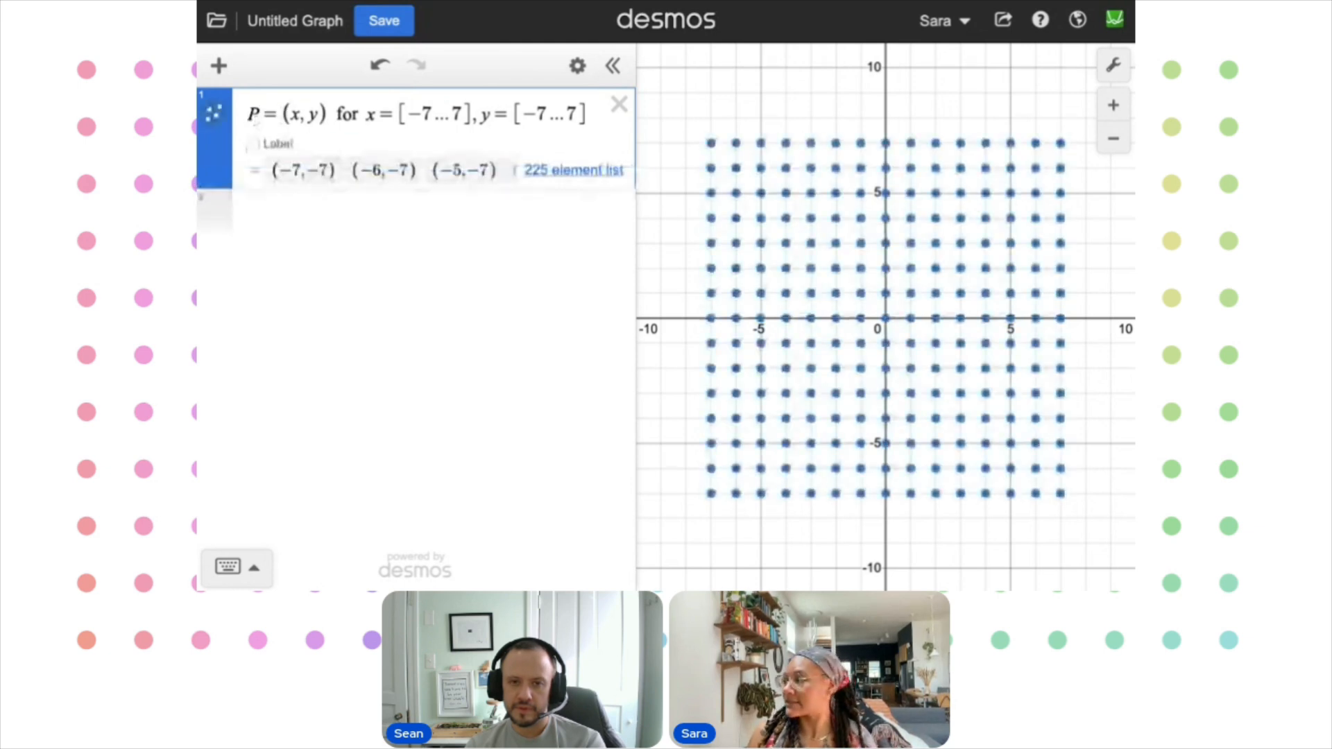
click(255, 211)
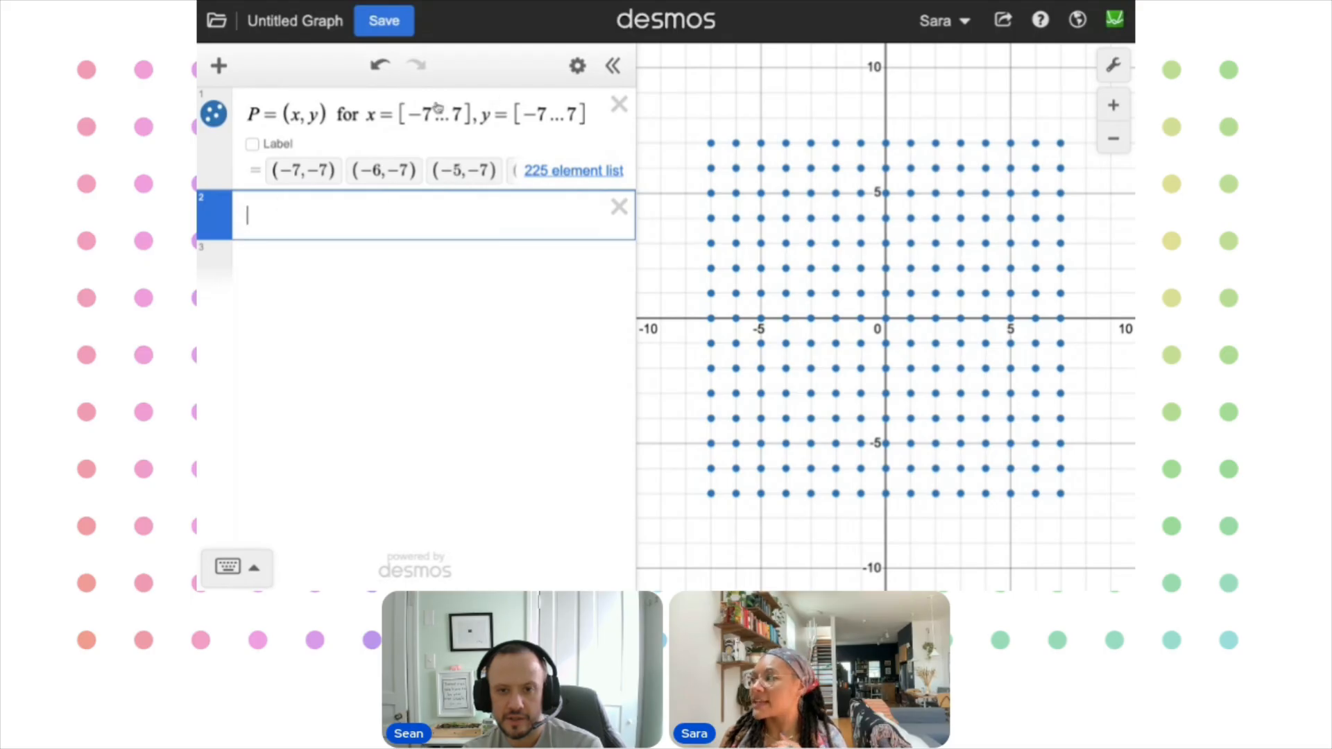
click(406, 113)
drag(406, 113, 375, 114)
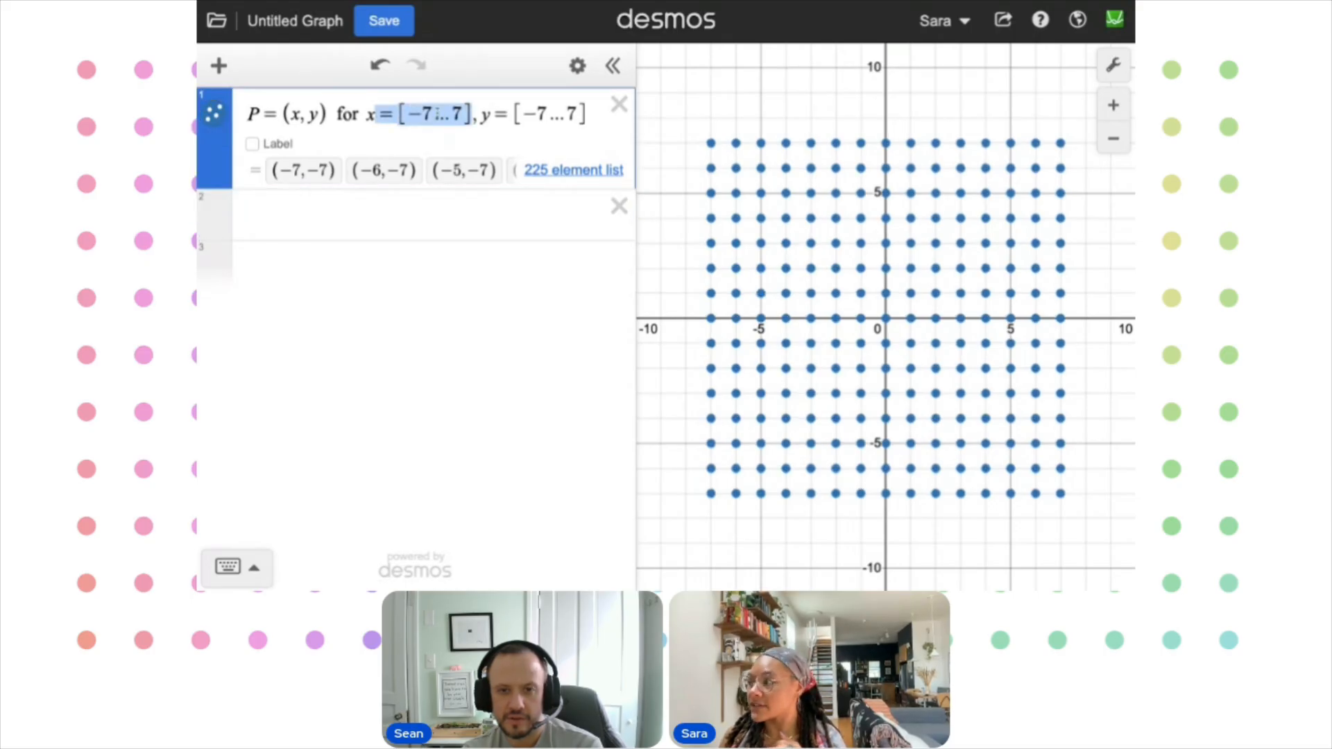
drag(546, 114, 524, 114)
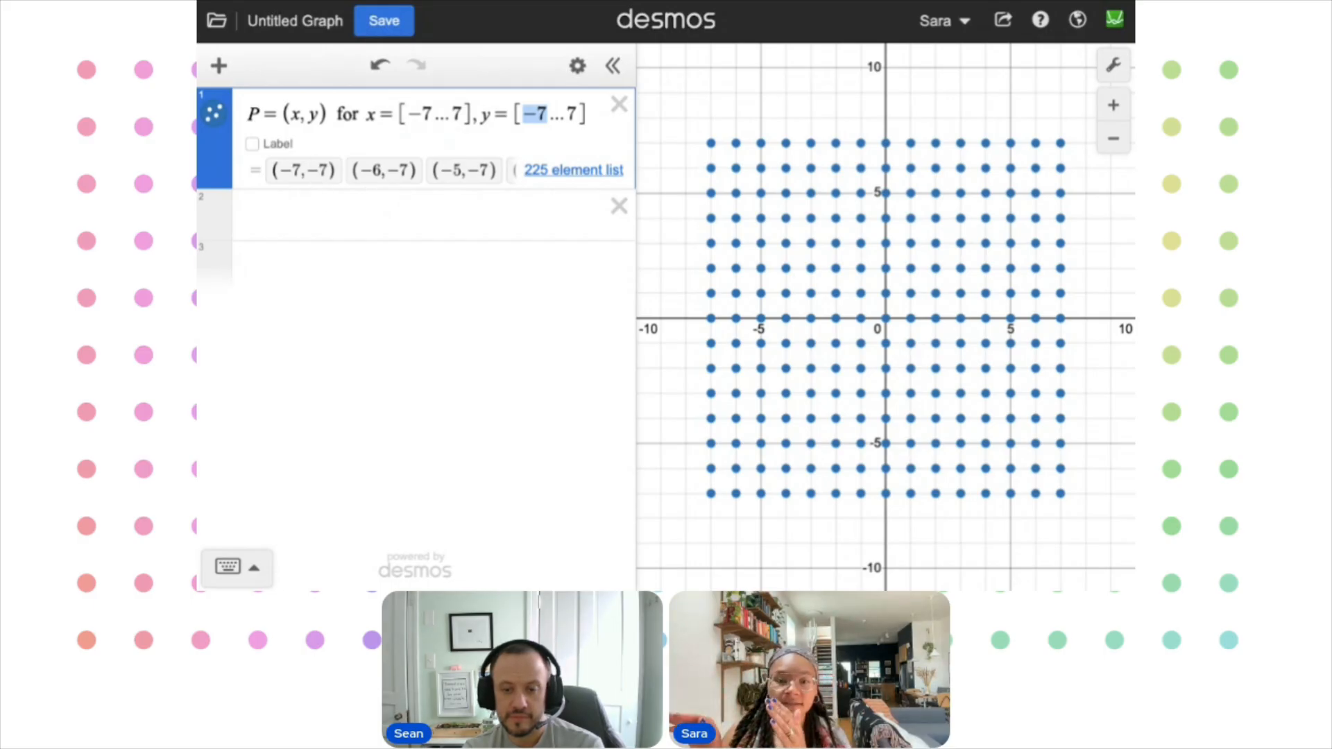
Plot the first point of the list as P[1] in the second expression, using the star point style
click(353, 208)
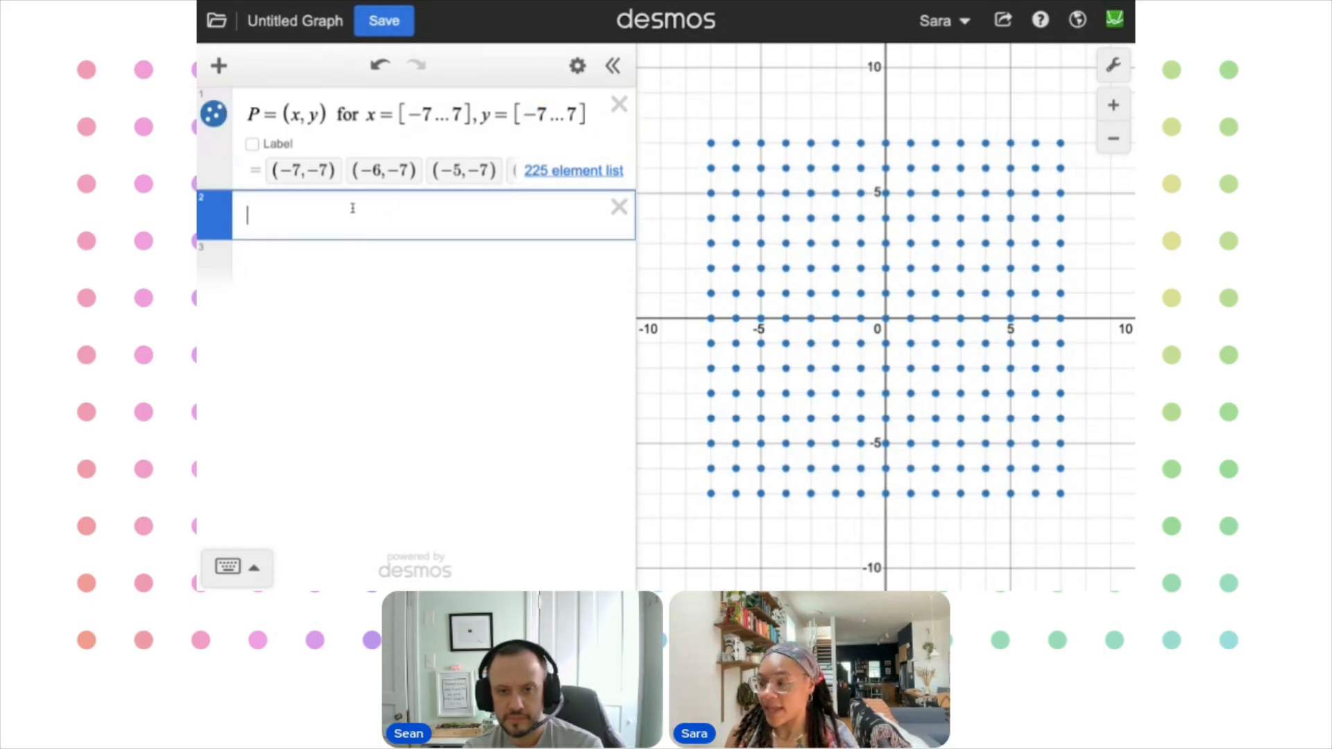
text(P)
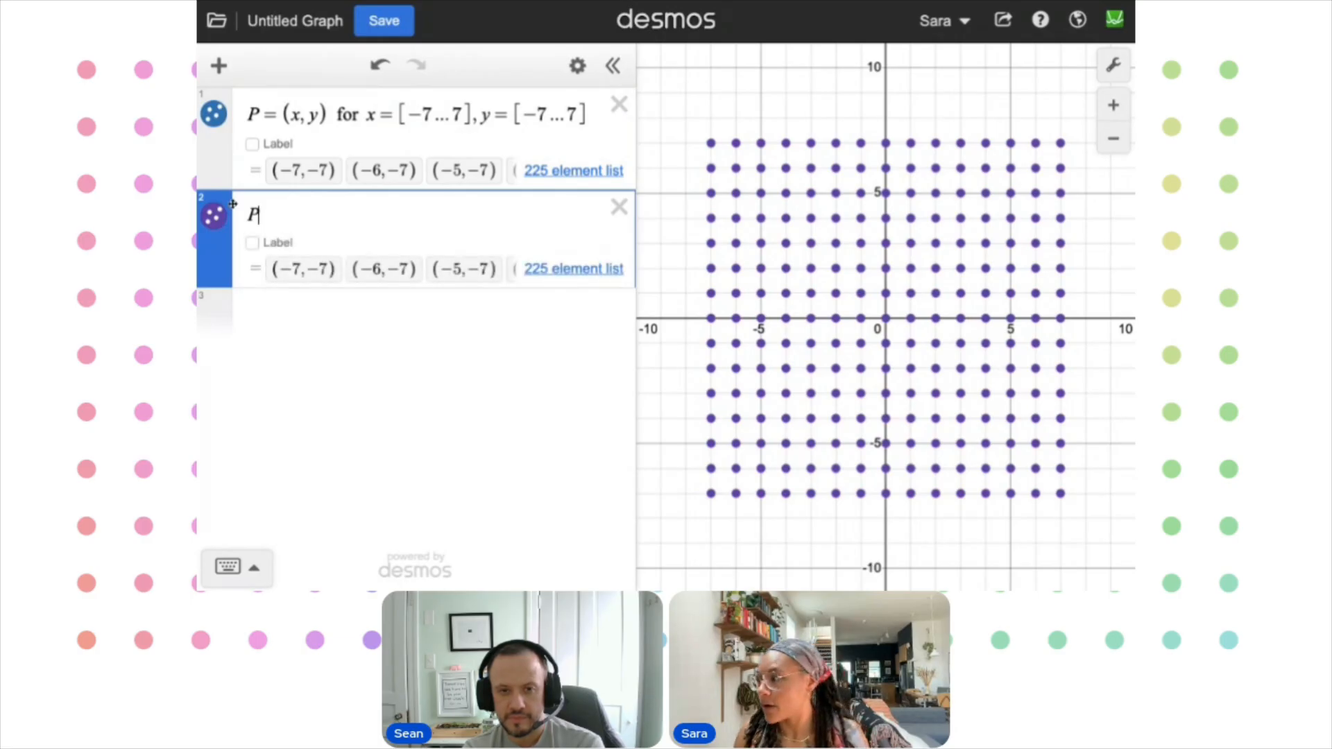
click(213, 216)
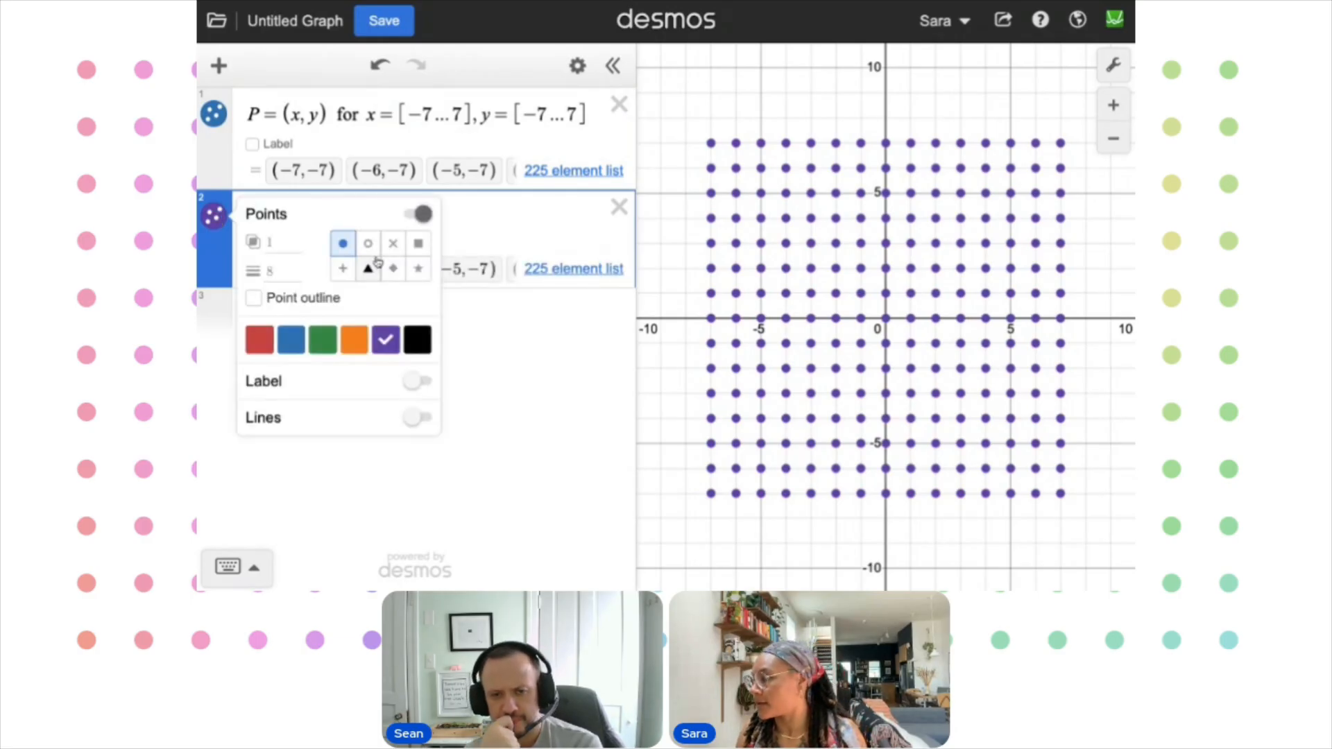
click(418, 268)
click(347, 224)
text([)
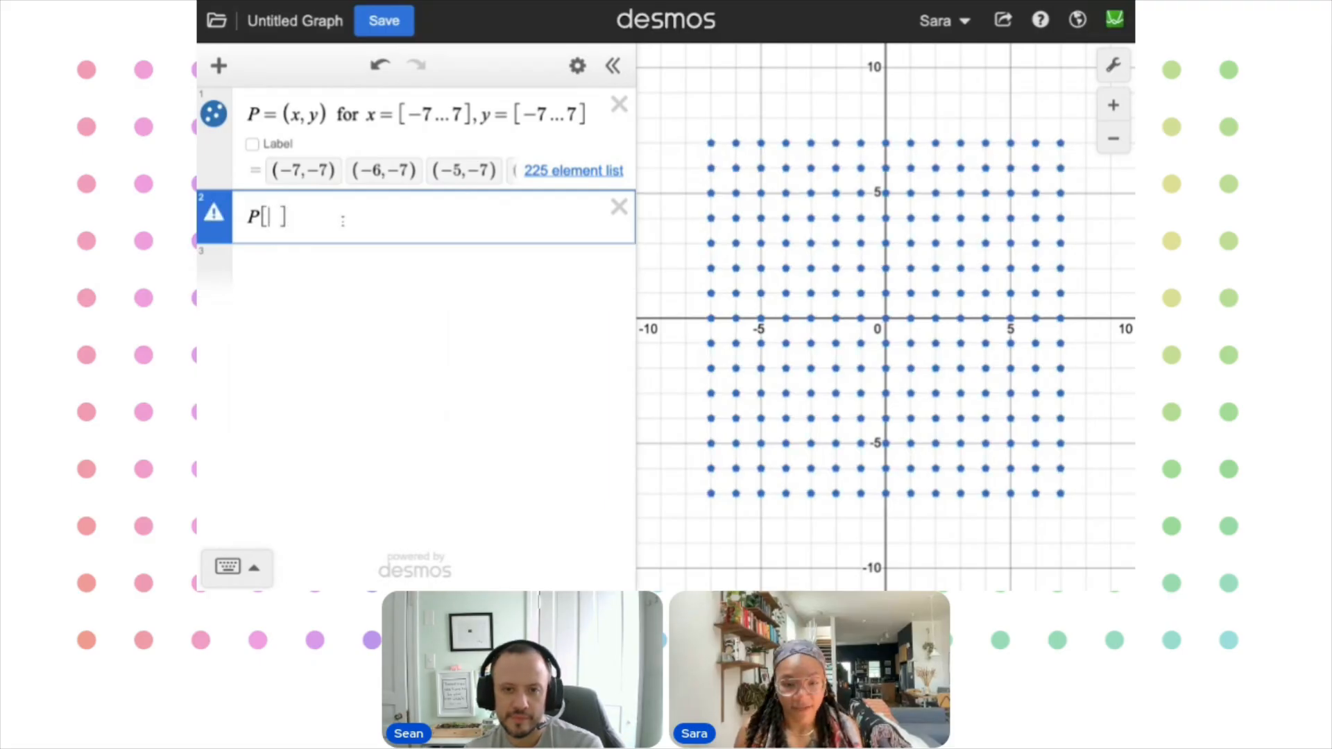
text(1)
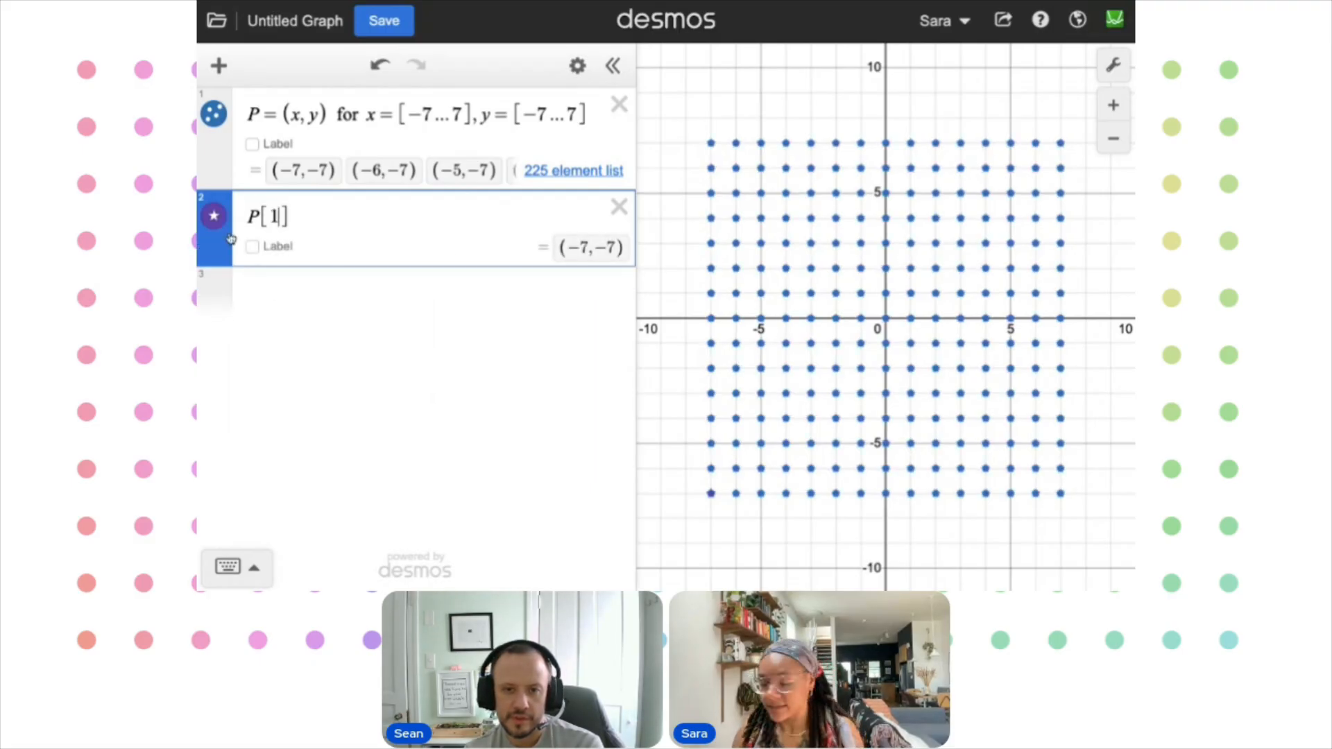
Set the size of the star marking P[1] to 20
click(214, 220)
click(274, 275)
text(12)
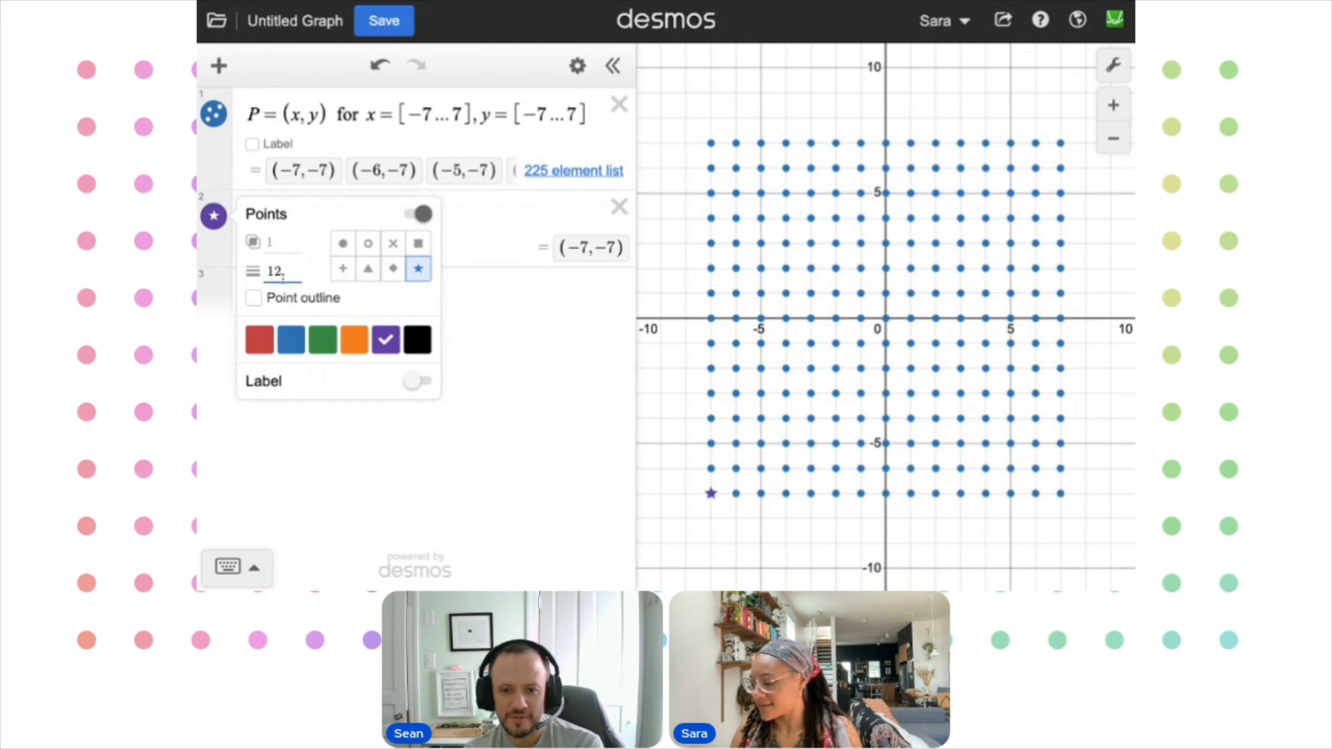
key(BackSpace)
text(20)
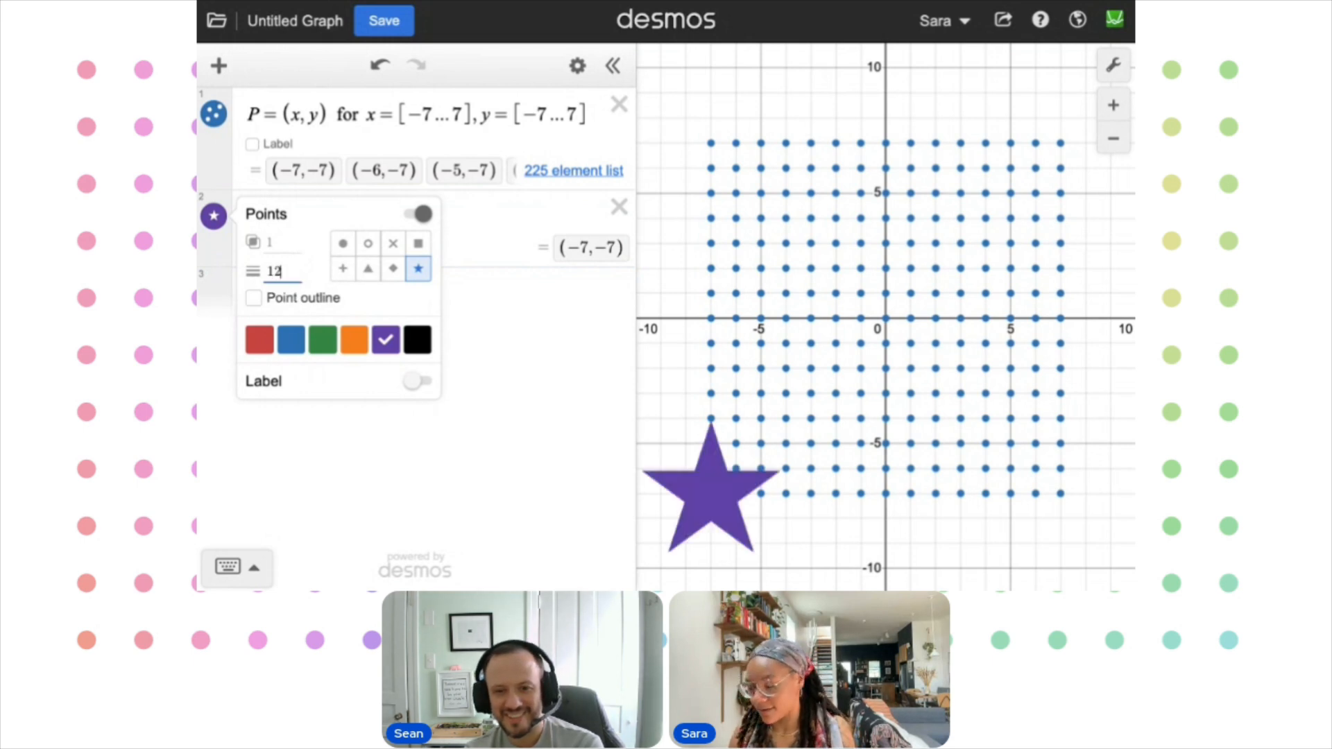
key(BackSpace)
key(BackSpace)
key(BackSpace)
text(20)
click(469, 217)
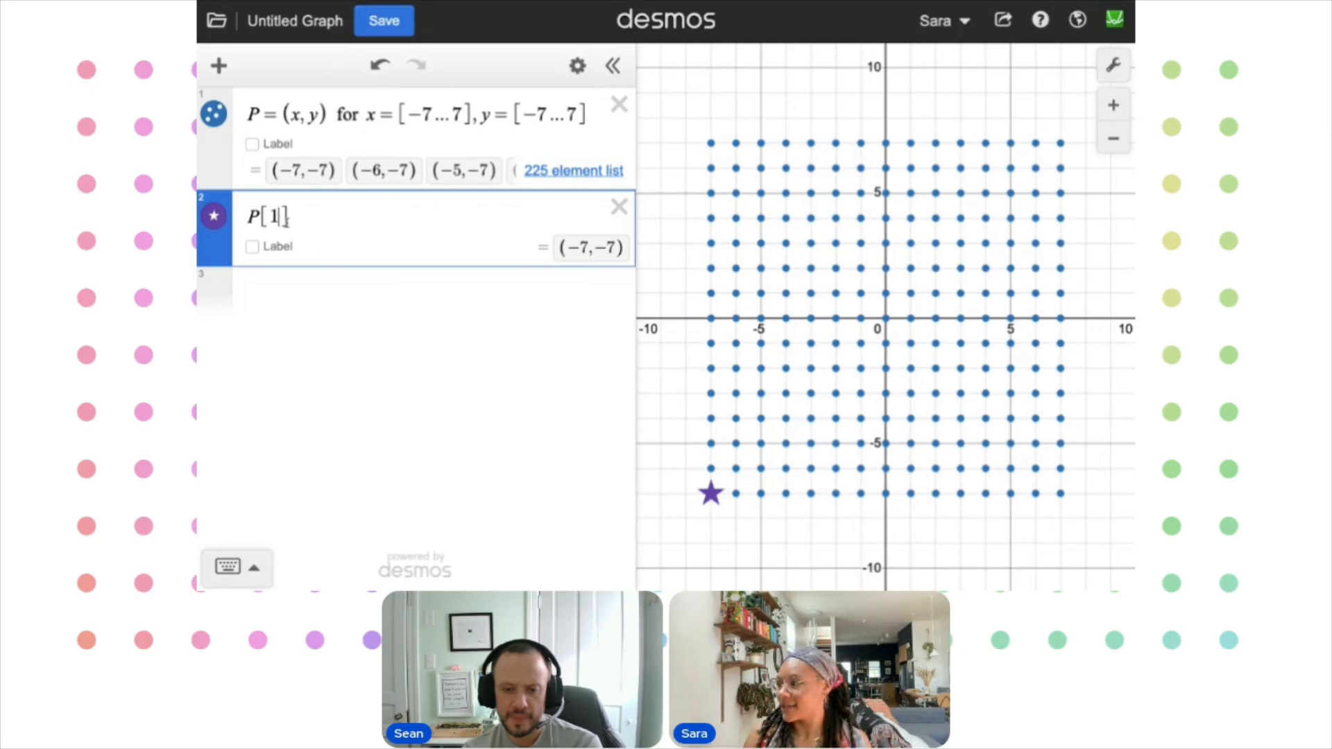
Step the index of P through the whole numbers from 2 to 11 to trace the order of the grid points
key(BackSpace)
text(2)
key(BackSpace)
text(3)
key(BackSpace)
text(4)
key(BackSpace)
text(5)
key(BackSpace)
text(6)
key(BackSpace)
text(7)
key(BackSpace)
text(8)
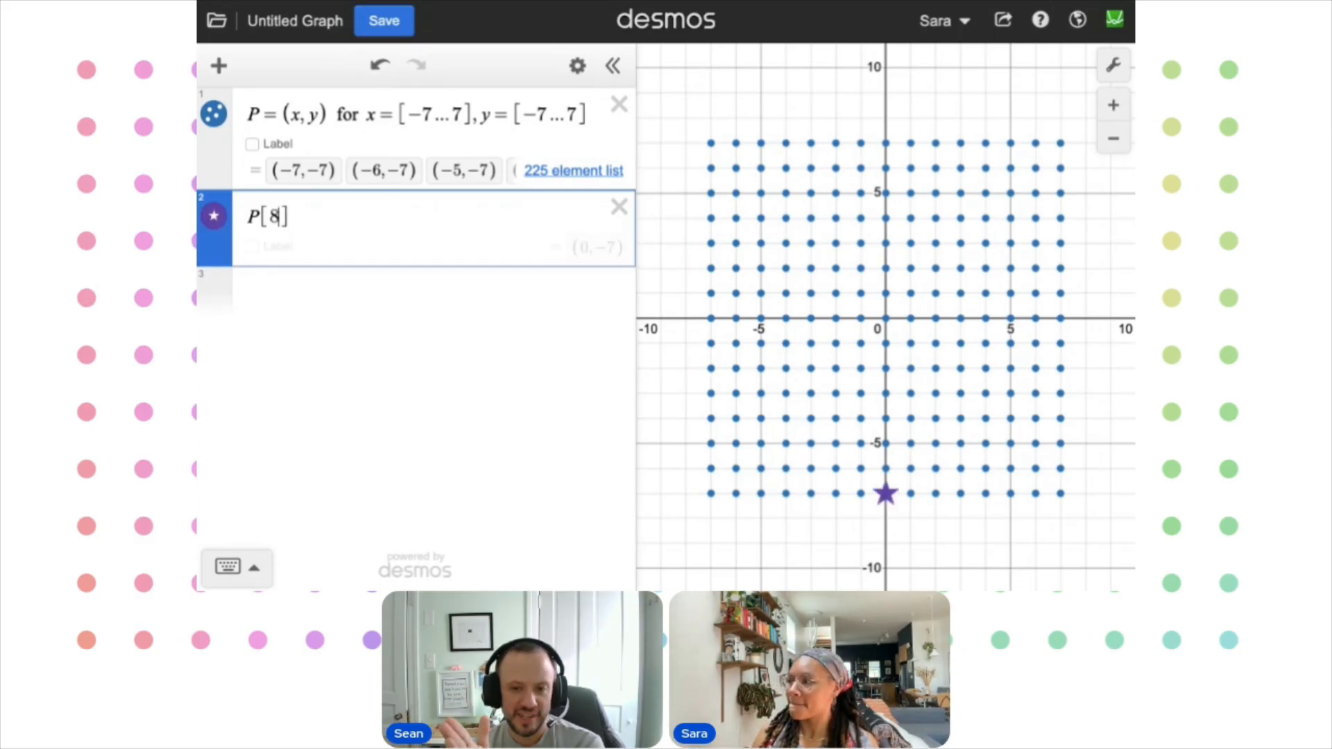
key(BackSpace)
text(9)
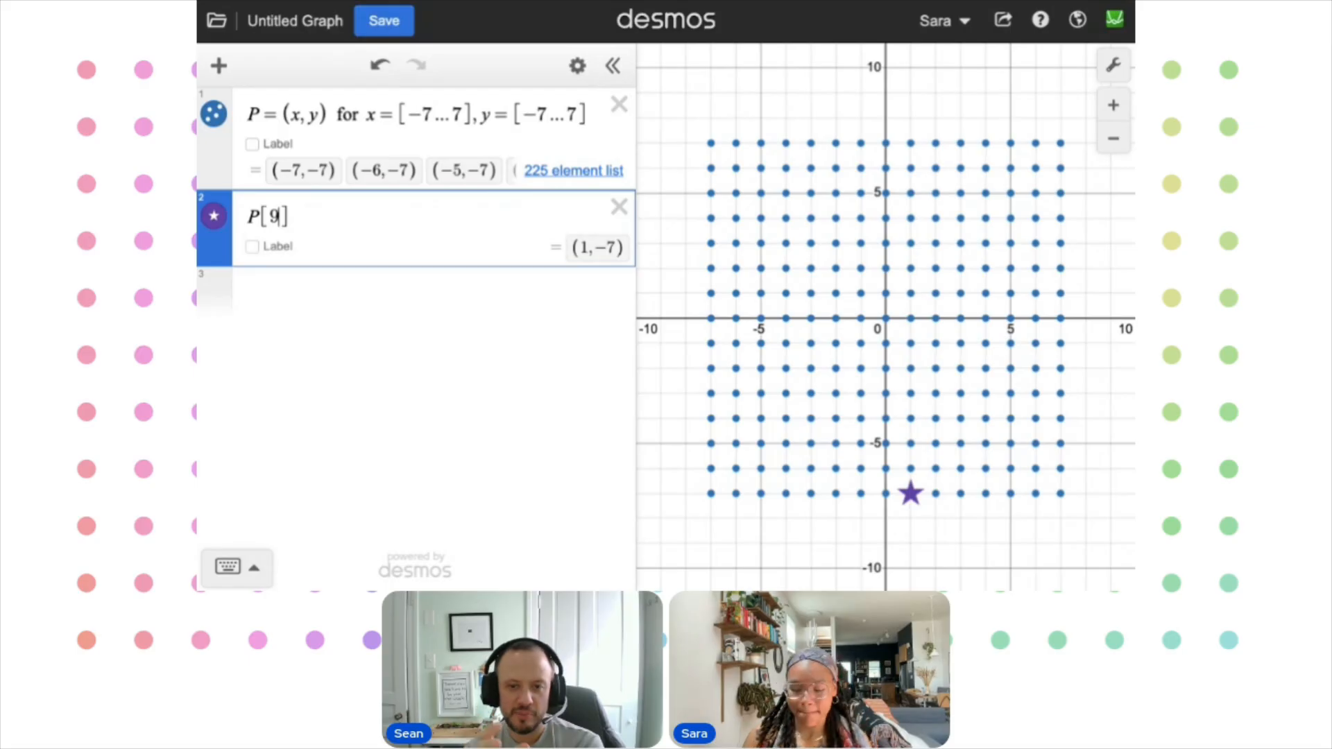
key(BackSpace)
text(10)
key(BackSpace)
text(11)
key(BackSpace)
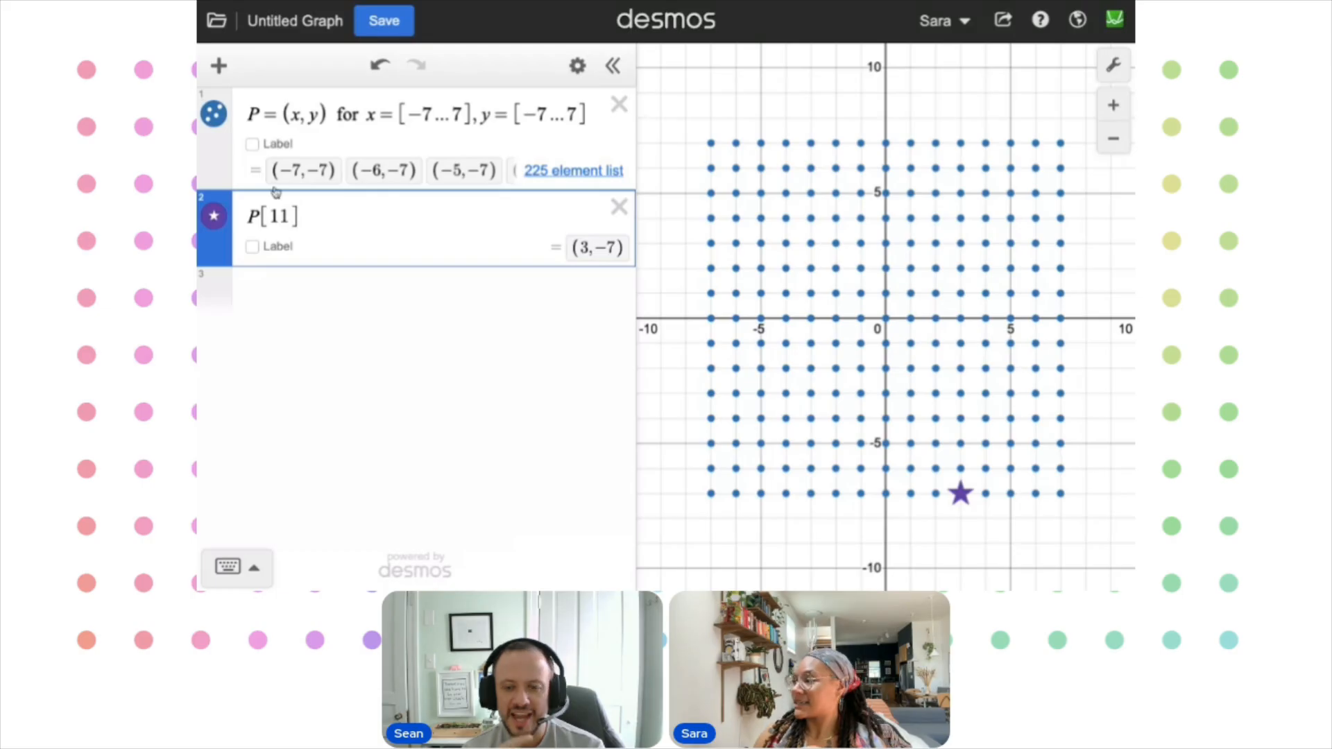
Remove the P[11] expression and set the colour of the points in list P to black
click(372, 117)
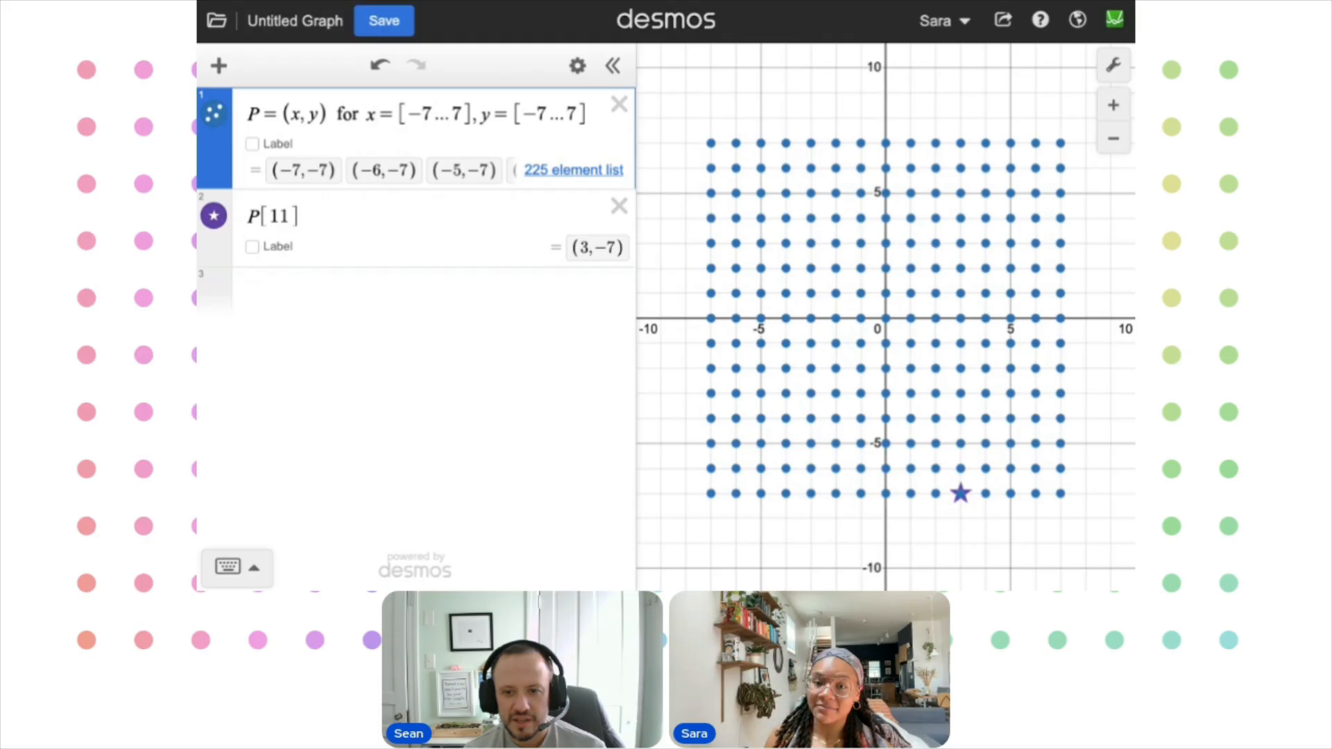
key(Return)
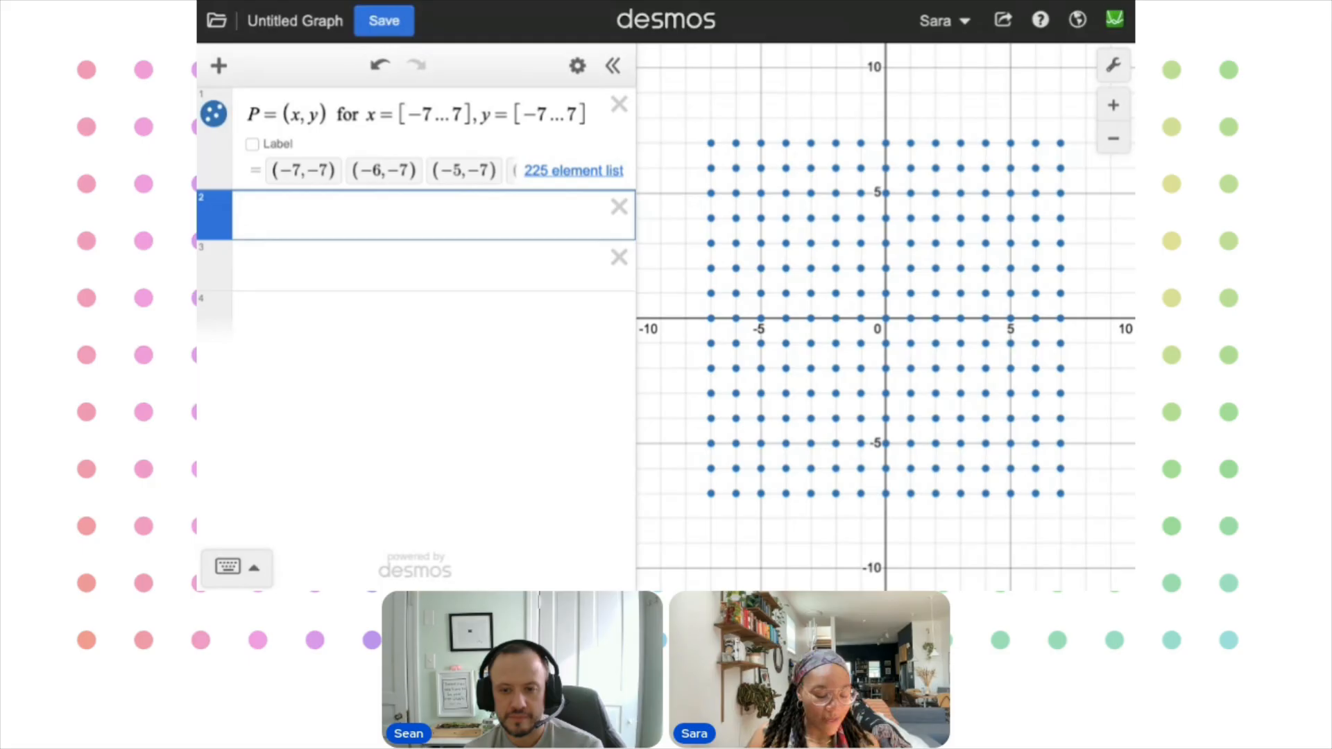
click(213, 113)
click(417, 236)
click(520, 246)
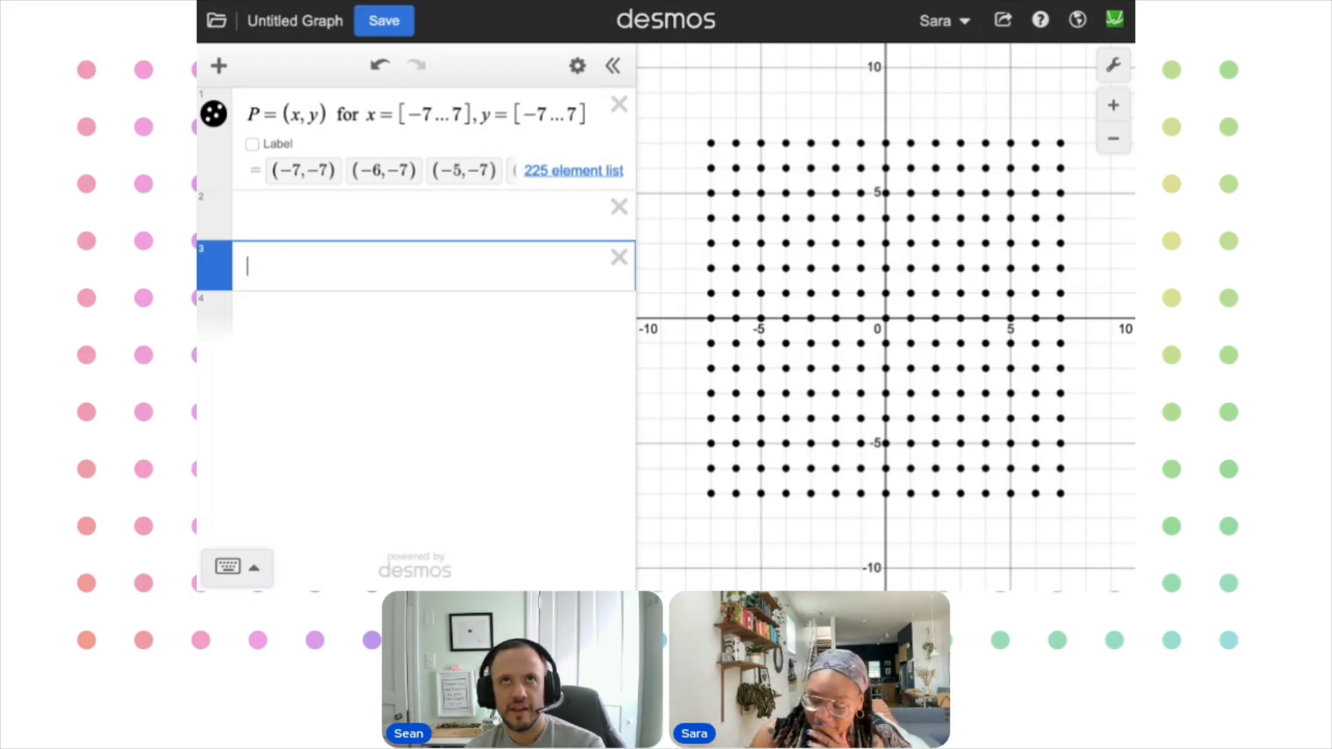
Define a movable point p_move=(0,0) in the second expression and go to the empty expression below
click(248, 215)
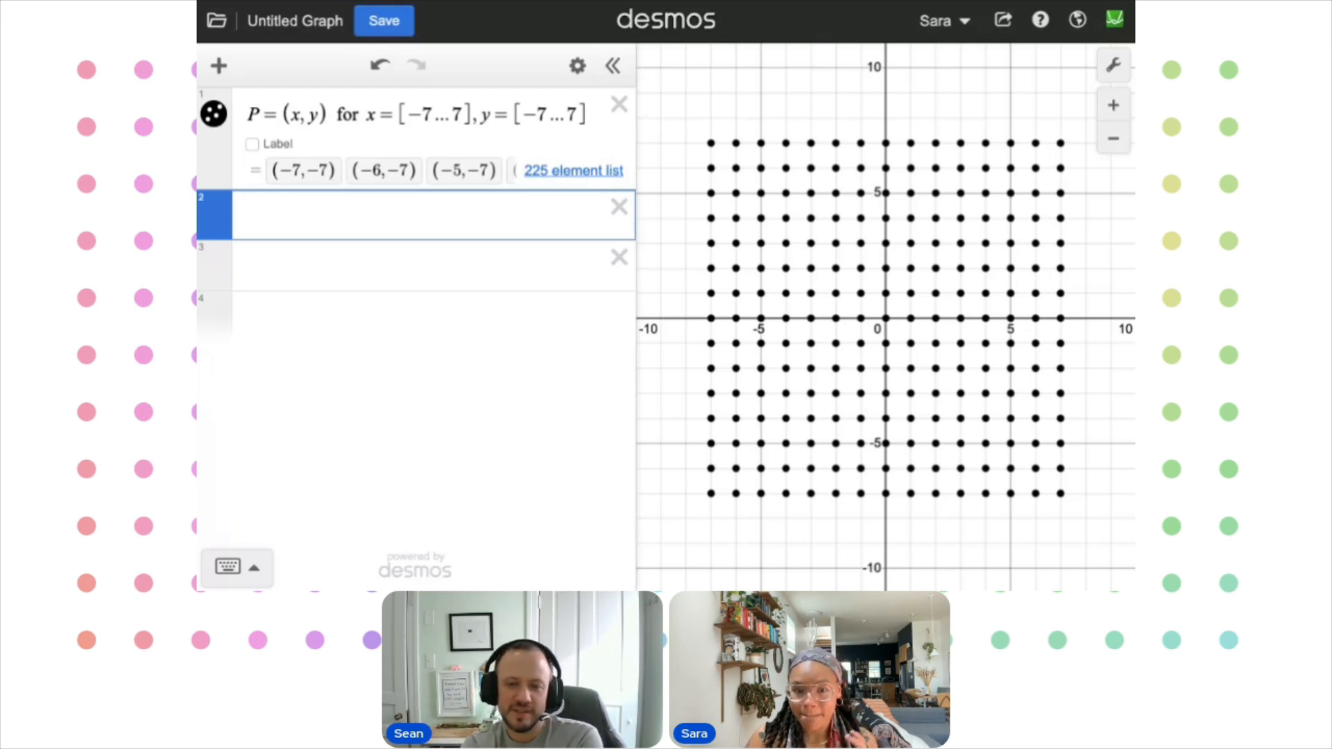
text(P_move)
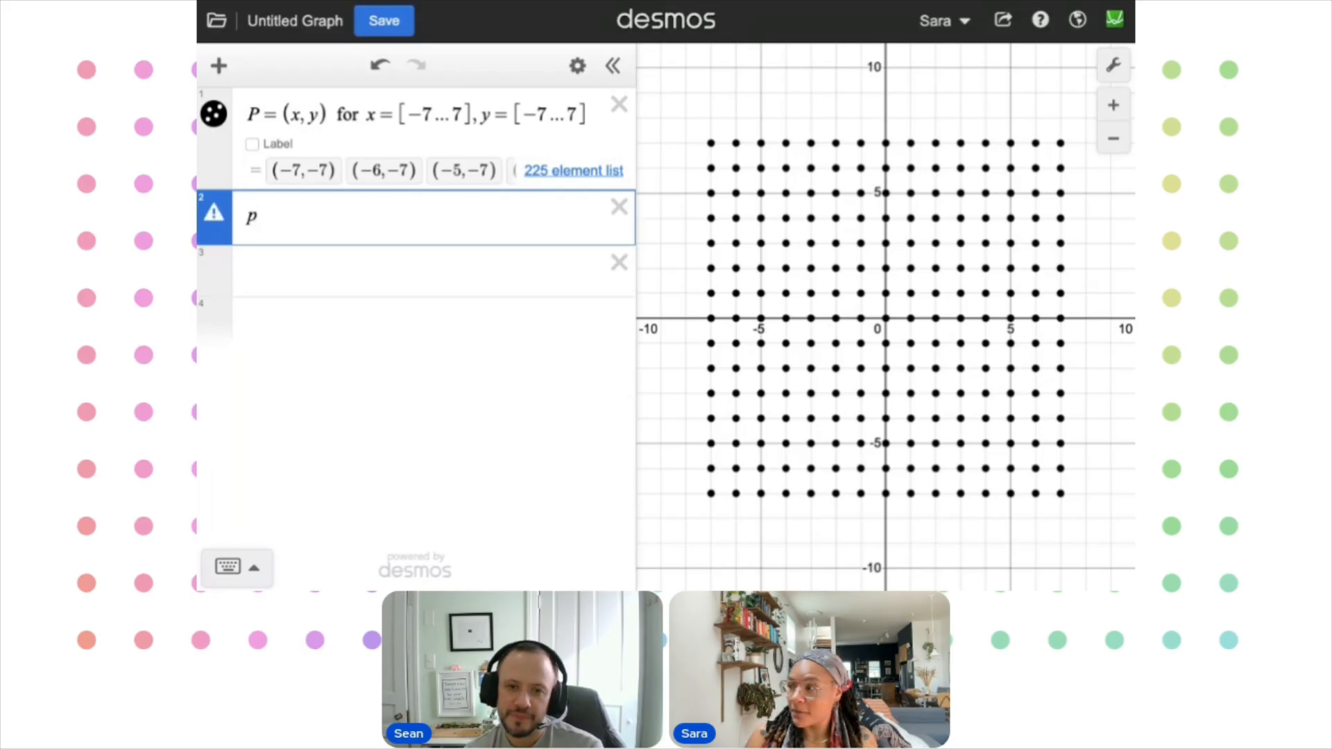
text(=(0,0)
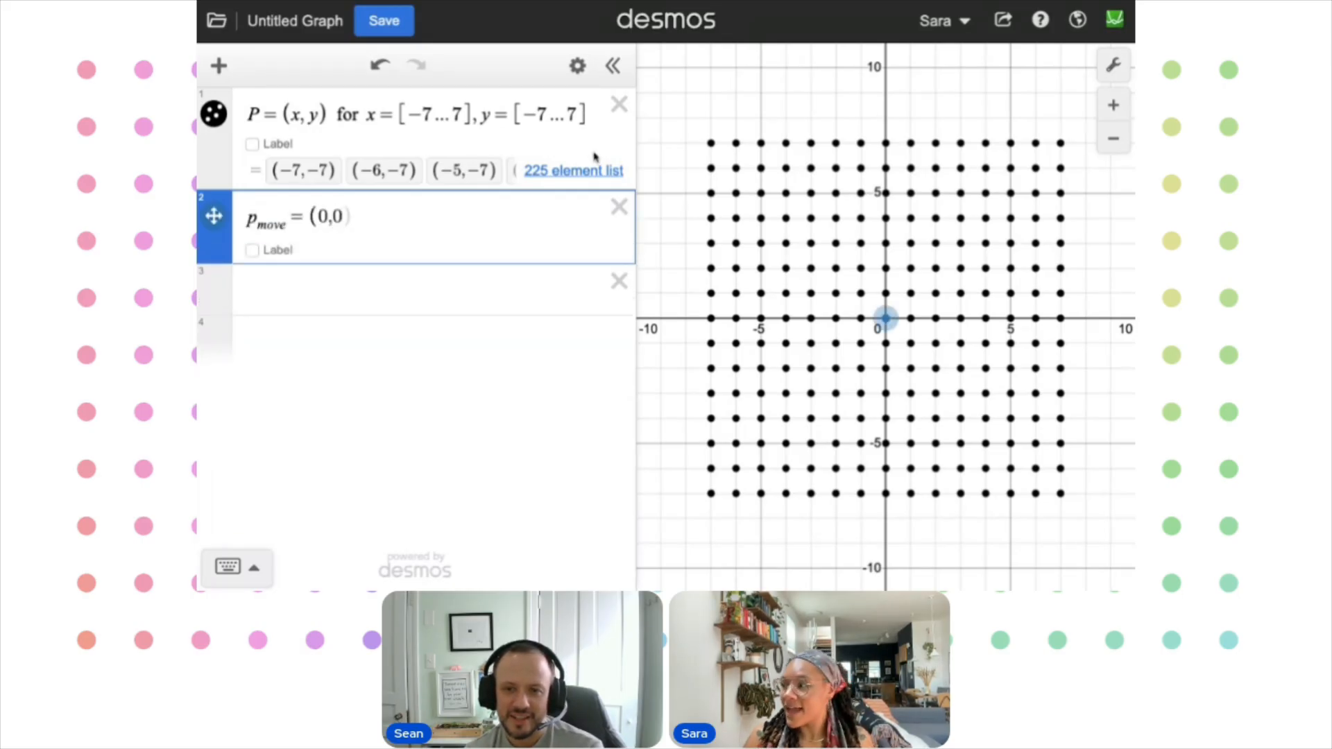
key(Left)
key(Left)
key(Left)
key(Left)
key(shift+Home)
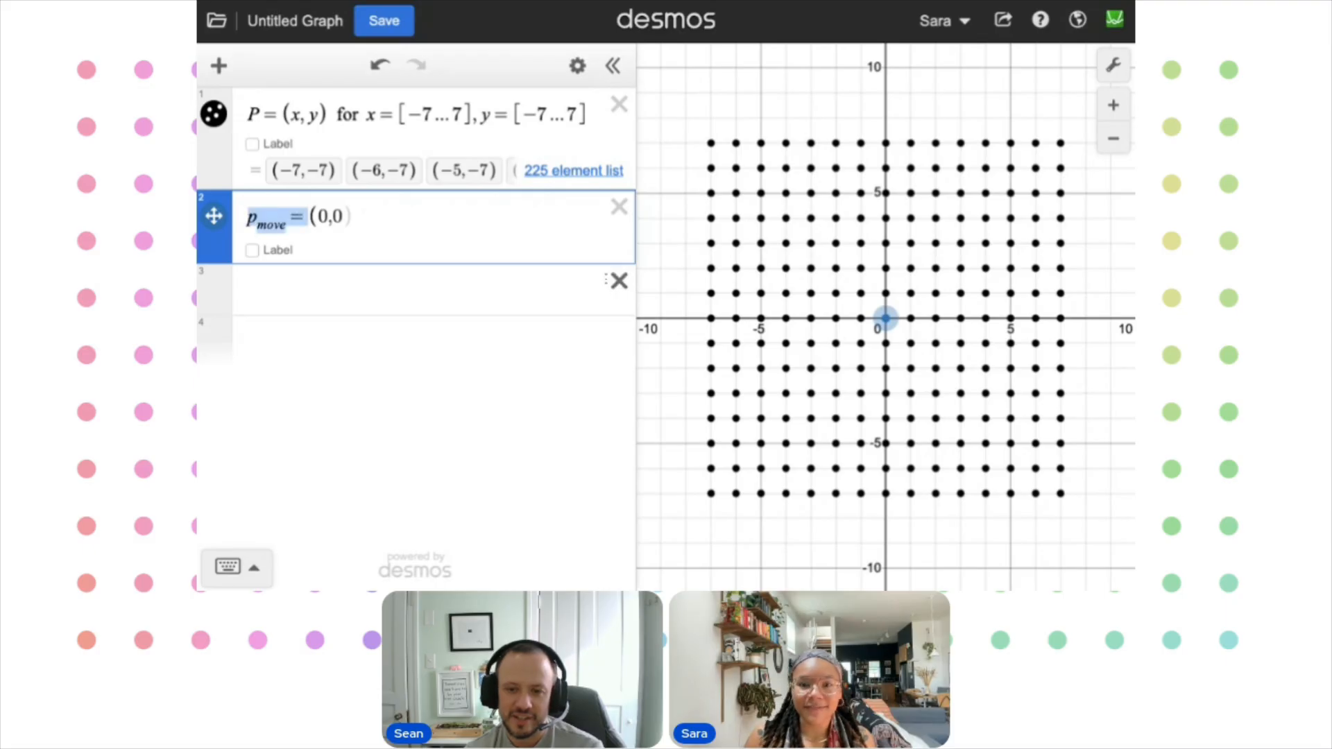
click(514, 279)
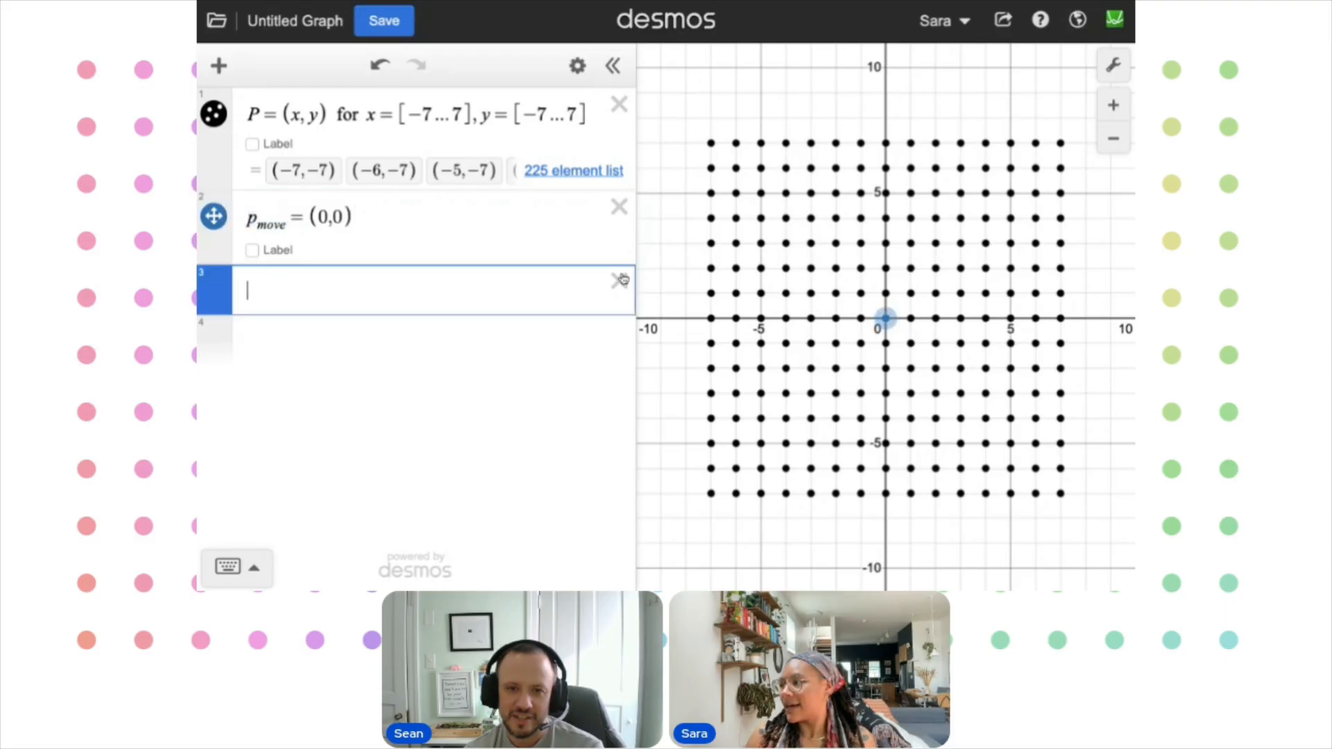
Move the point p_move outside the grid's upper-left corner to about (-7.13, 8.84), keeping the third expression ready for entry
drag(886, 318, 687, 94)
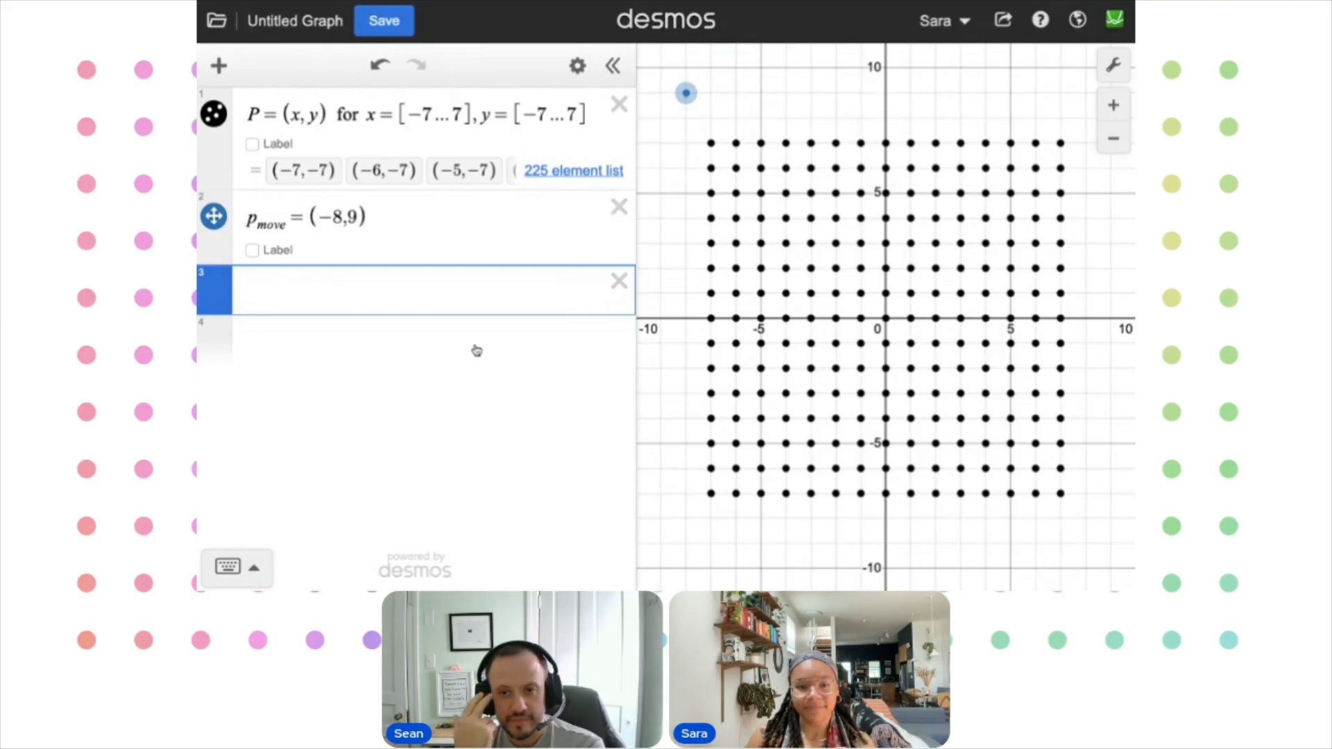
click(427, 350)
click(424, 292)
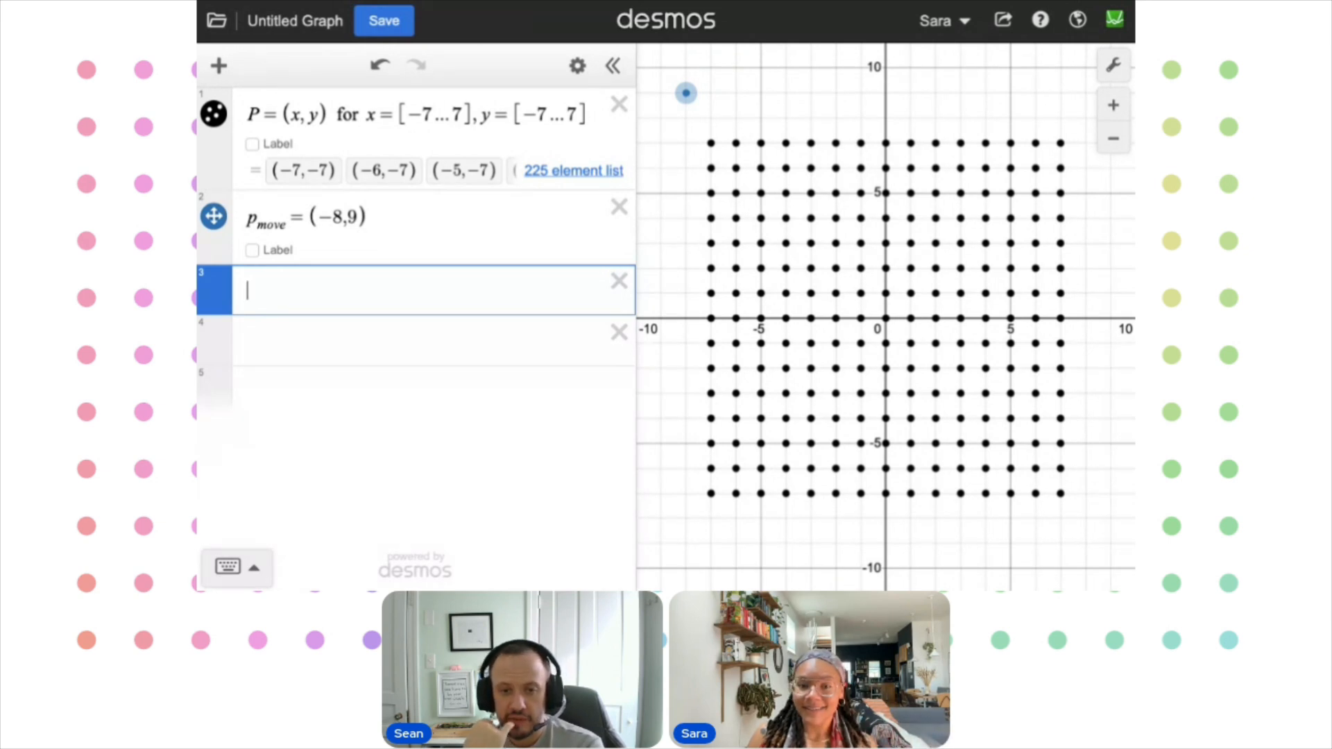
mouse_move(687, 93)
mouse_down()
mouse_move(771, 229)
mouse_move(761, 207)
mouse_move(764, 251)
mouse_move(730, 185)
mouse_move(720, 115)
mouse_move(683, 100)
mouse_move(821, 211)
mouse_move(720, 155)
mouse_move(809, 202)
mouse_move(794, 150)
mouse_move(709, 104)
mouse_up()
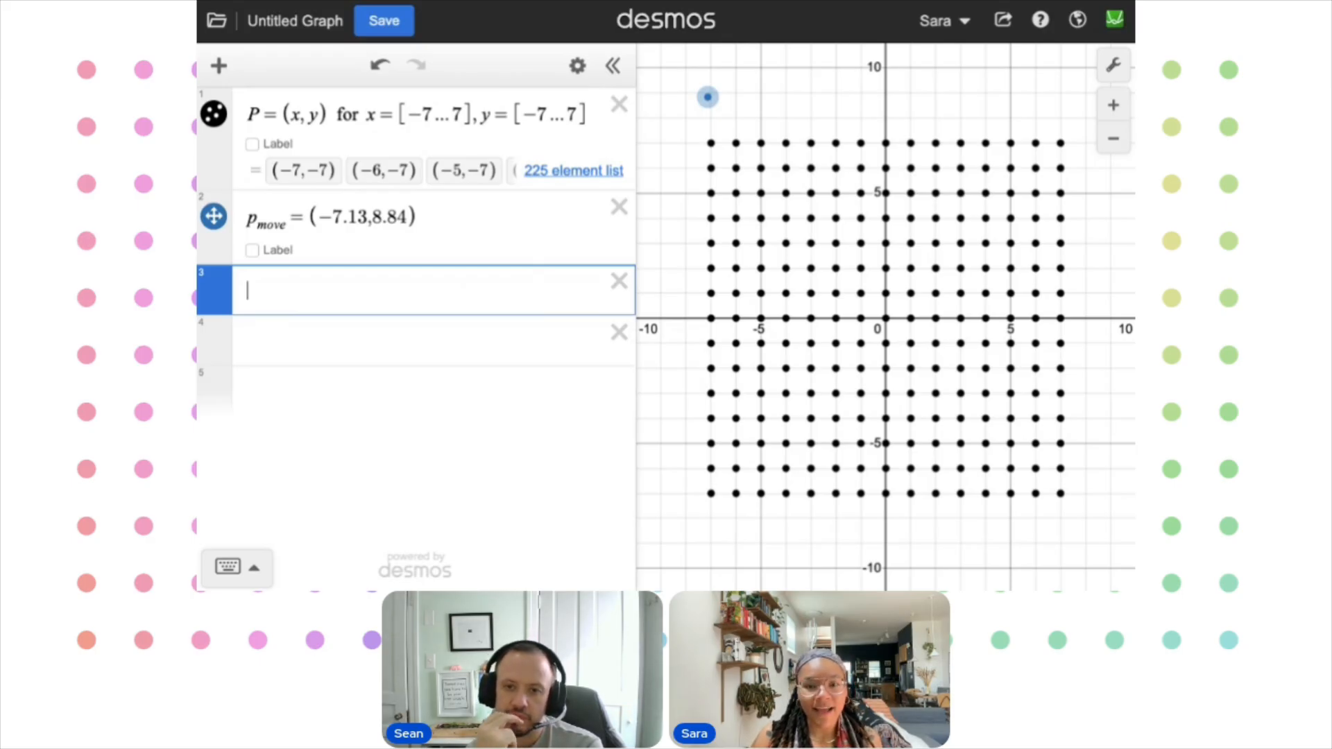
Enter distance(P,p_move) in the third expression to compute the distance from every grid point to the movable point
text(distance)
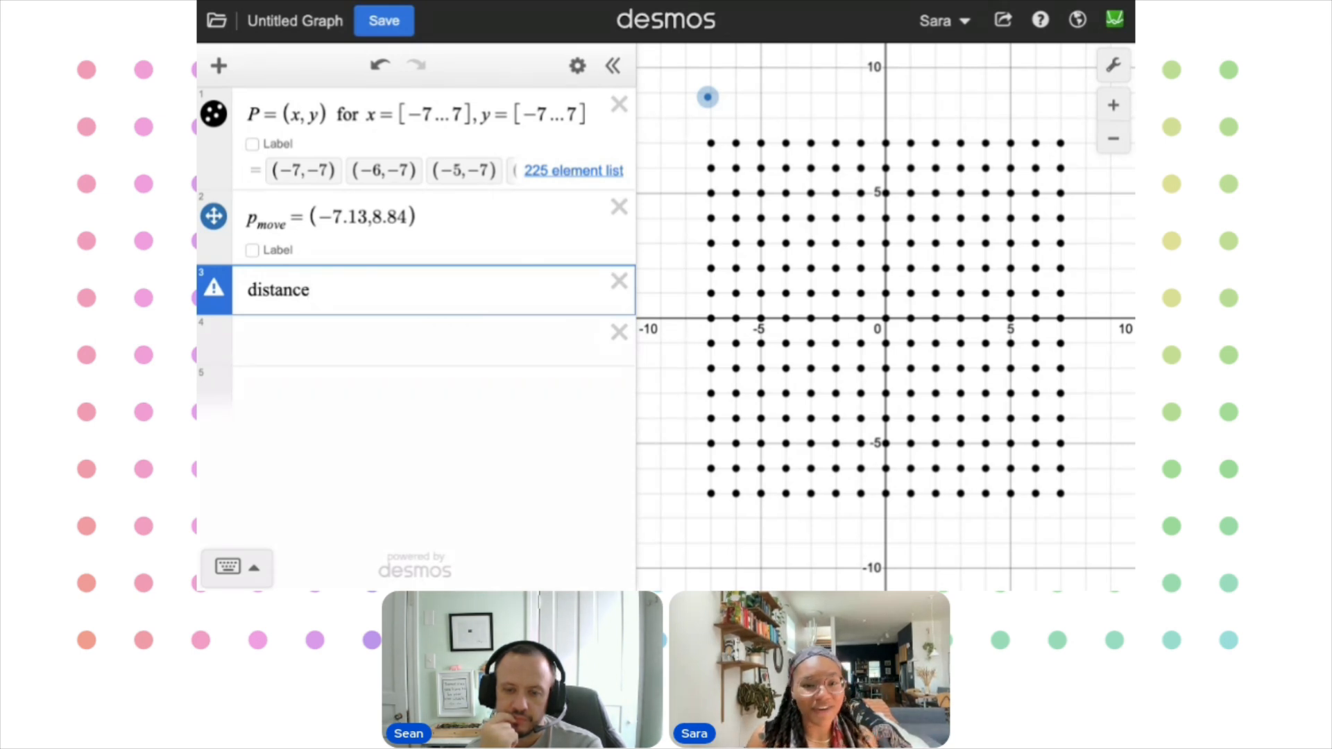
text(()
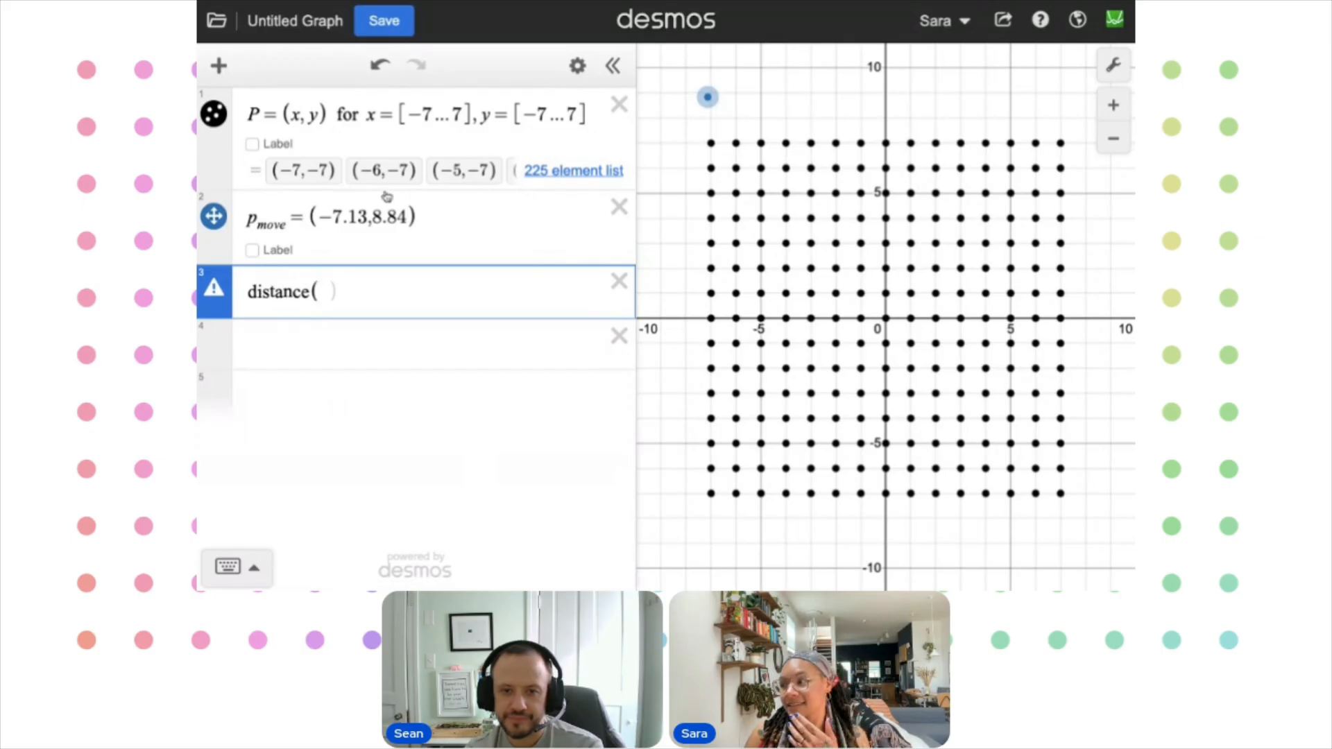
click(257, 115)
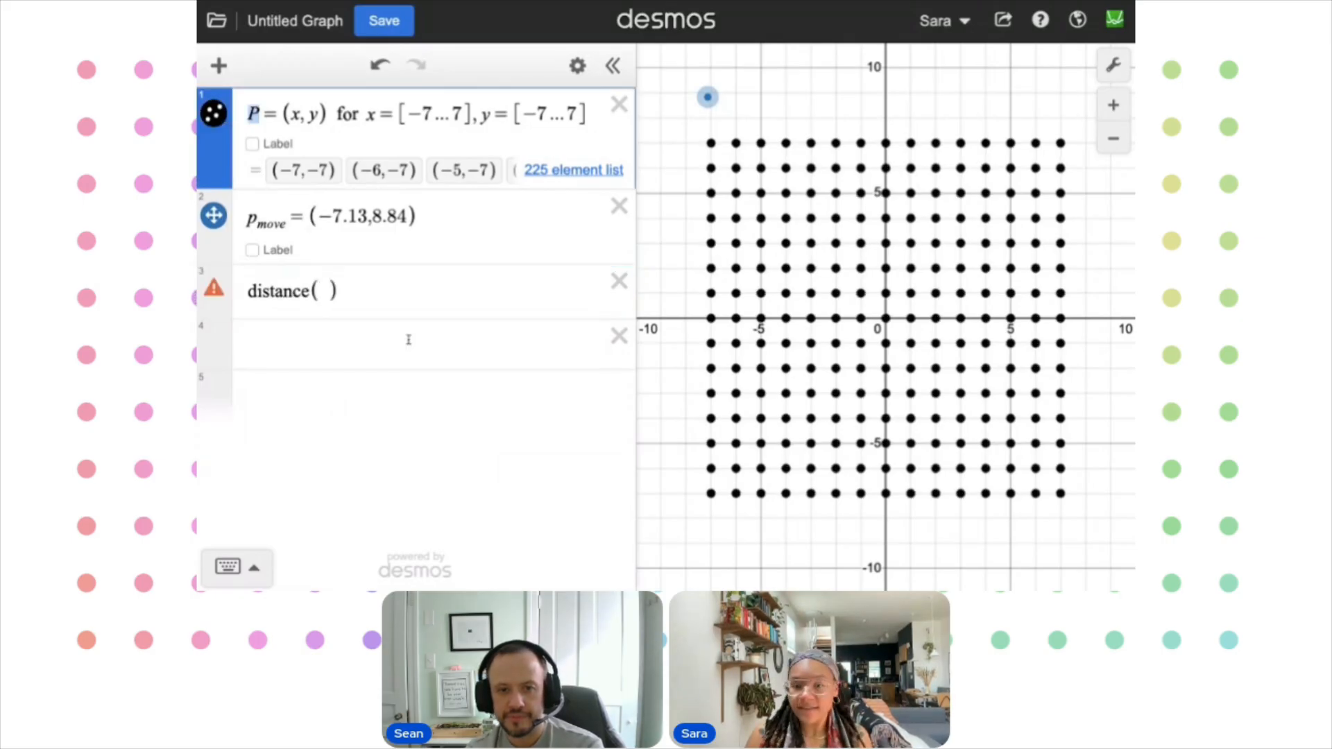
click(328, 292)
text(P)
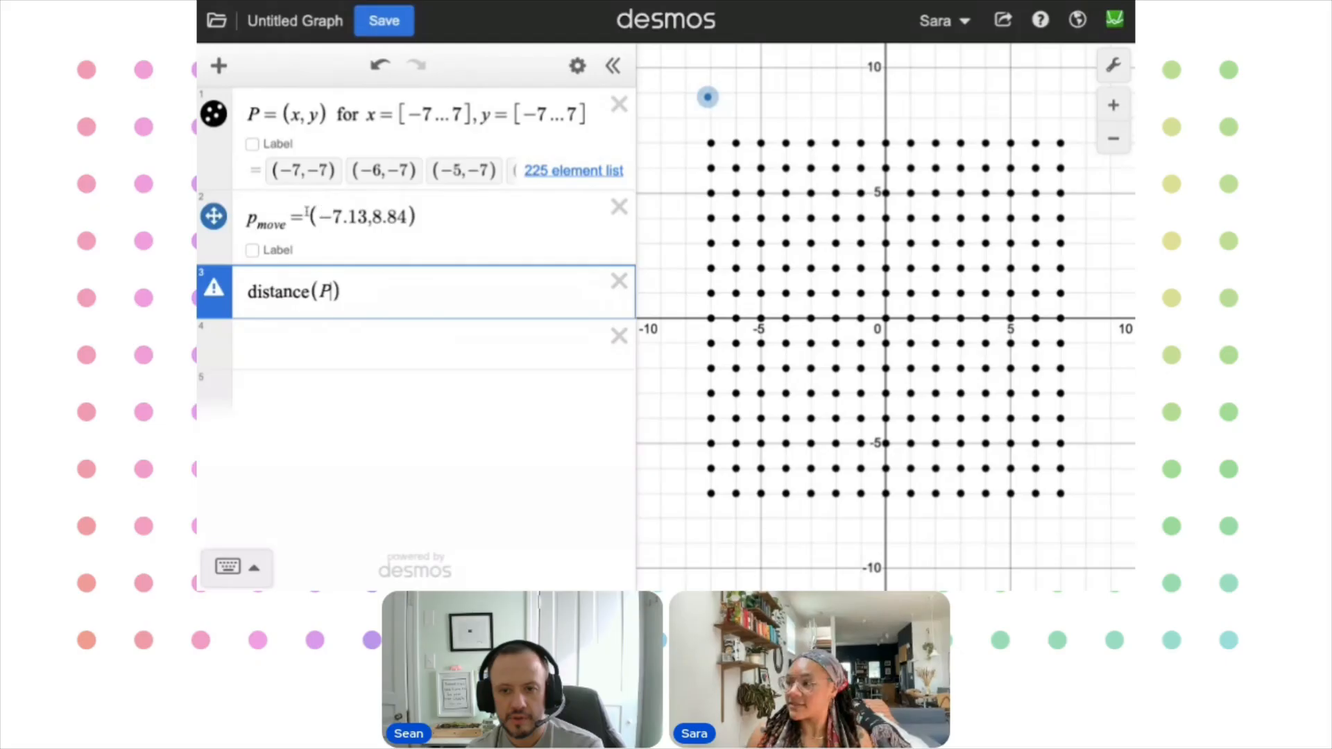
drag(288, 222, 215, 216)
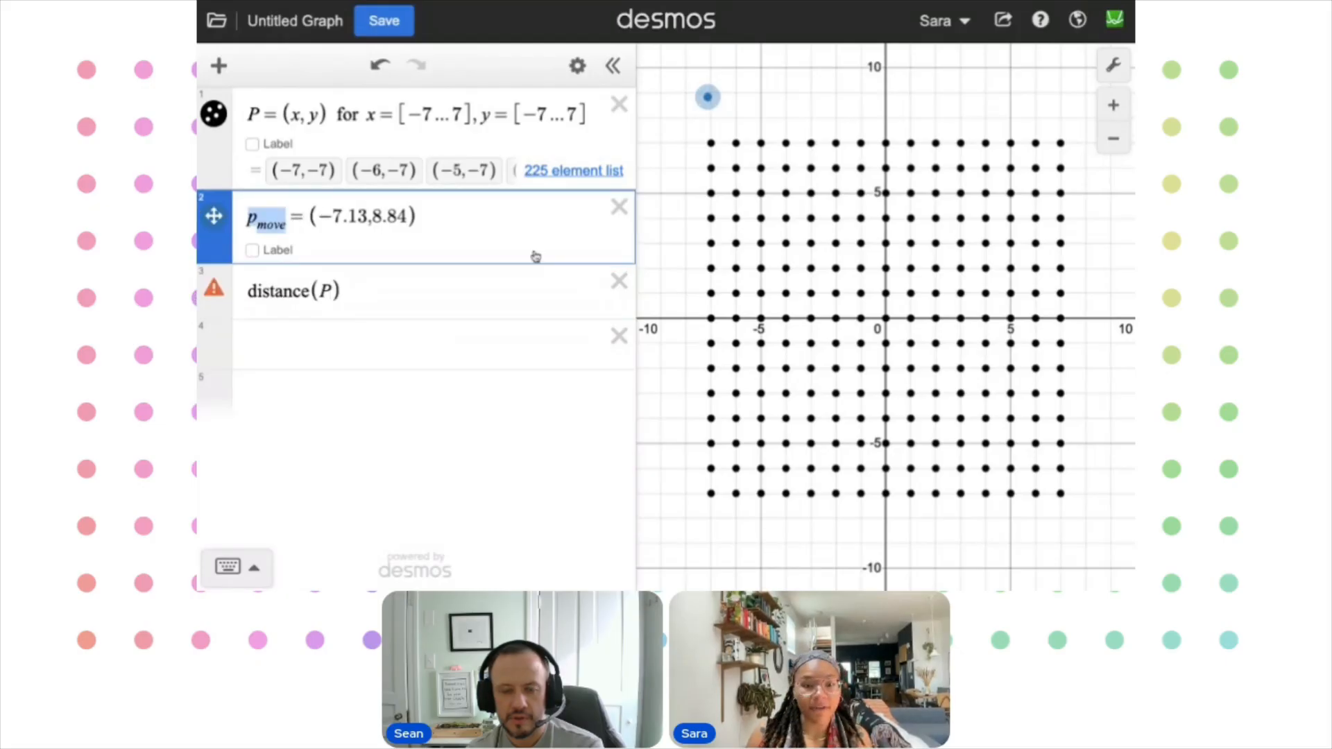
click(323, 295)
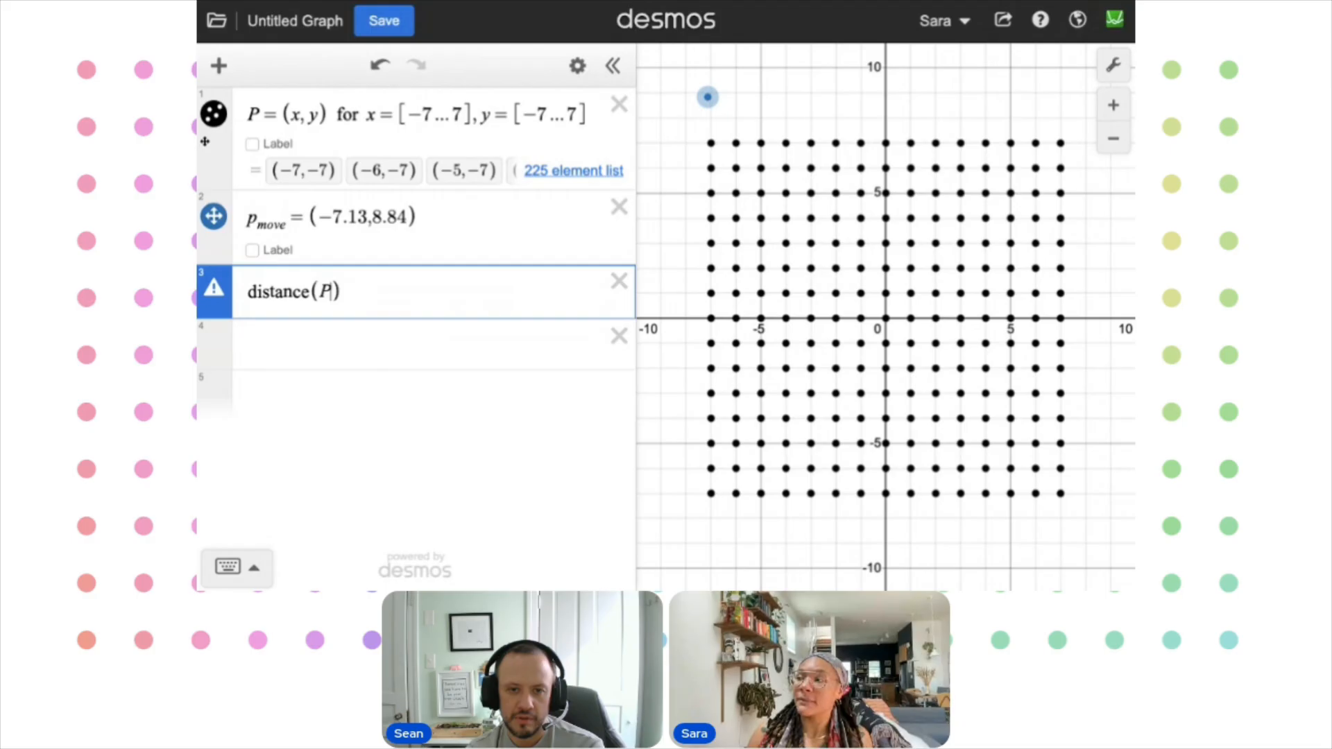
text(,p_move)
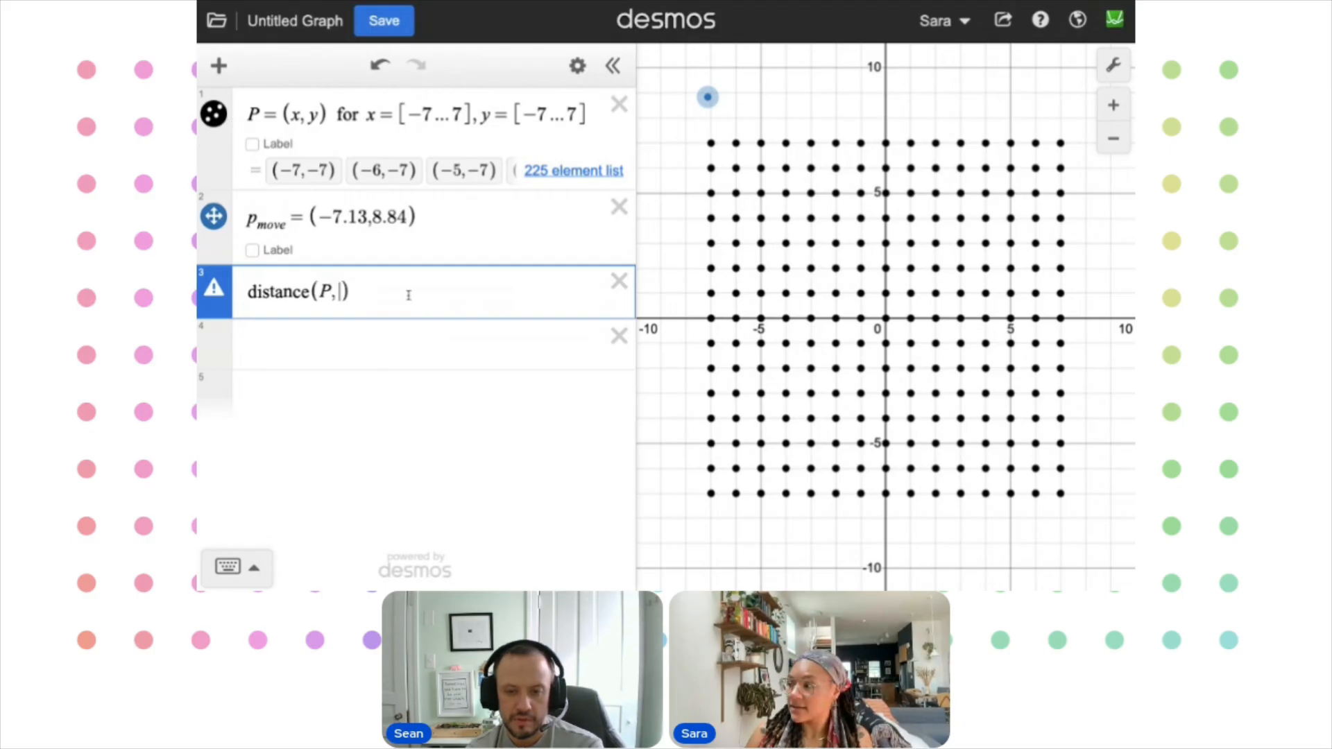
click(410, 397)
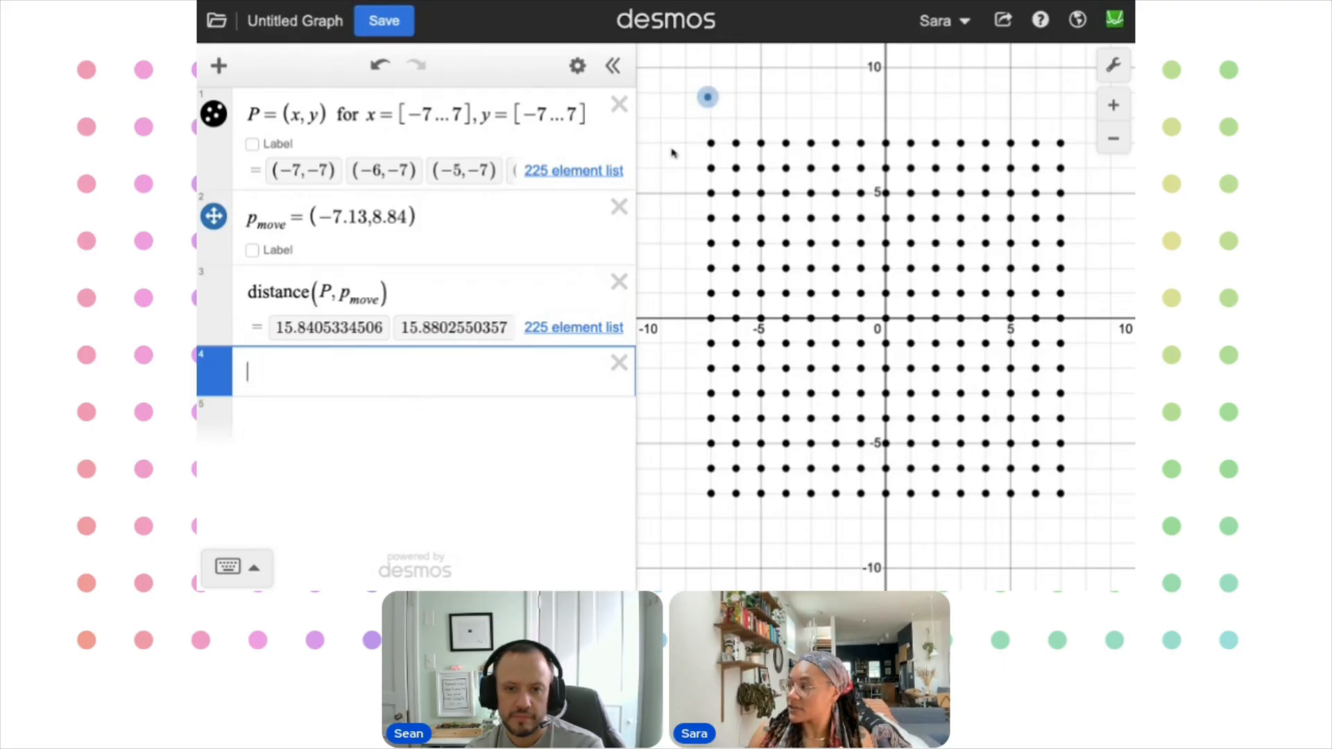
Shift p_move to about (-7.1, 8.7) and assign the distance(P,p_move) list to the variable D_istance
mouse_move(708, 97)
mouse_down()
mouse_move(709, 134)
mouse_move(831, 221)
mouse_move(717, 100)
mouse_up()
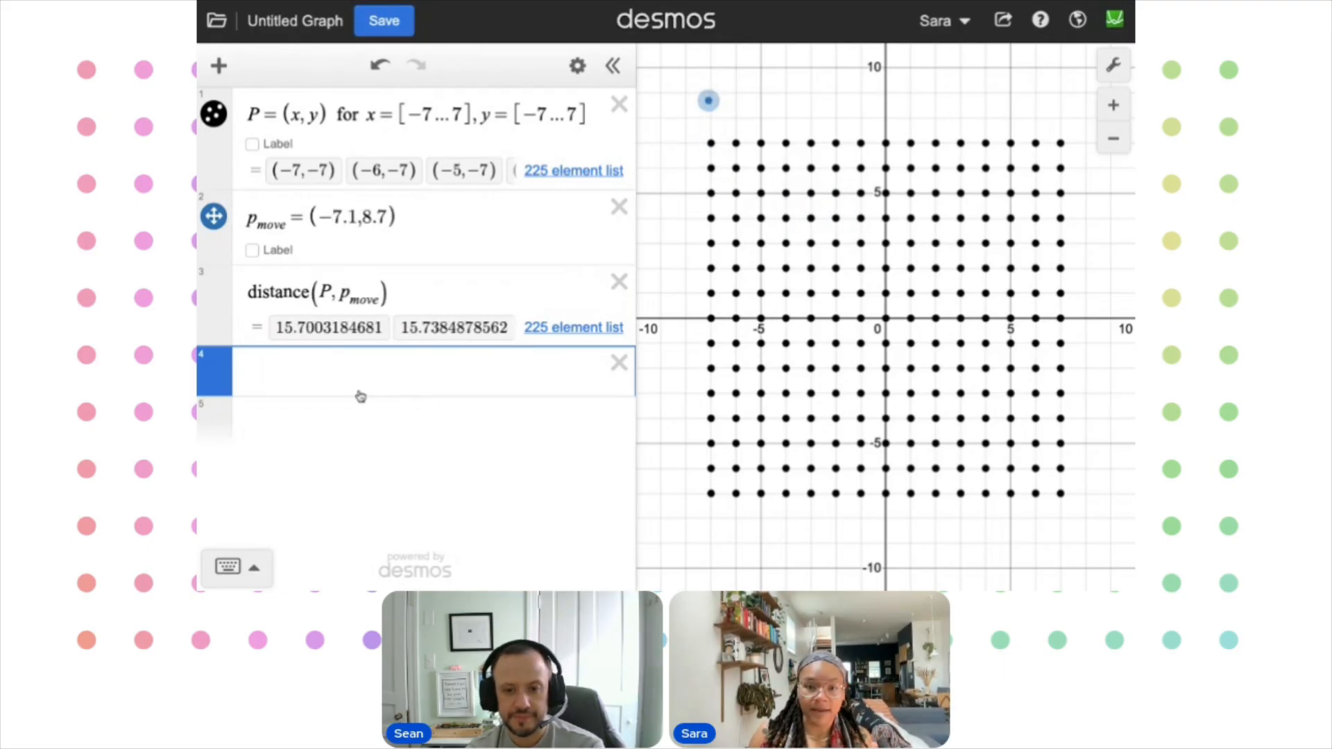
click(253, 295)
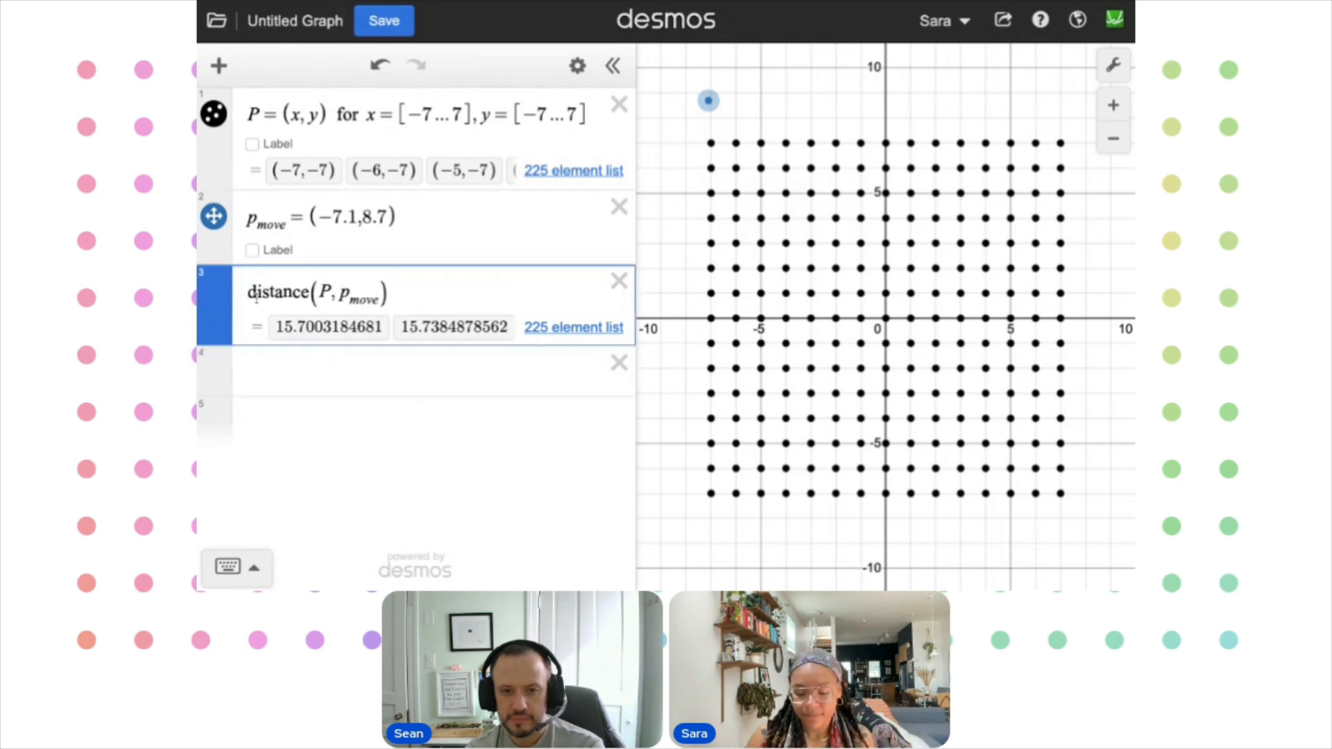
text(D_ost)
key(BackSpace)
key(BackSpace)
key(BackSpace)
text(istance =)
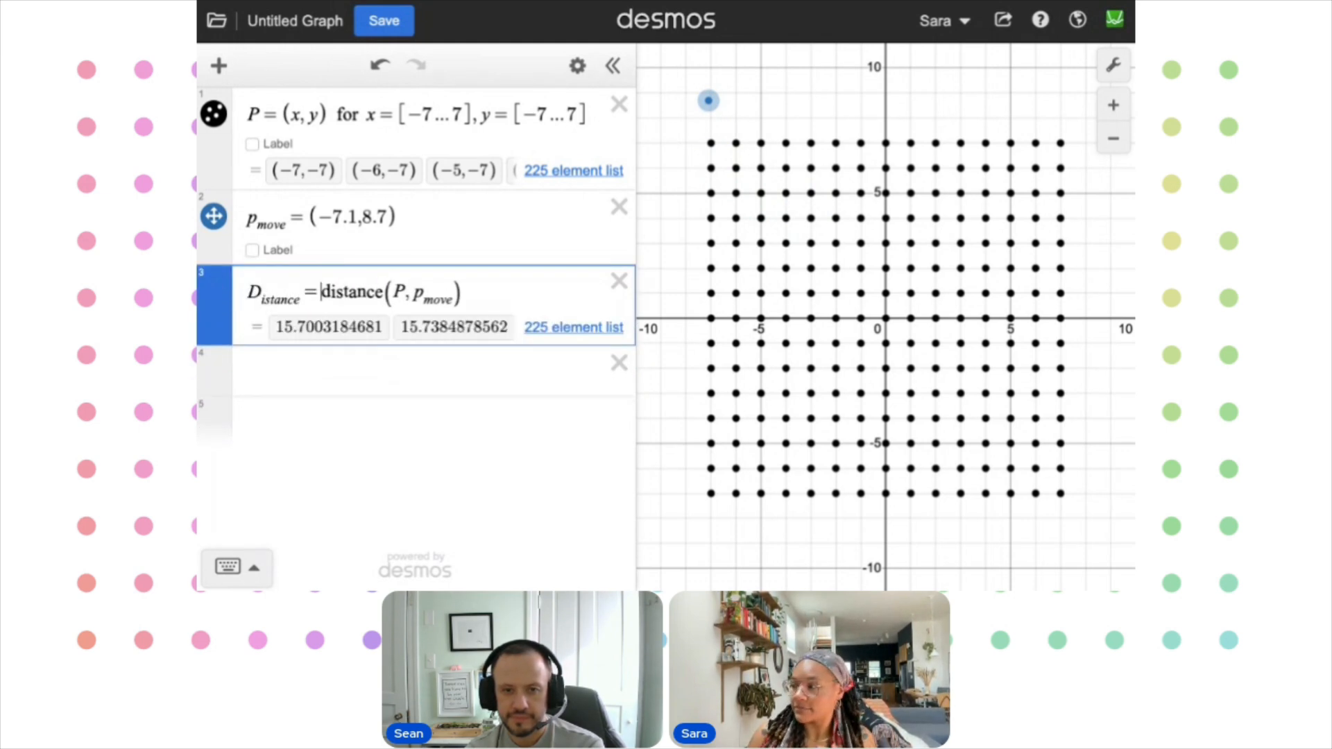
key(Return)
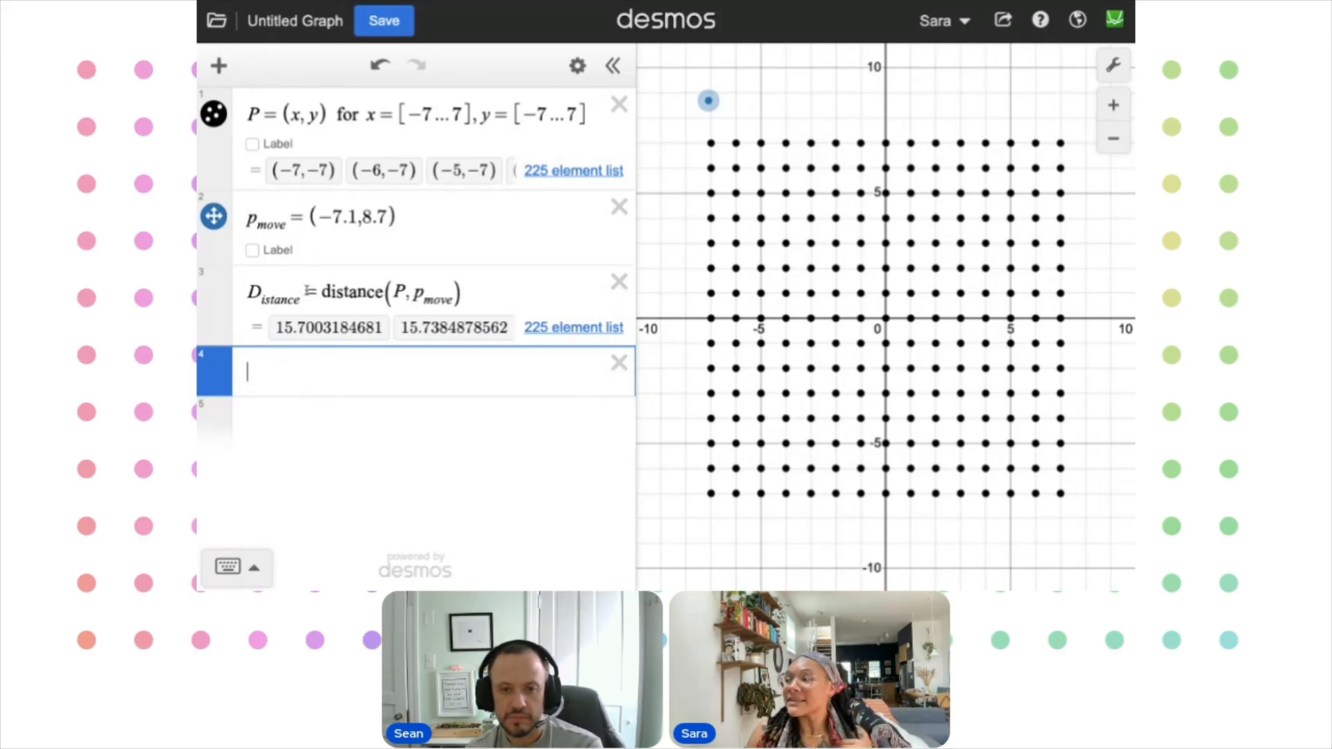
Set the size of the points in list P to D_istance
drag(300, 294, 217, 300)
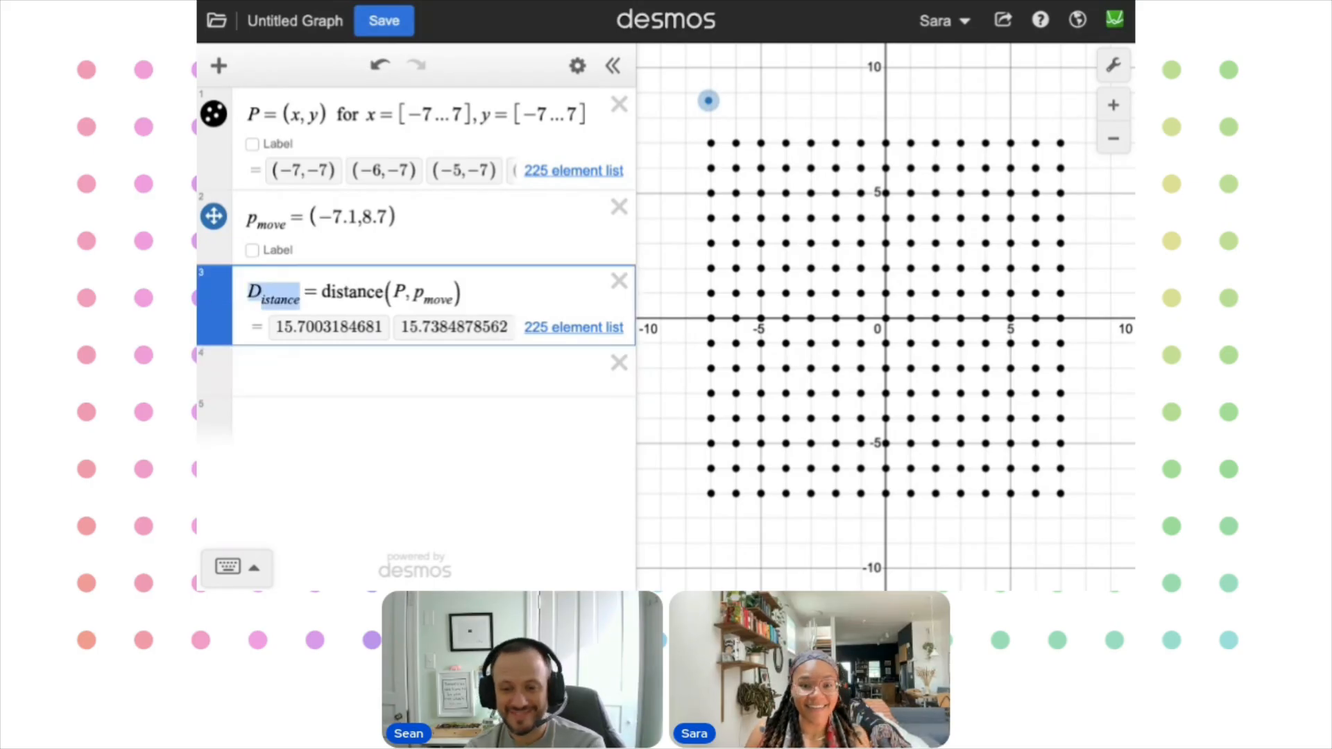
click(214, 113)
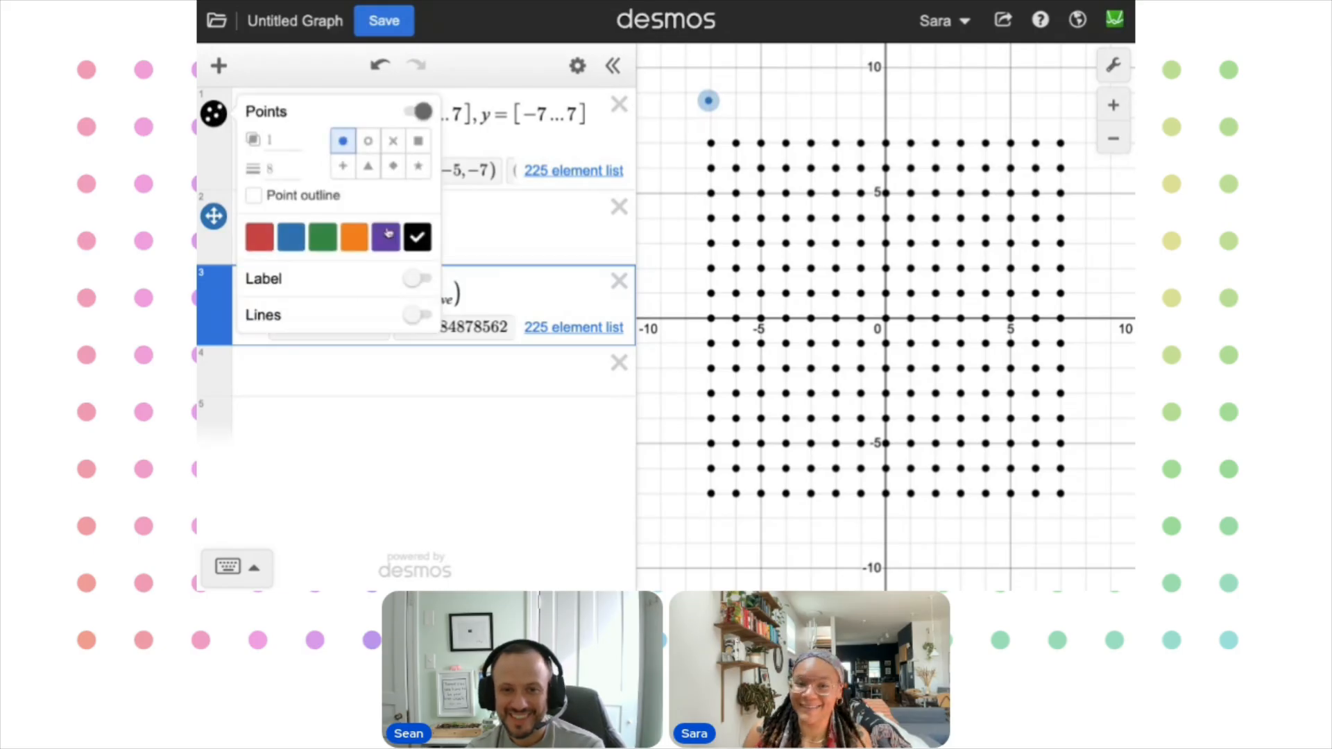
click(270, 169)
text(D_istance)
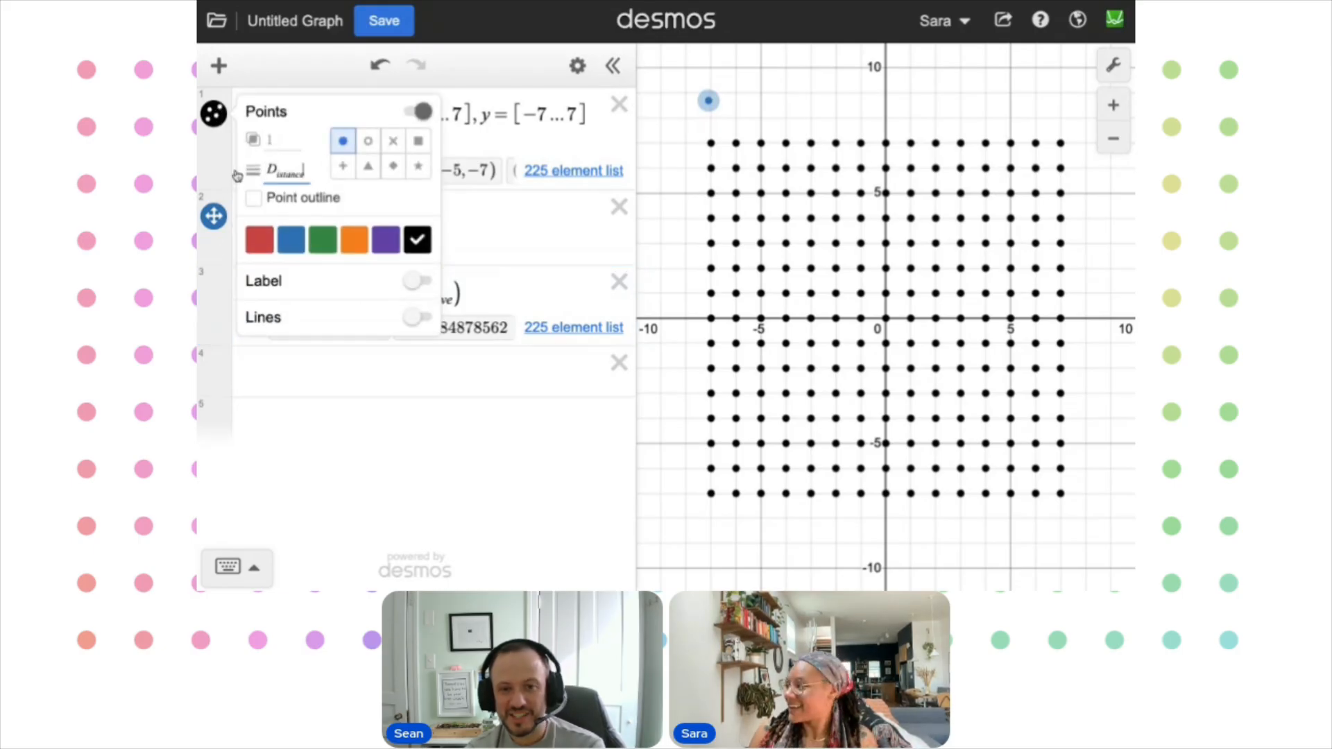
click(475, 388)
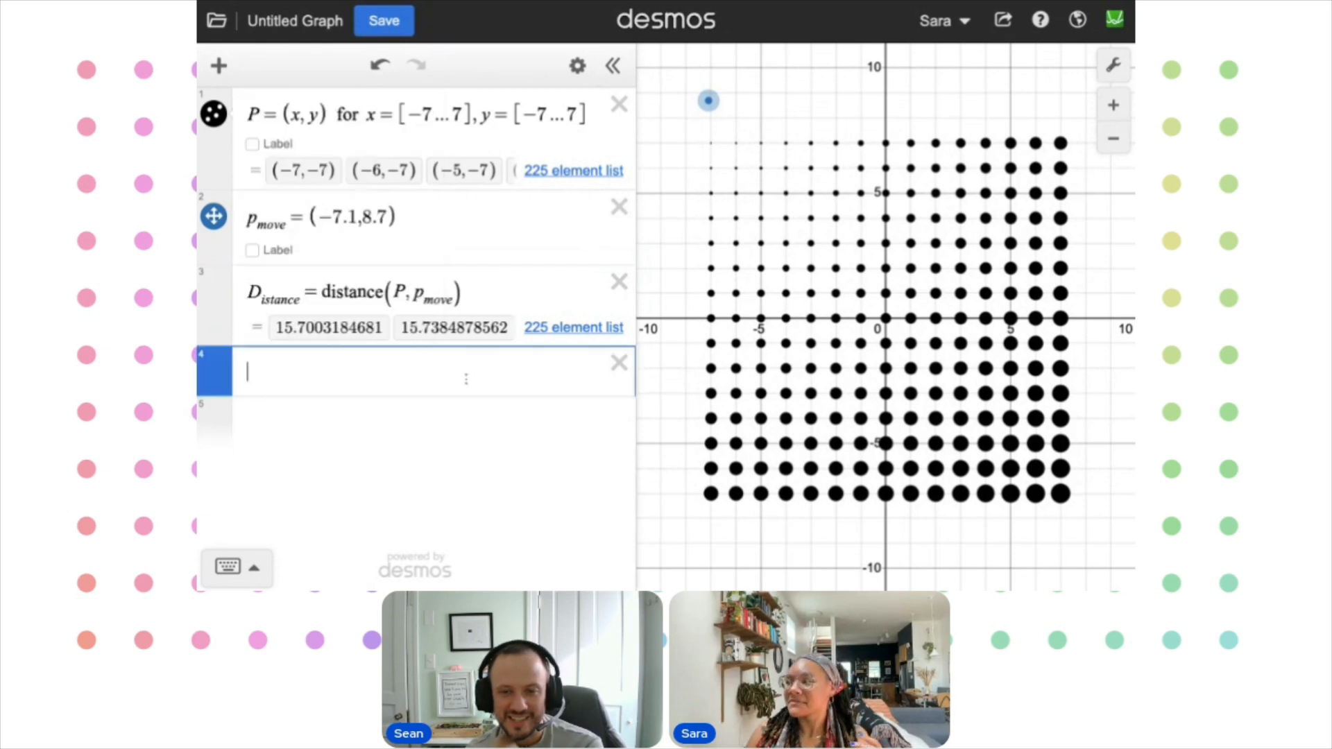
Move p_move around and across the grid to examine how the point sizes respond to its distance
drag(708, 101, 731, 165)
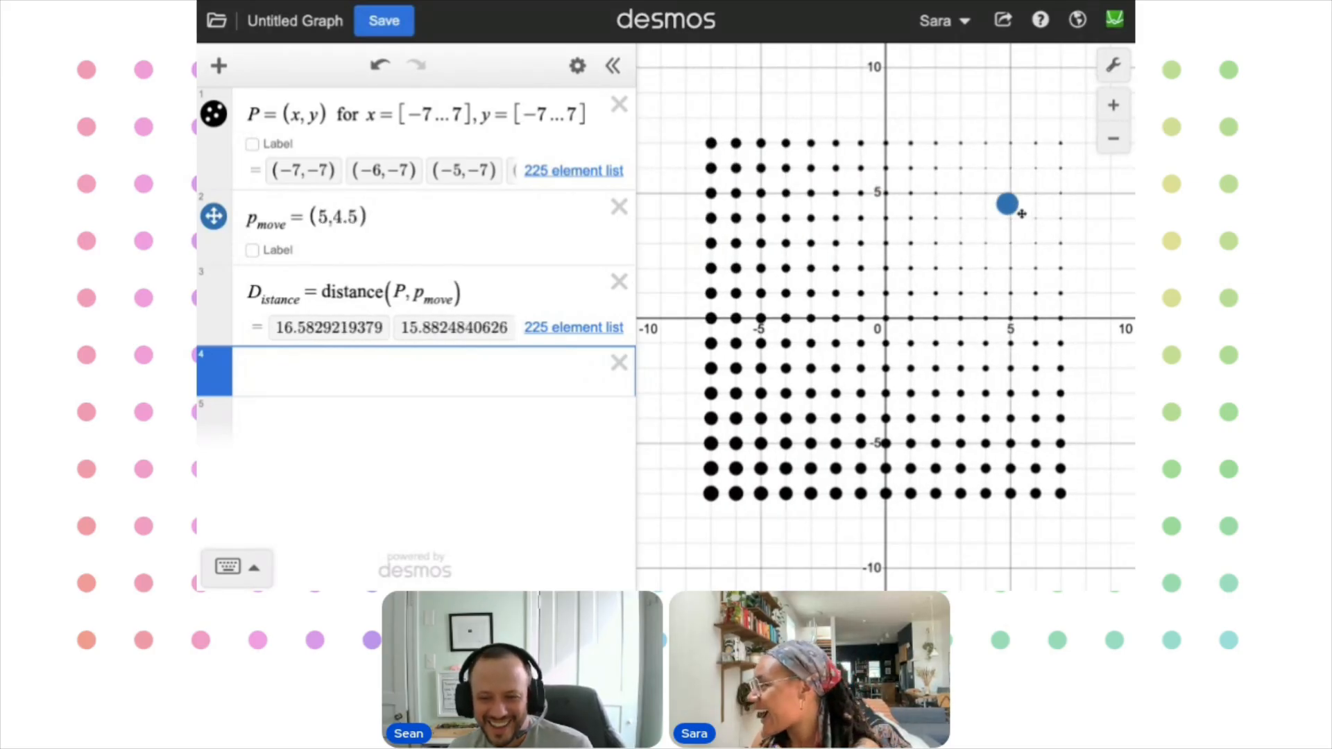
drag(927, 261, 812, 356)
scroll(812, 356, down, 1)
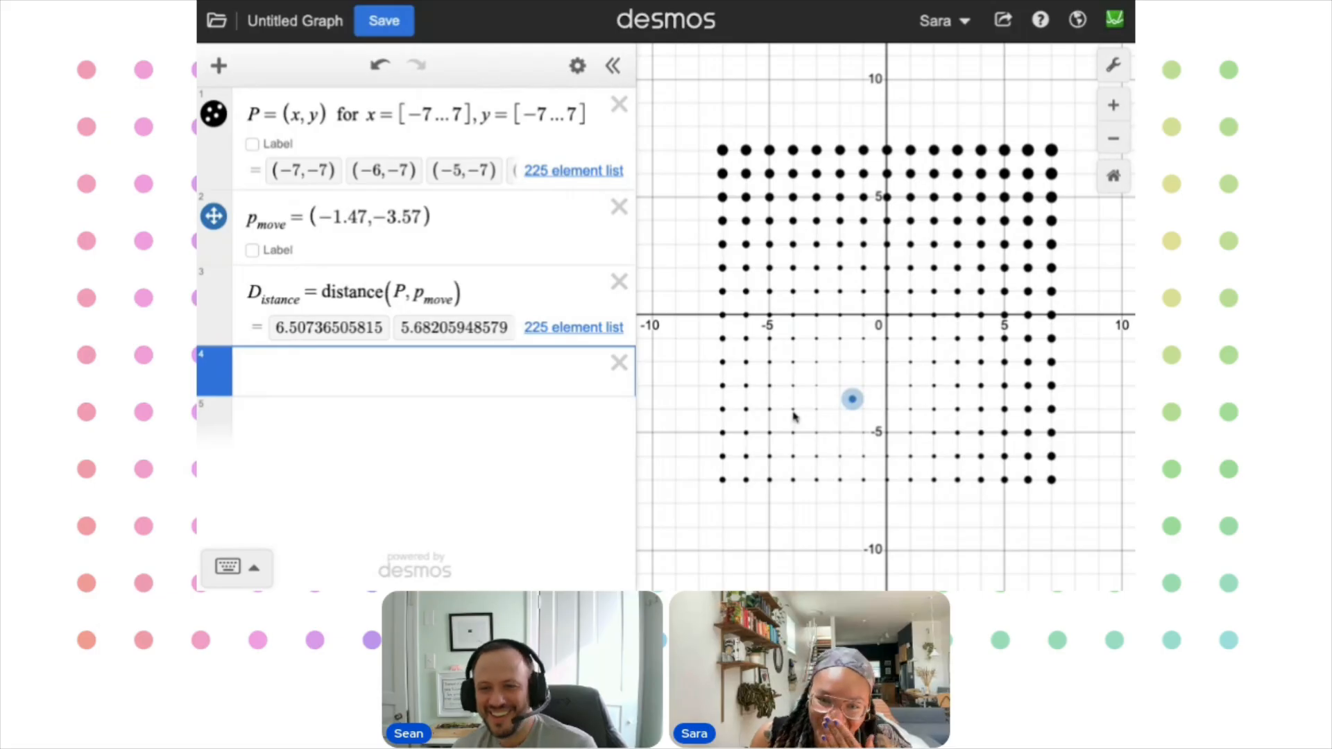
click(853, 515)
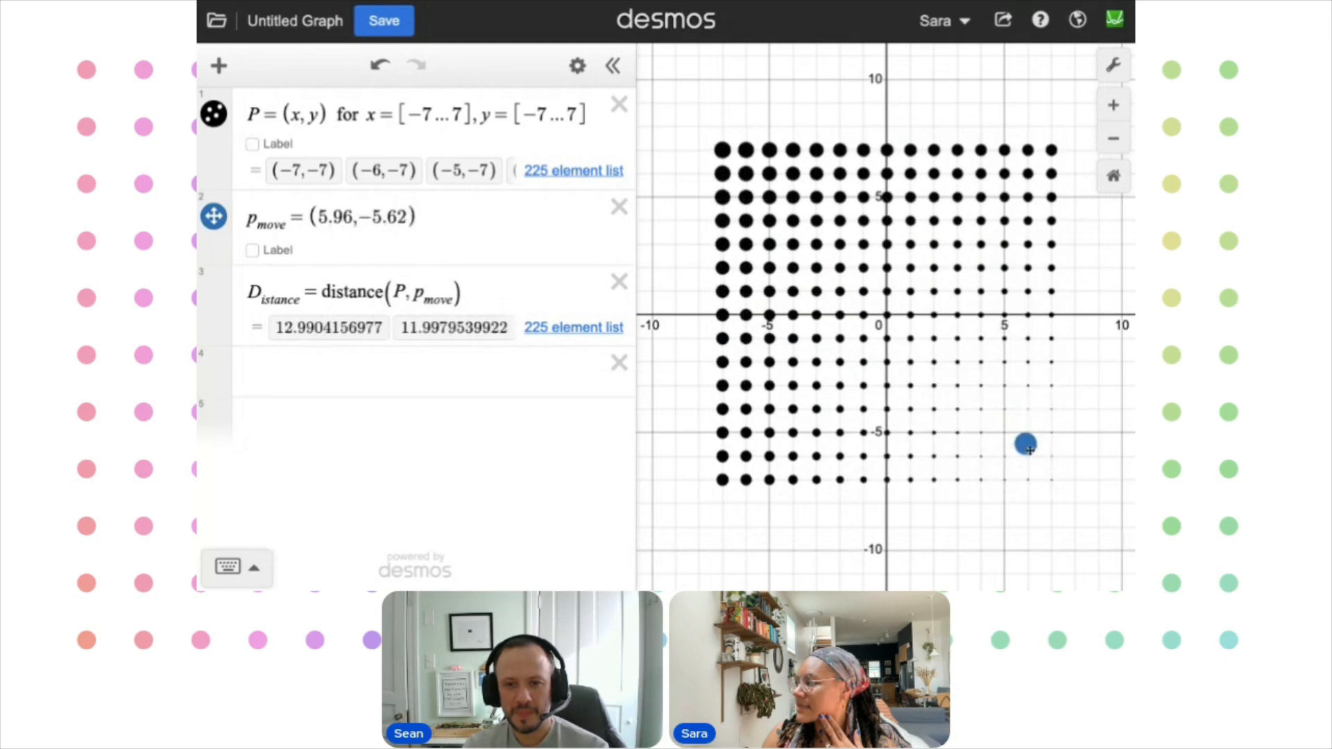
drag(948, 343, 764, 152)
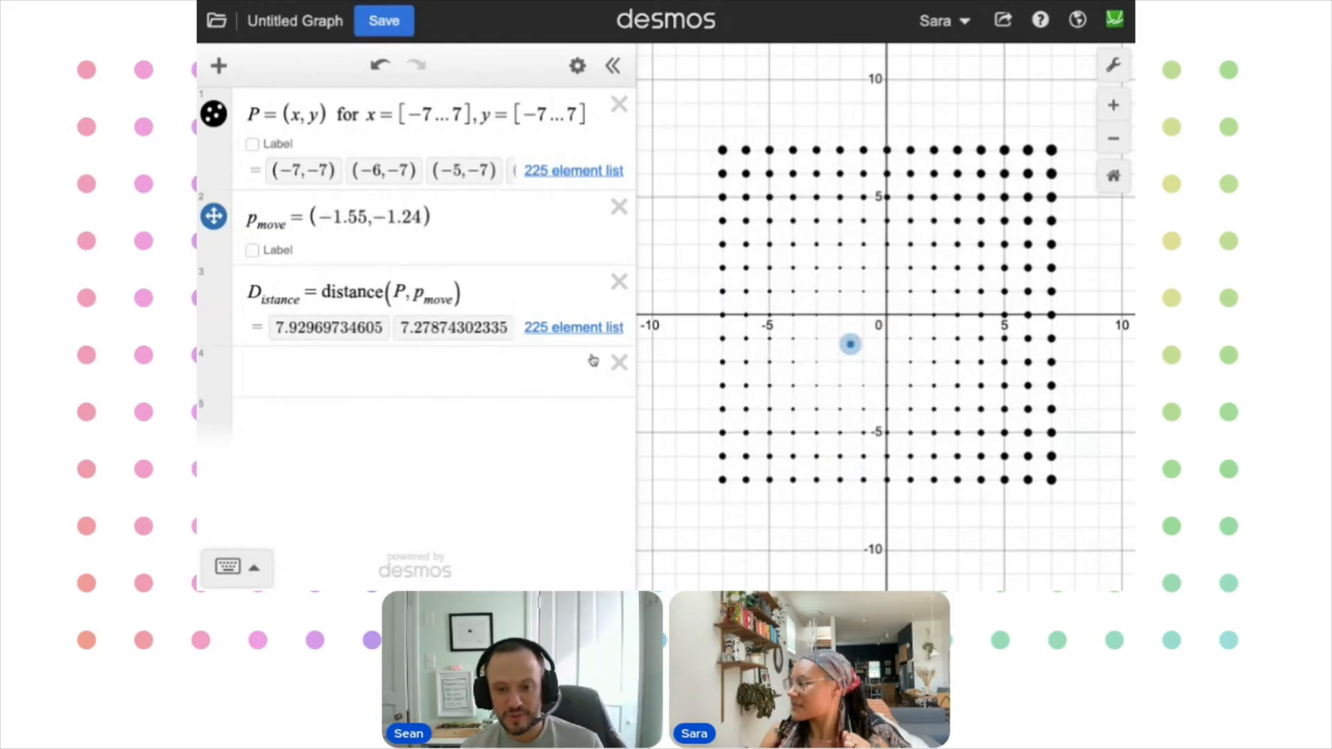
drag(855, 344, 813, 257)
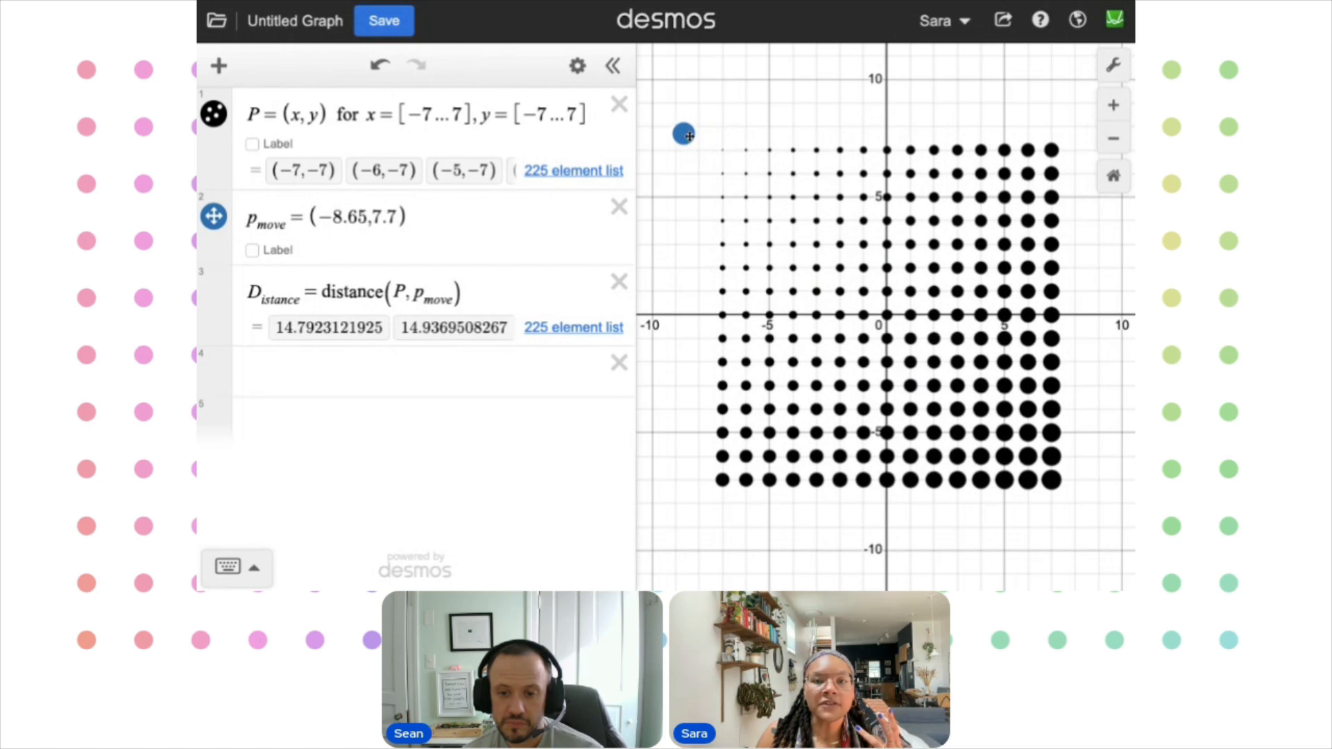
drag(717, 119, 797, 241)
Define S_ize=1+D_istance in the fourth expression
click(281, 376)
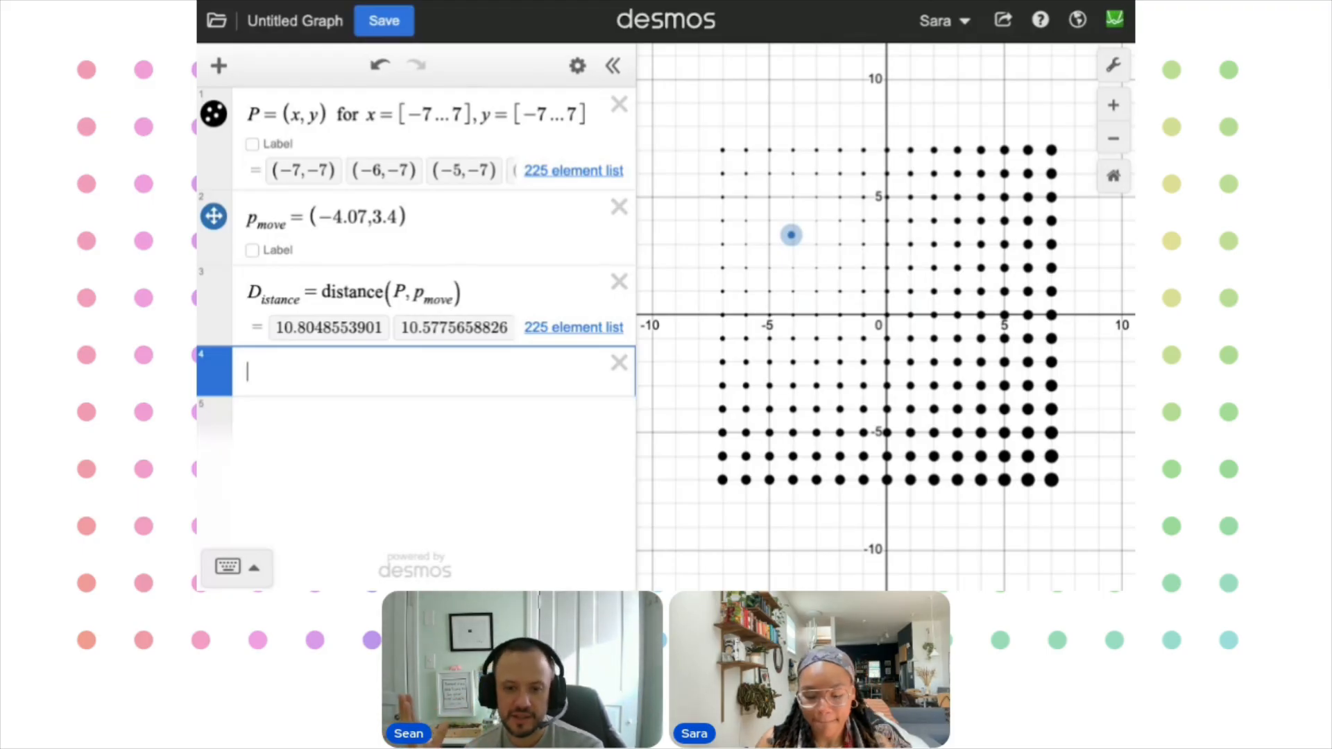
text(D)
key(BackSpace)
text(S_ui)
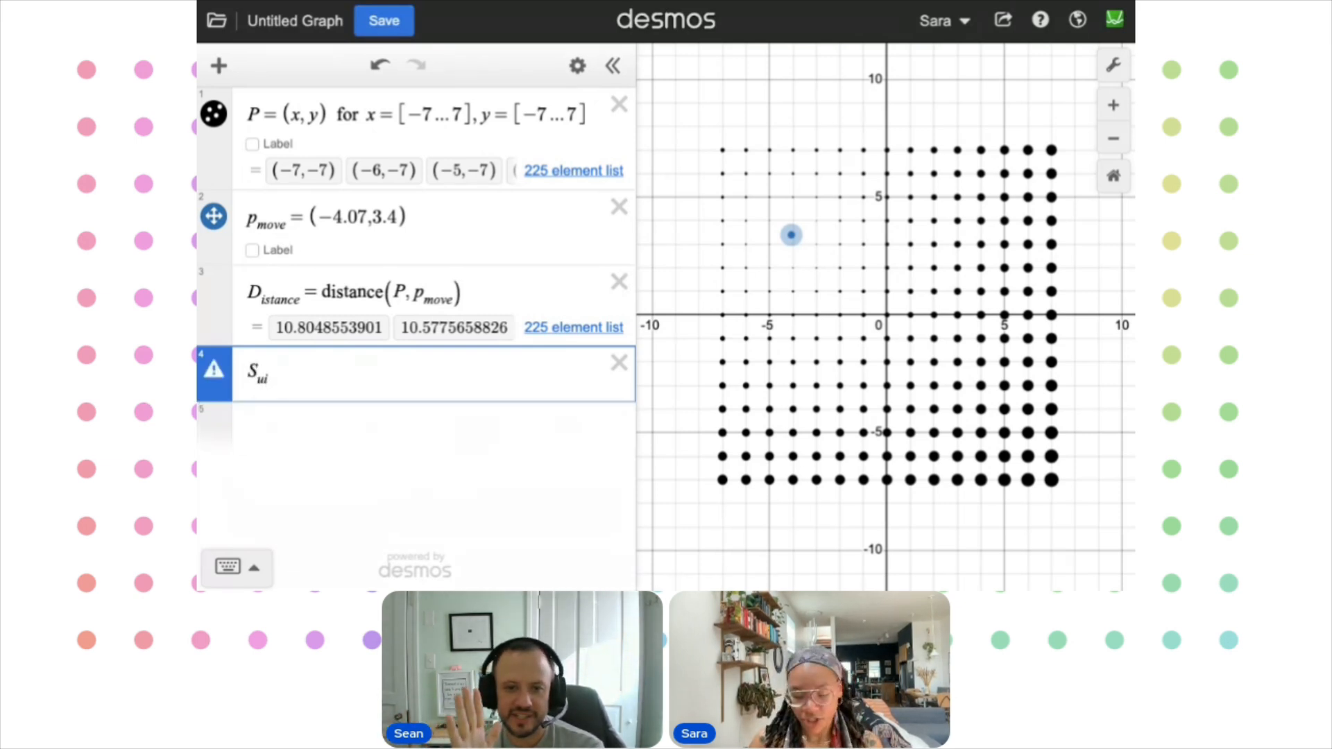
text(ze=)
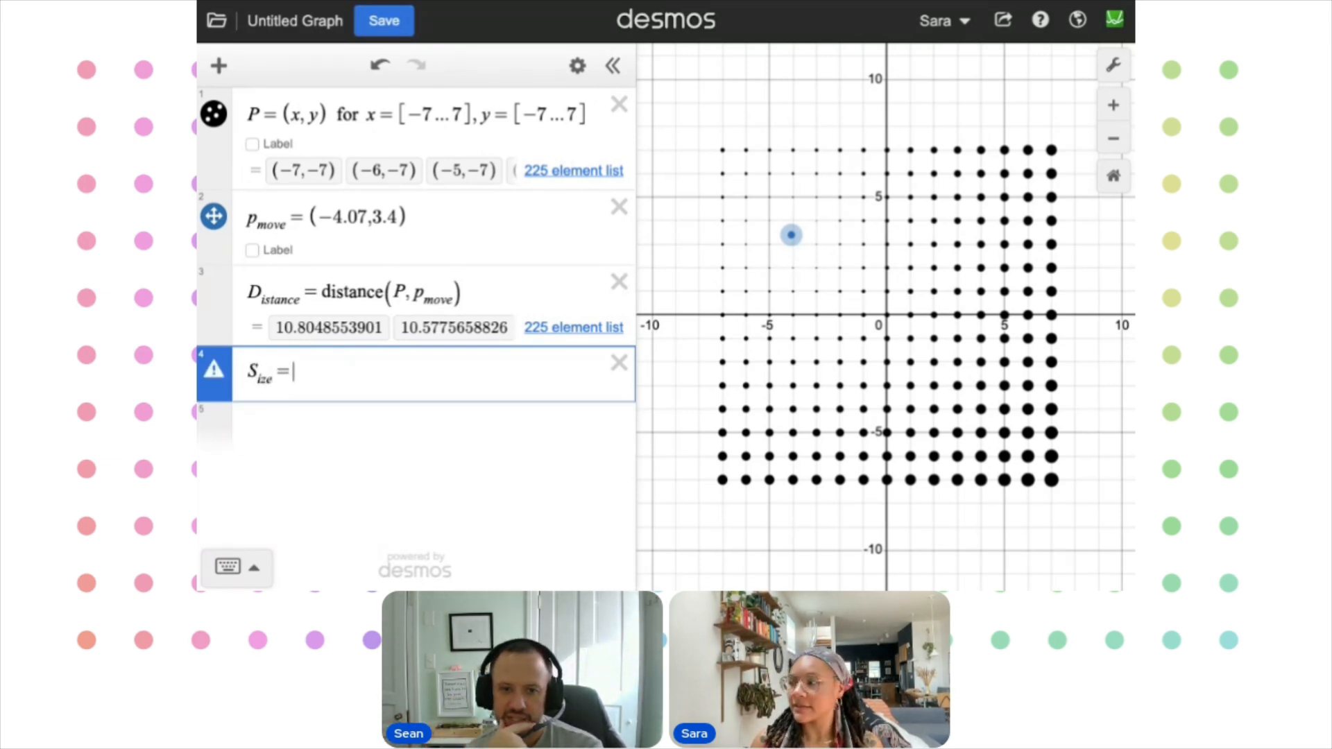
text(1+D_s)
text(ita)
key(BackSpace)
key(BackSpace)
key(BackSpace)
key(BackSpace)
text(istance)
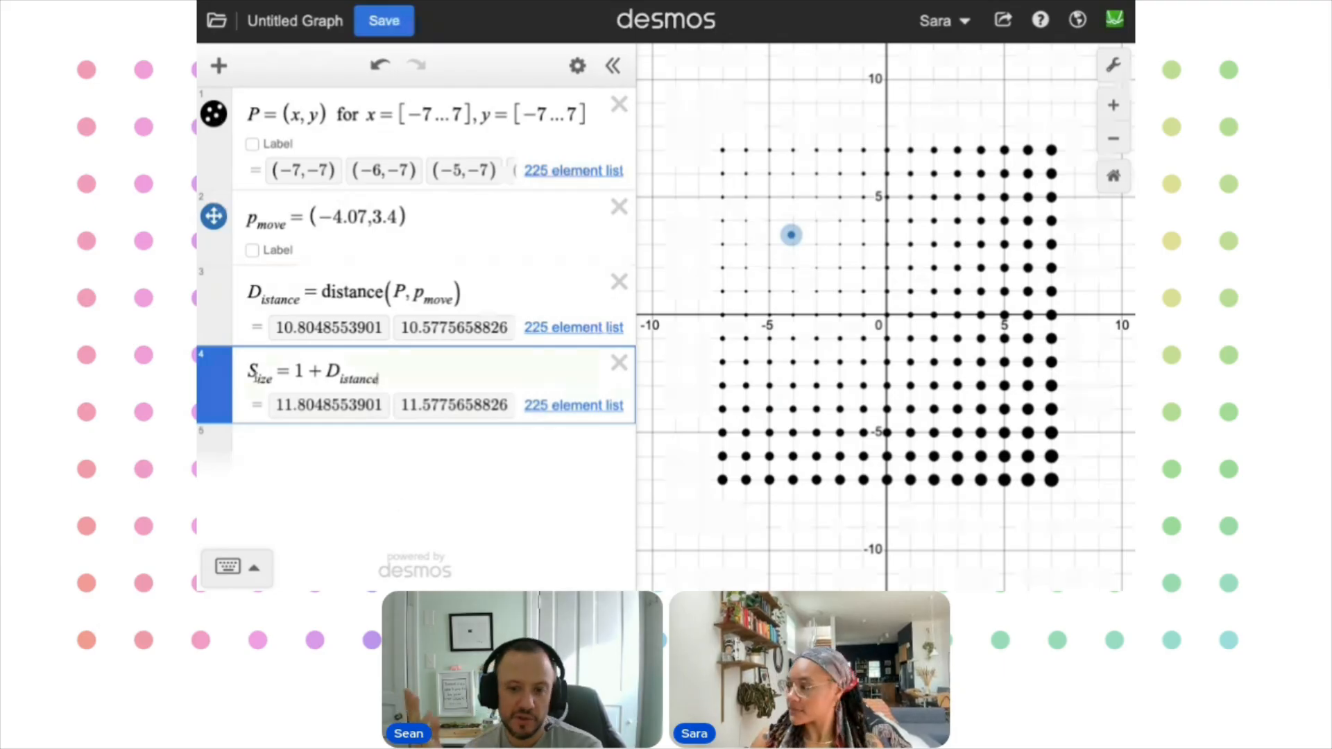
Replace the size of the points in list P with S_ize
drag(275, 376, 208, 362)
key(ctrl+c)
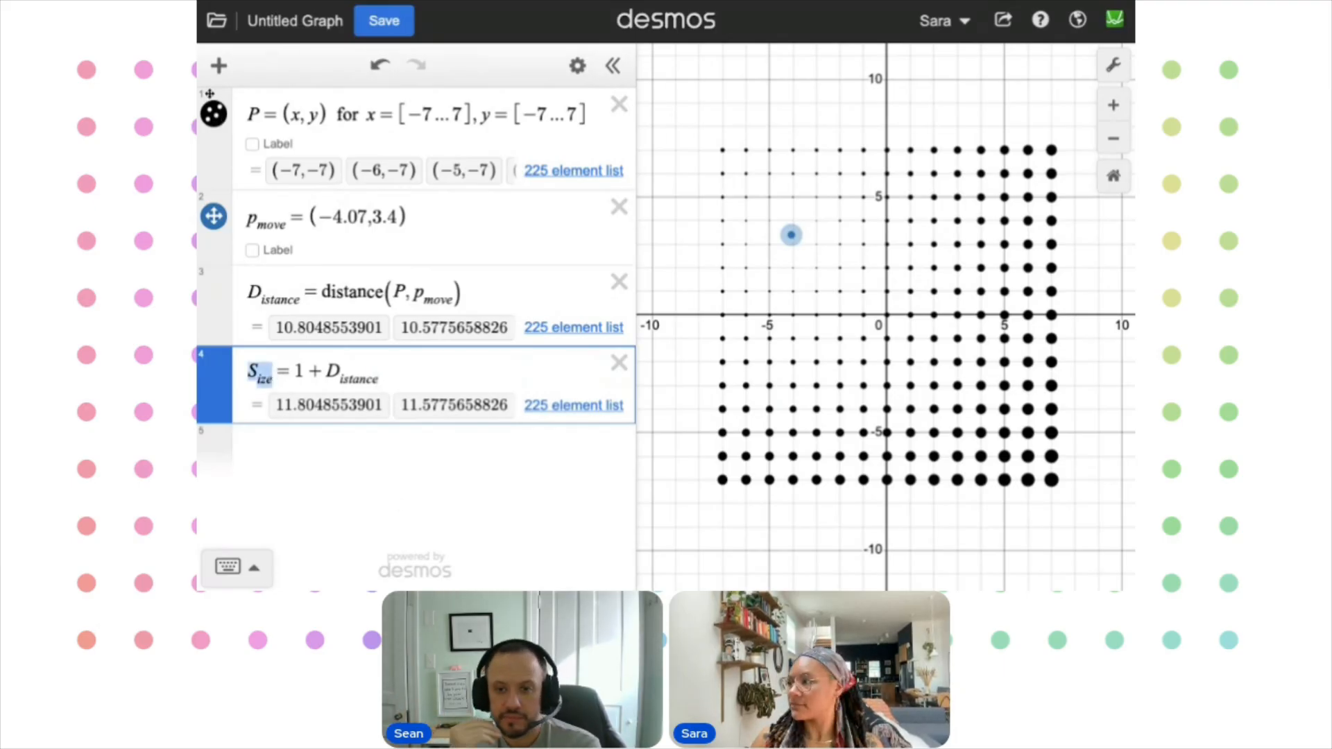
click(213, 113)
click(305, 170)
drag(308, 170, 210, 166)
key(ctrl+v)
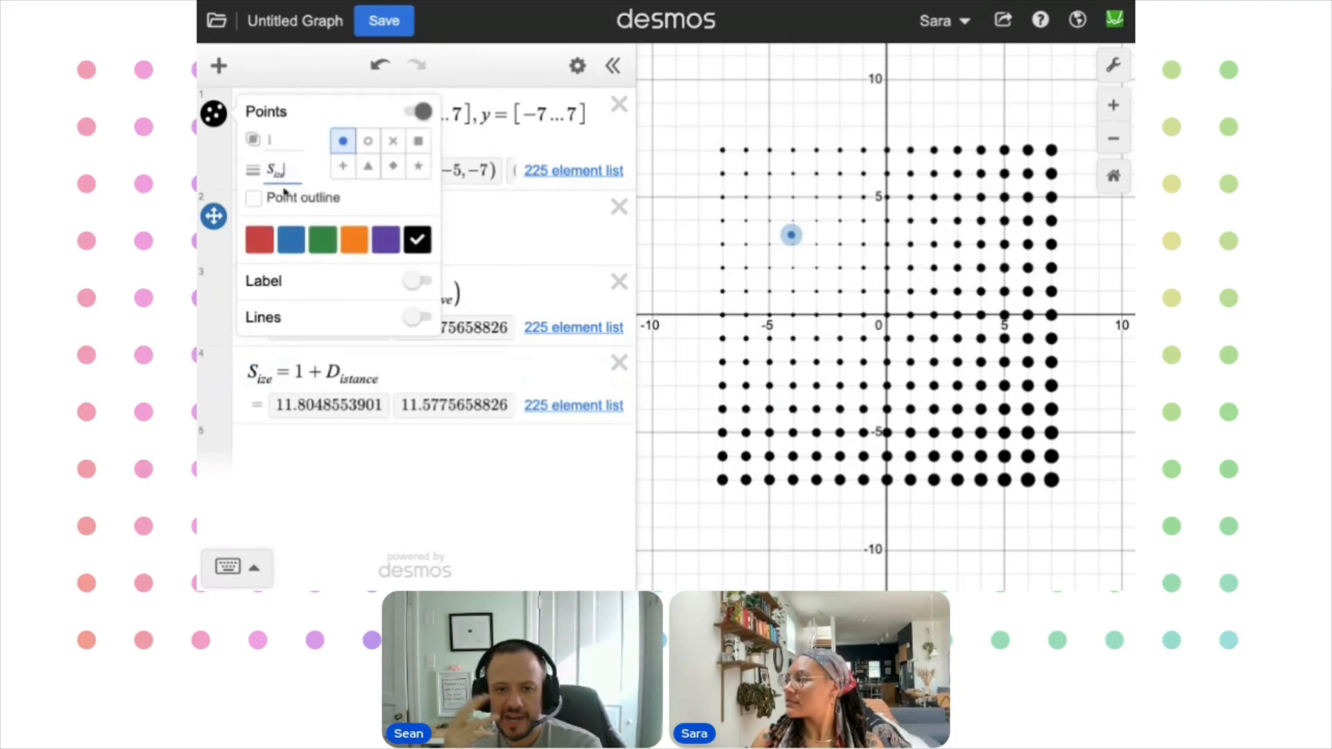
click(527, 255)
Try 5 as the constant in the S_ize formula, settle on 2, and move p_move past the grid's lower-right corner to about (8, -8.67)
click(299, 367)
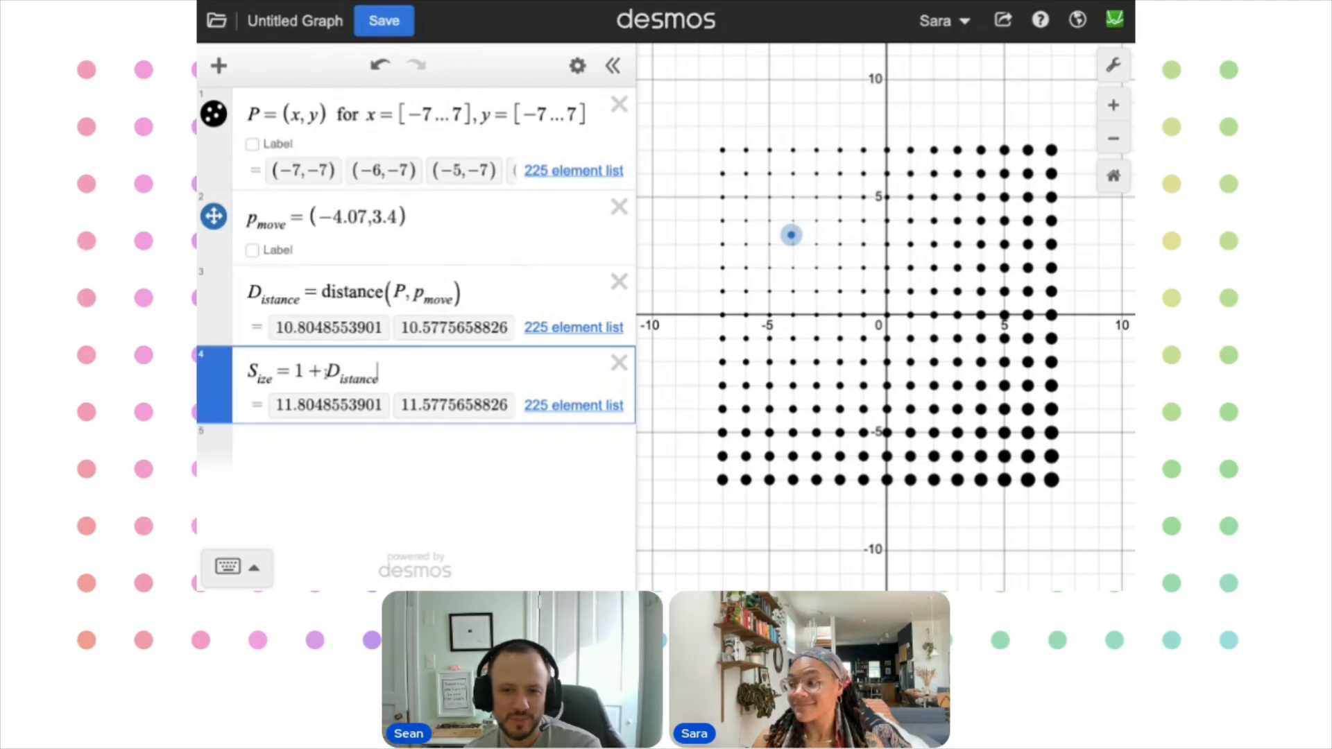
mouse_move(791, 234)
mouse_down()
mouse_move(859, 284)
mouse_move(801, 279)
mouse_move(899, 260)
mouse_move(770, 258)
mouse_move(793, 286)
mouse_move(797, 259)
mouse_up()
double_click(300, 372)
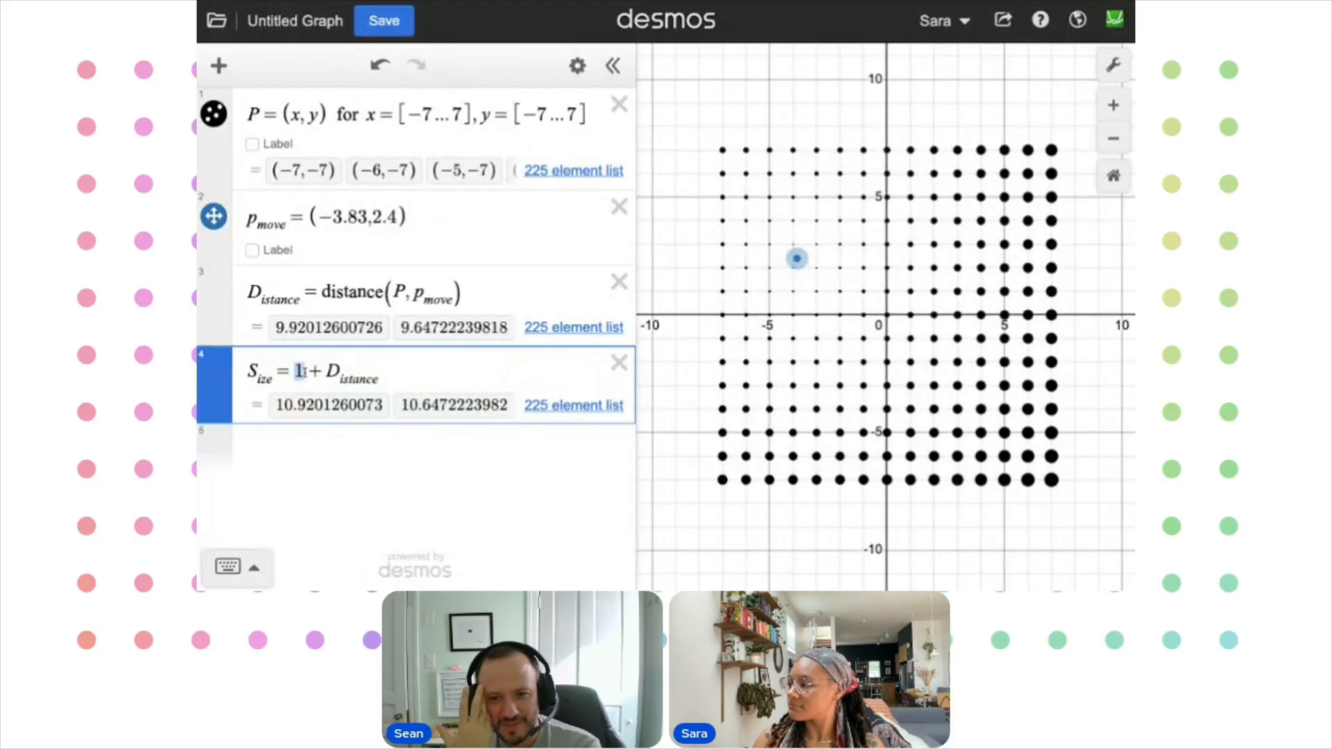
text(5)
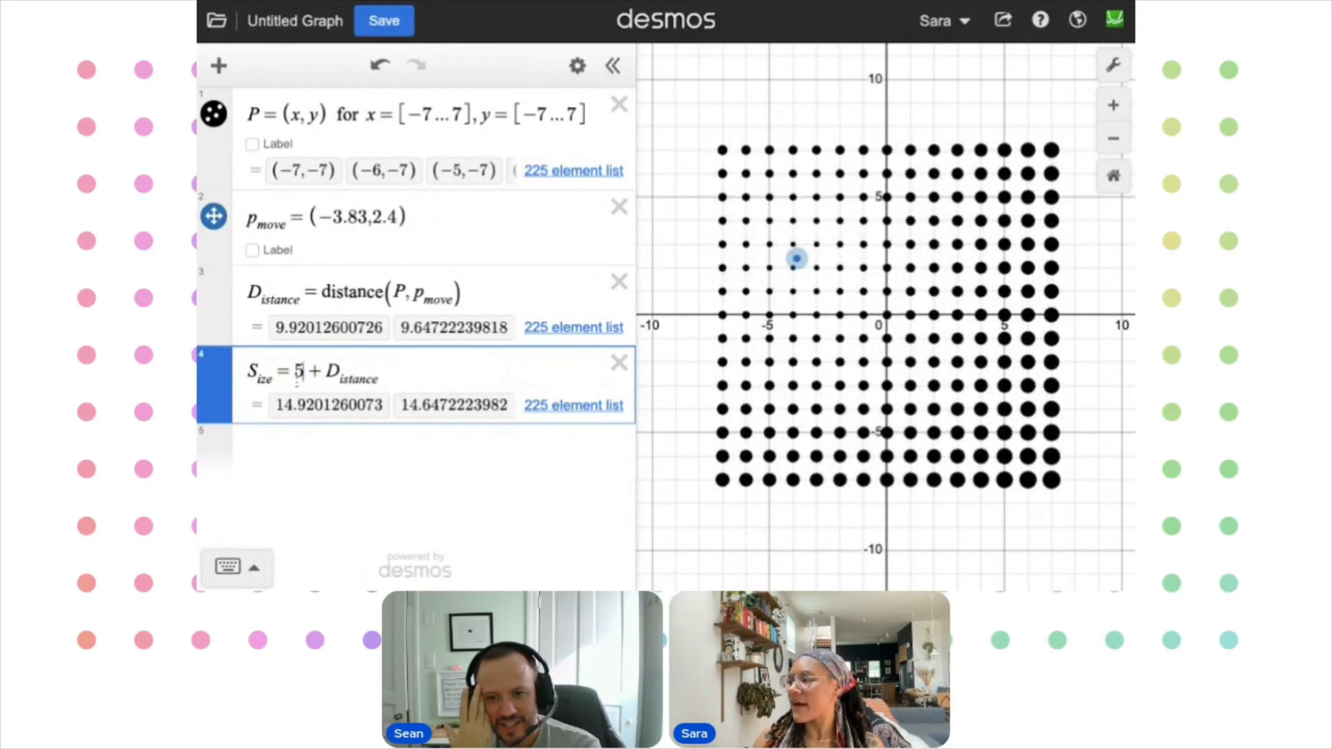
key(BackSpace)
text(2)
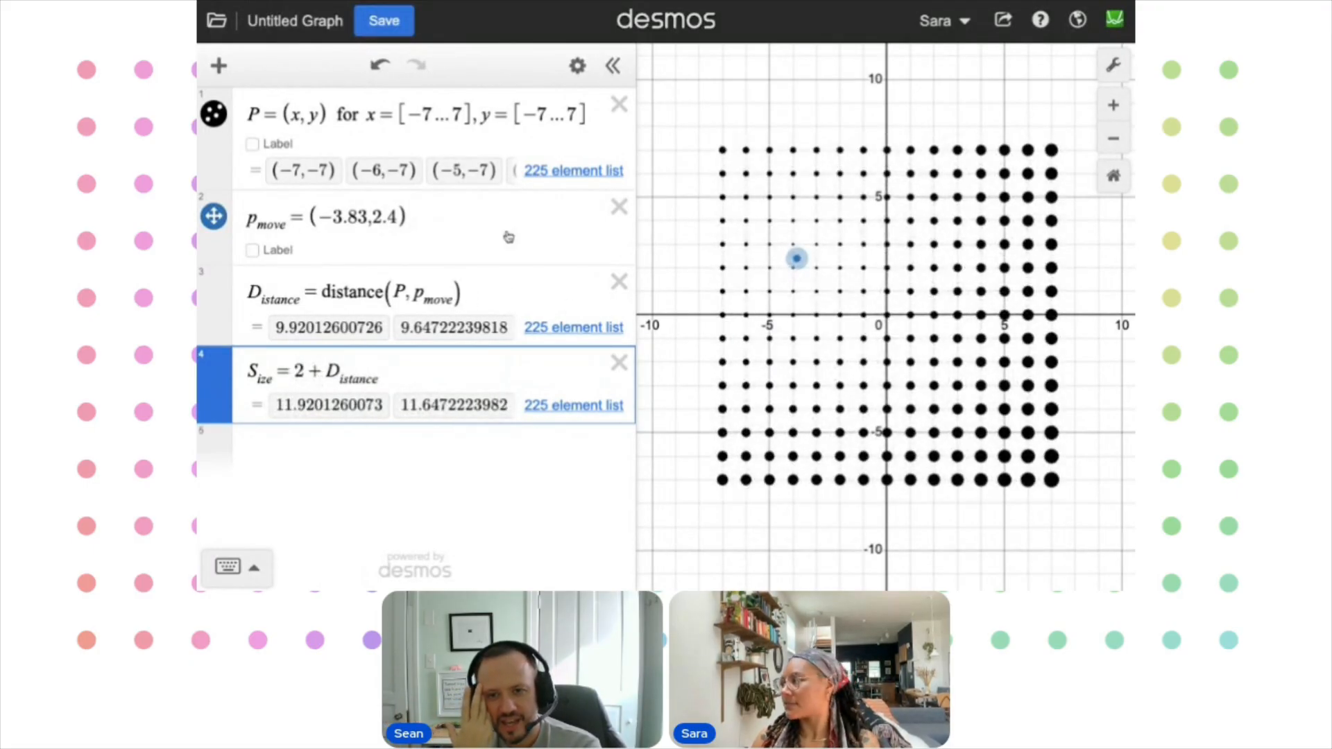
drag(803, 259, 1075, 519)
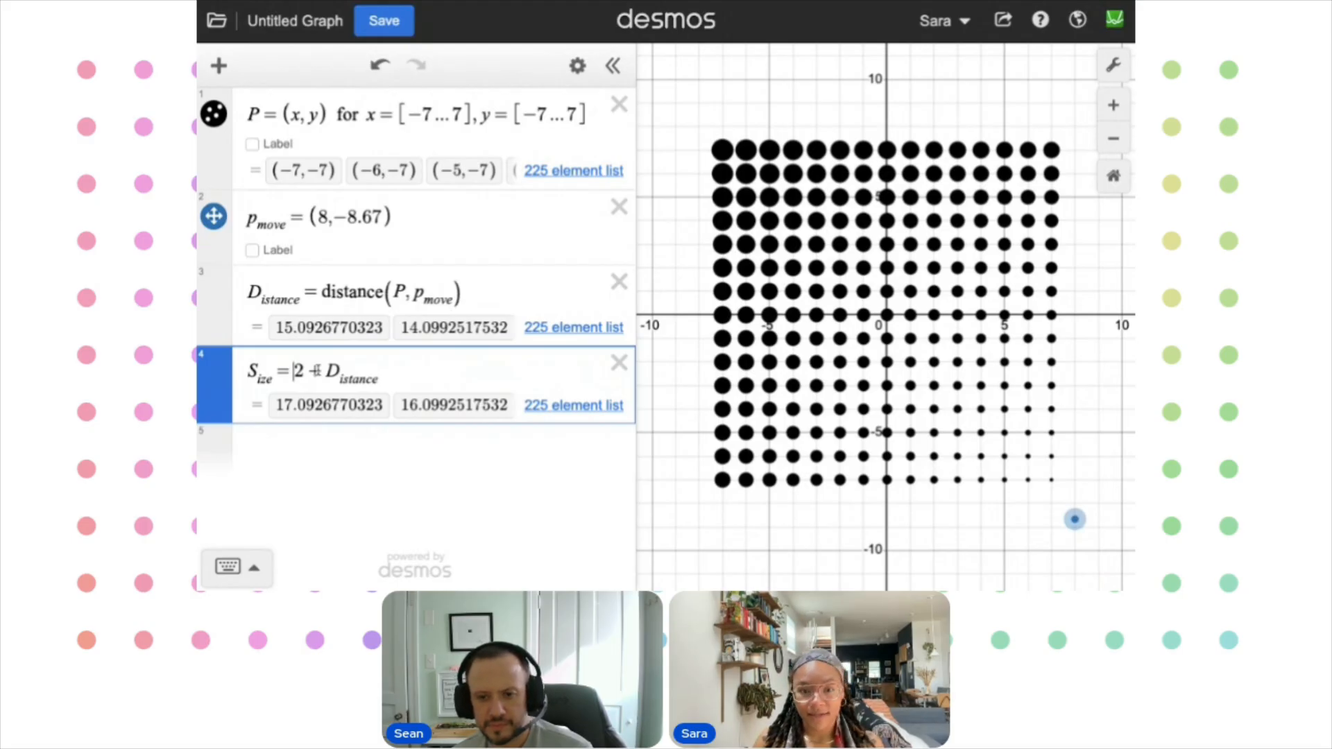
Try capping the point sizes with S_ize=min(2+D_istance, 15) and move p_move to about (-5.1, -5.65)
text(min)
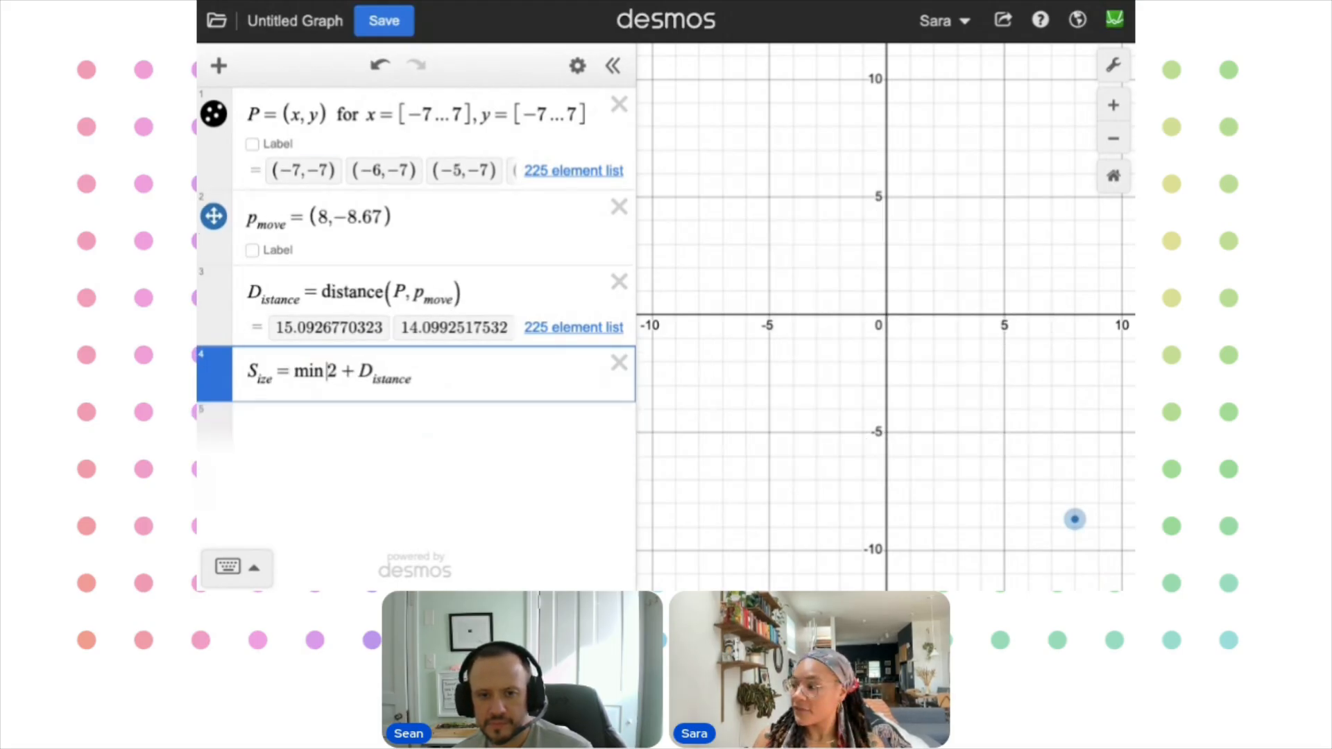
text(()
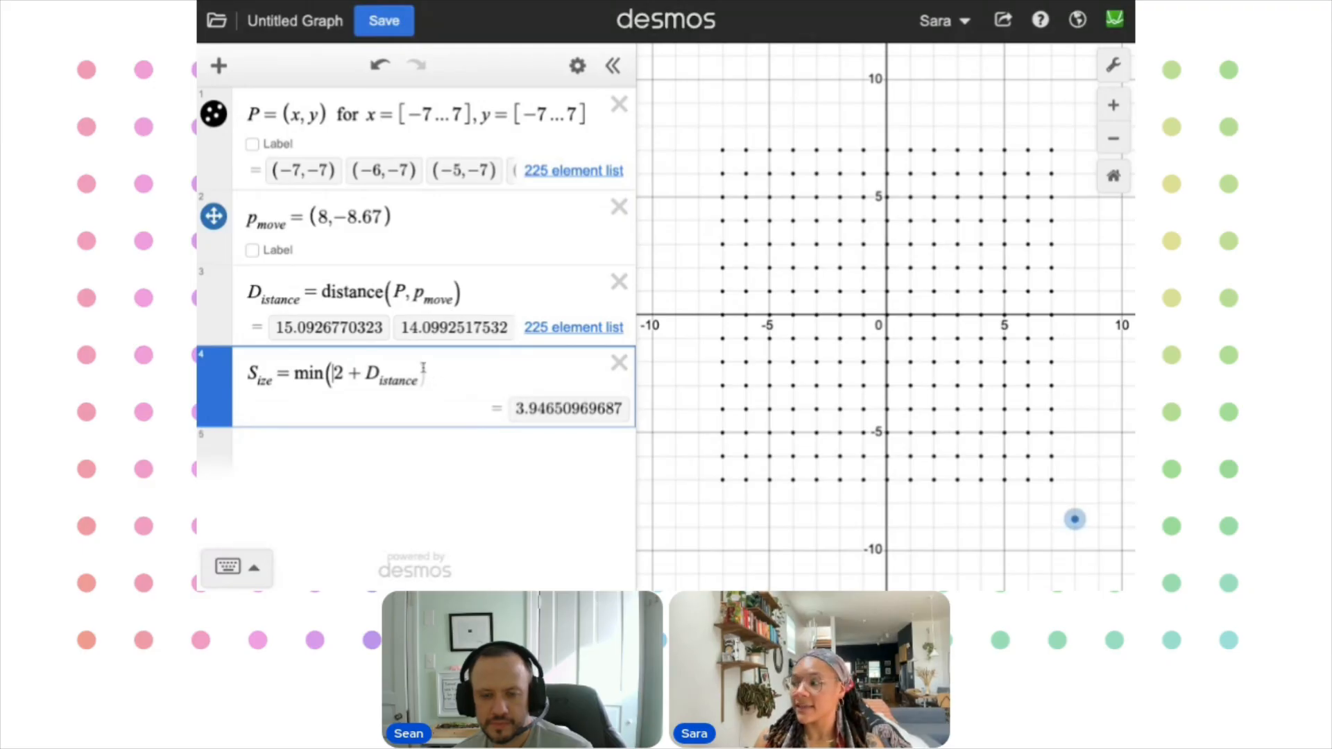
drag(334, 374, 419, 374)
click(422, 372)
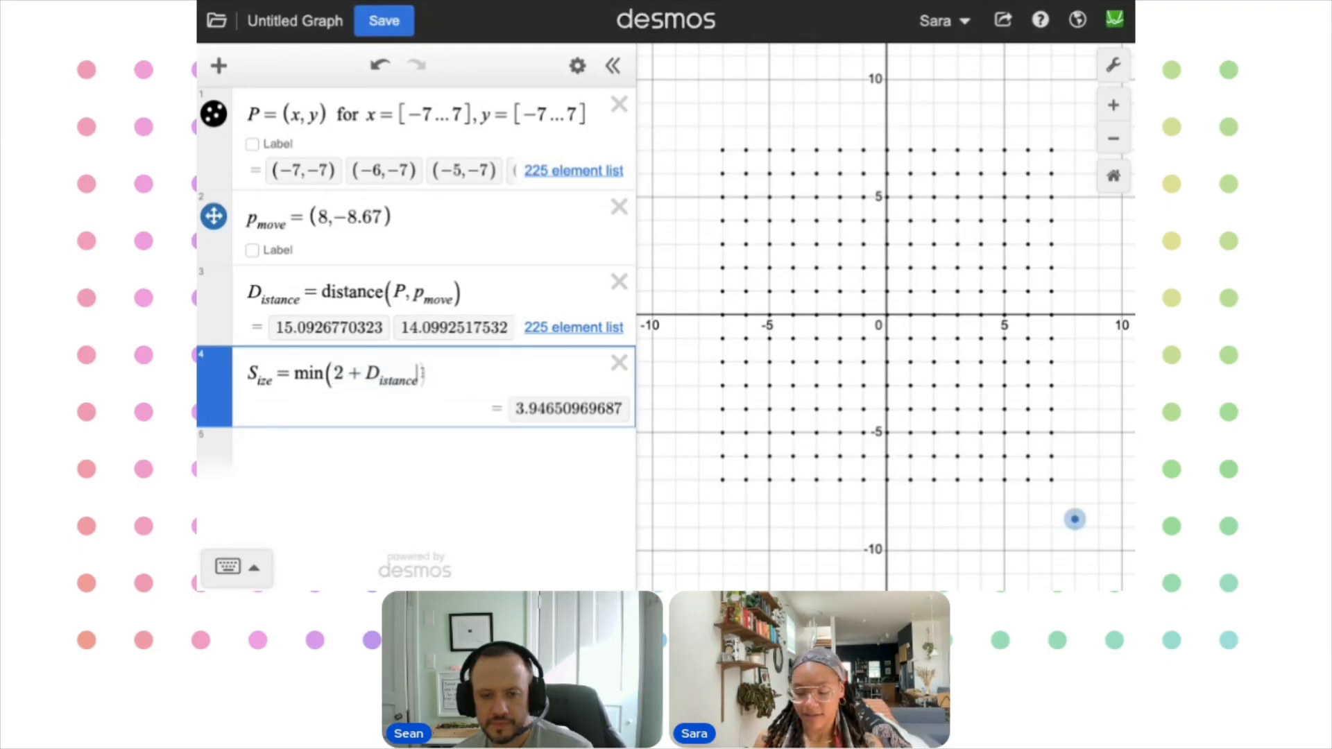
text(, 15)
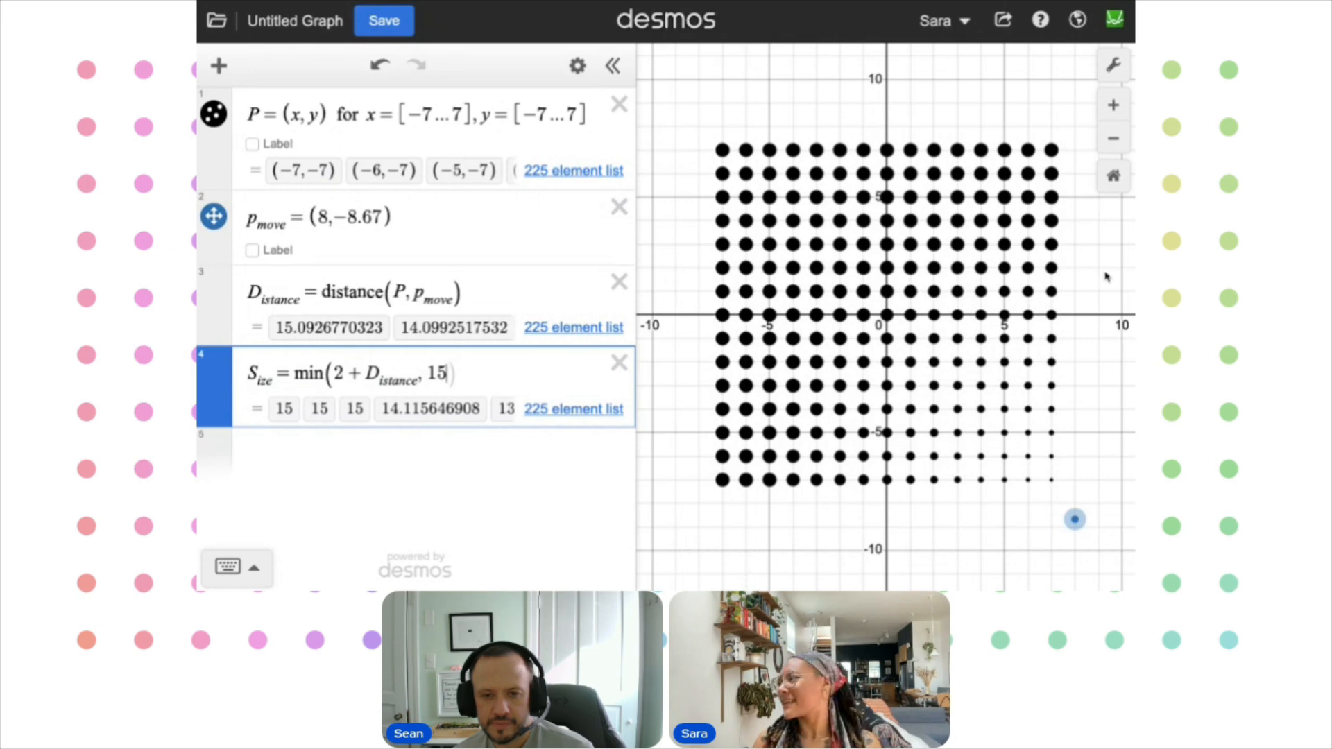
drag(1072, 523, 777, 459)
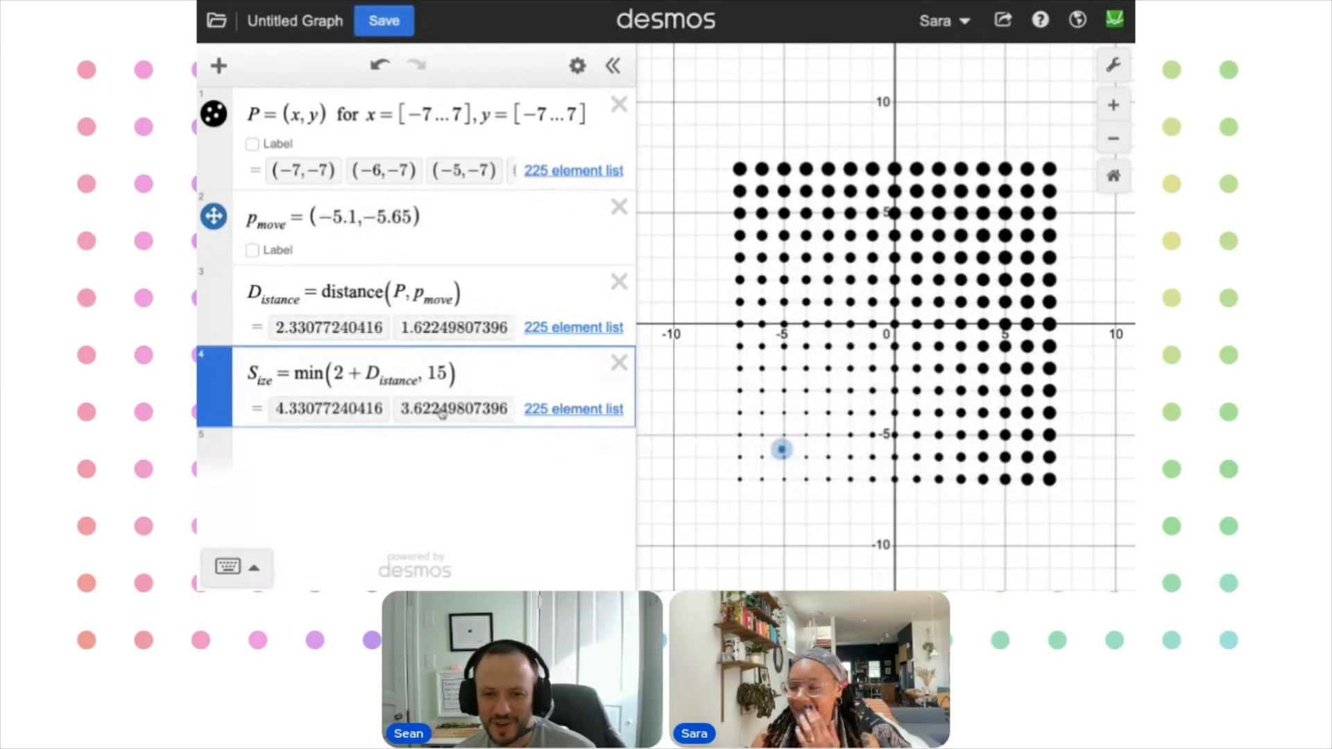
Remove the min function and its cap from the S_ize formula, leaving S_ize=2+D_istance
key(BackSpace)
key(BackSpace)
key(BackSpace)
key(BackSpace)
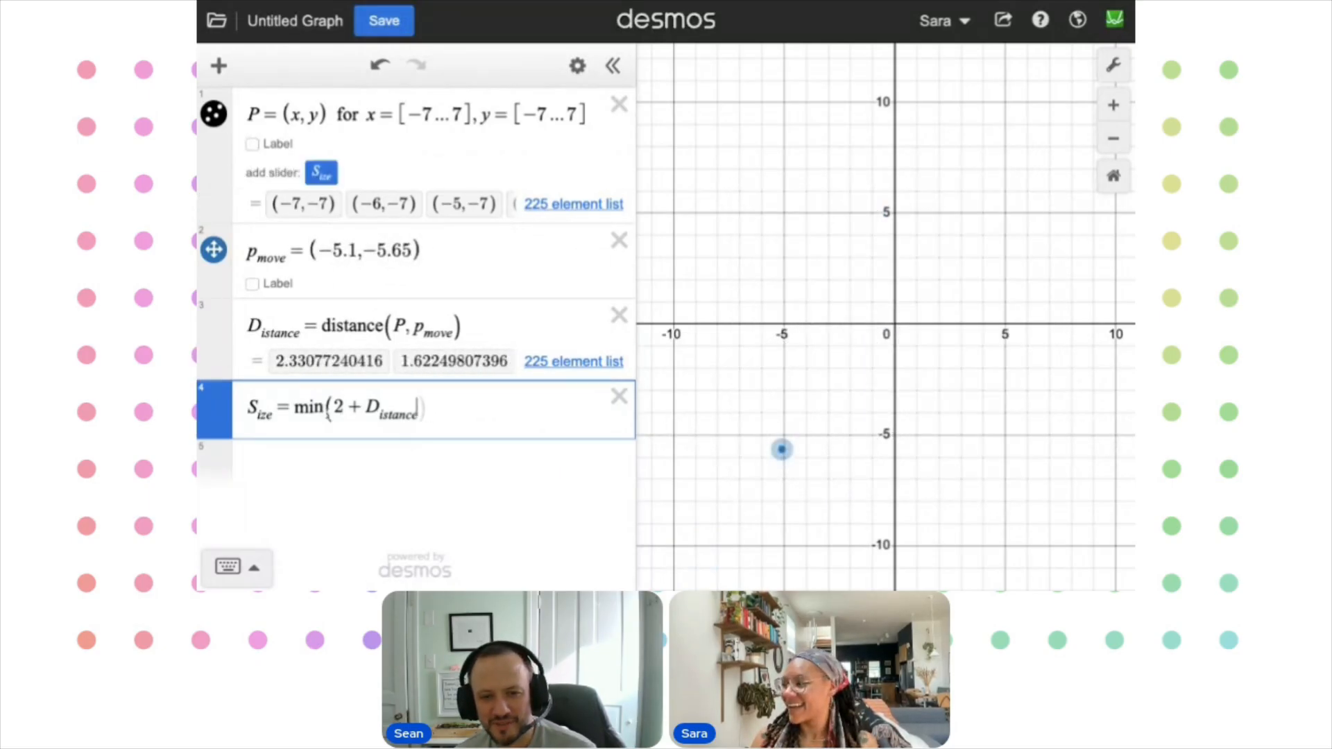
key(BackSpace)
key(BackSpace)
key(BackSpace)
key(BackSpace)
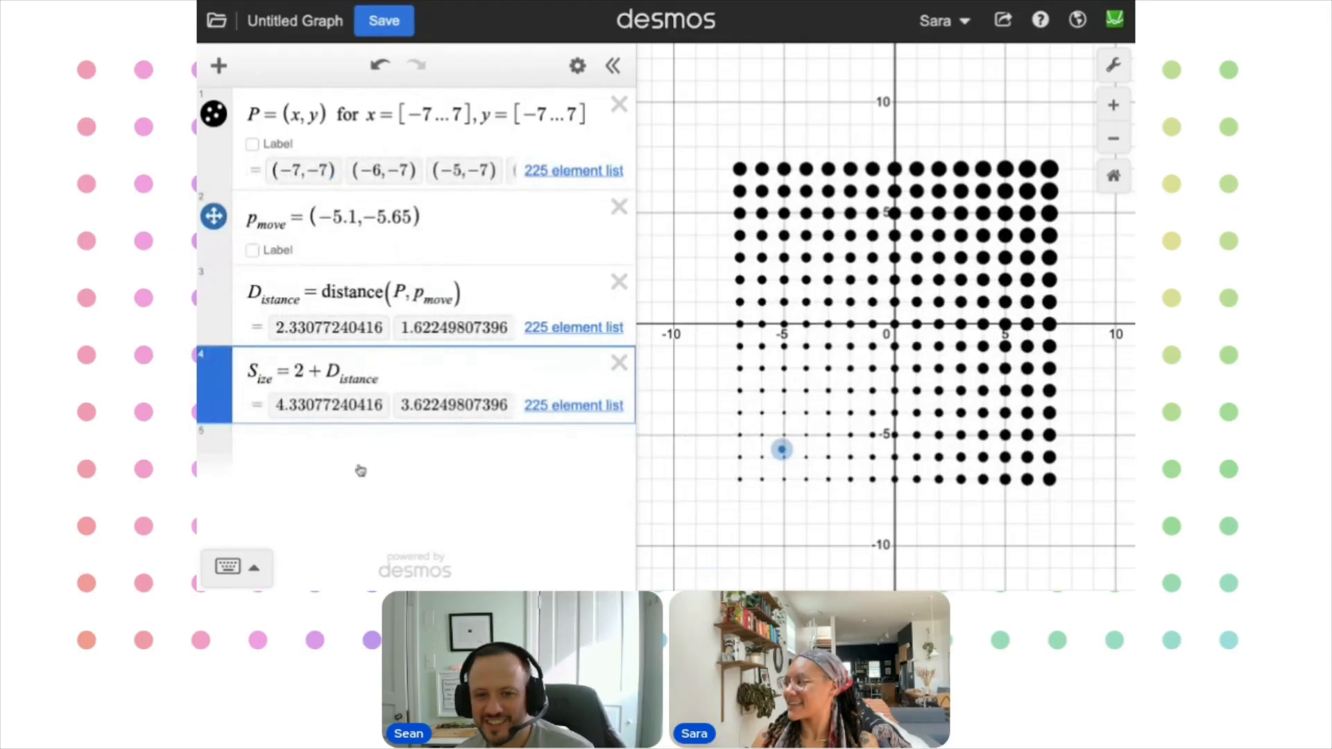
Move p_move to (-5, 4) inside the grid to examine how the point sizes respond
click(360, 470)
drag(782, 449, 784, 236)
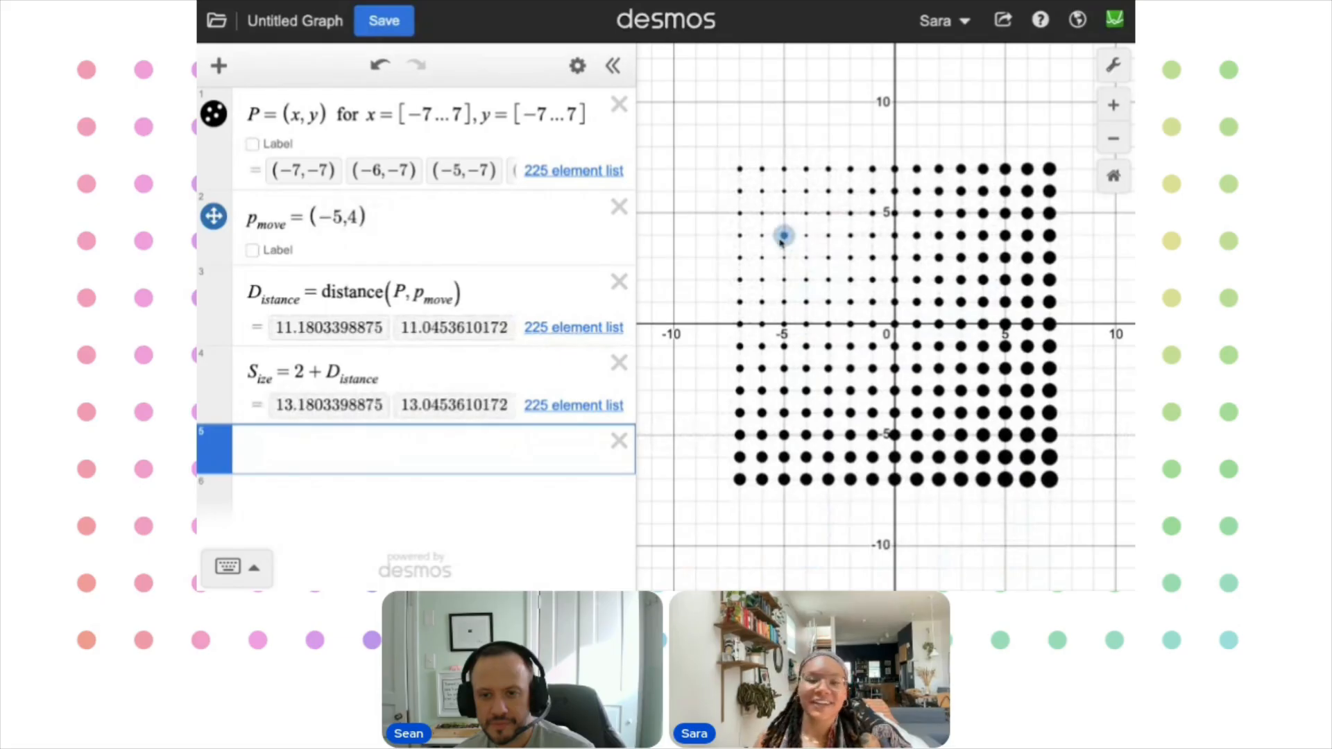
click(355, 450)
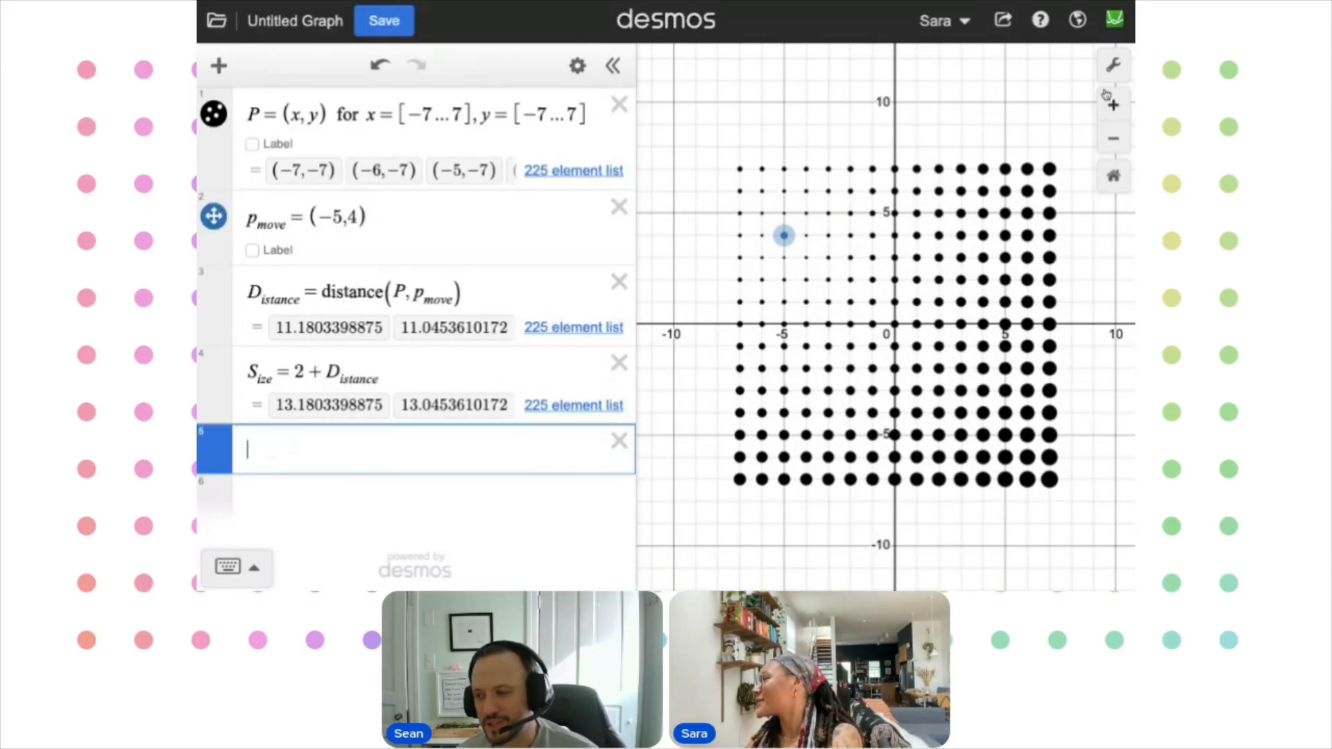
Hide the graph's grid, axis numbers, x-axis and y-axis
click(1114, 65)
click(855, 176)
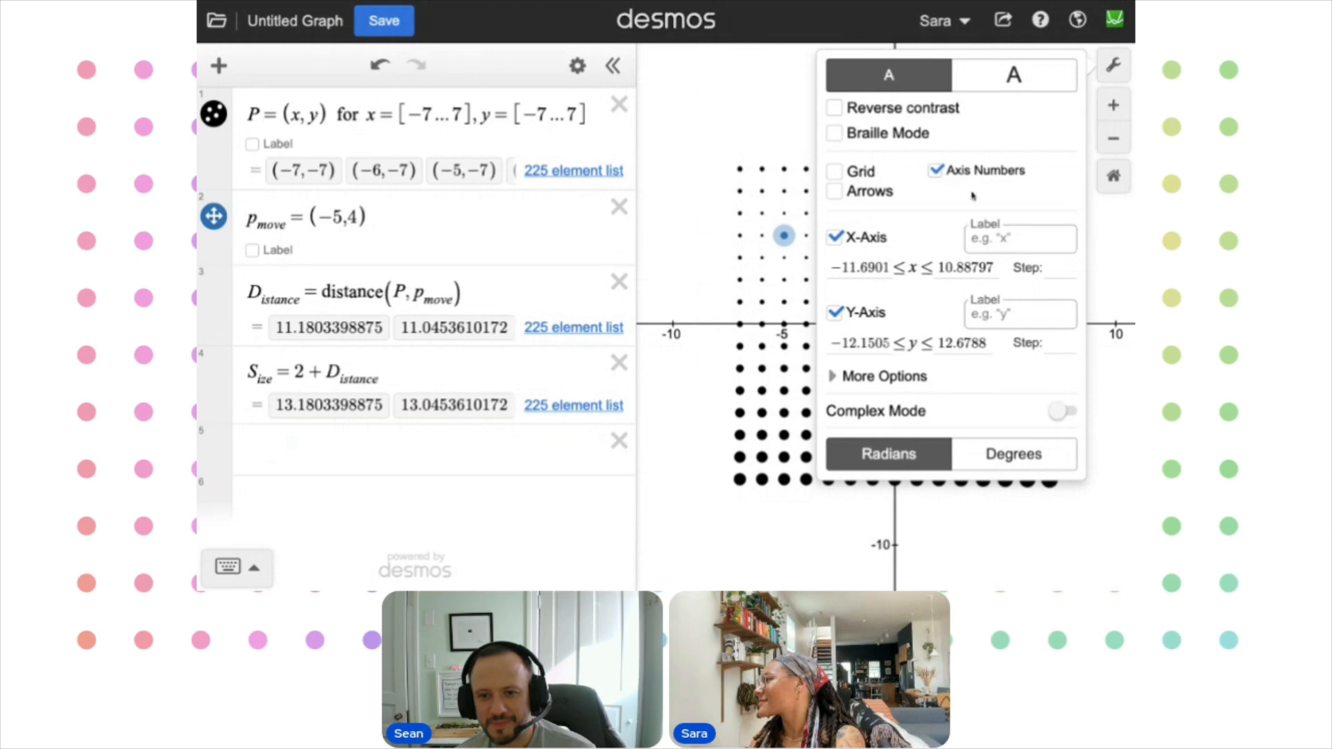
click(835, 238)
click(835, 313)
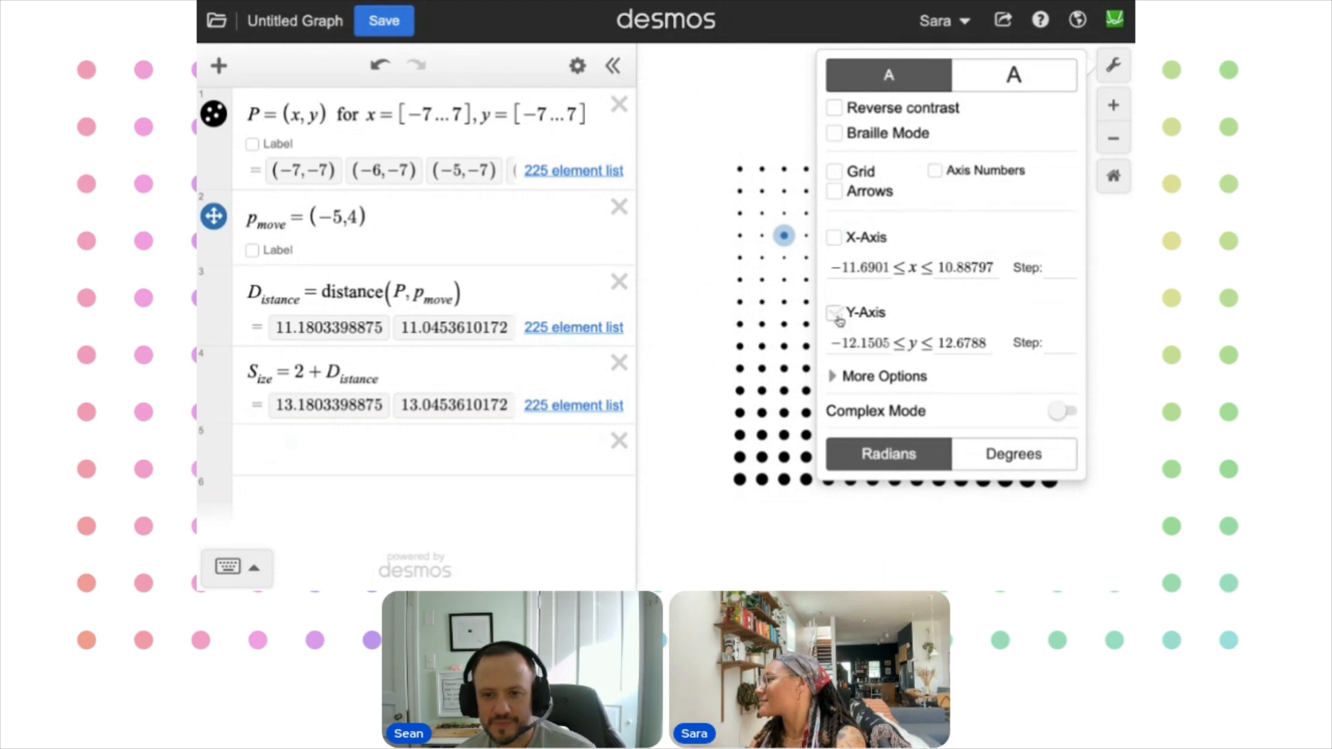
click(1114, 65)
Move p_move above the grid's upper-left corner to about (-6.92, 9.1)
drag(785, 236, 753, 132)
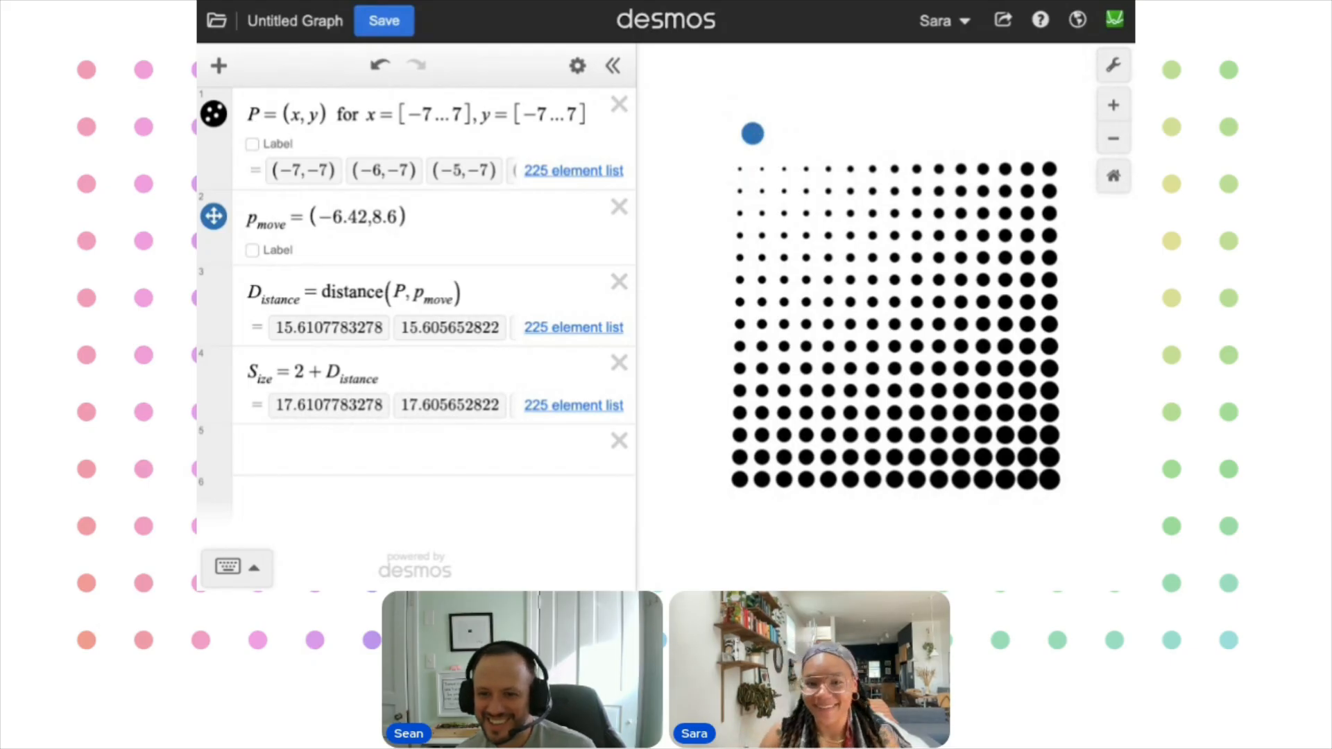
mouse_move(753, 133)
mouse_down()
mouse_move(883, 262)
mouse_move(741, 122)
mouse_up()
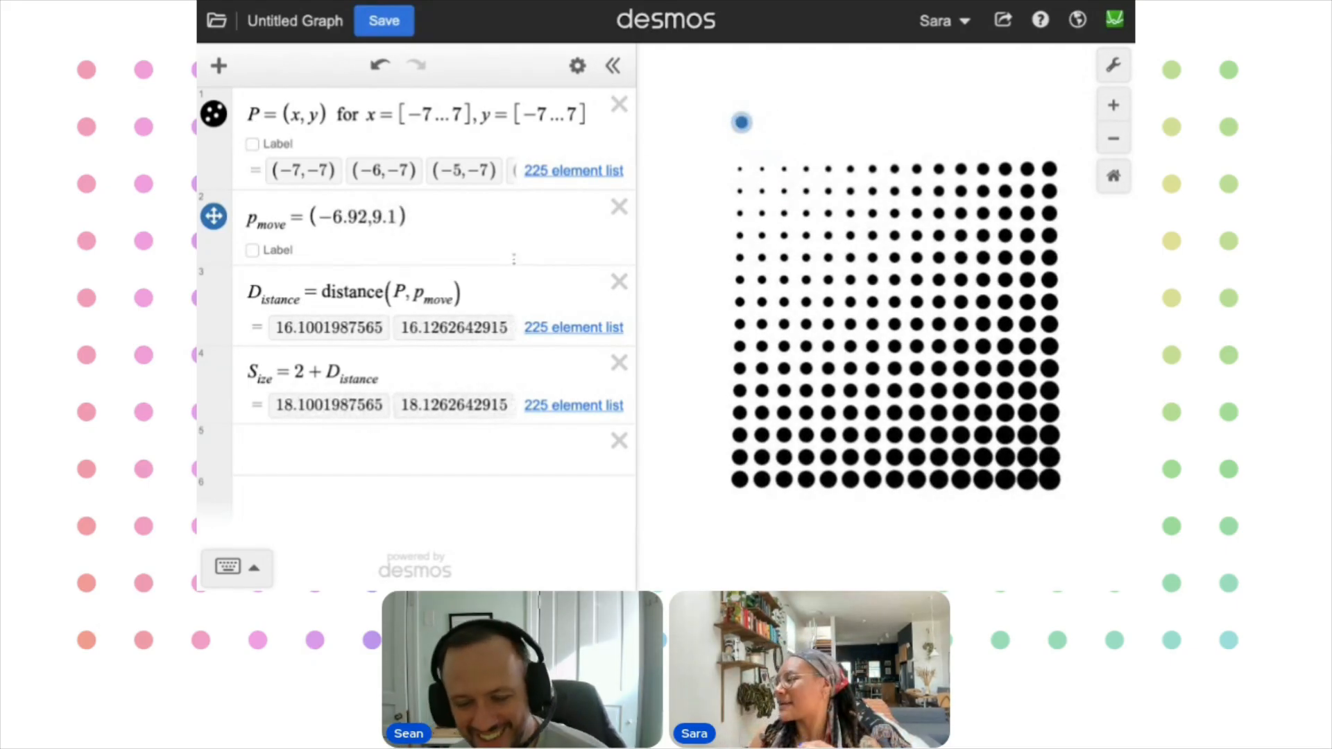
click(385, 436)
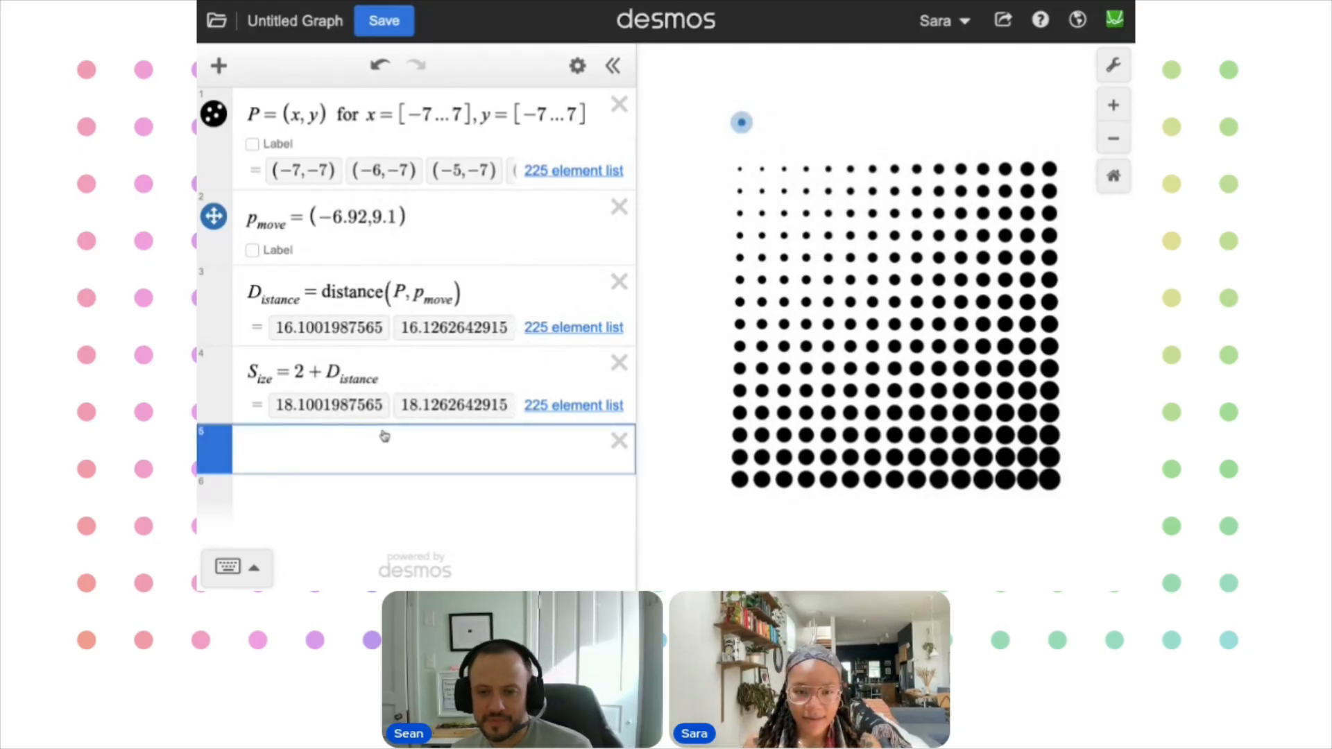
text(C)
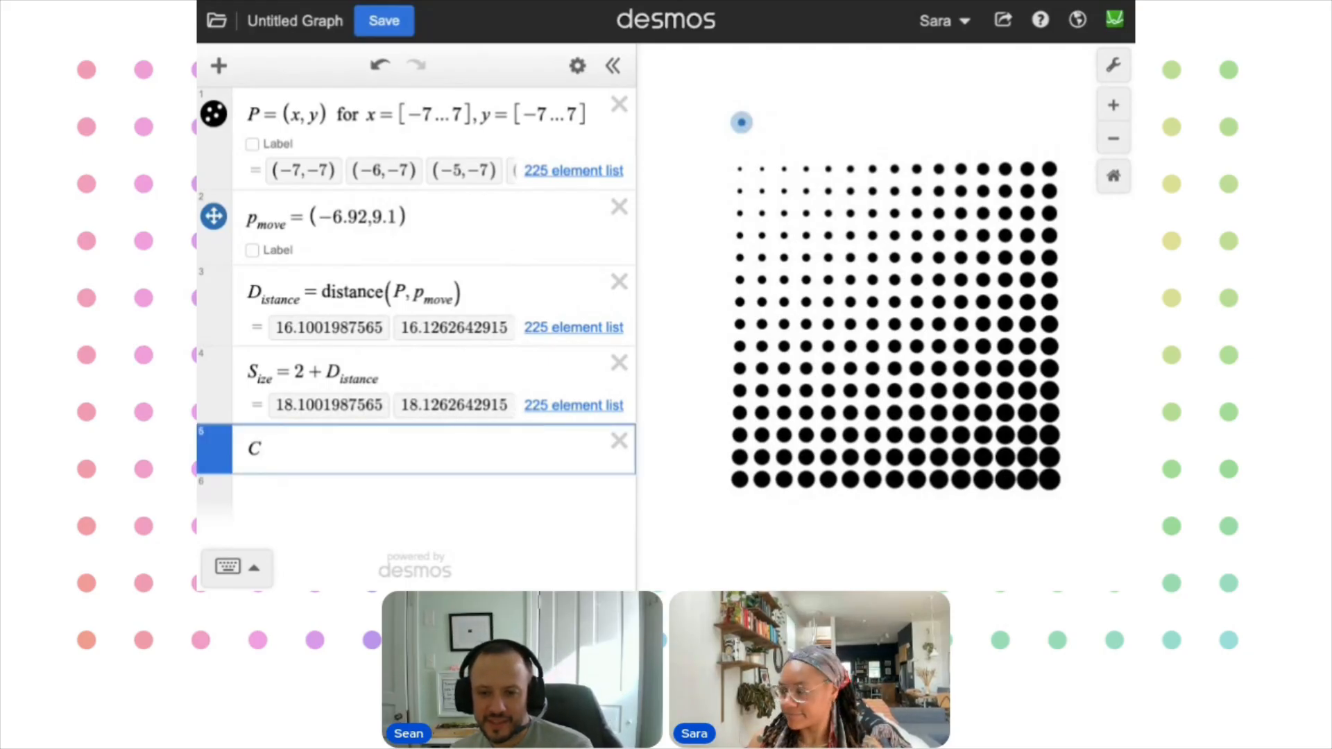
text(_olor)
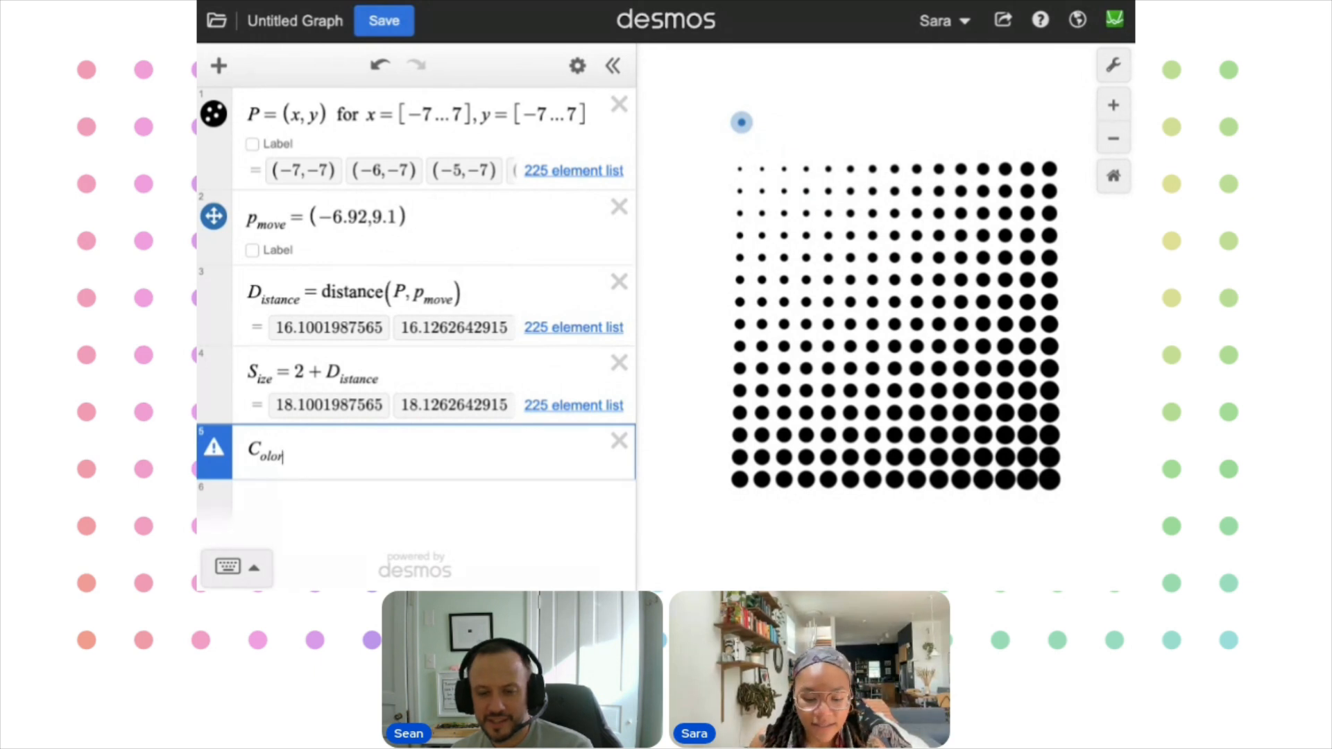
text(s=)
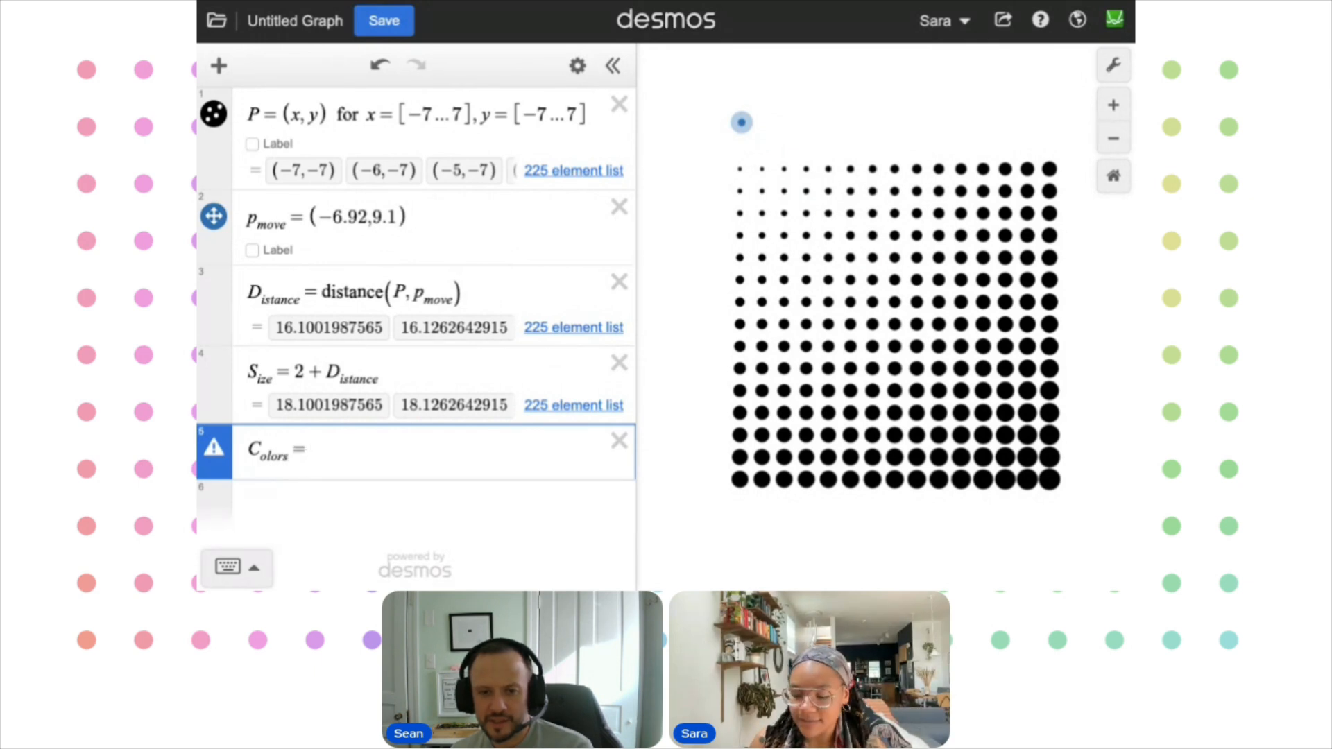
text([)
key(BackSpace)
key(BackSpace)
key(BackSpace)
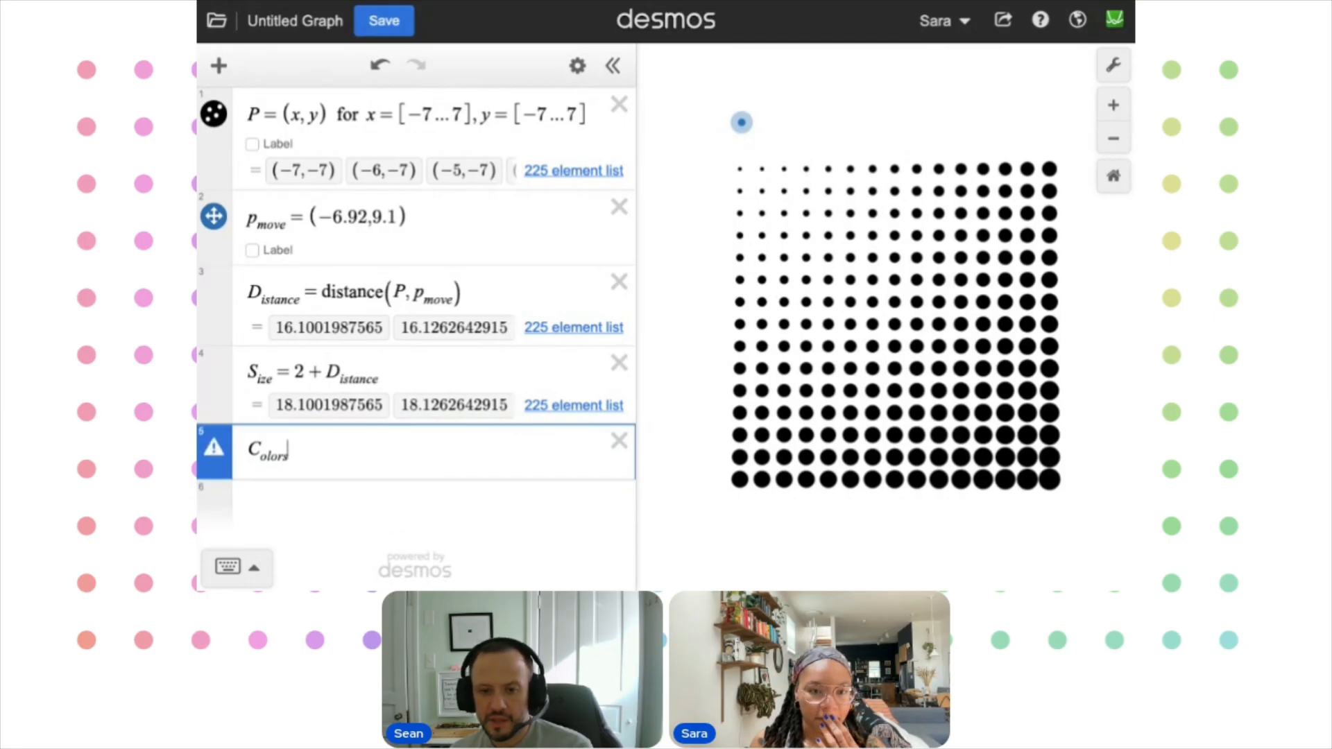
key(BackSpace)
key(BackSpace)
key(BackSpace)
key(BackSpace)
key(BackSpace)
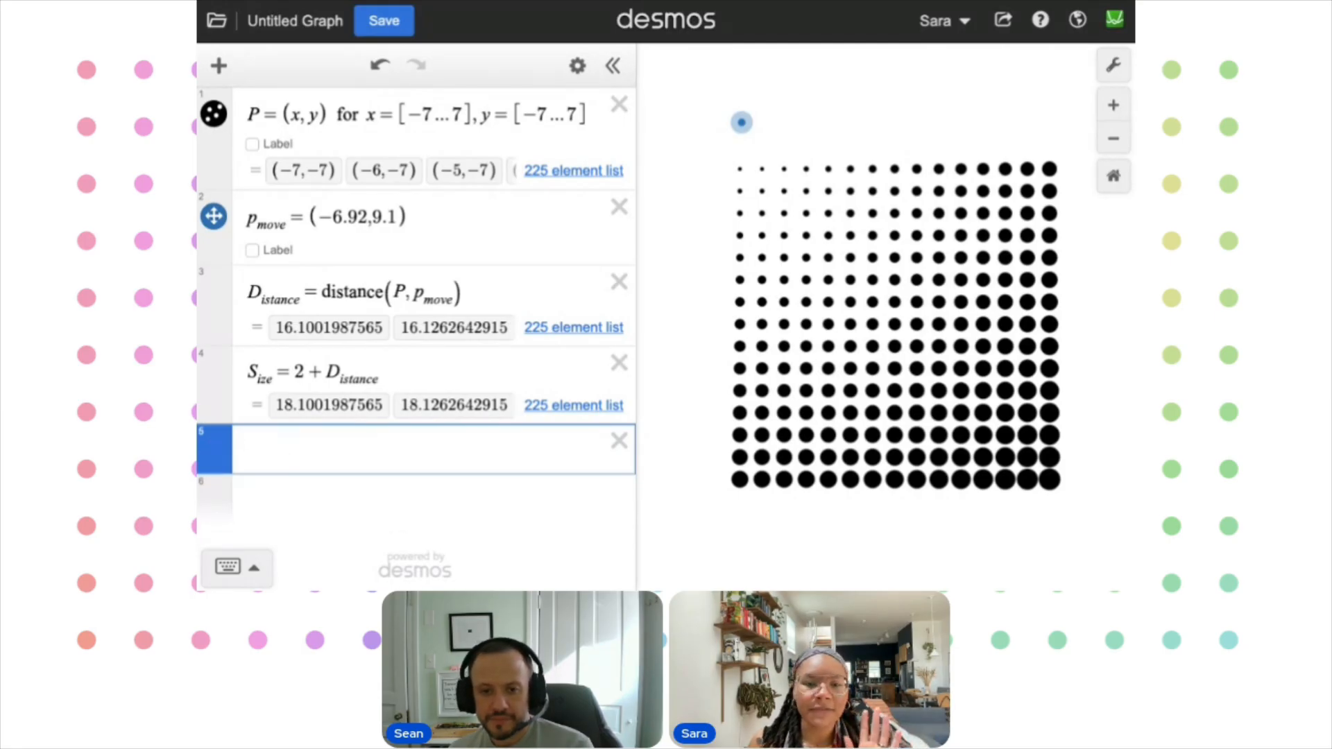
Define the color c=hsv(50, 0.8, 0.8) in the fifth expression
key(Return)
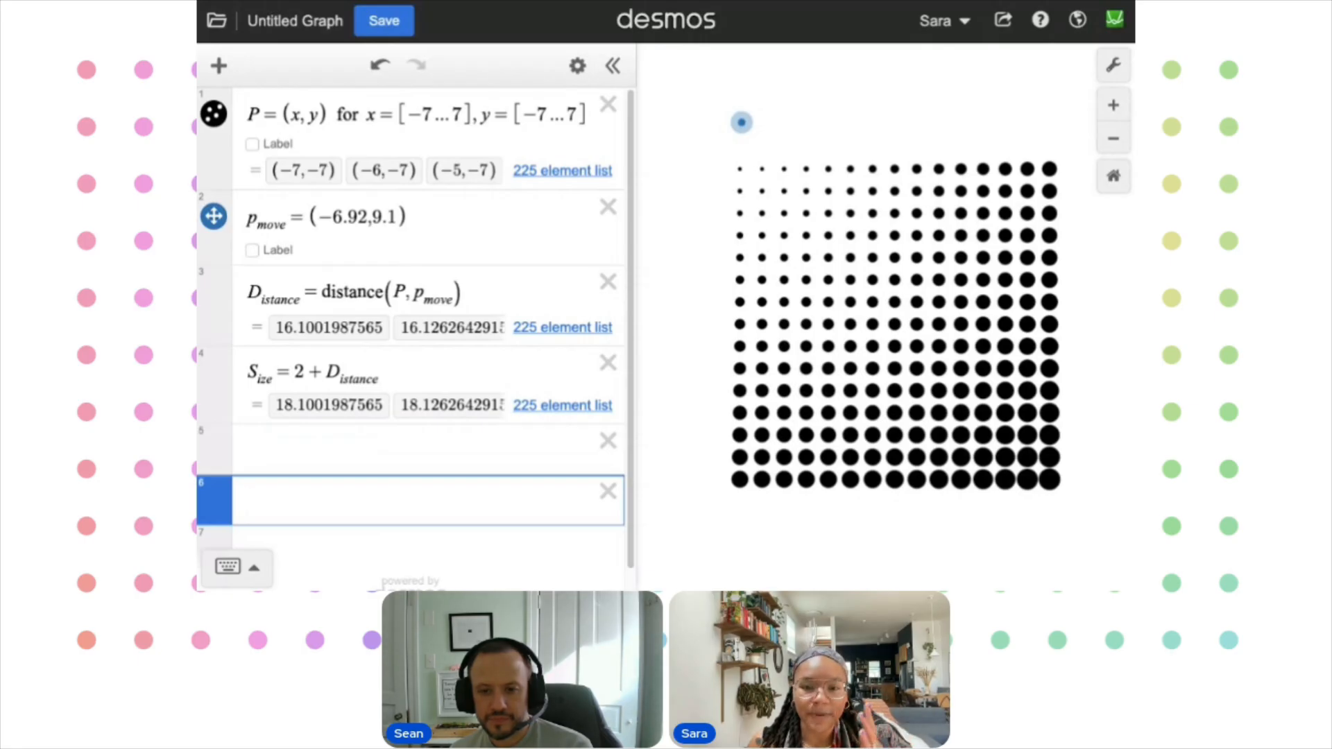
click(248, 450)
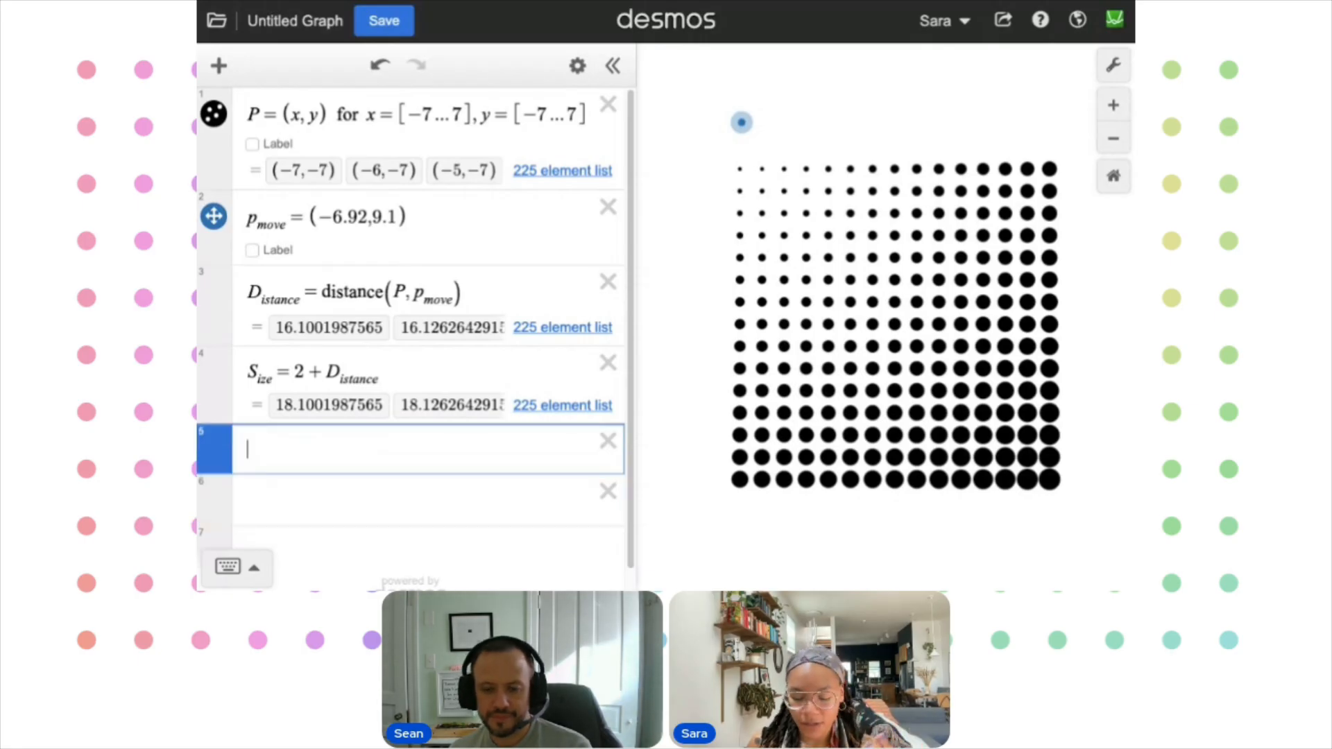
text(c)
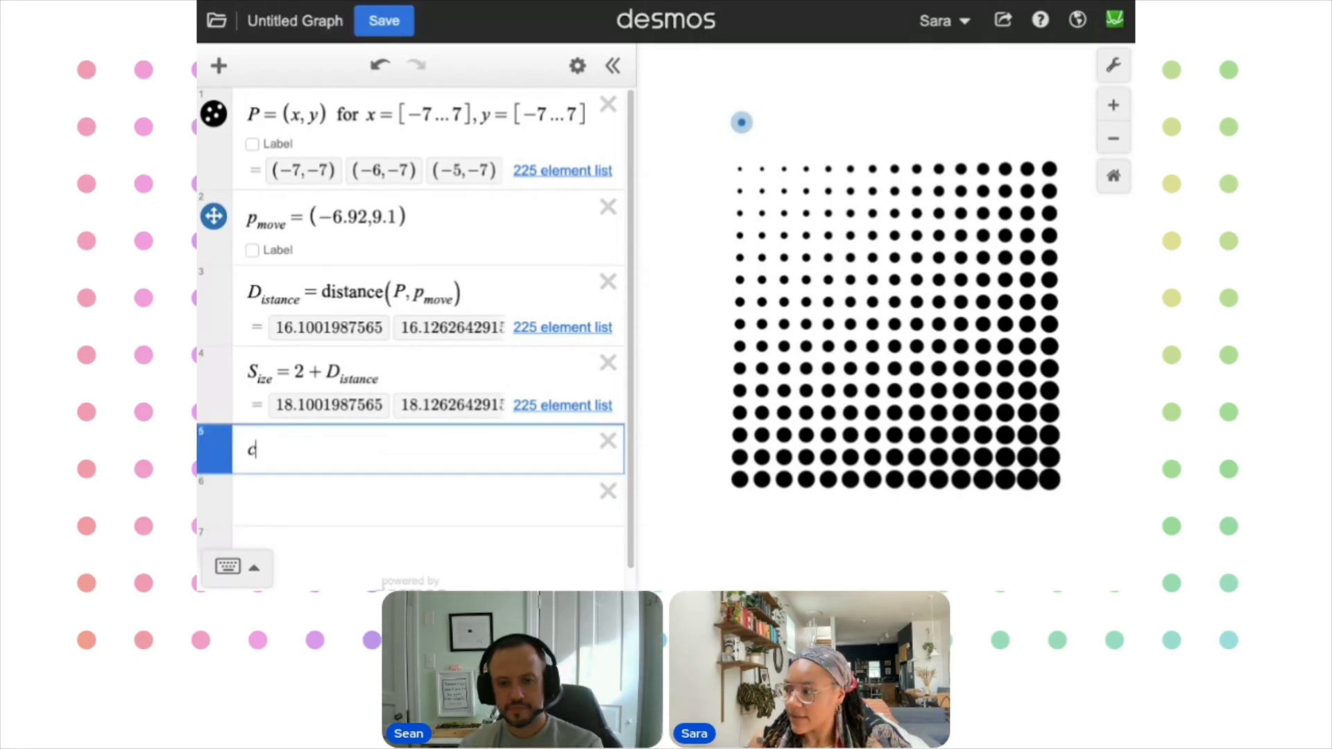
text( = hsv()
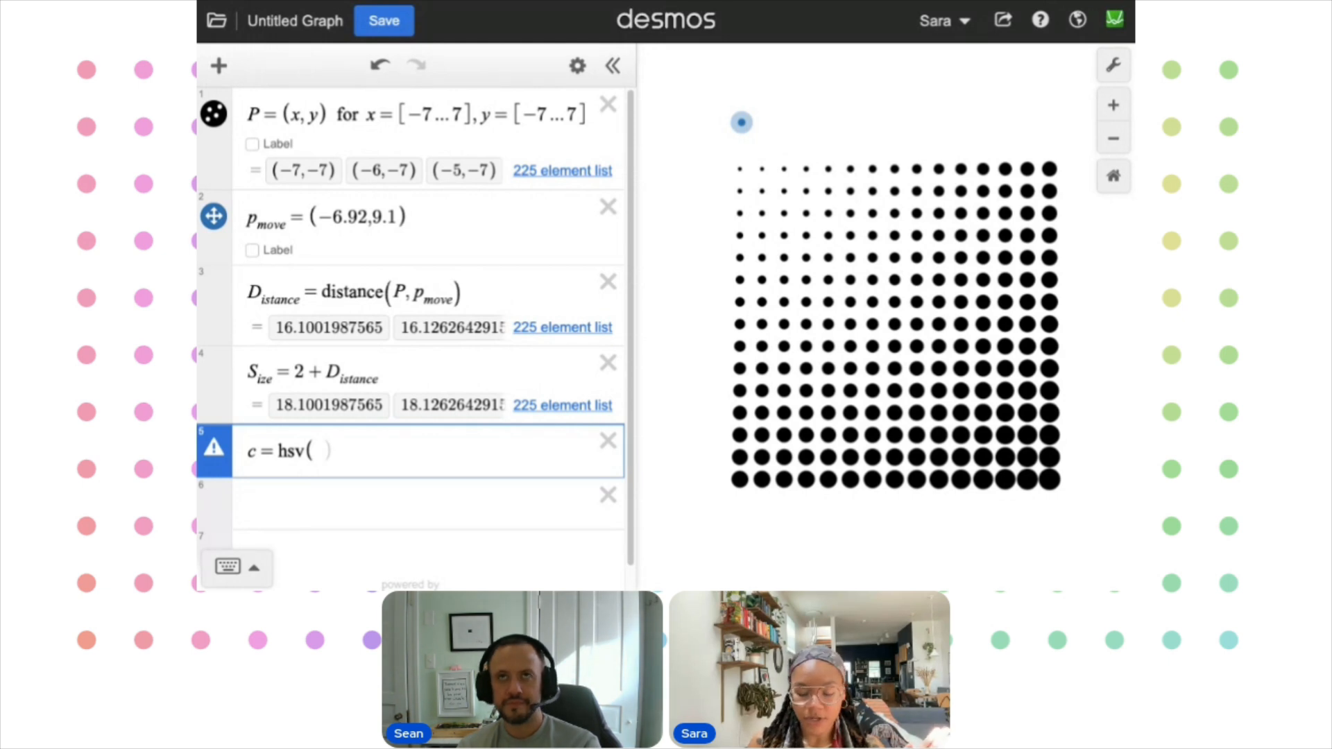
text(50, )
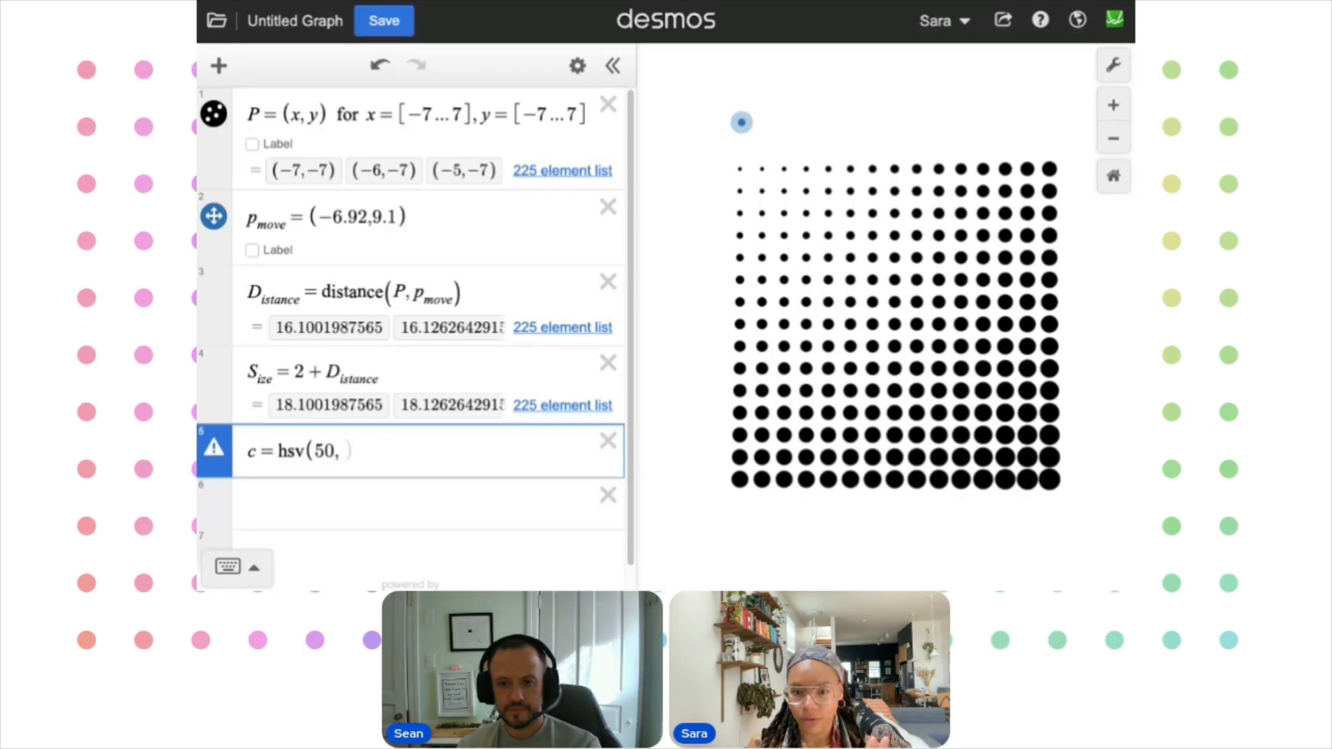
text(0.8)
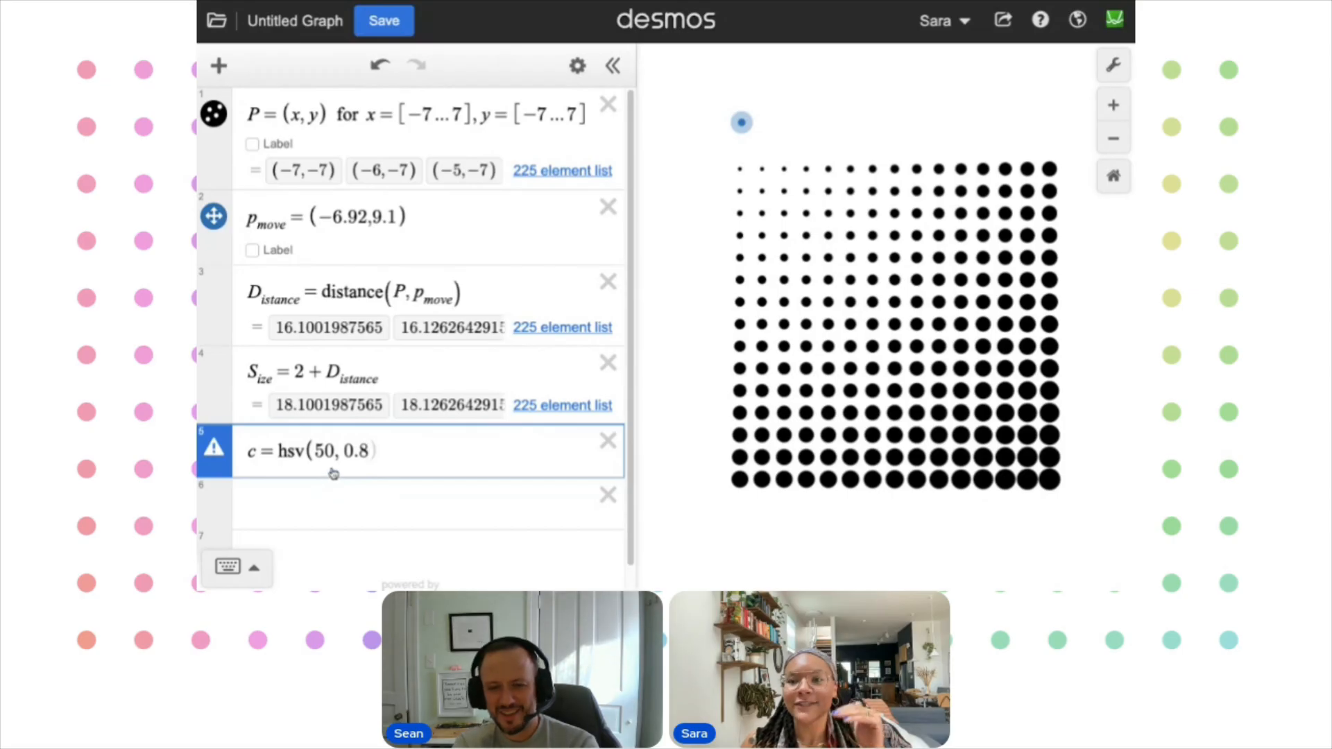
text(, )
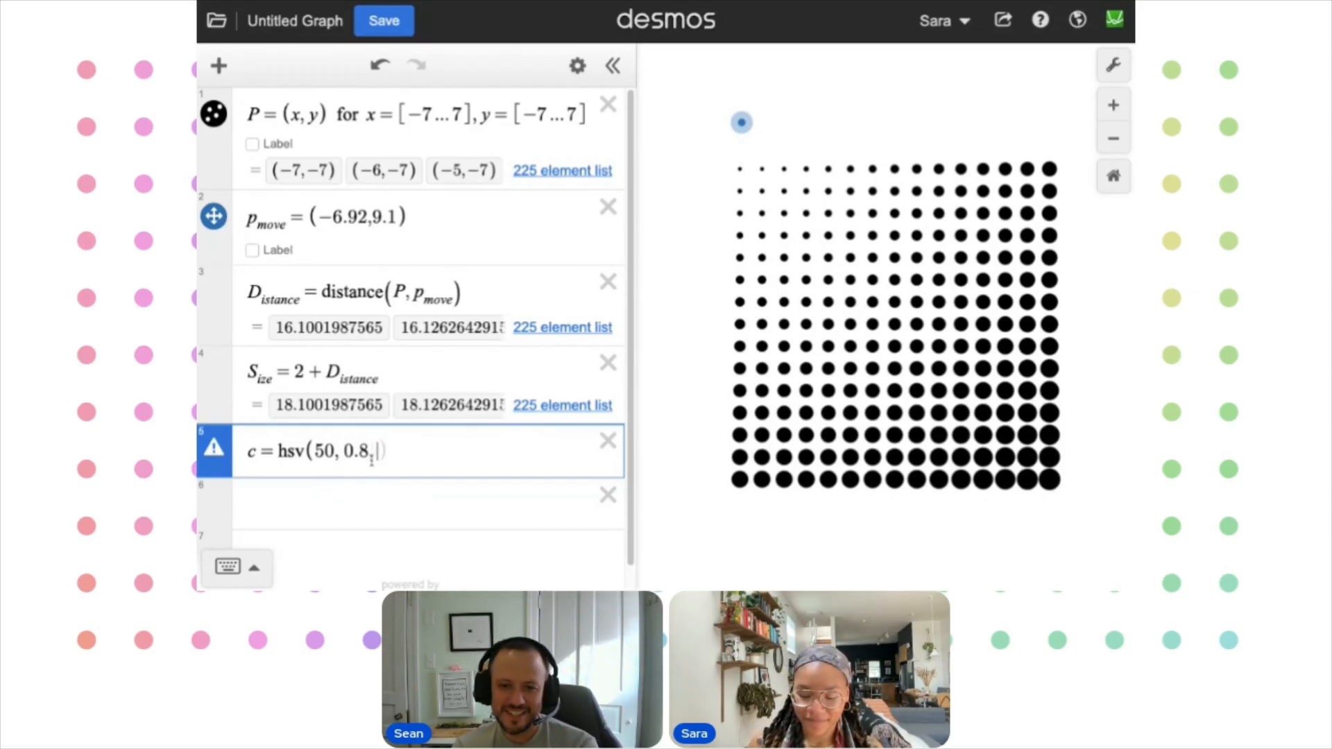
text(0.8)
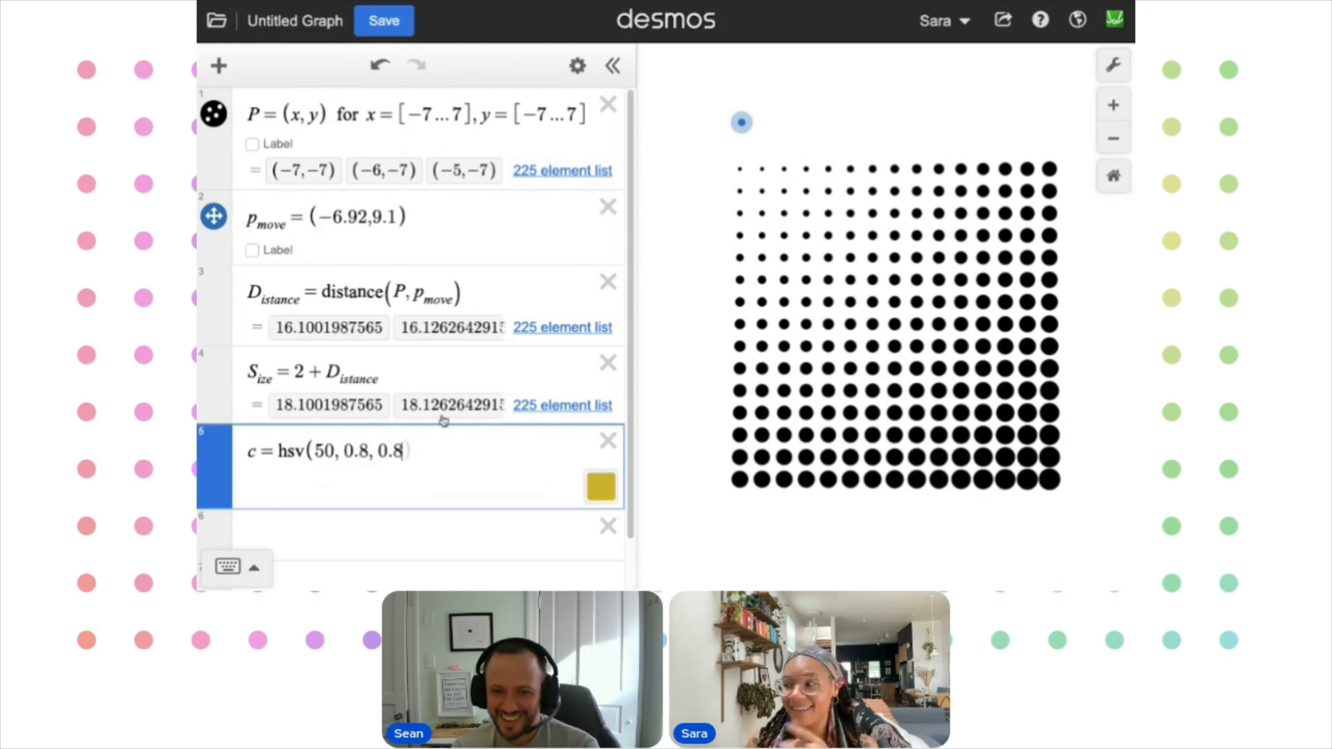
drag(315, 452, 334, 452)
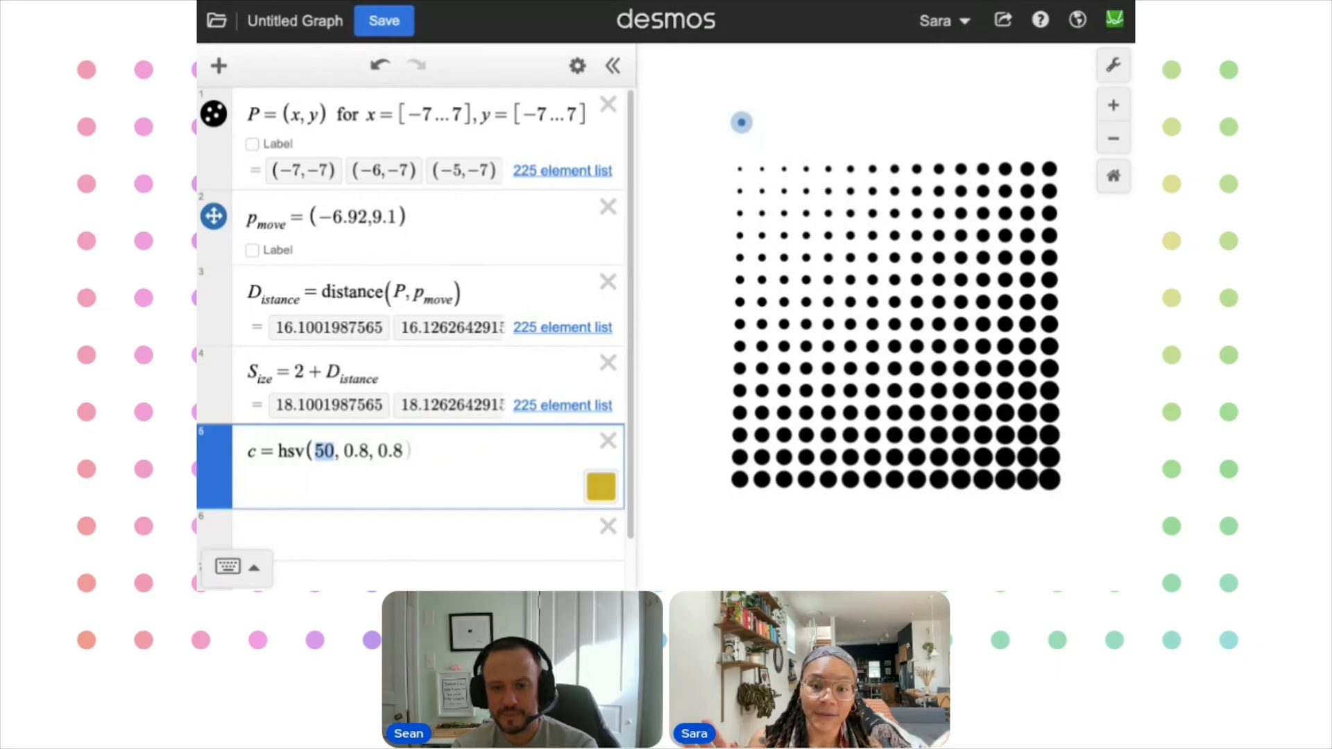
click(414, 452)
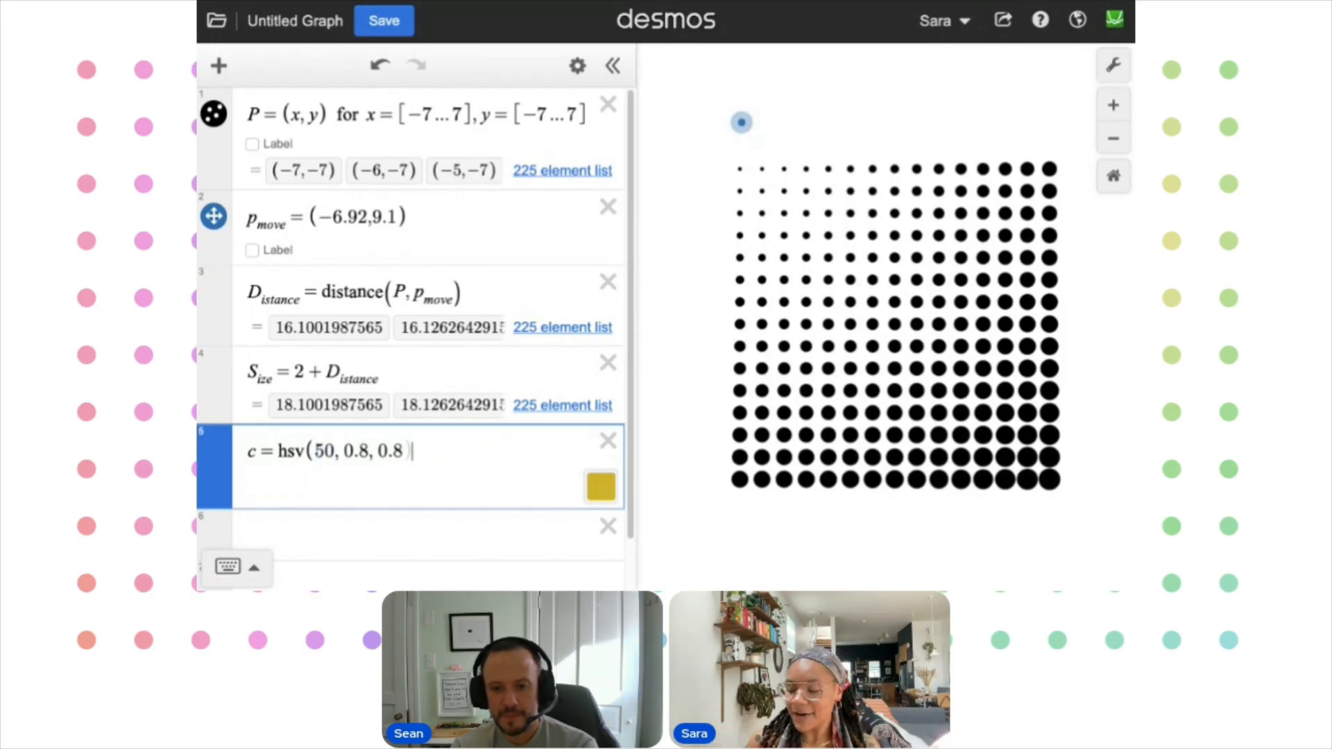
key(Return)
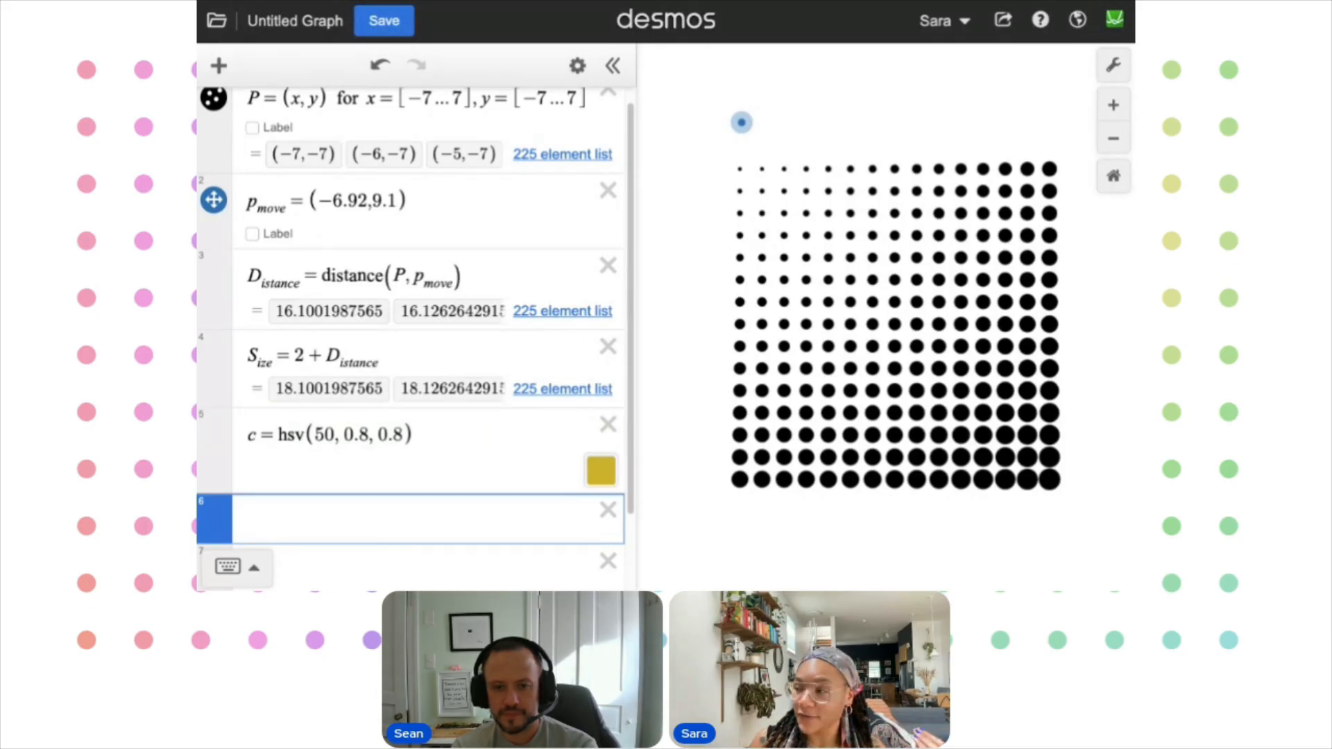
Enter D_istance as the sixth expression, below the color definition
double_click(289, 283)
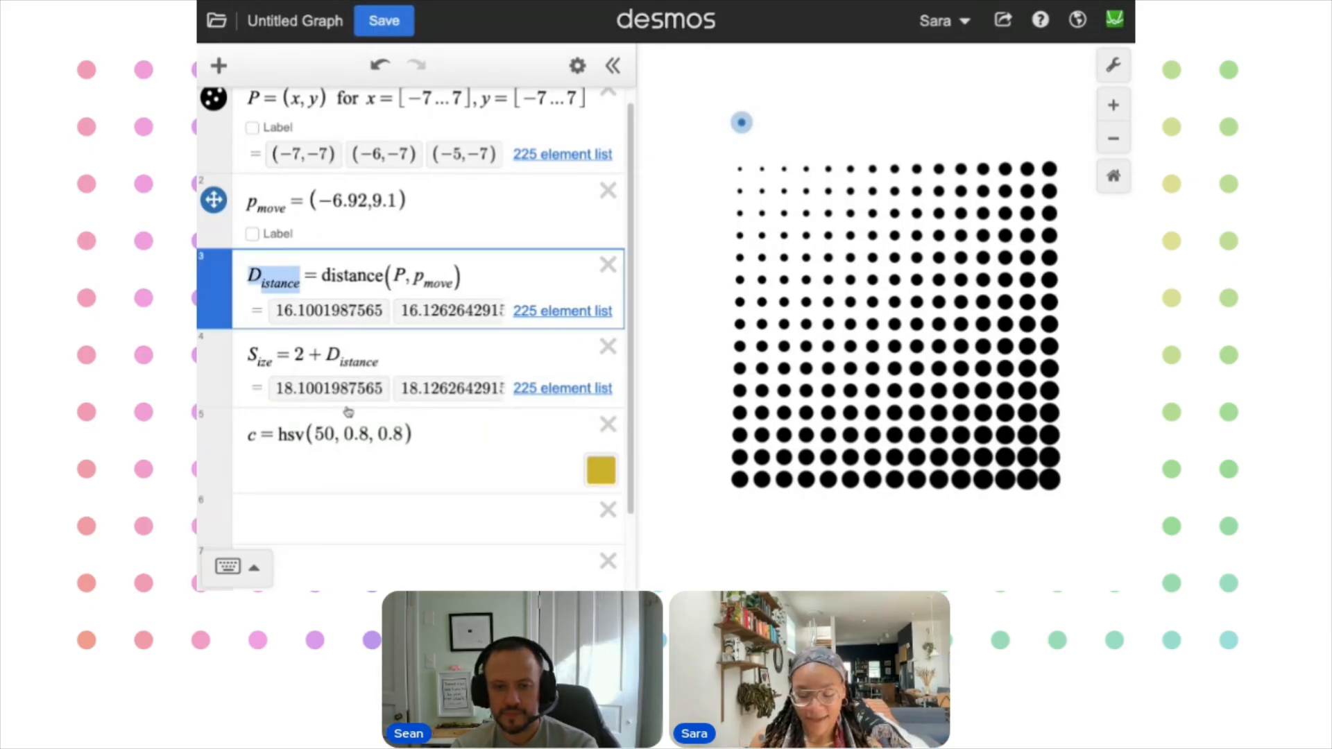
click(374, 535)
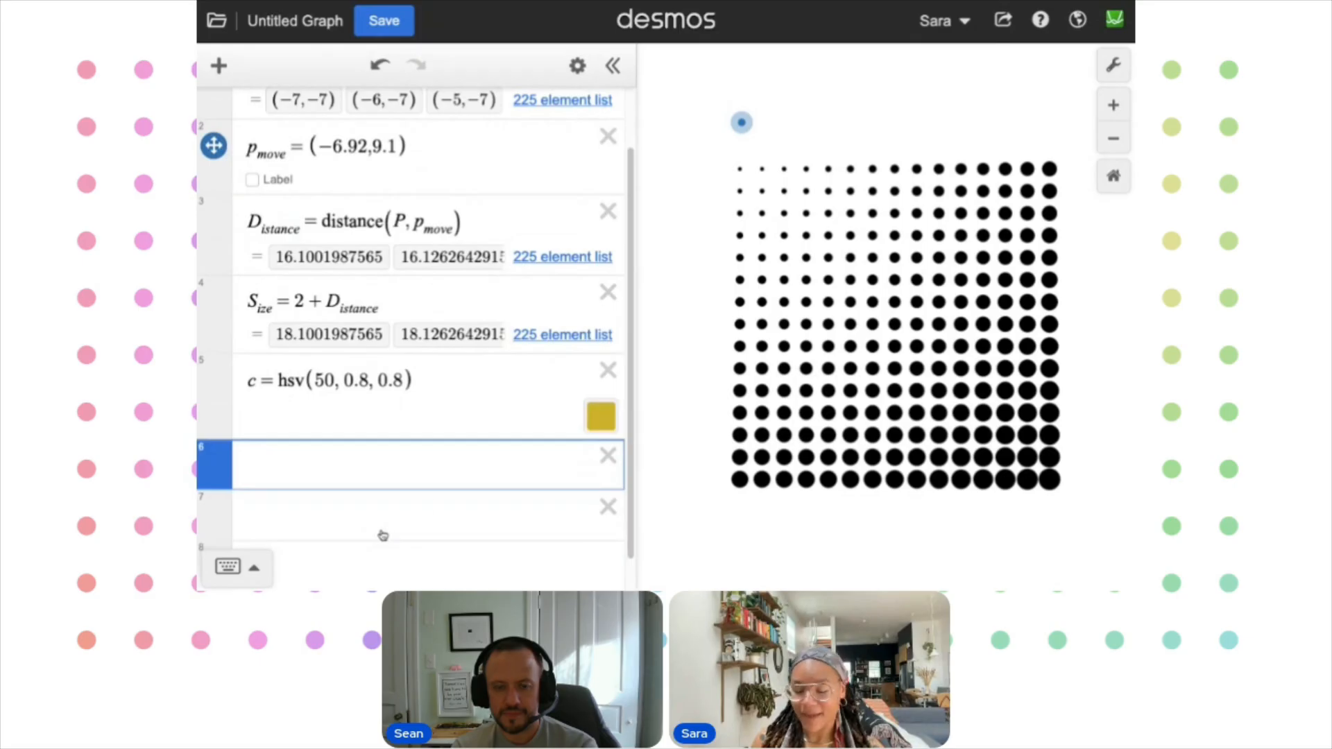
text(D_istance)
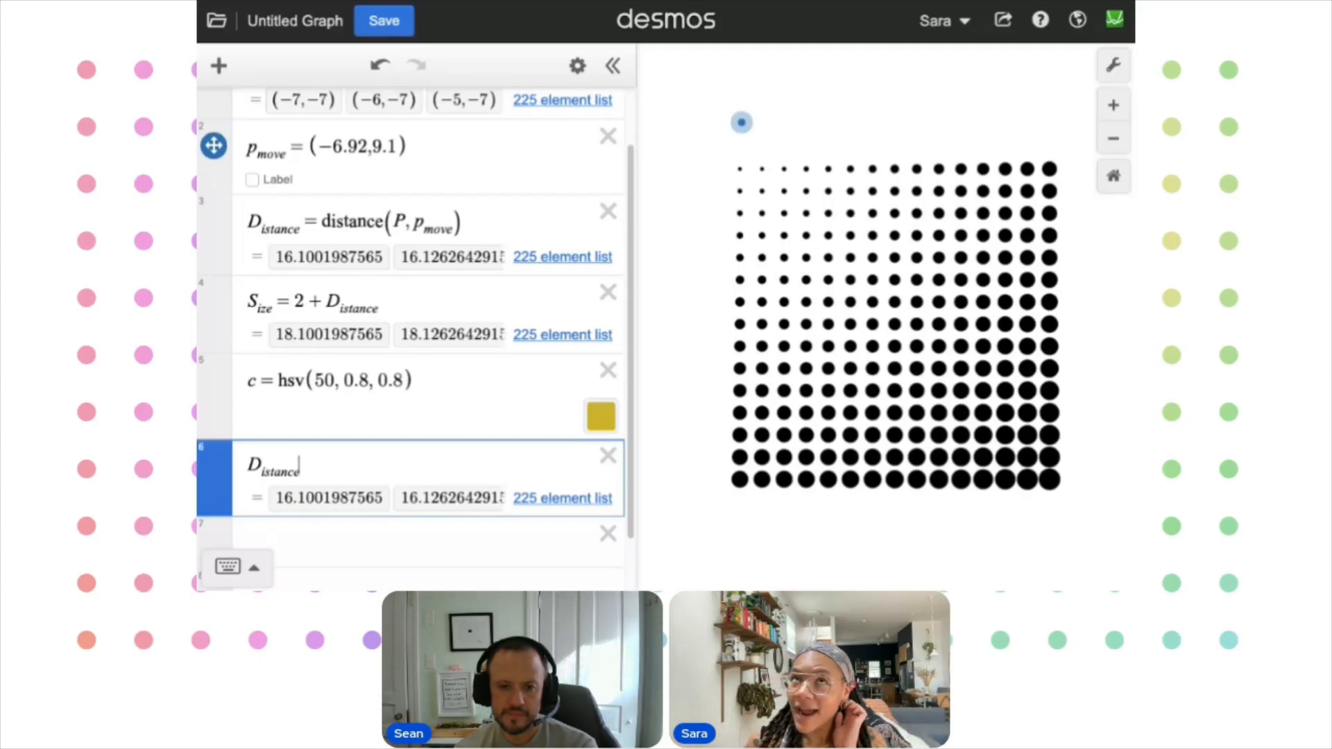
drag(300, 229, 257, 226)
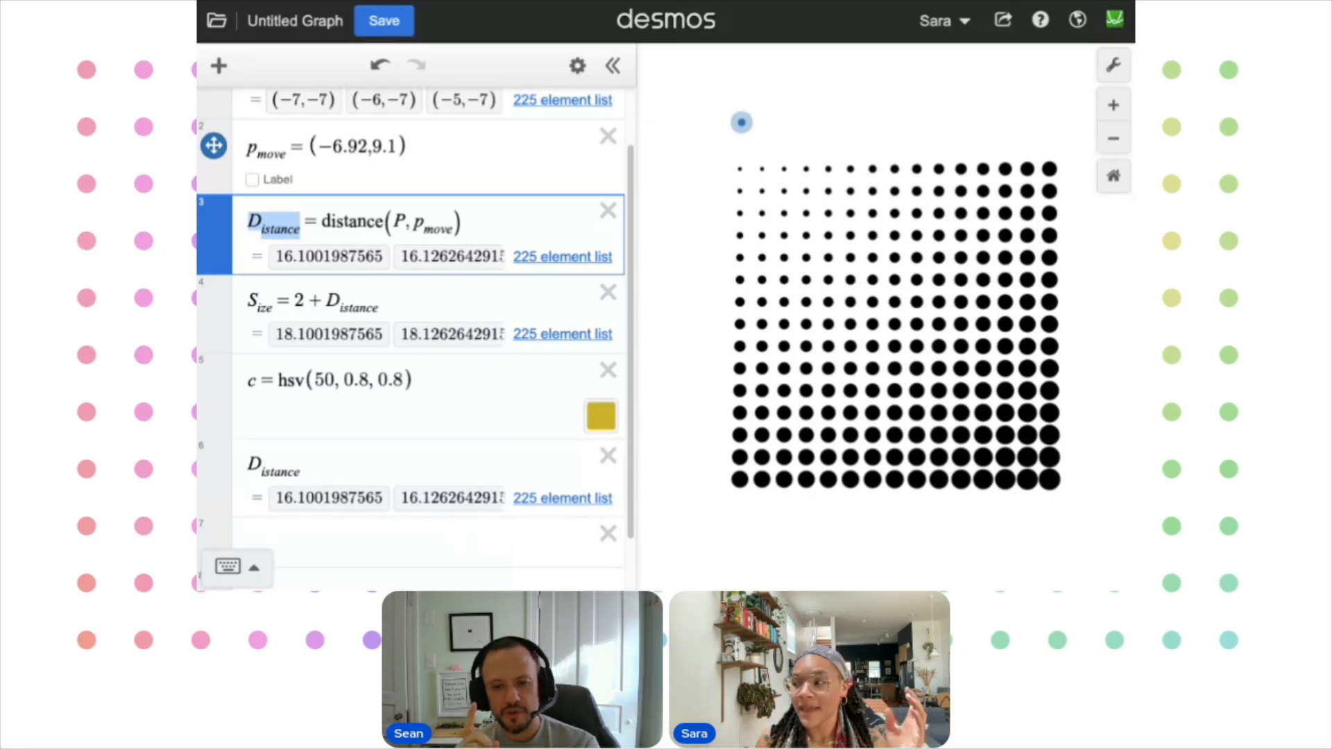
click(354, 463)
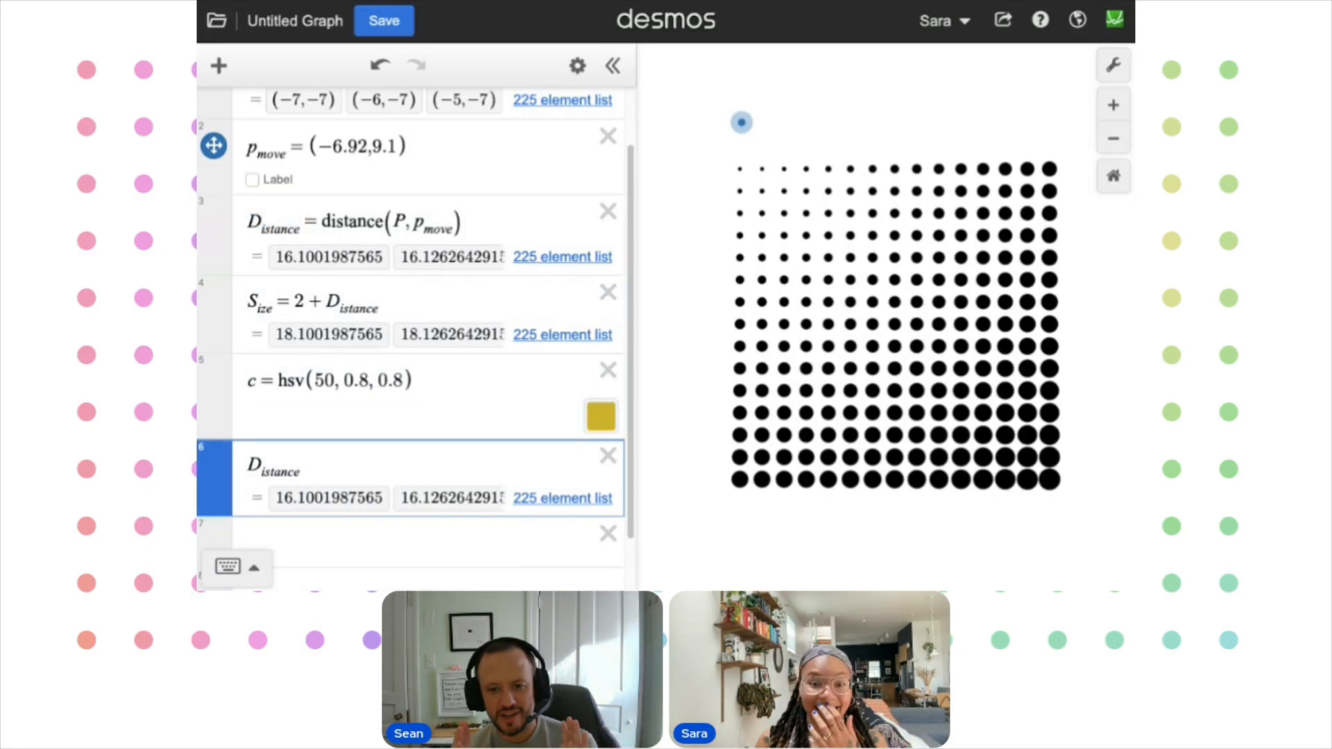
Insert the expression max(D_istance) between the color definition and the D_istance expression
click(432, 395)
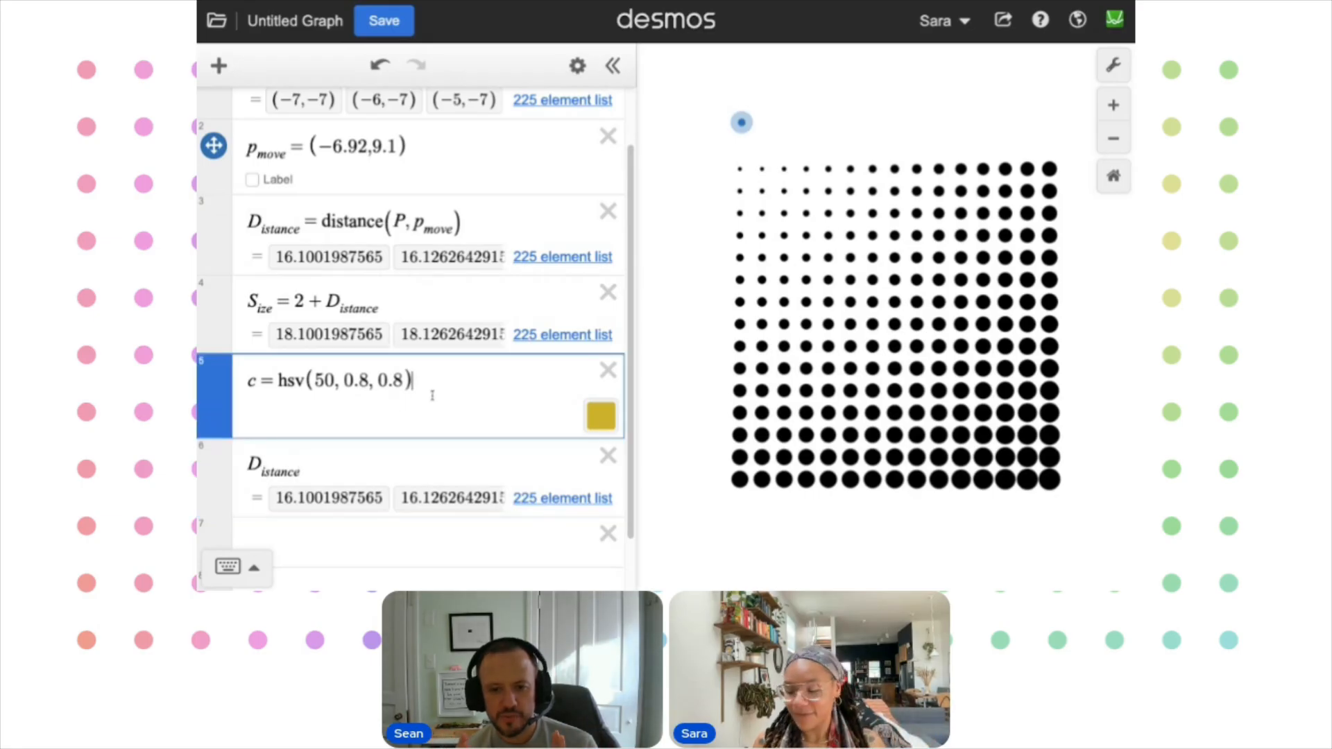
key(Return)
text(mdx()
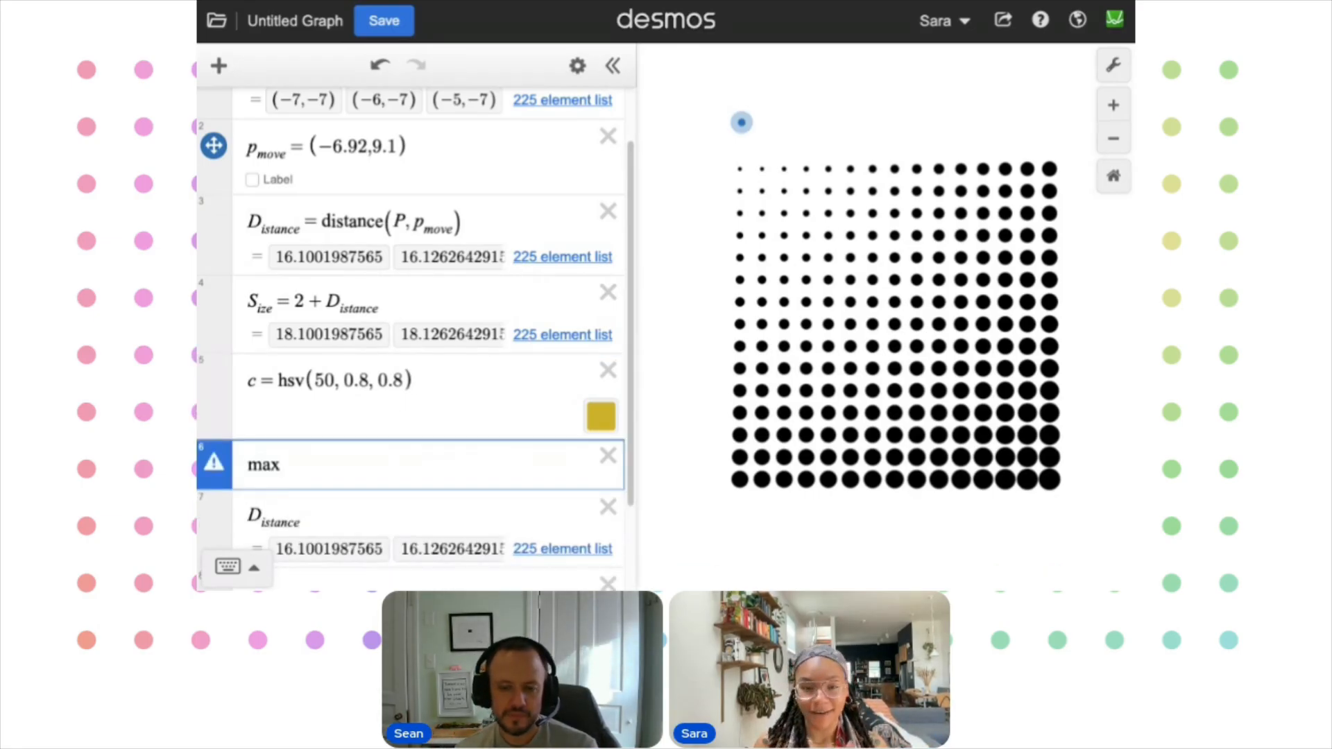
text(D_istance)
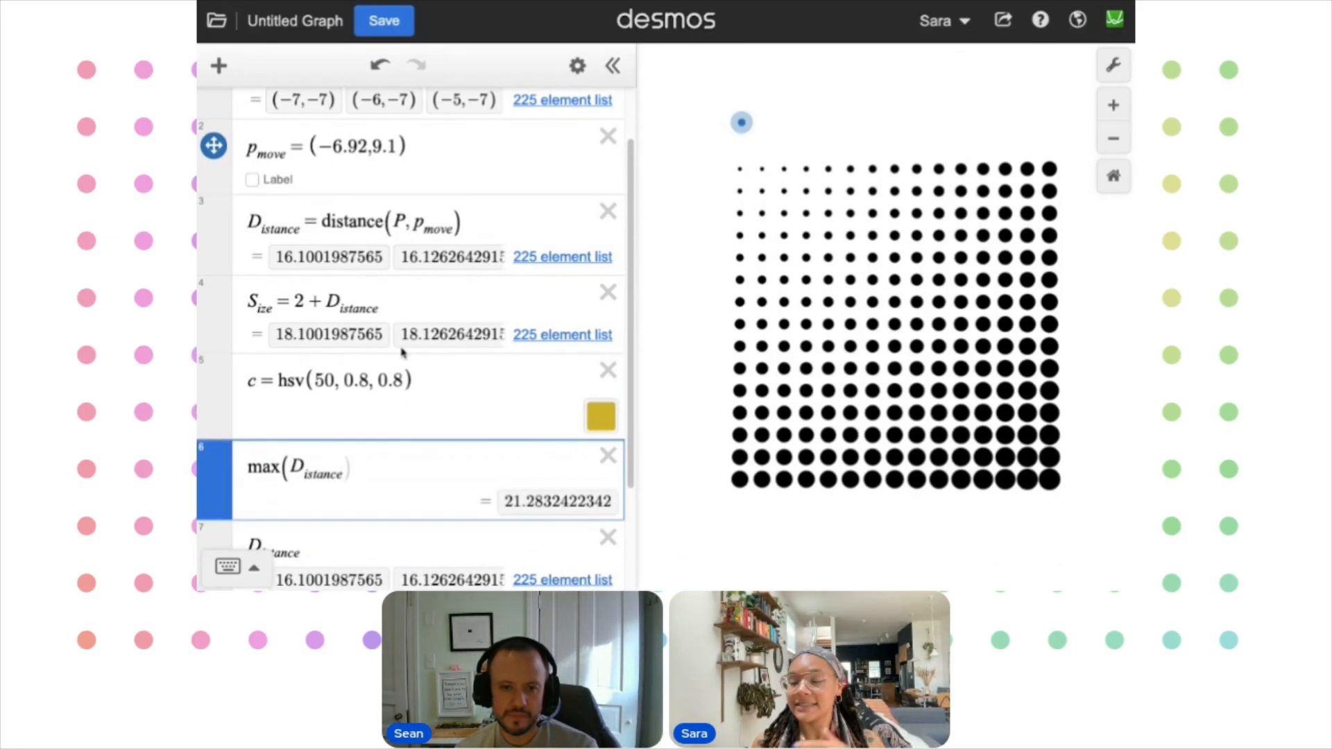
scroll(424, 318, down, 1)
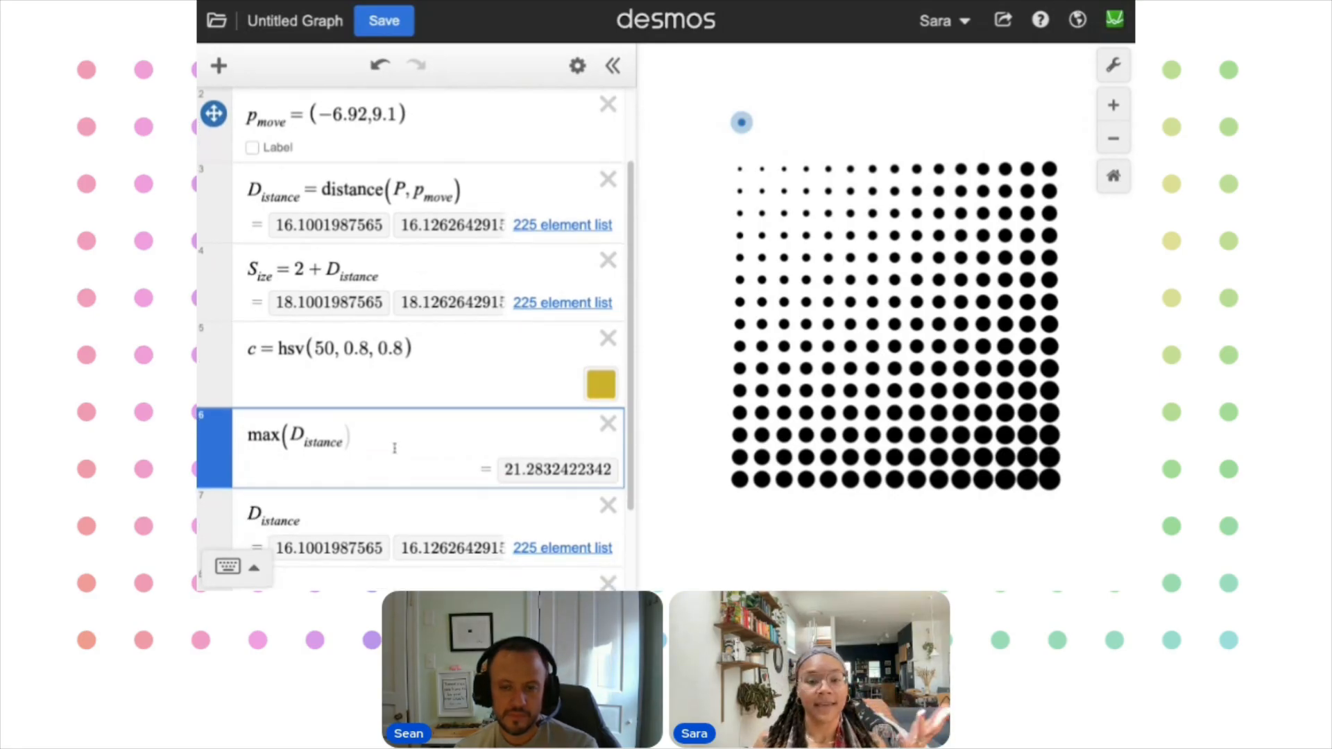
Move p_move farther outside the grid's upper-left corner, to about (-8.47, 9.35)
drag(394, 448, 264, 437)
scroll(486, 440, down, 1)
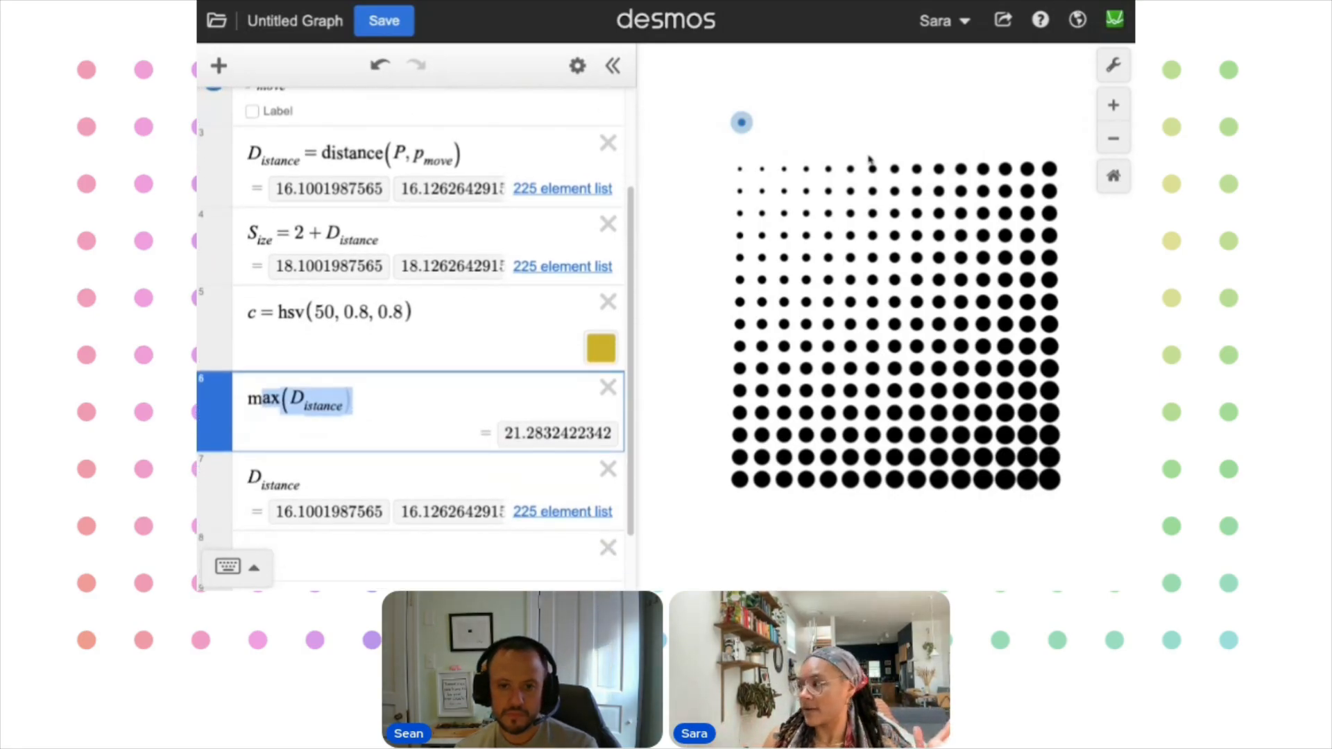
drag(742, 123, 707, 117)
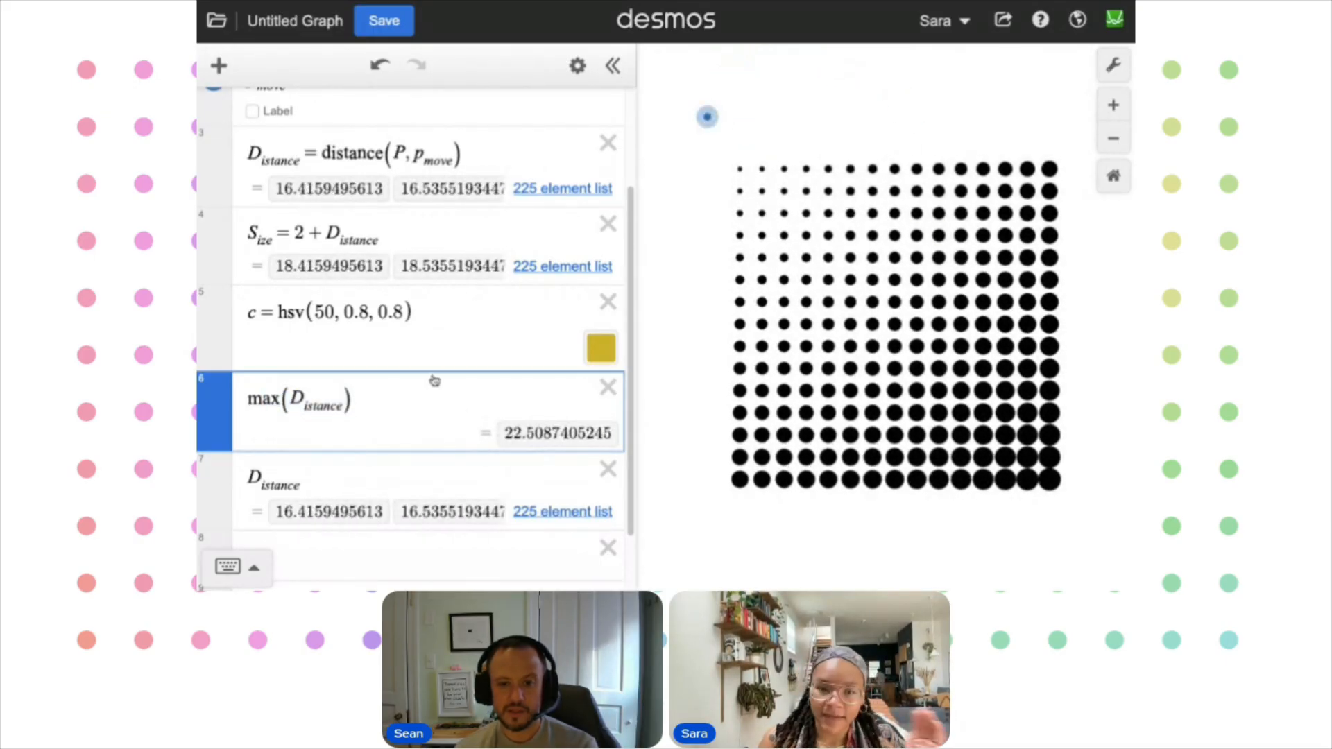
Set the hue in the hsv color definition c to 360
scroll(392, 424, down, 1)
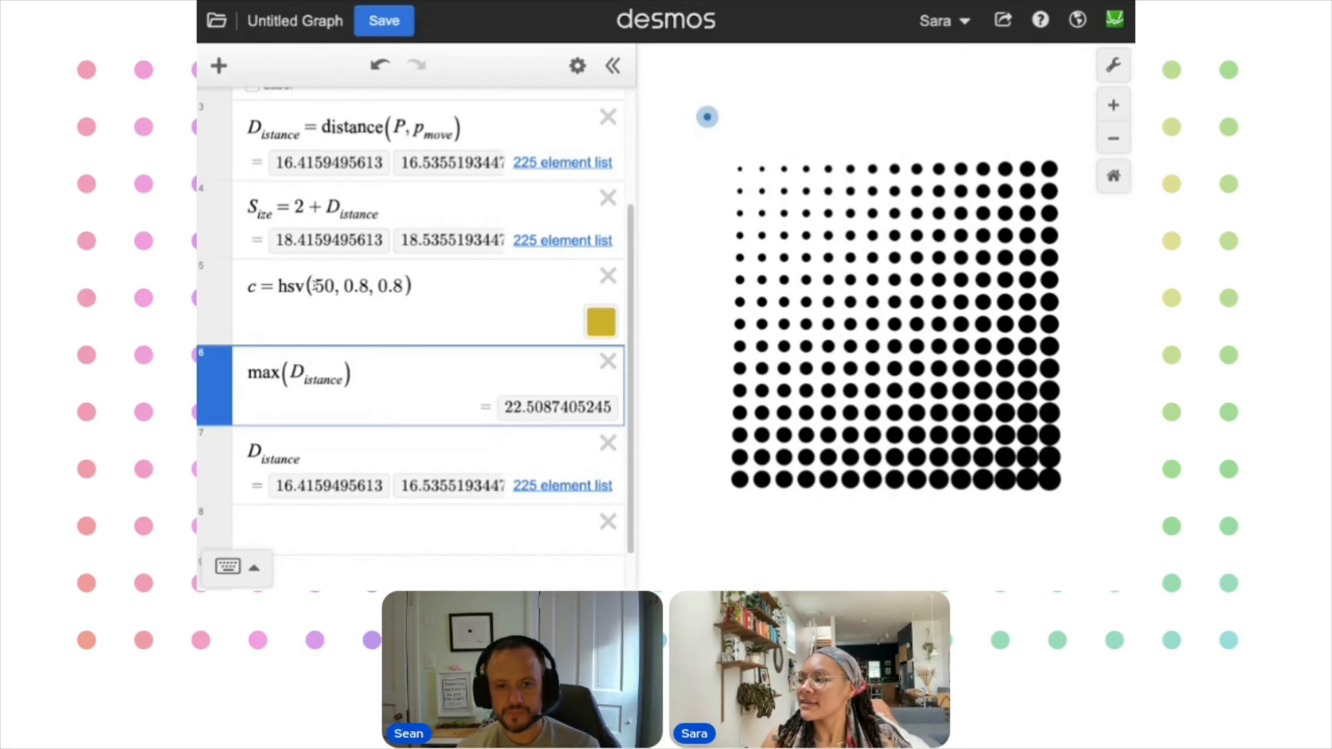
drag(314, 285, 335, 286)
text(360)
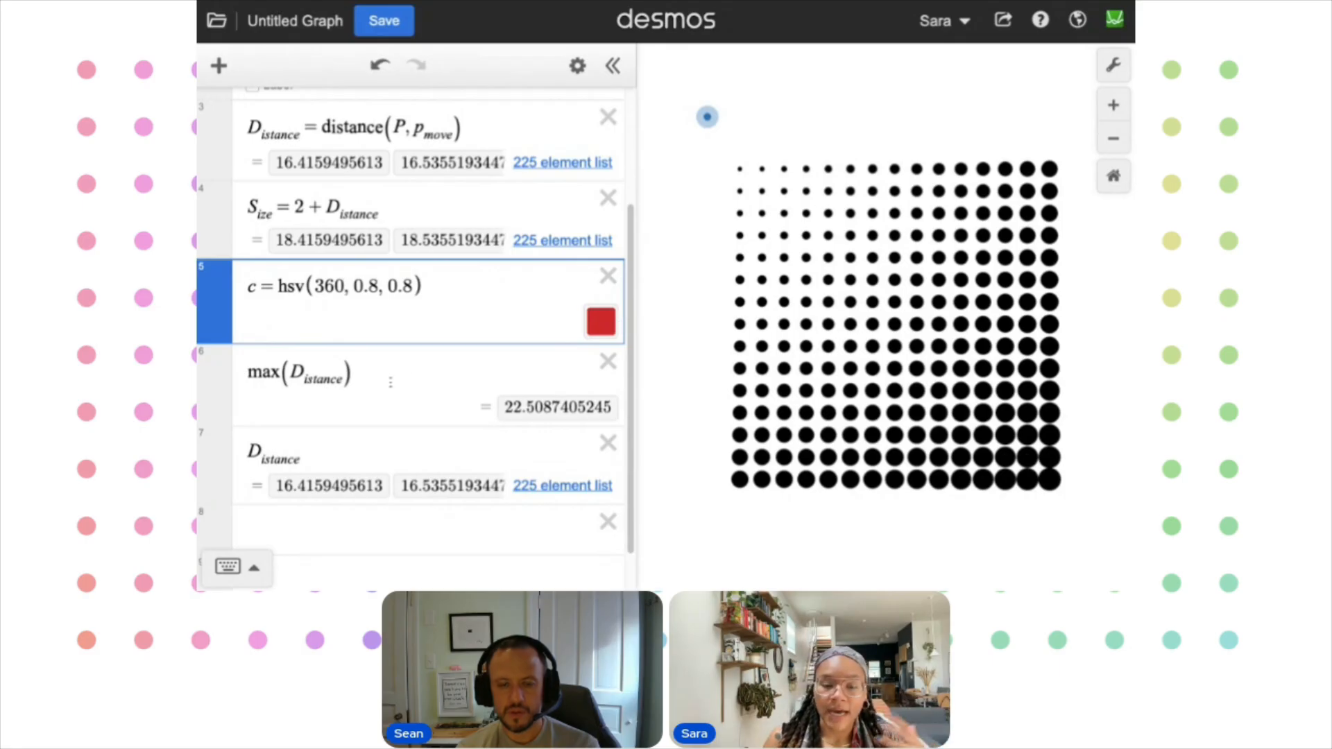
Turn the seventh expression into the fraction D_istance over max(D_istance), moving the max term out of the sixth expression
drag(336, 452, 231, 452)
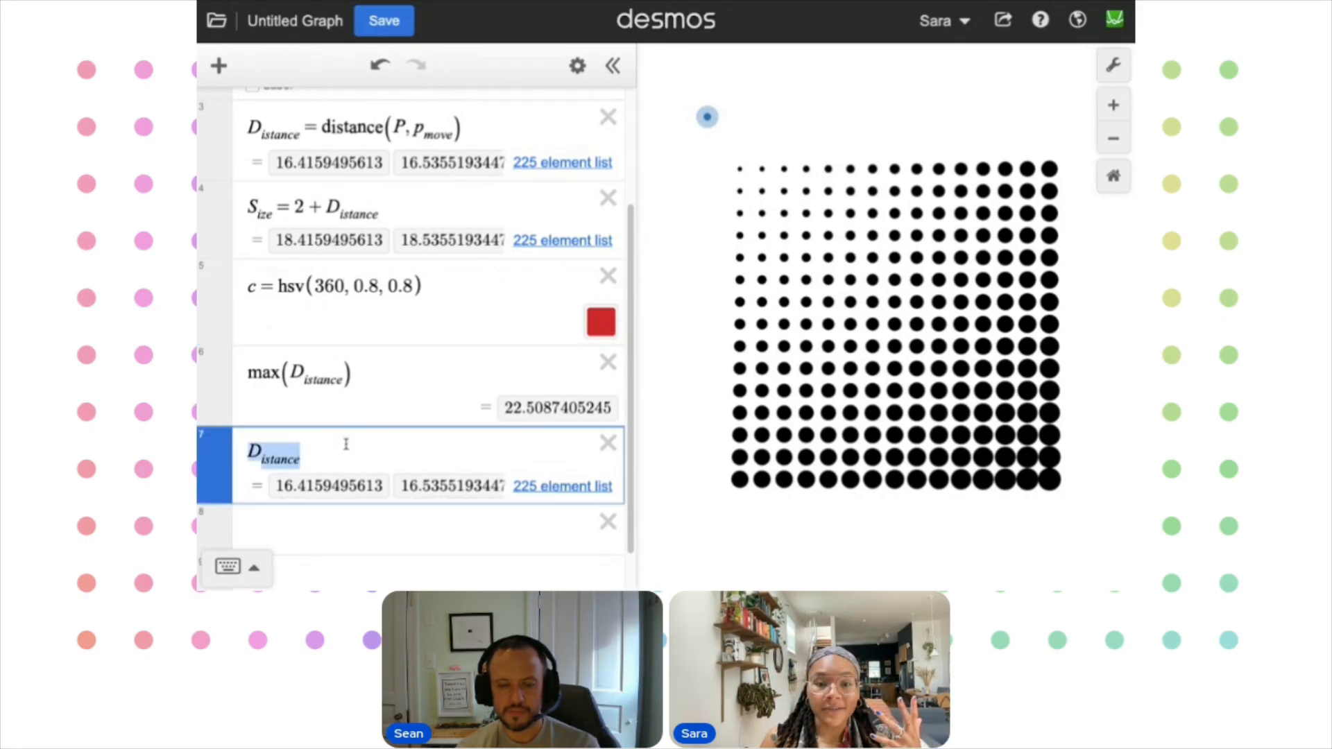
drag(338, 448, 252, 451)
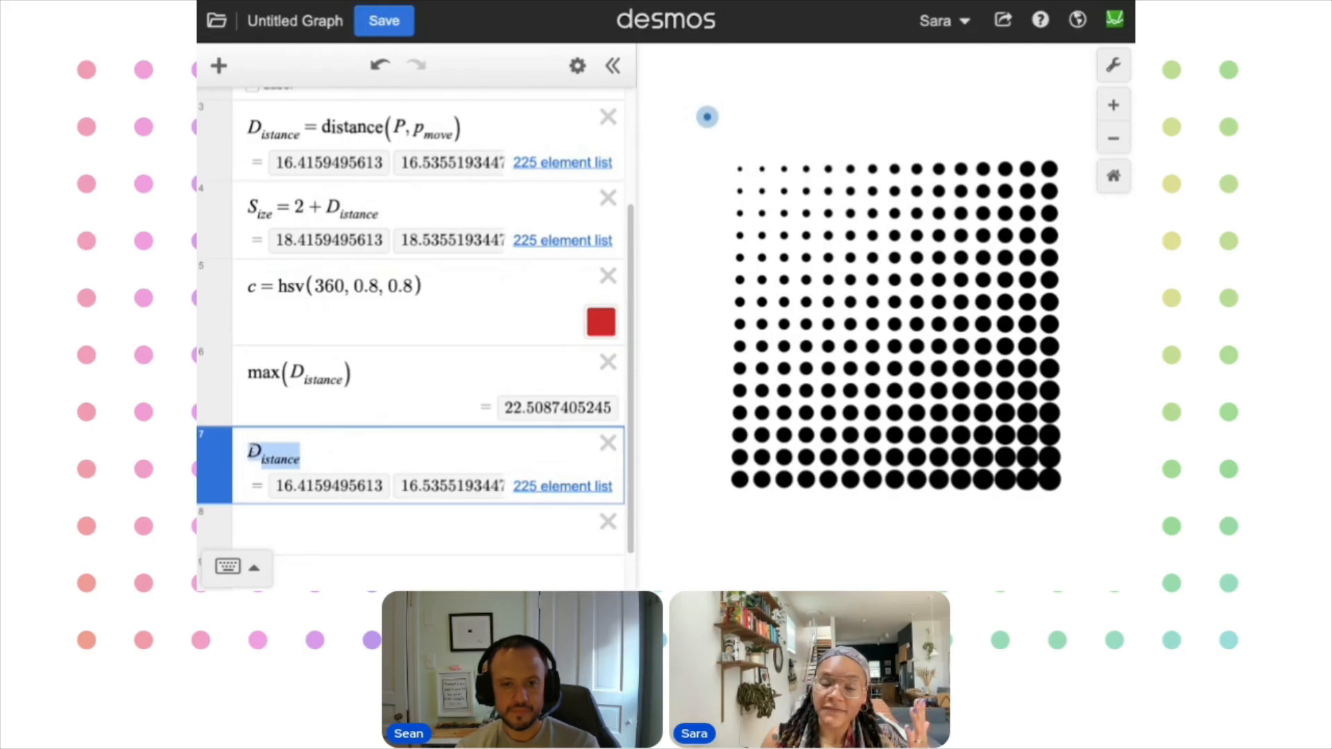
click(308, 455)
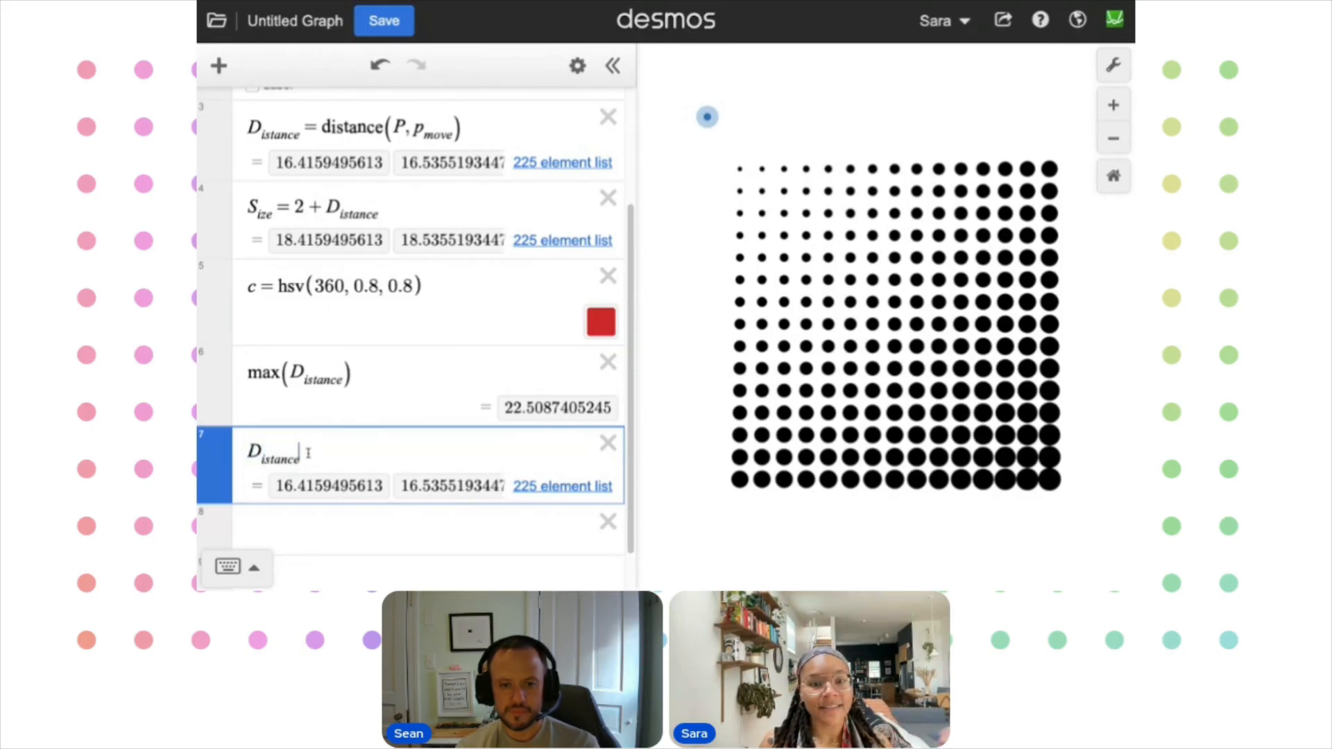
text(/)
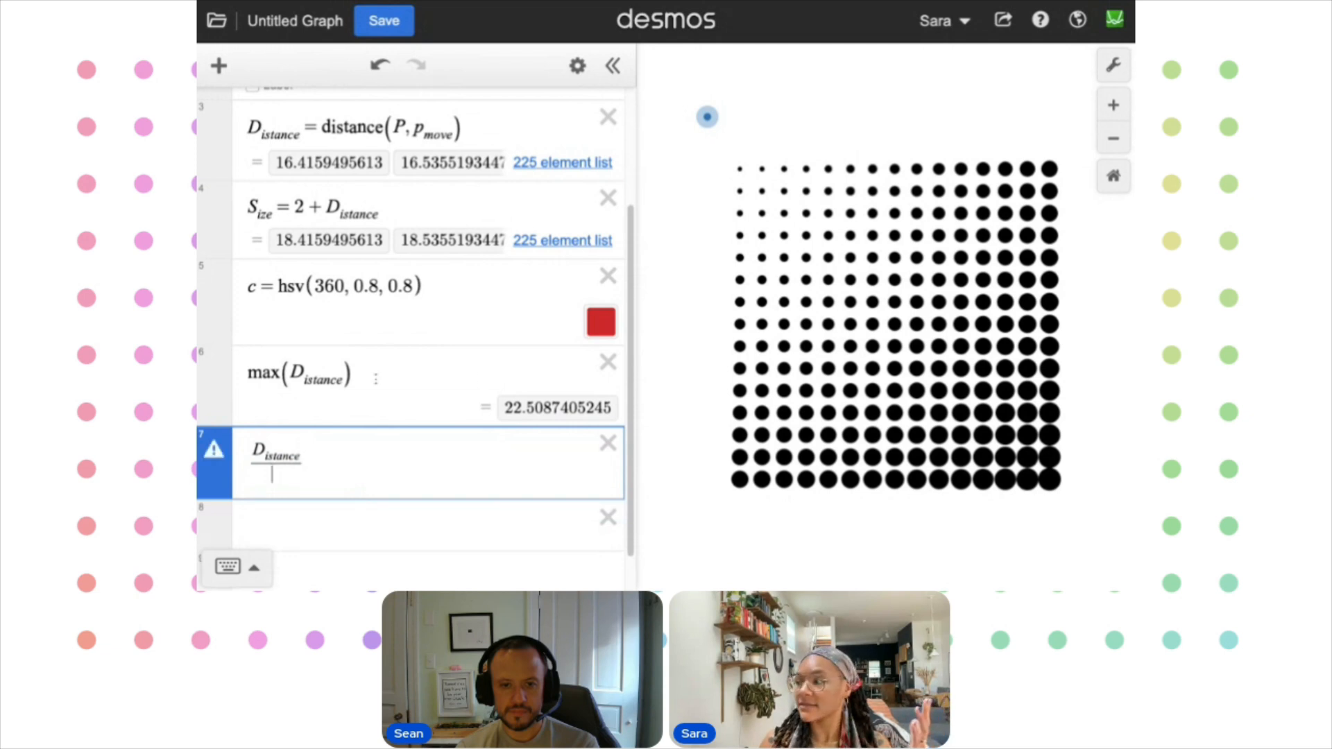
click(376, 375)
key(ctrl+a)
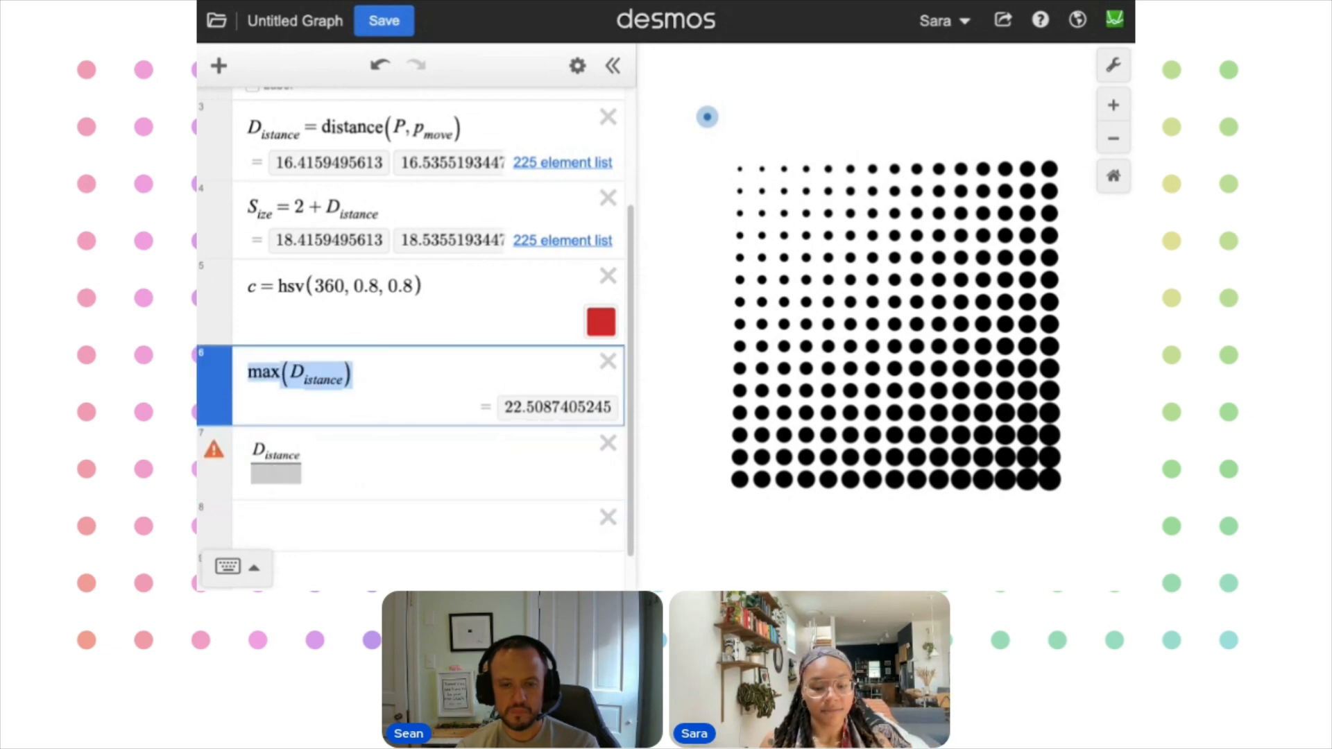
key(ctrl+x)
key(Down)
key(ctrl+v)
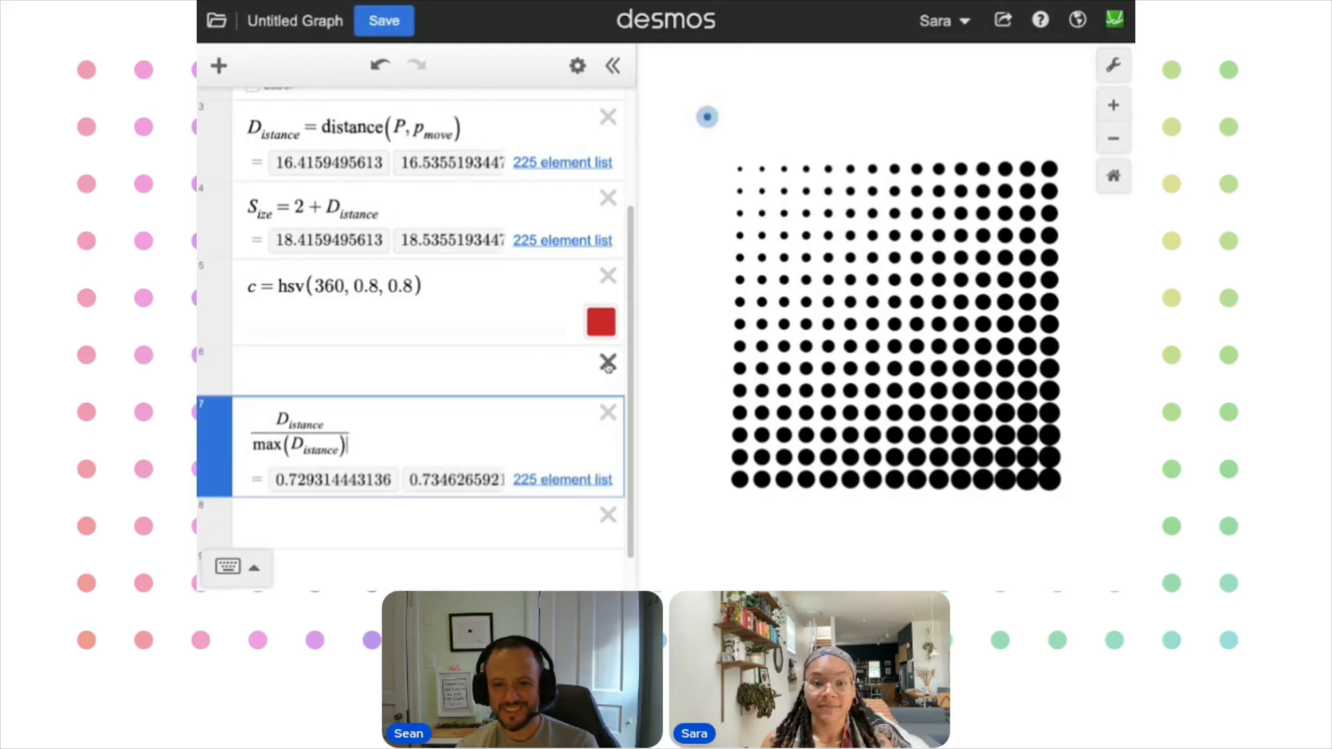
Expand the full value list of the distance ratio and examine the range of its elements
scroll(461, 365, down, 1)
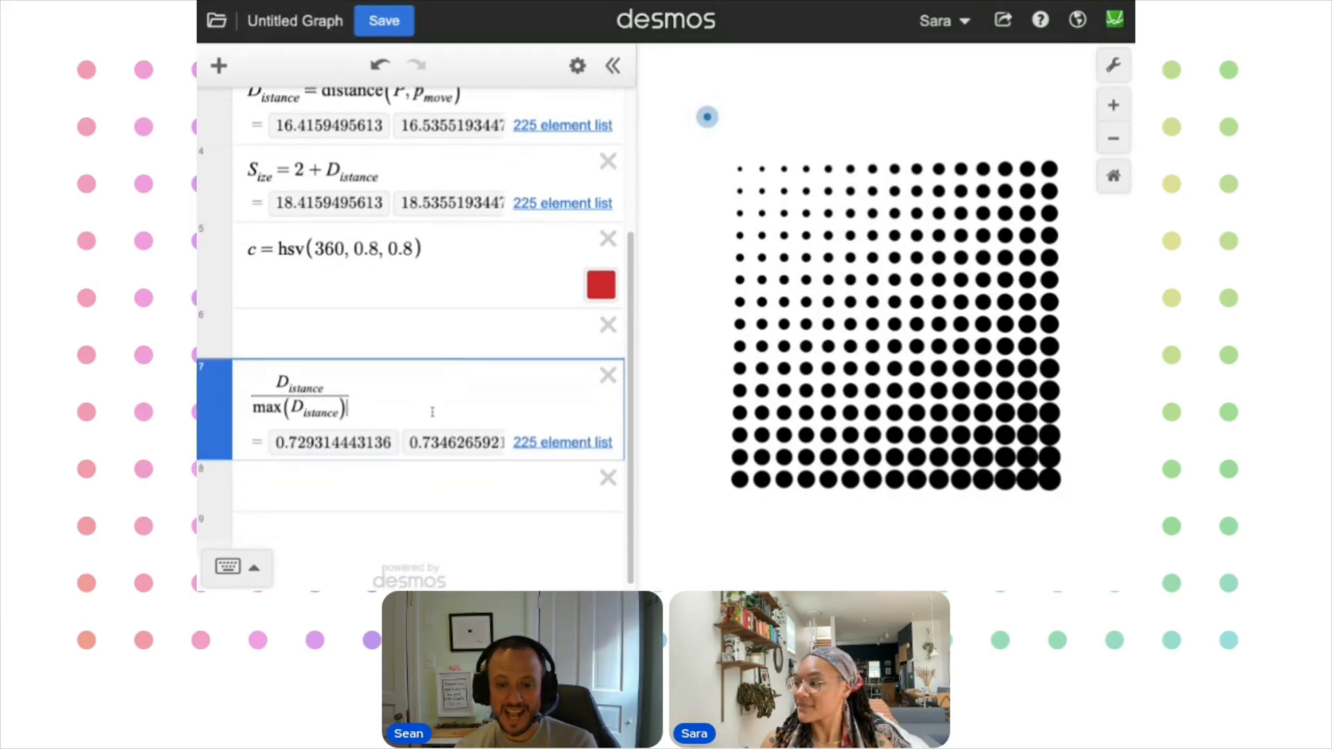
click(306, 509)
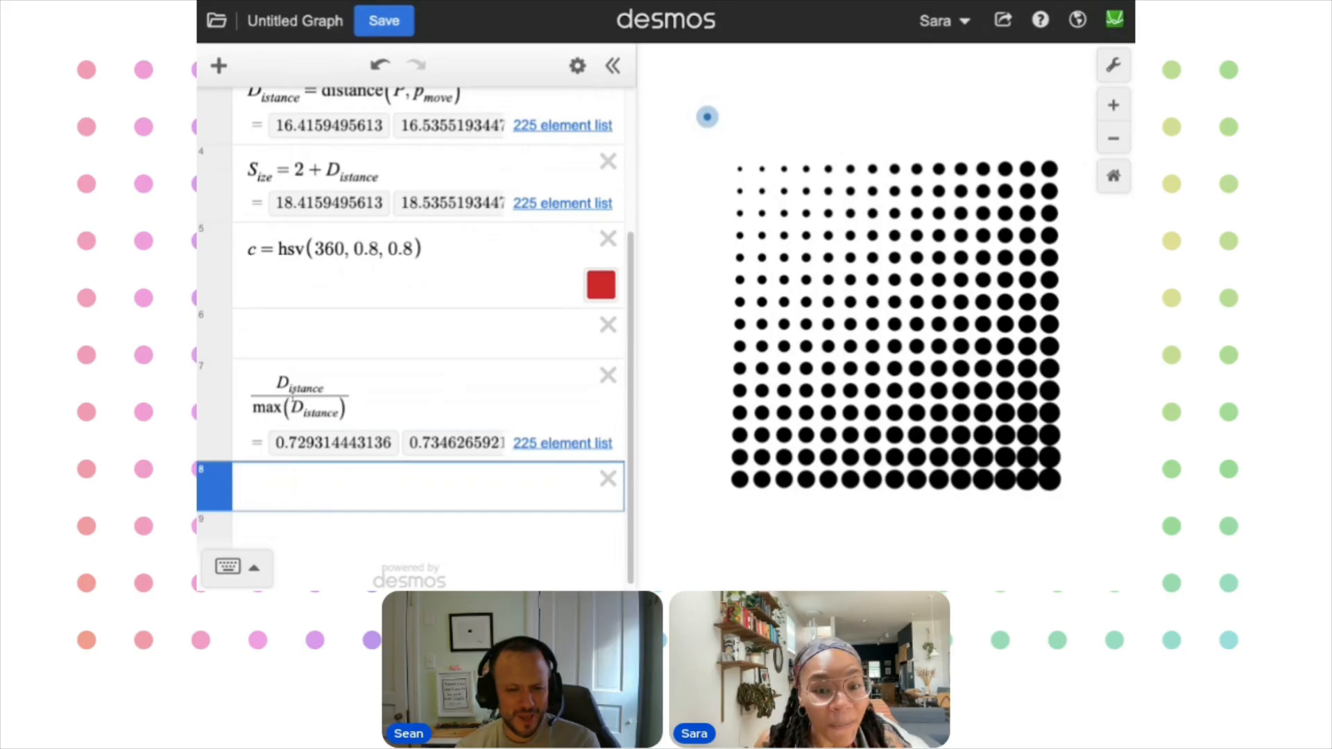
click(561, 447)
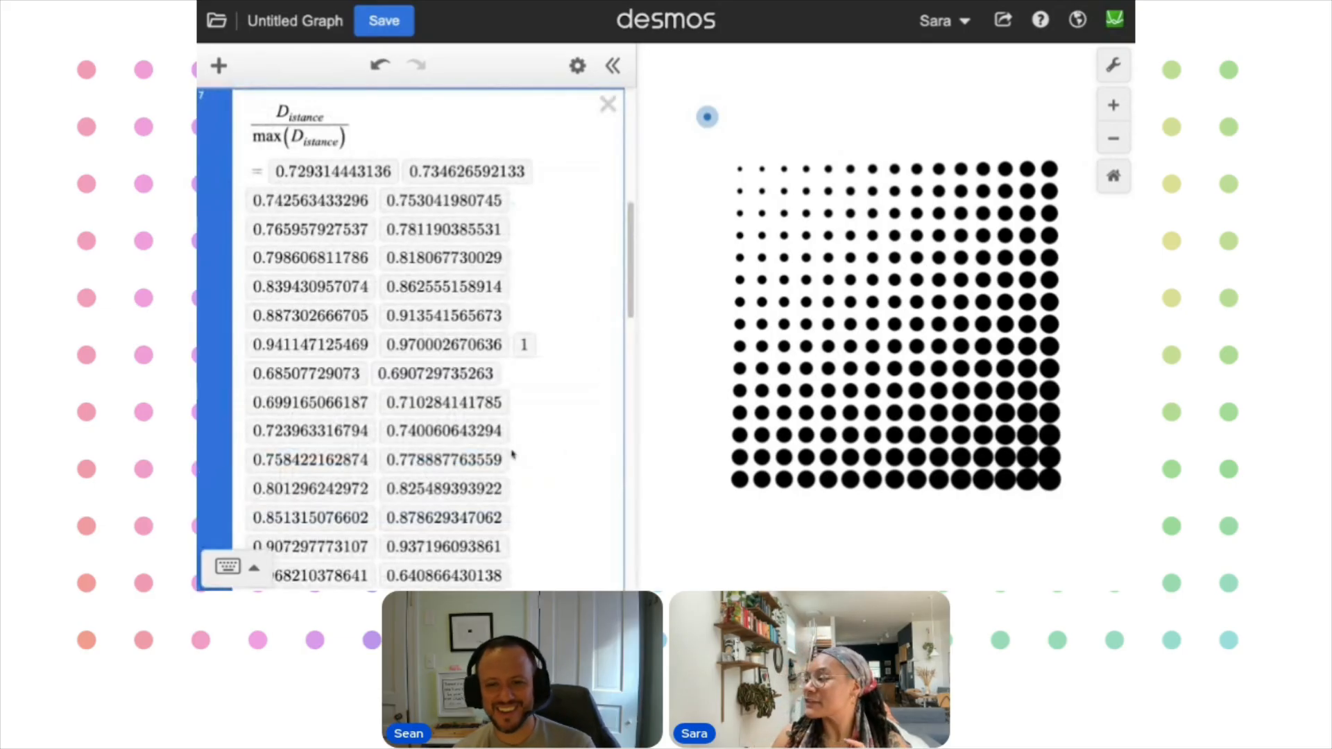
scroll(389, 397, down, 5)
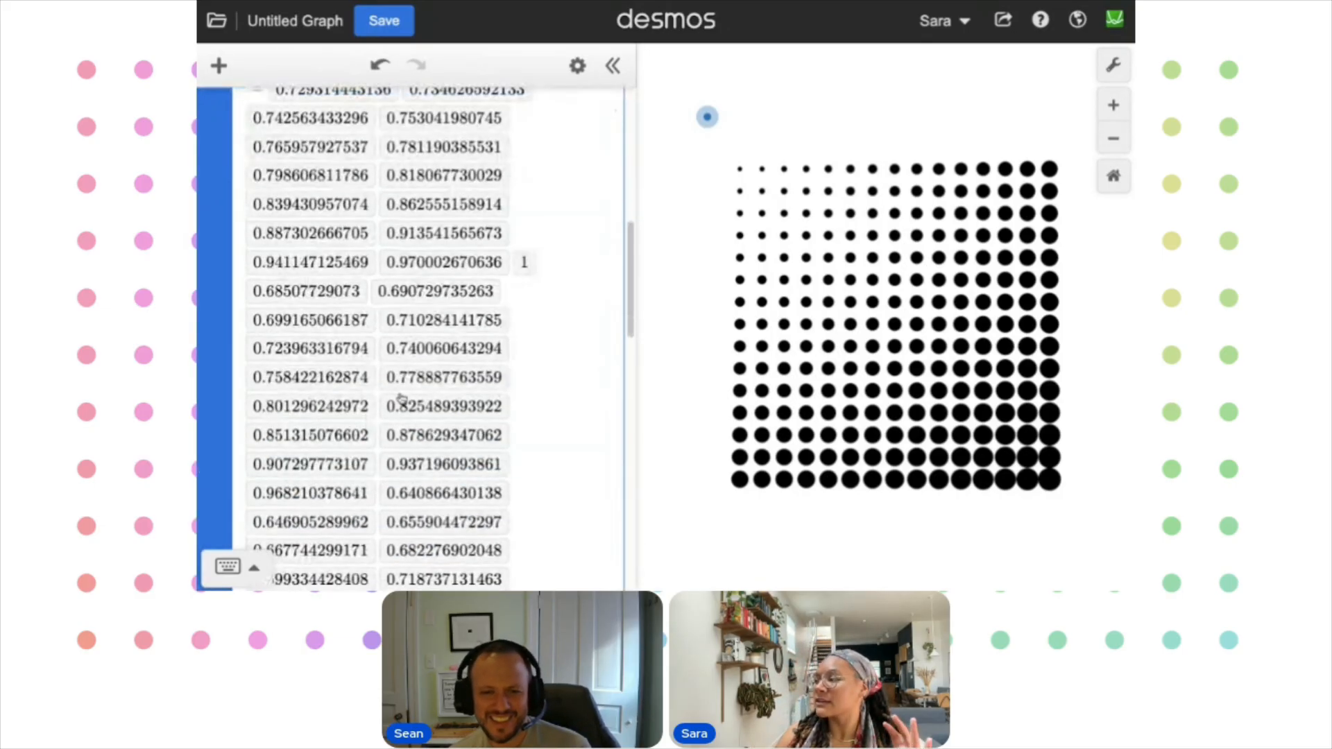
scroll(413, 417, down, 8)
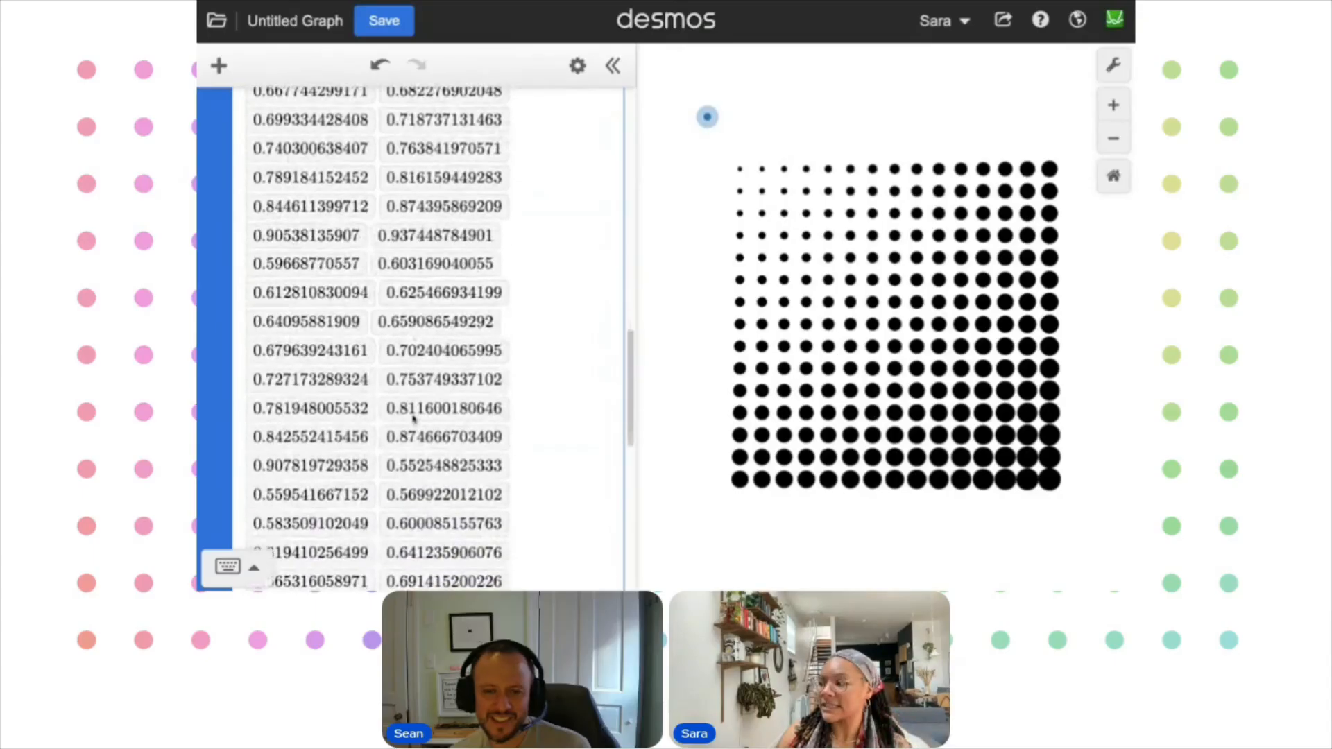
scroll(430, 333, down, 3)
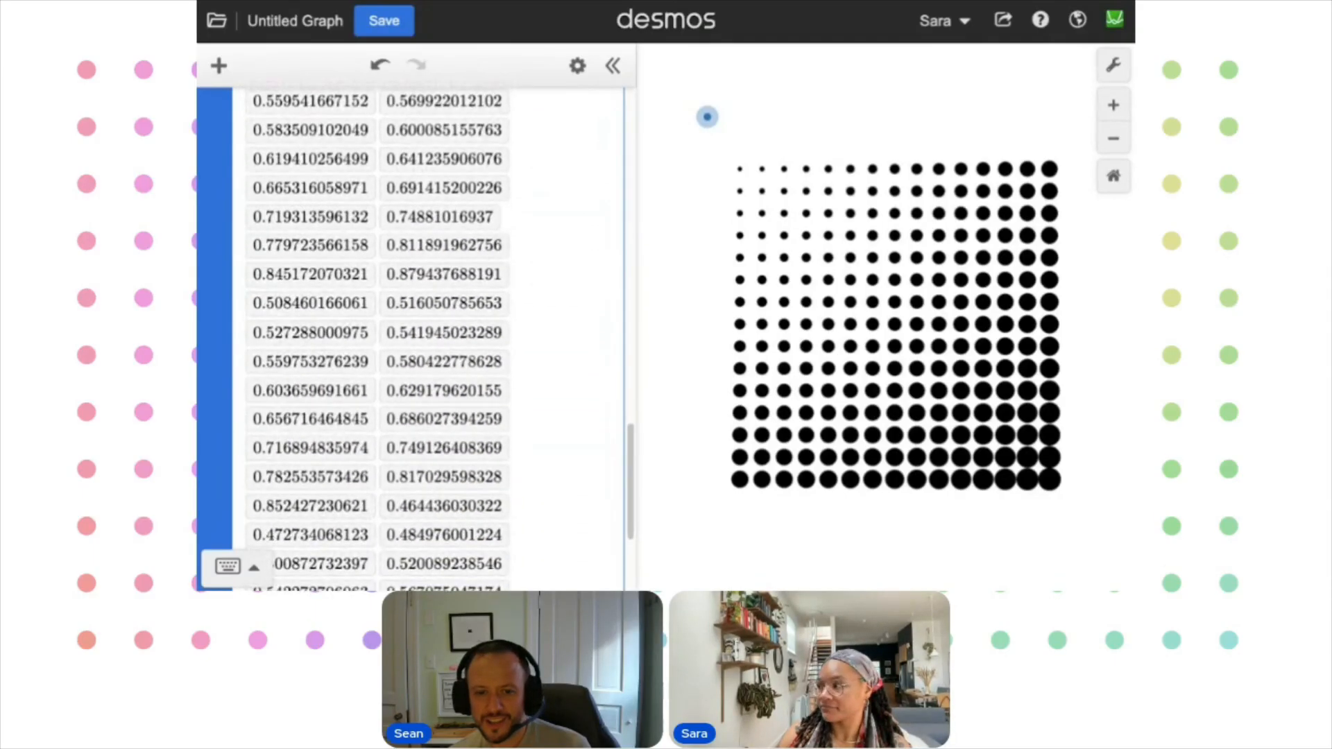
scroll(447, 302, up, 15)
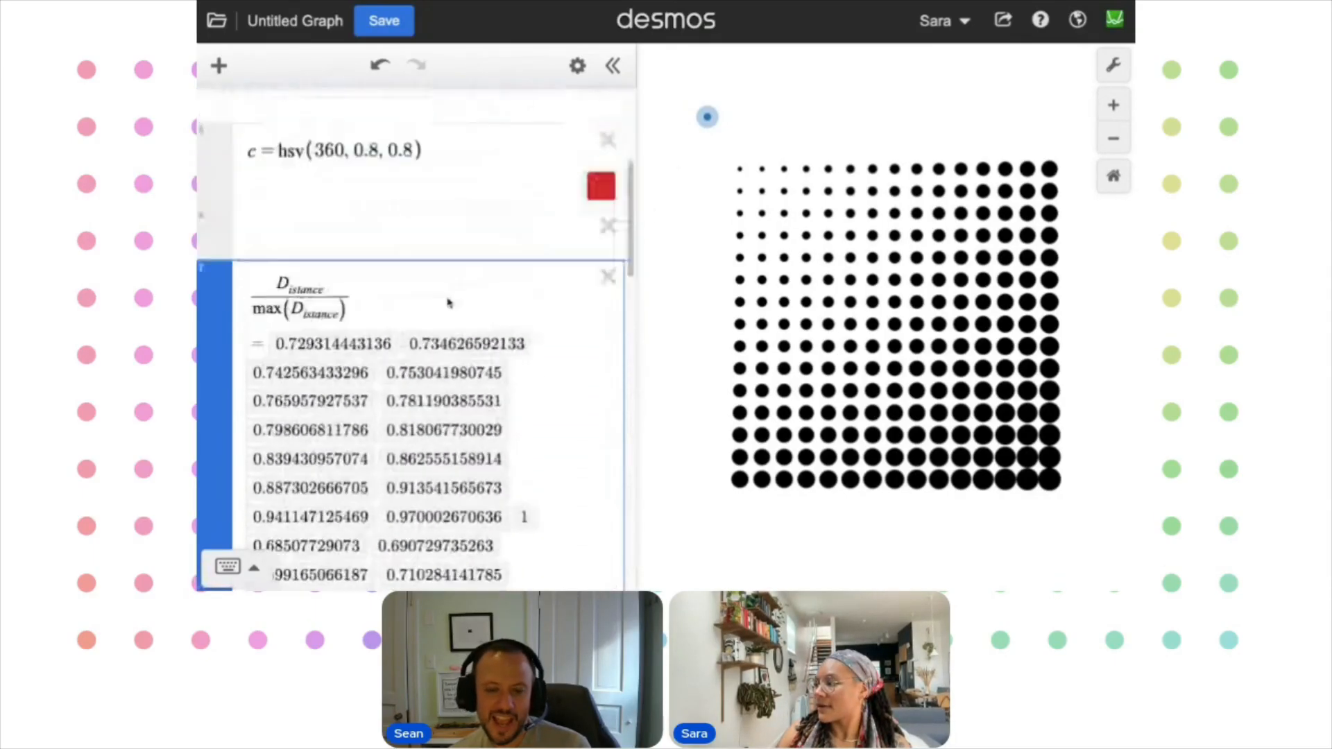
scroll(465, 530, down, 3)
scroll(465, 529, down, 10)
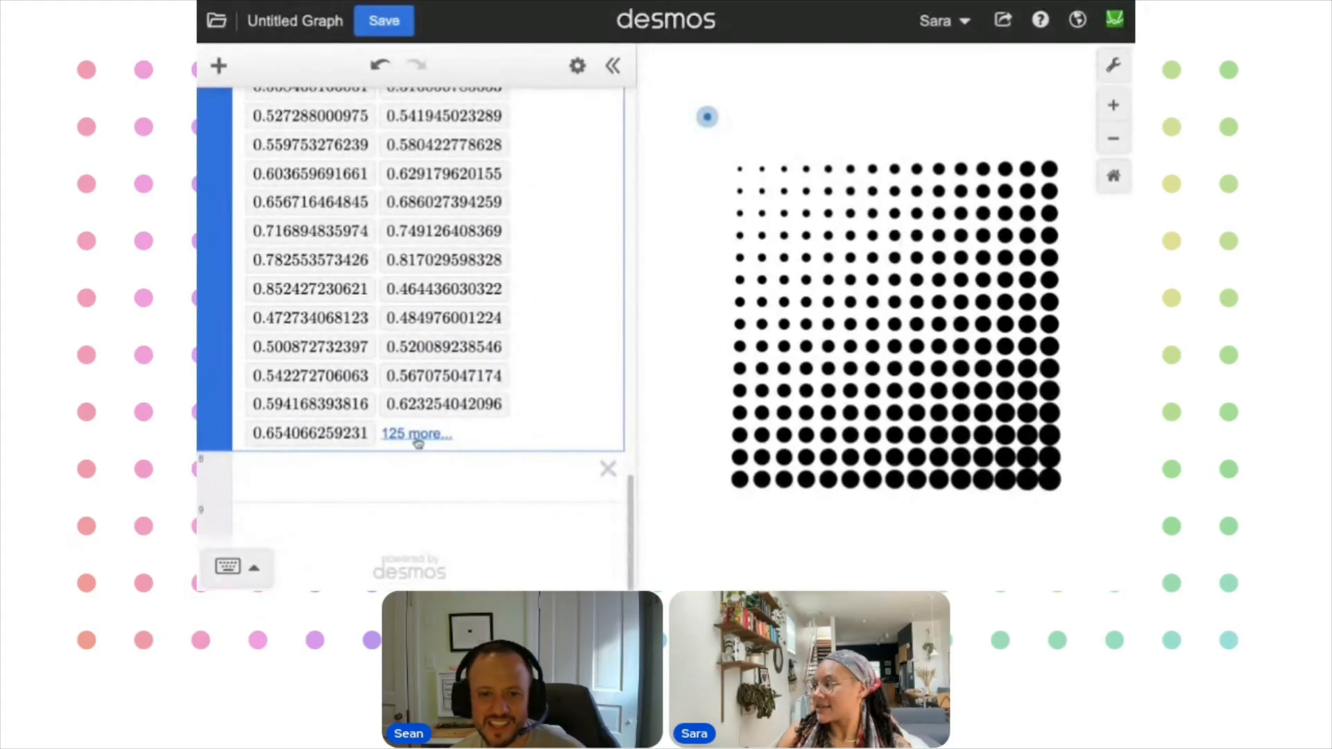
click(416, 433)
scroll(418, 444, down, 5)
scroll(418, 444, up, 5)
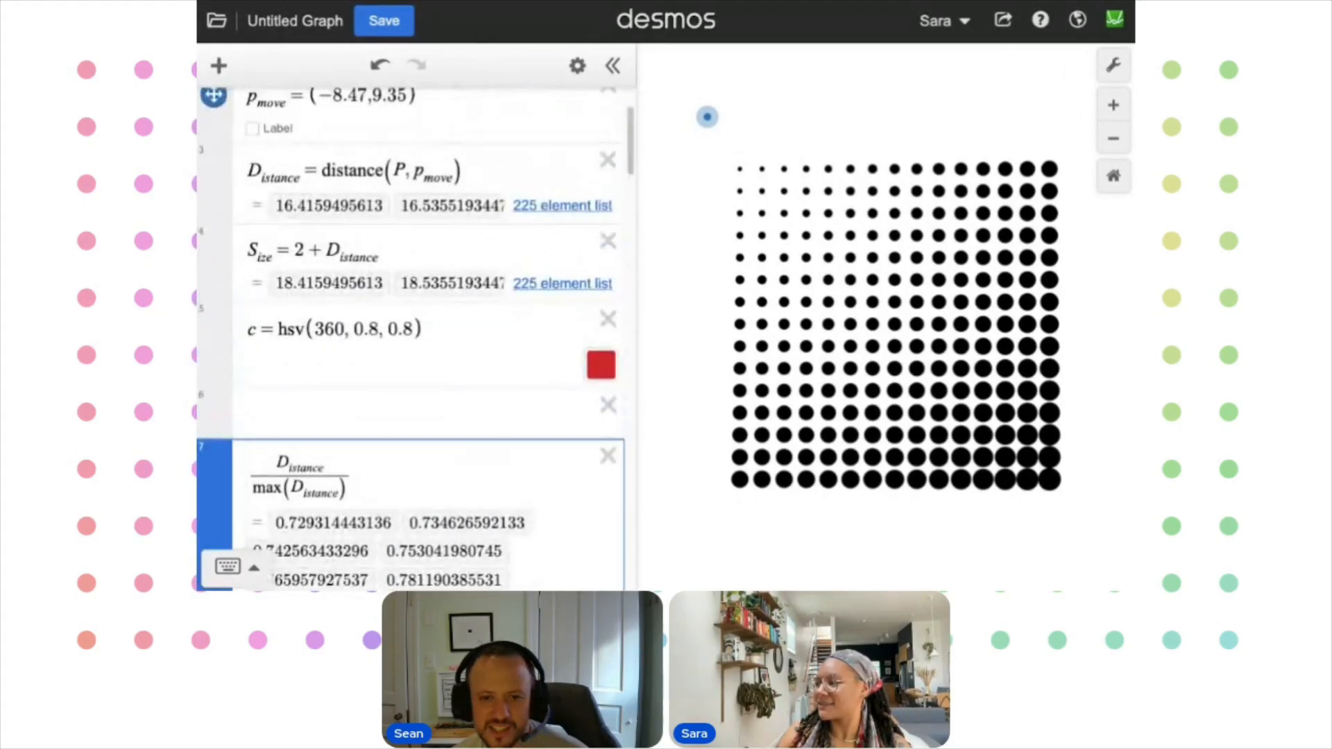
Move the distance ratio above the blank expression, directly below the color definition, and multiply it by 360
click(408, 418)
drag(227, 476, 230, 426)
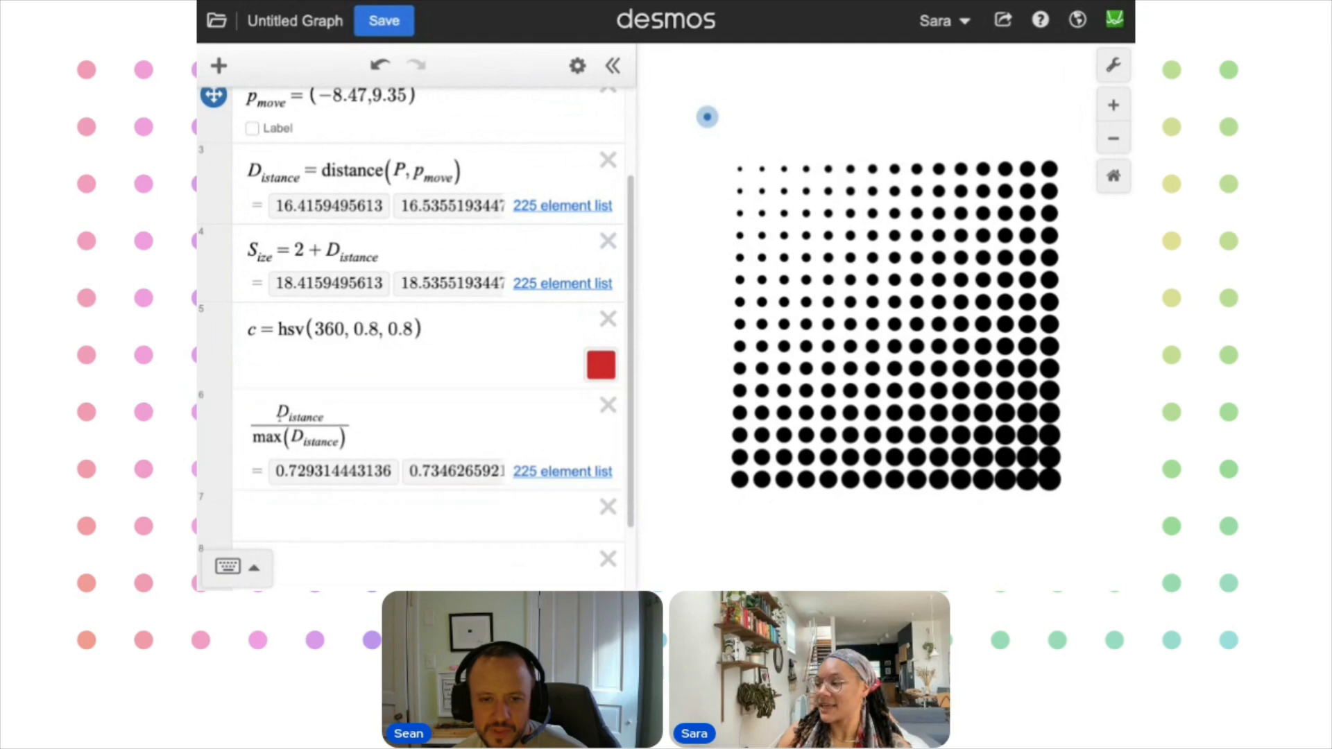
click(388, 421)
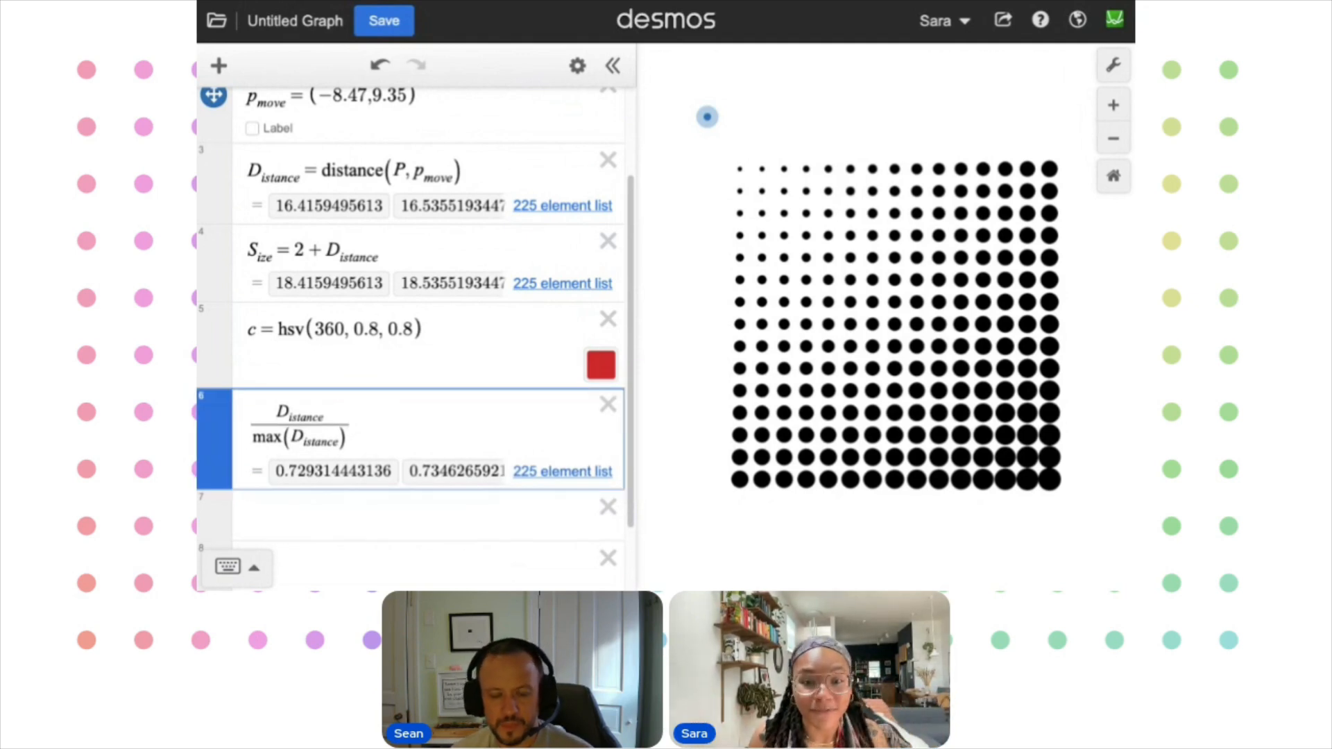
click(256, 424)
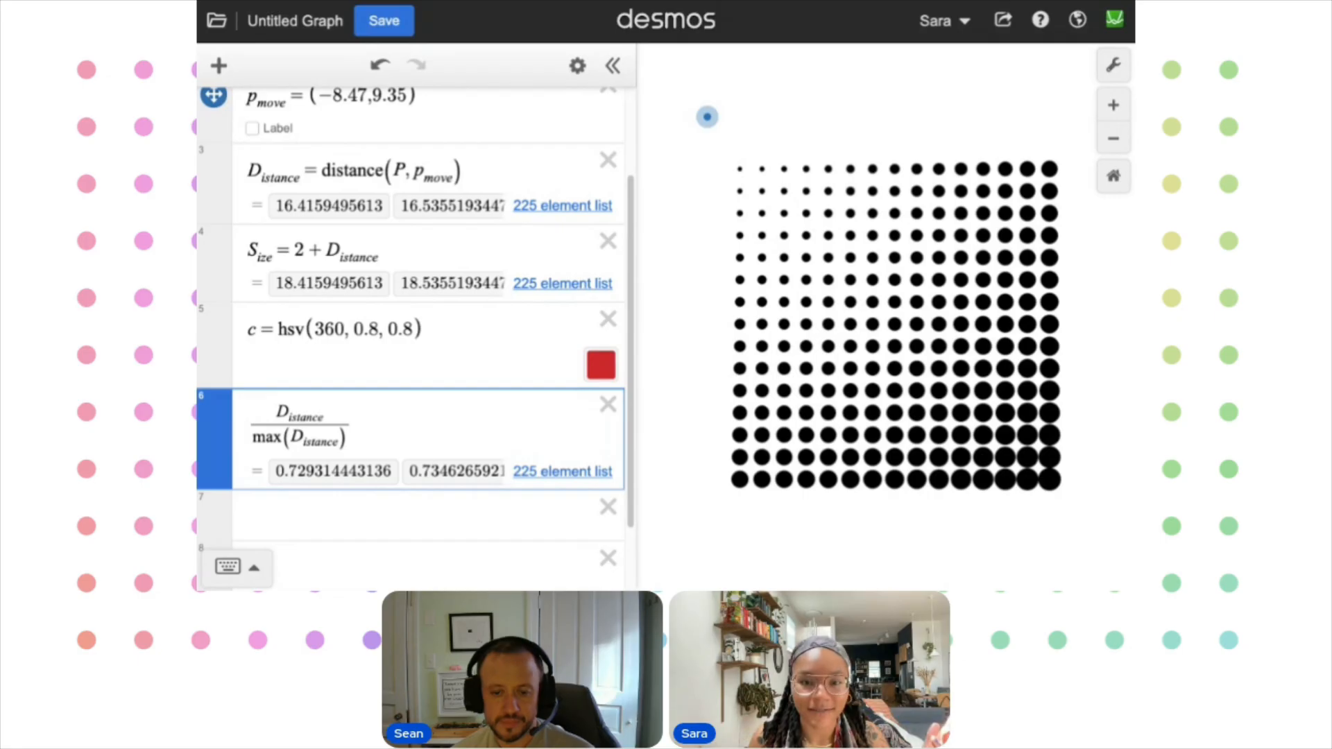
text(360*)
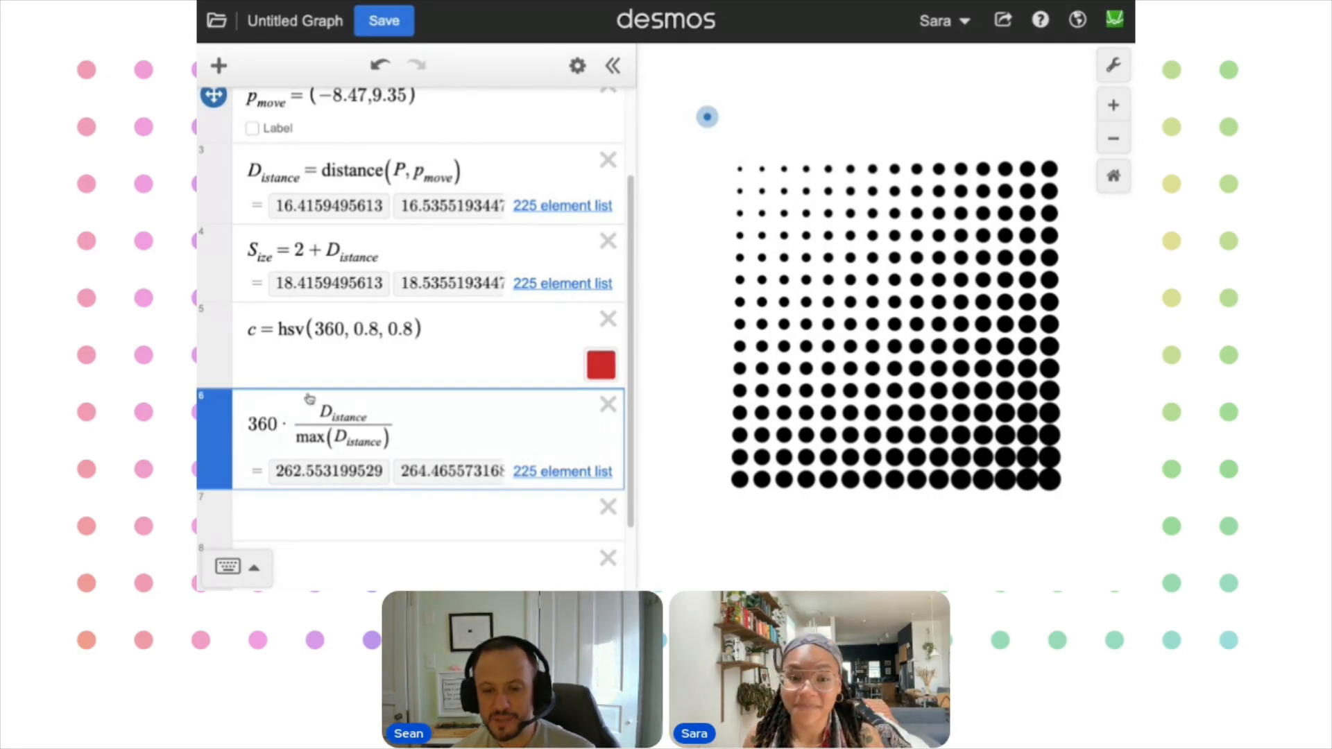
Assign the scaled distance ratio to the variable H_ues
click(254, 427)
text(H_ues)
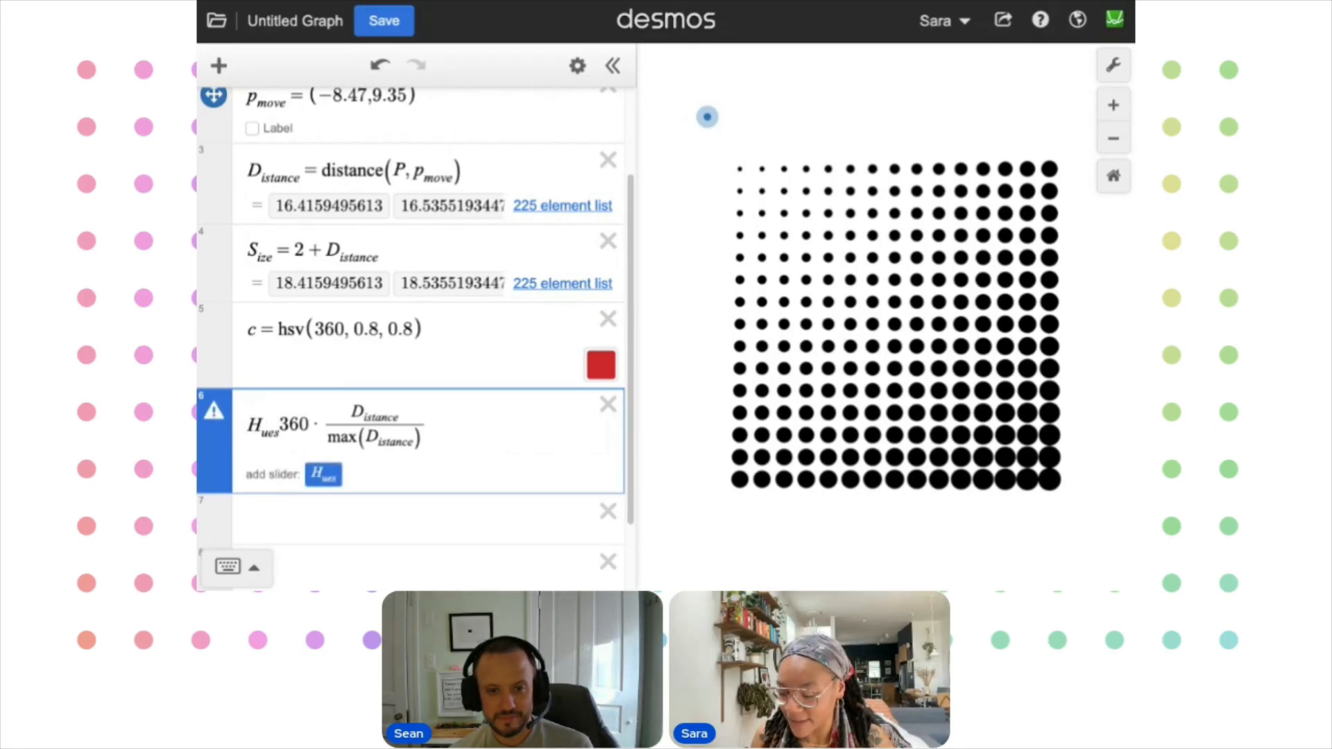
text(=)
drag(286, 422, 243, 422)
click(354, 403)
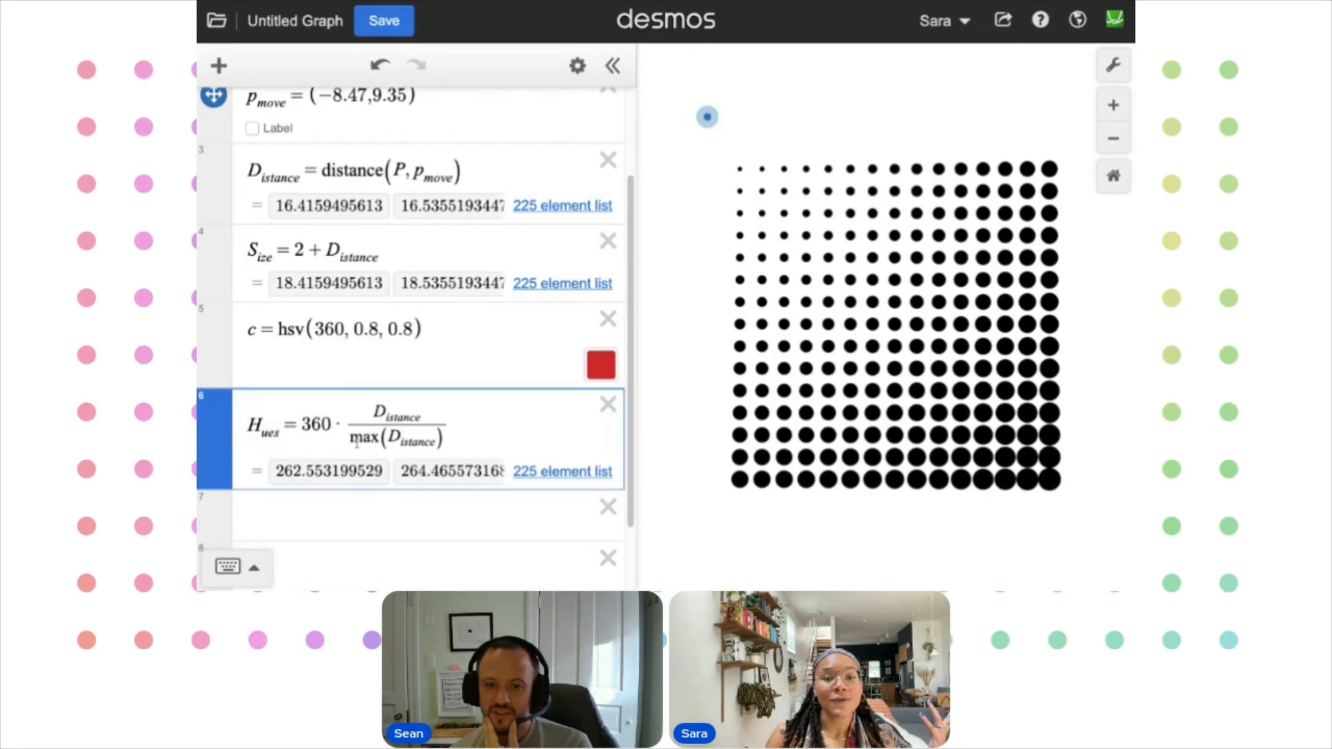
drag(354, 442, 443, 440)
click(404, 442)
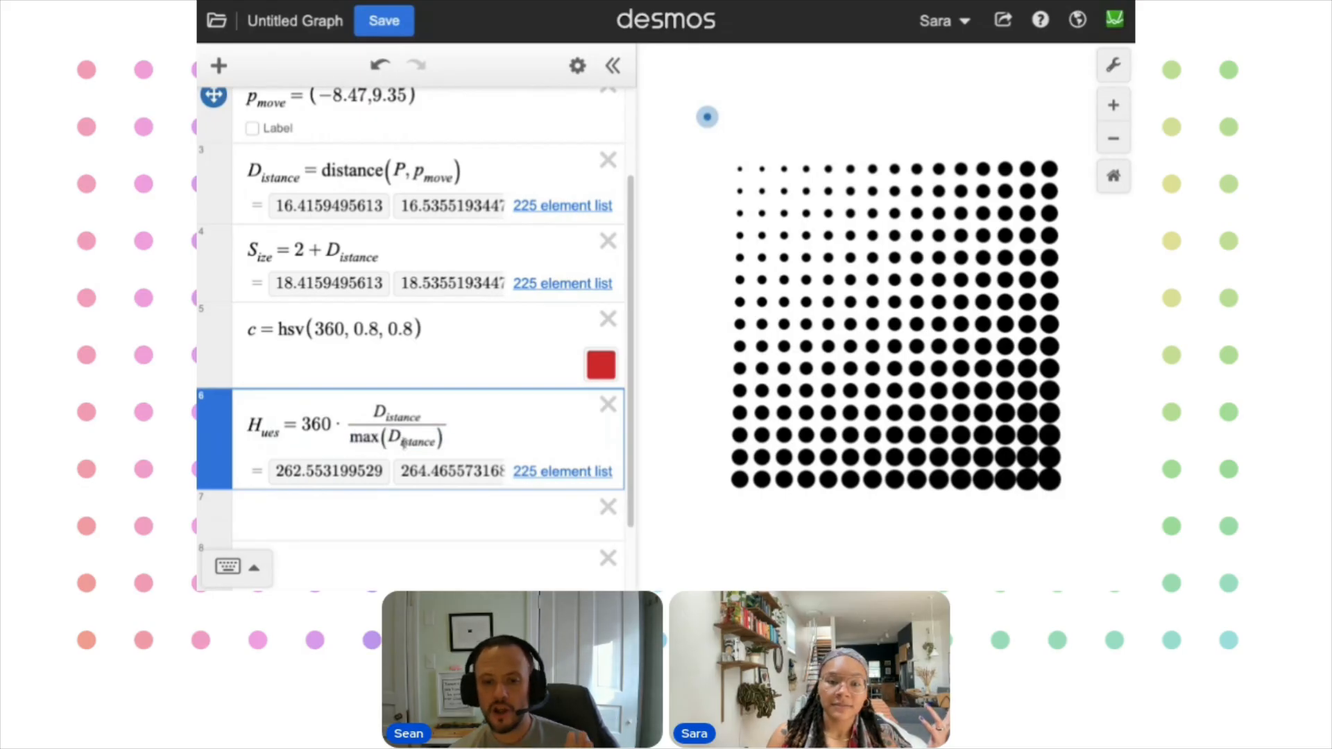
Replace the hue in the color definition with H_ues and rename the color variable to C
drag(280, 434, 249, 417)
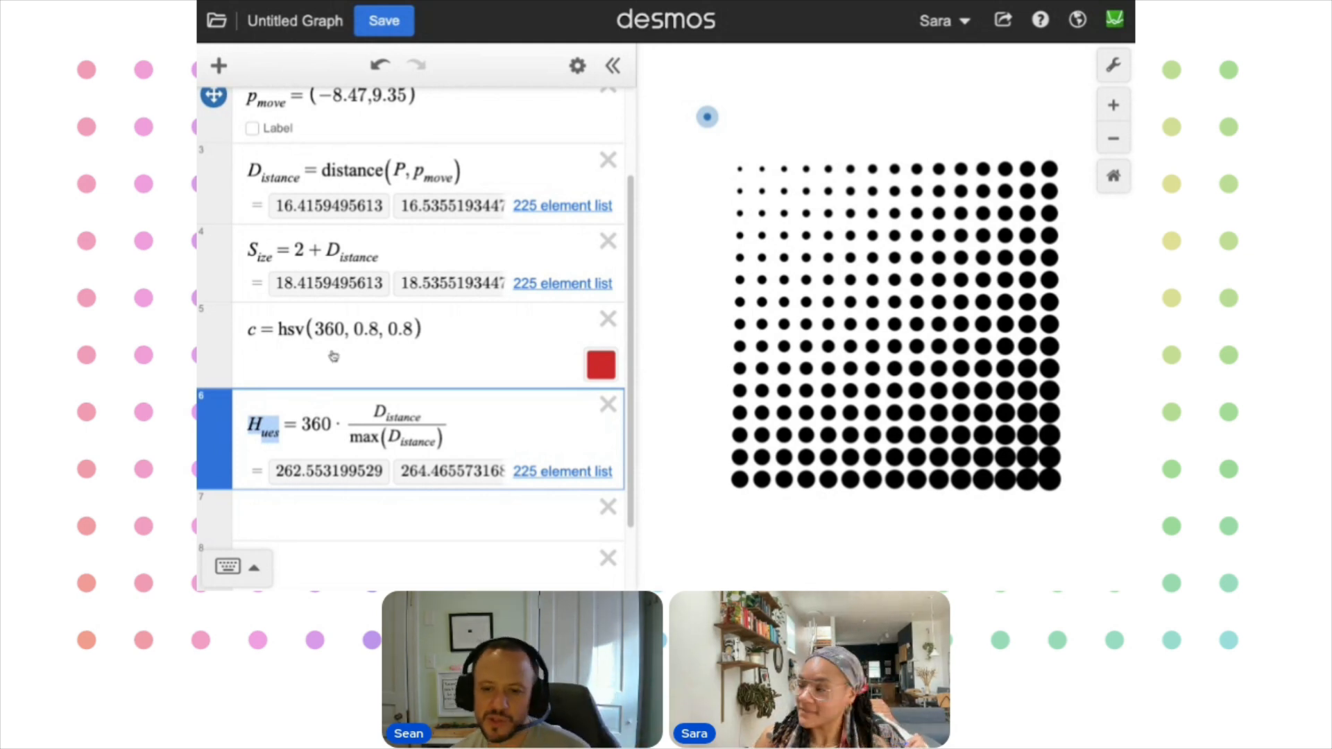
double_click(321, 328)
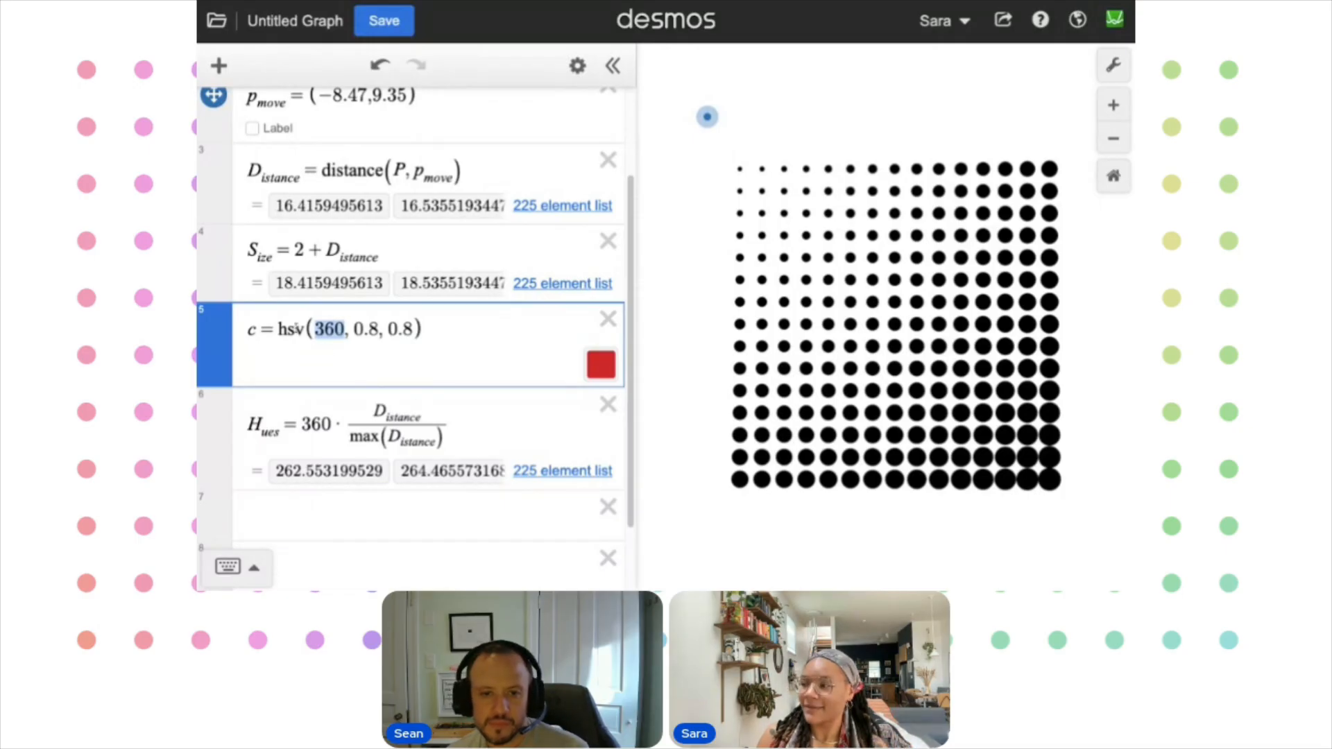
key(ctrl+v)
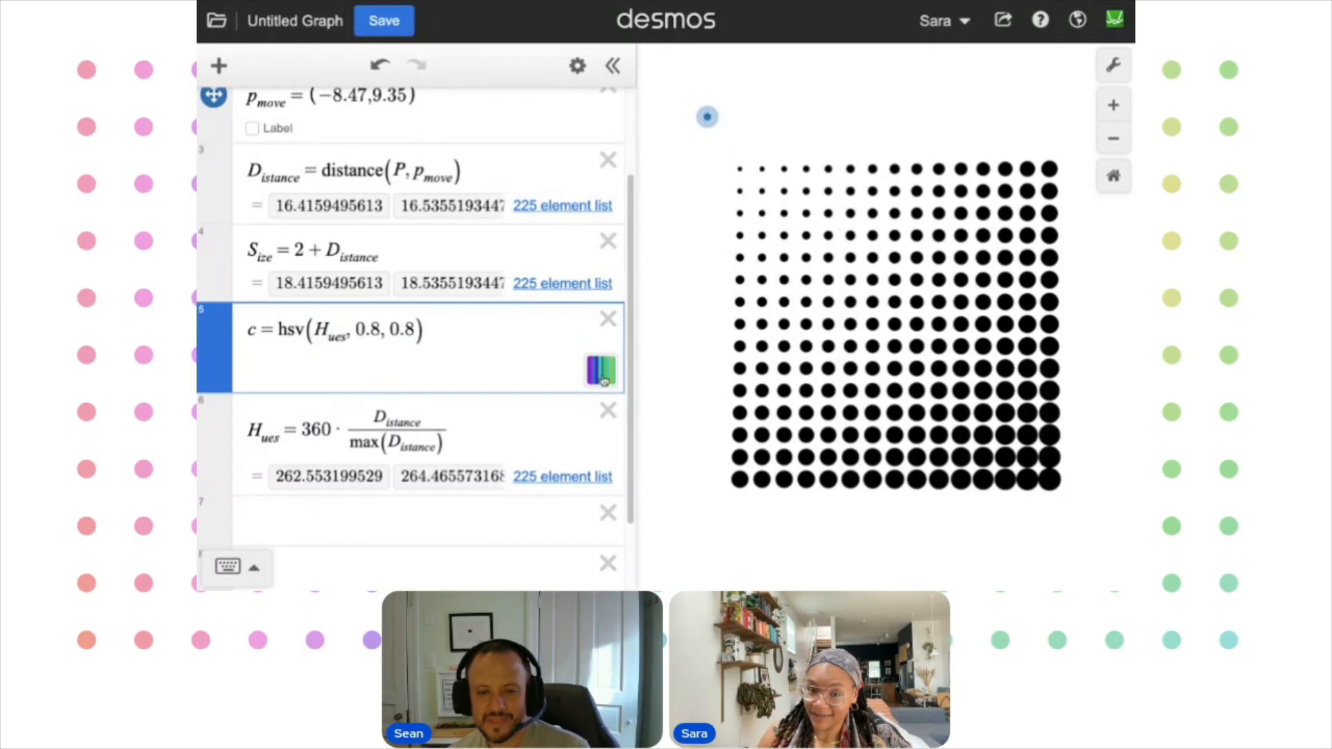
key(BackSpace)
text(C)
Apply the custom color C to the grid of points P
scroll(236, 275, up, 2)
scroll(237, 275, up, 1)
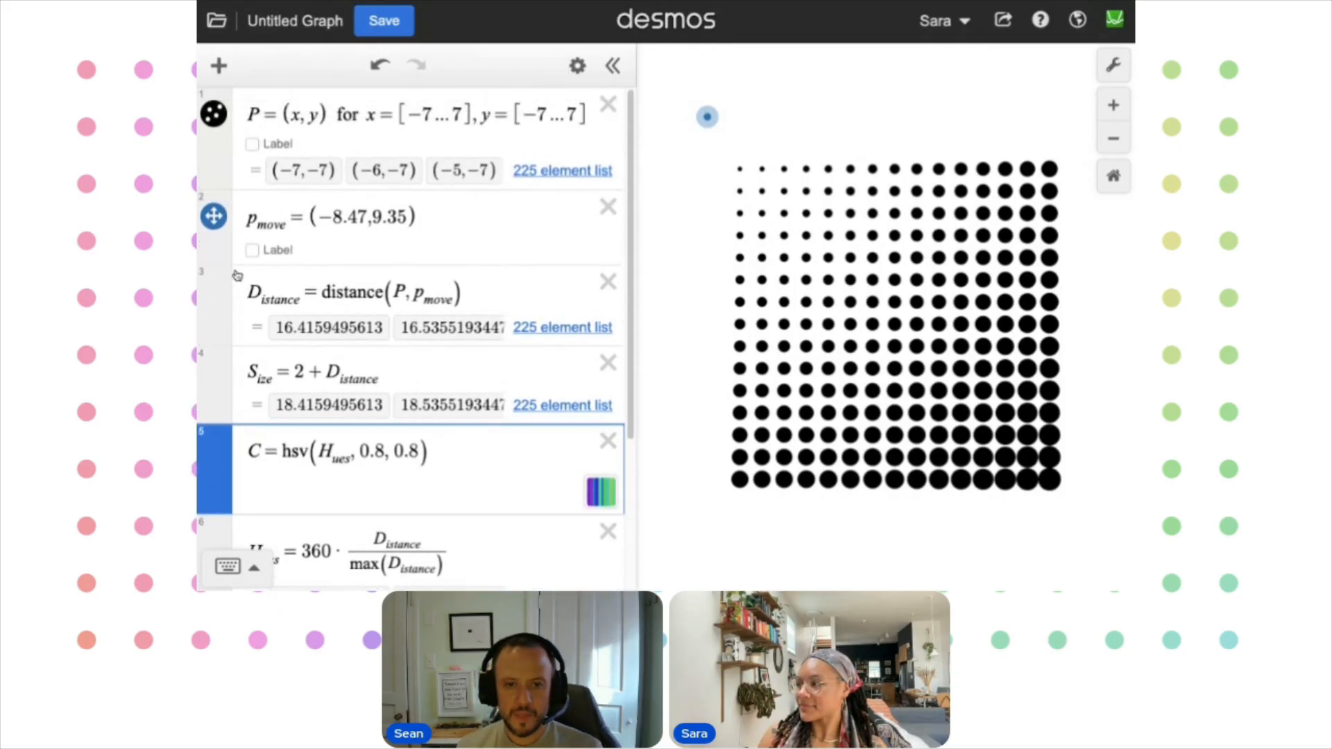
click(215, 115)
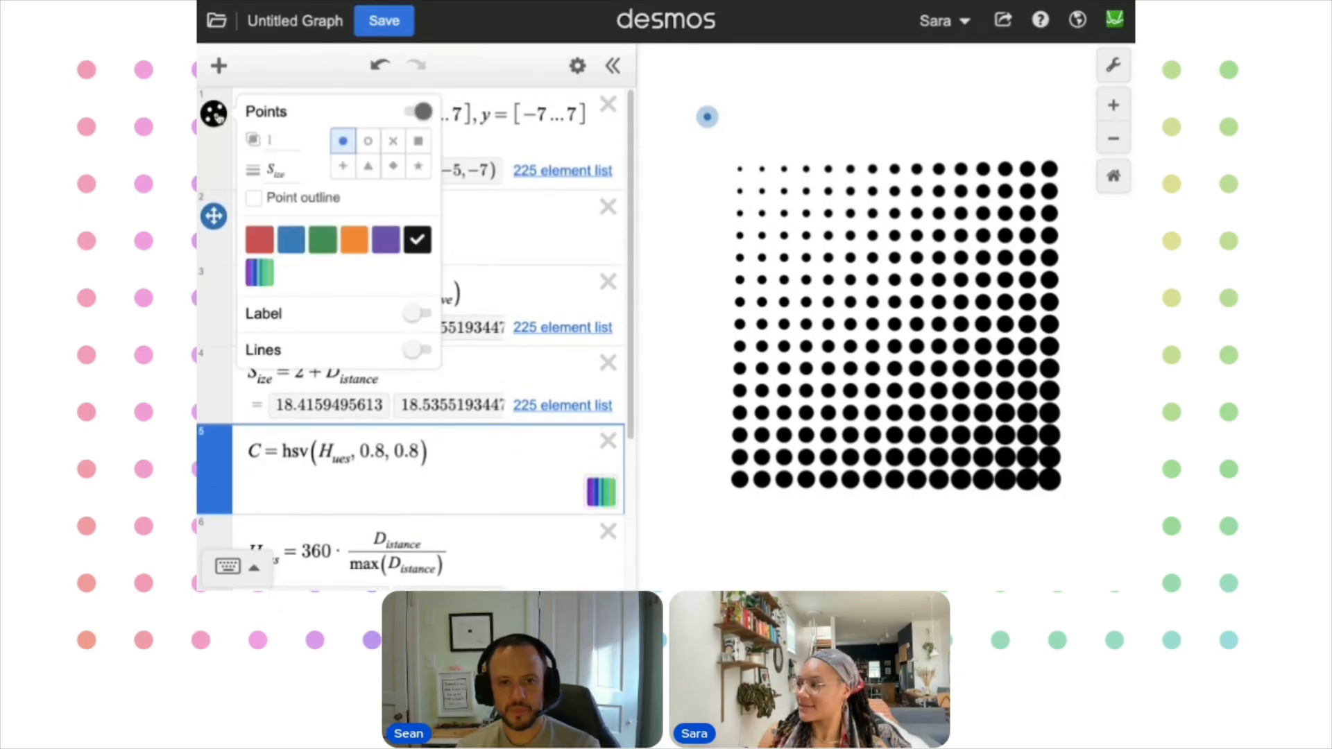
click(265, 278)
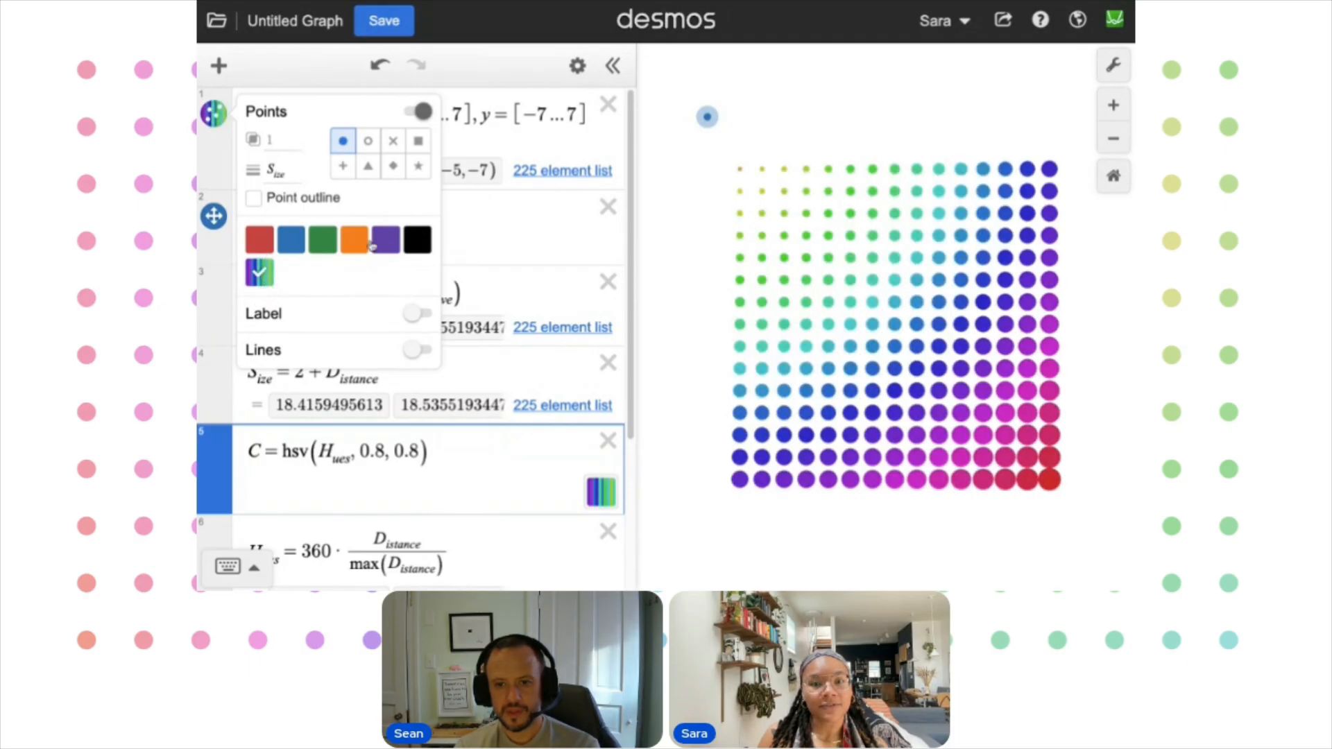
click(471, 222)
Move p_move below the grid and back up through it, examining how the point sizes and colors respond, ending near (−0.8, 4.83)
drag(707, 116, 829, 555)
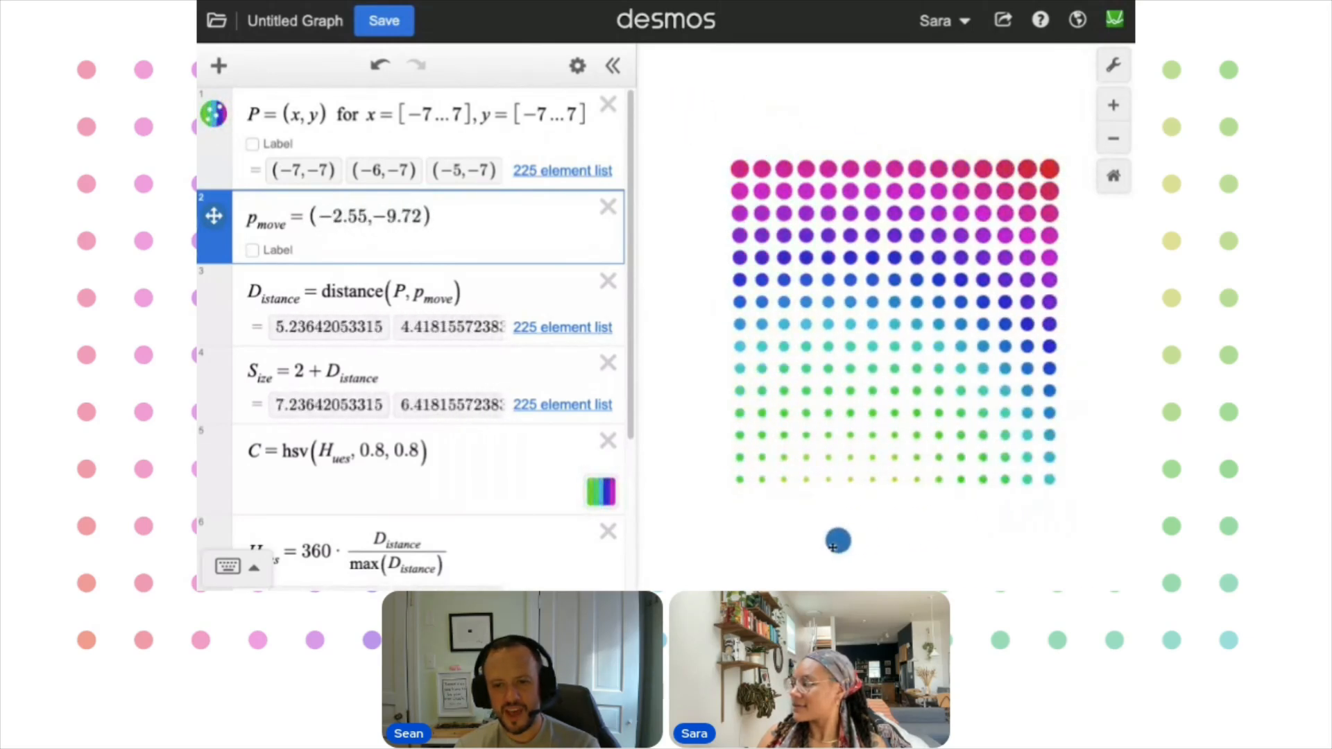
scroll(904, 385, down, 5)
scroll(904, 385, up, 3)
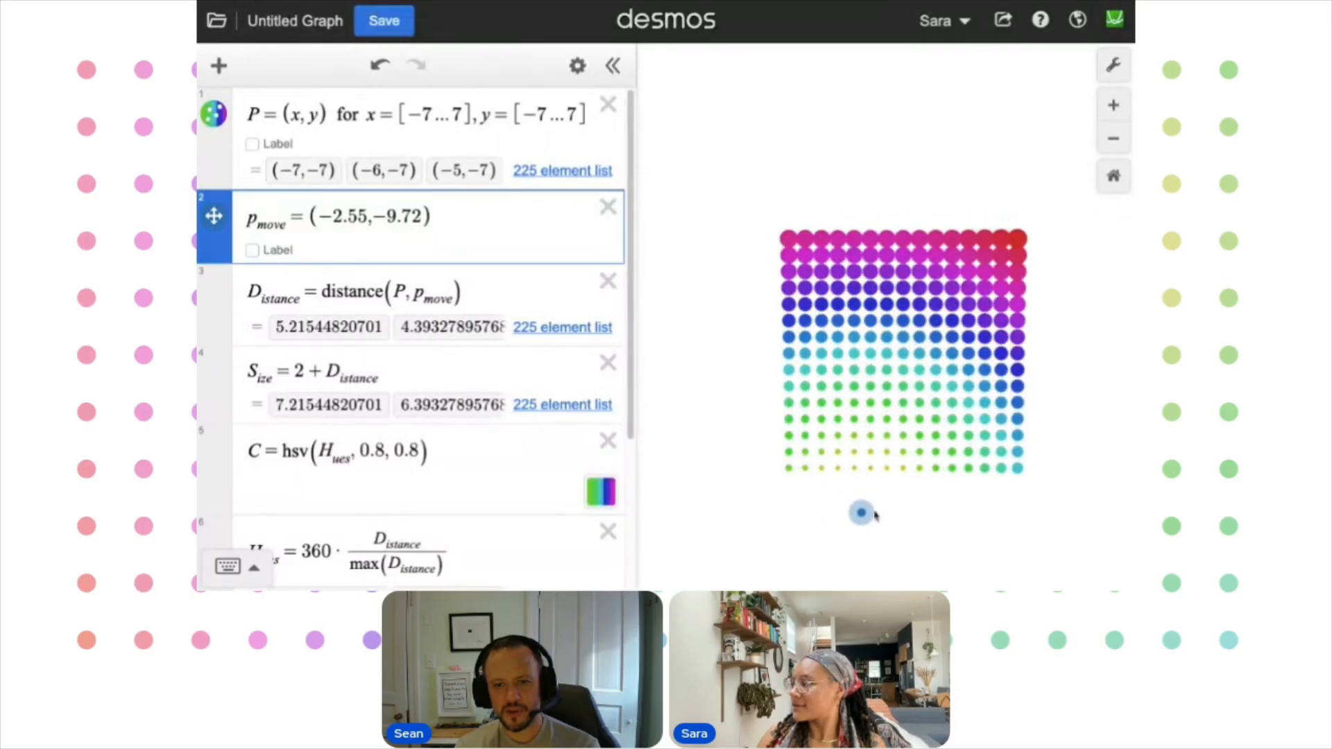
drag(861, 515, 841, 355)
drag(824, 256, 889, 280)
Set the constant in S_ize to 5, restore the default view, and move p_move through the grid's center to about (−4.74, 8.48)
click(297, 371)
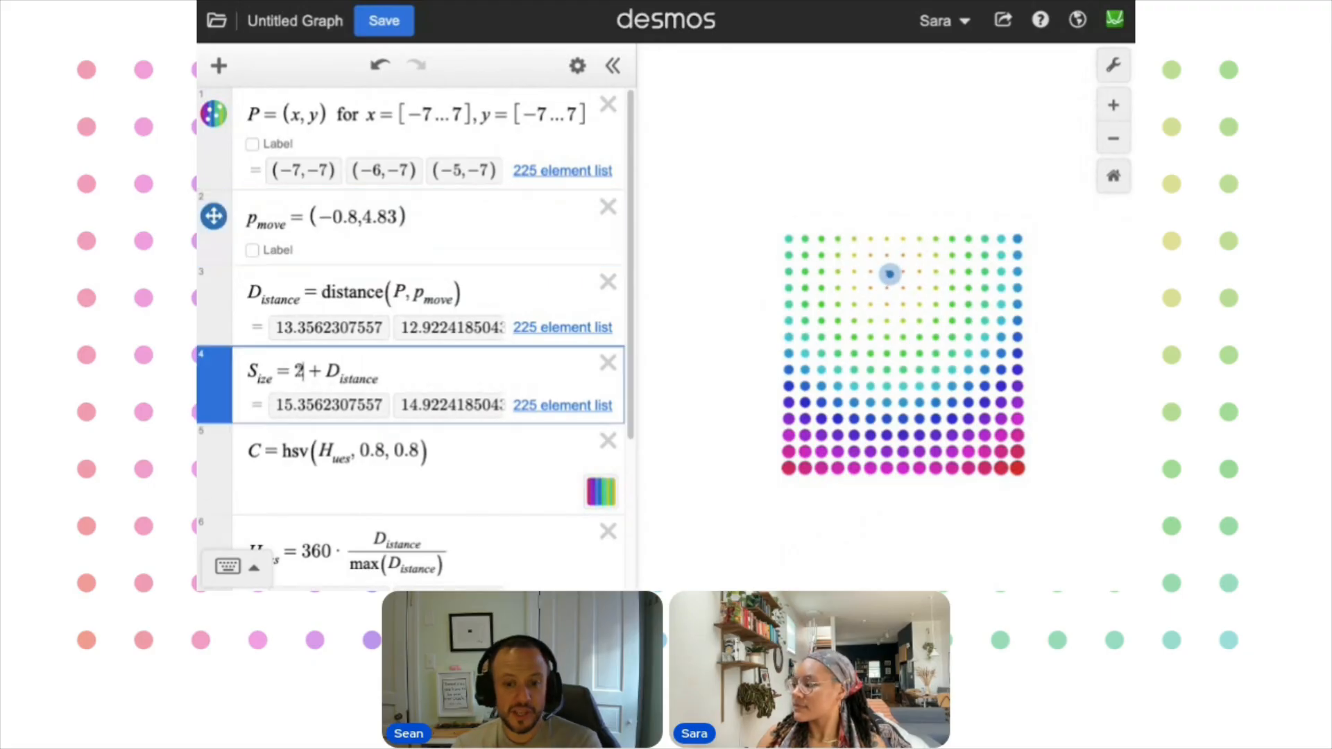
text(5)
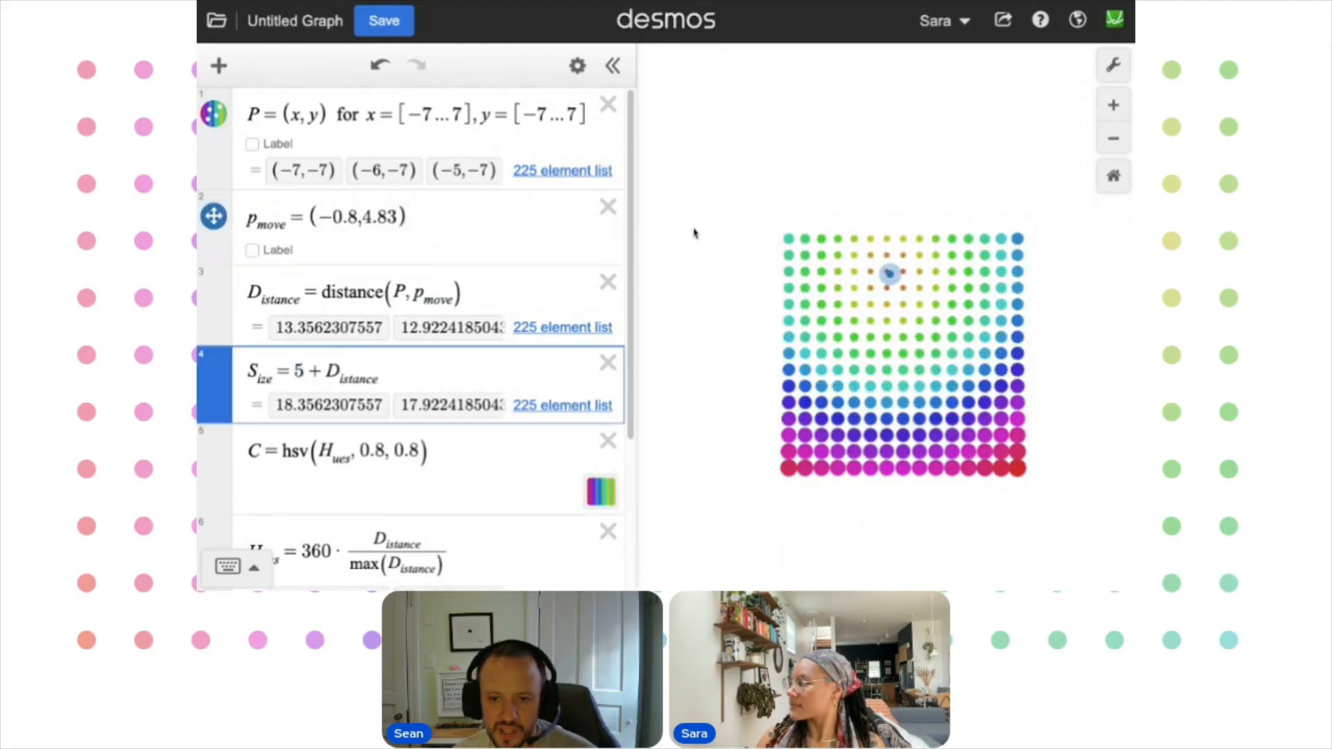
click(1113, 177)
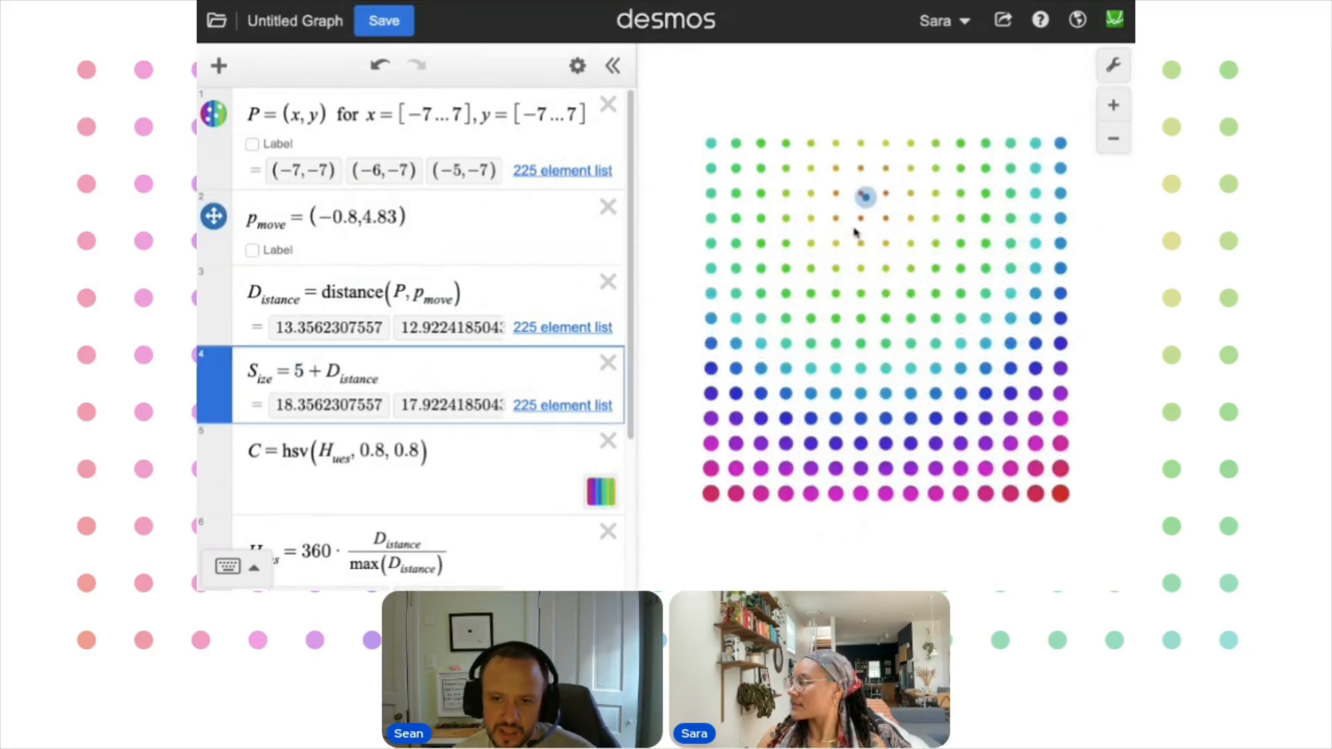
drag(885, 198, 886, 321)
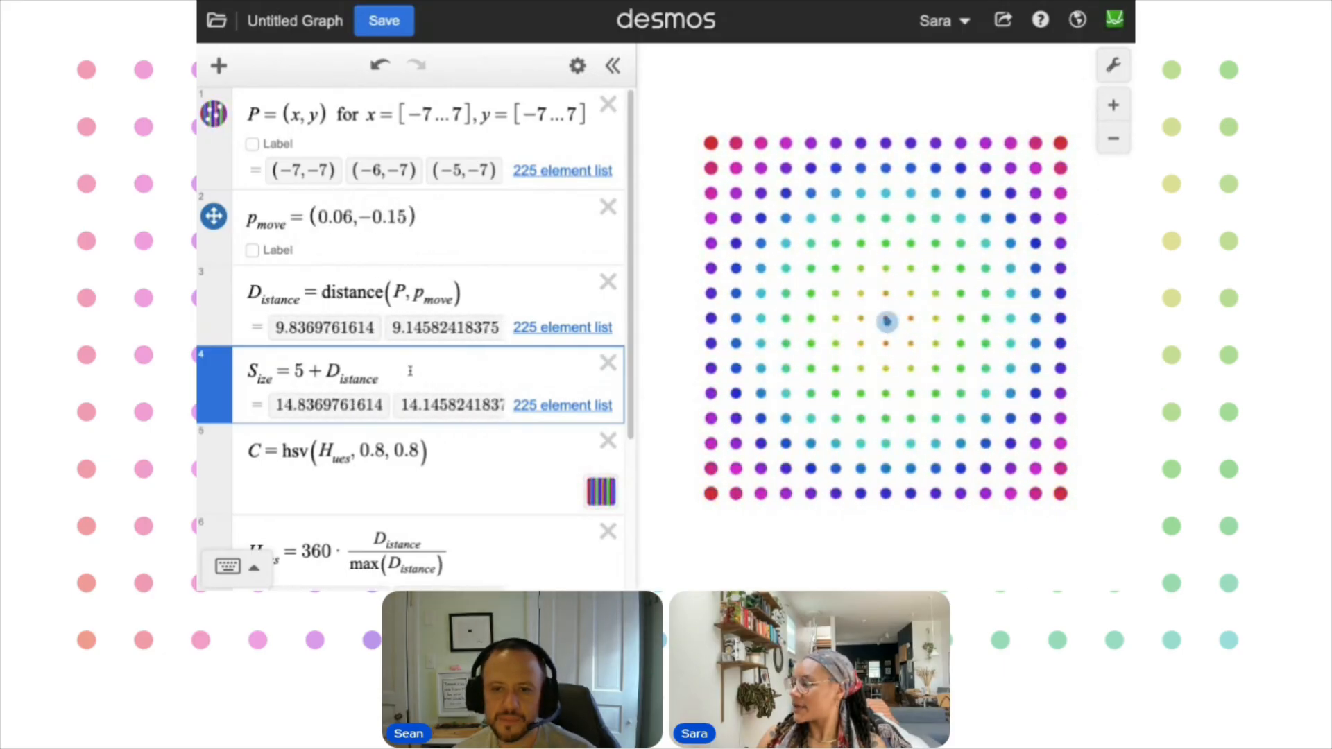
drag(887, 320, 768, 106)
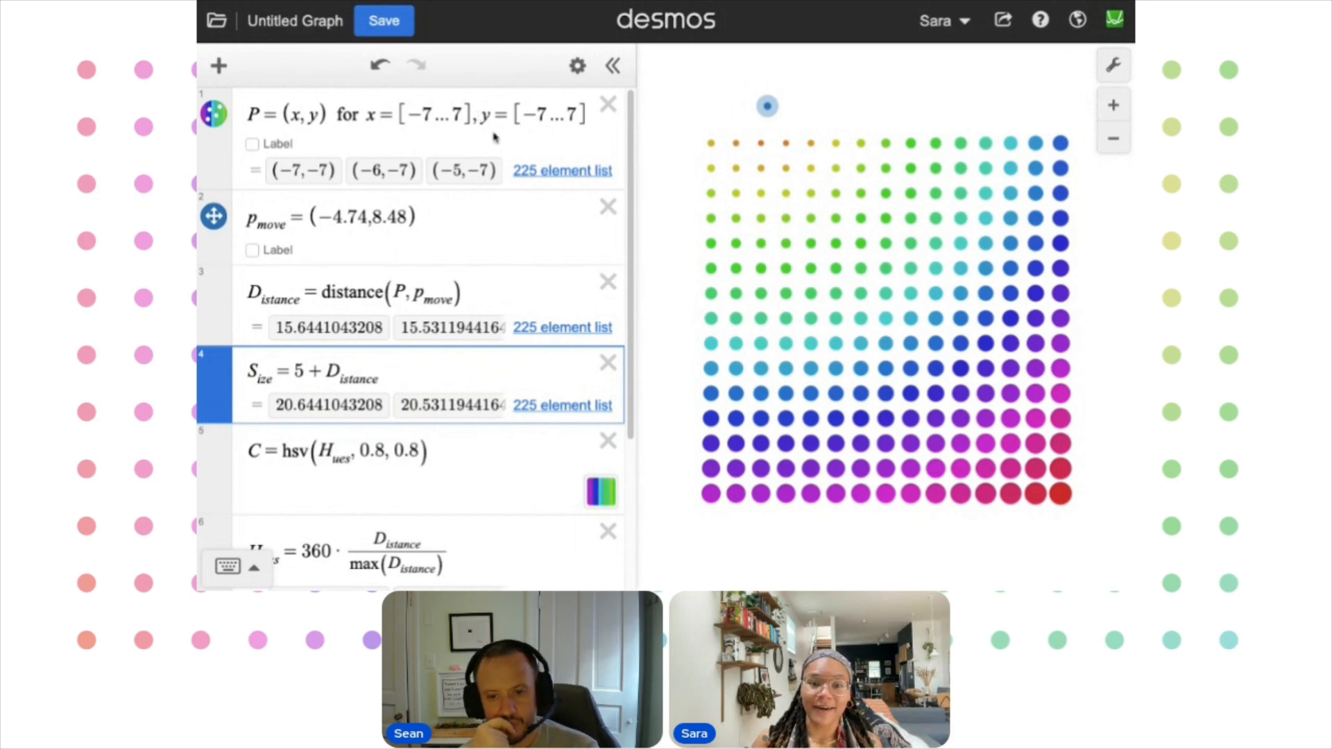
Add −6.5 as the second term of both the x and y ranges of P so the grid steps by 0.5
click(444, 130)
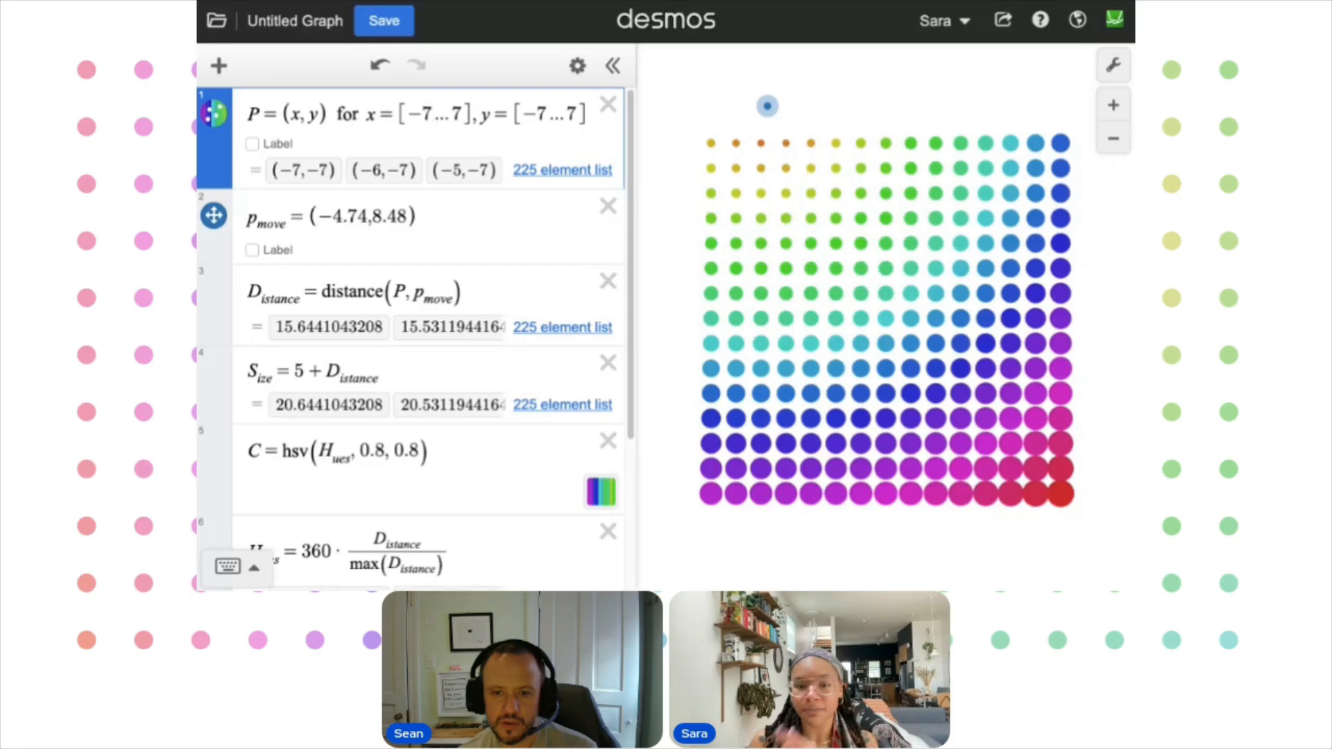
text(, )
text(-6.6)
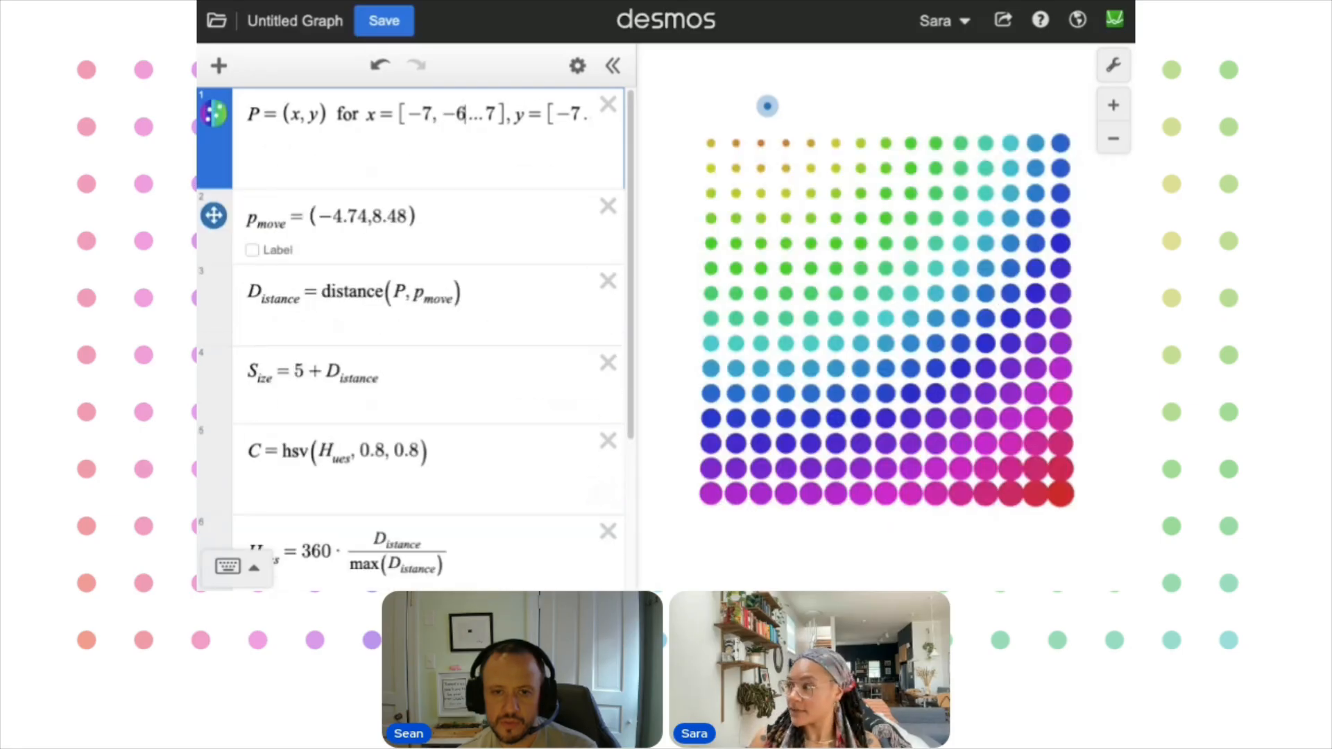
key(BackSpace)
text(5, .)
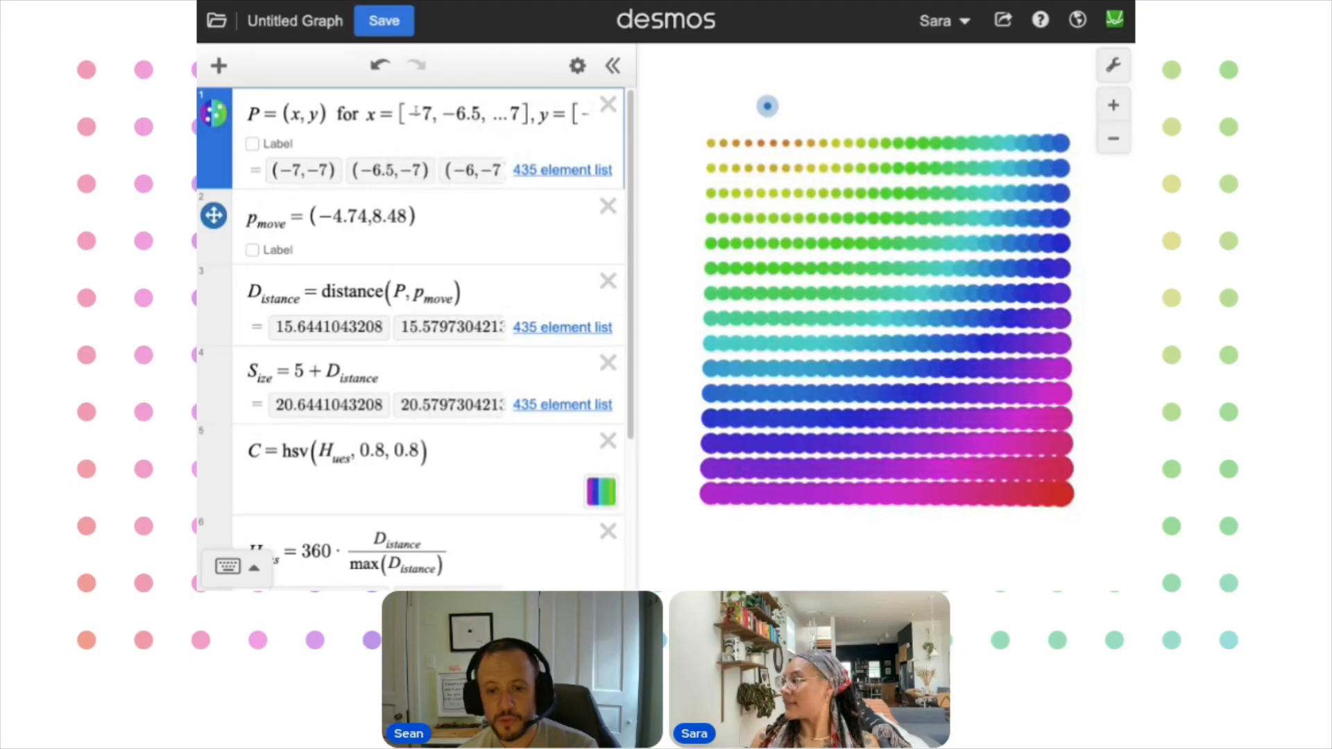
drag(414, 117, 713, 124)
click(542, 115)
text(,-6.5...)
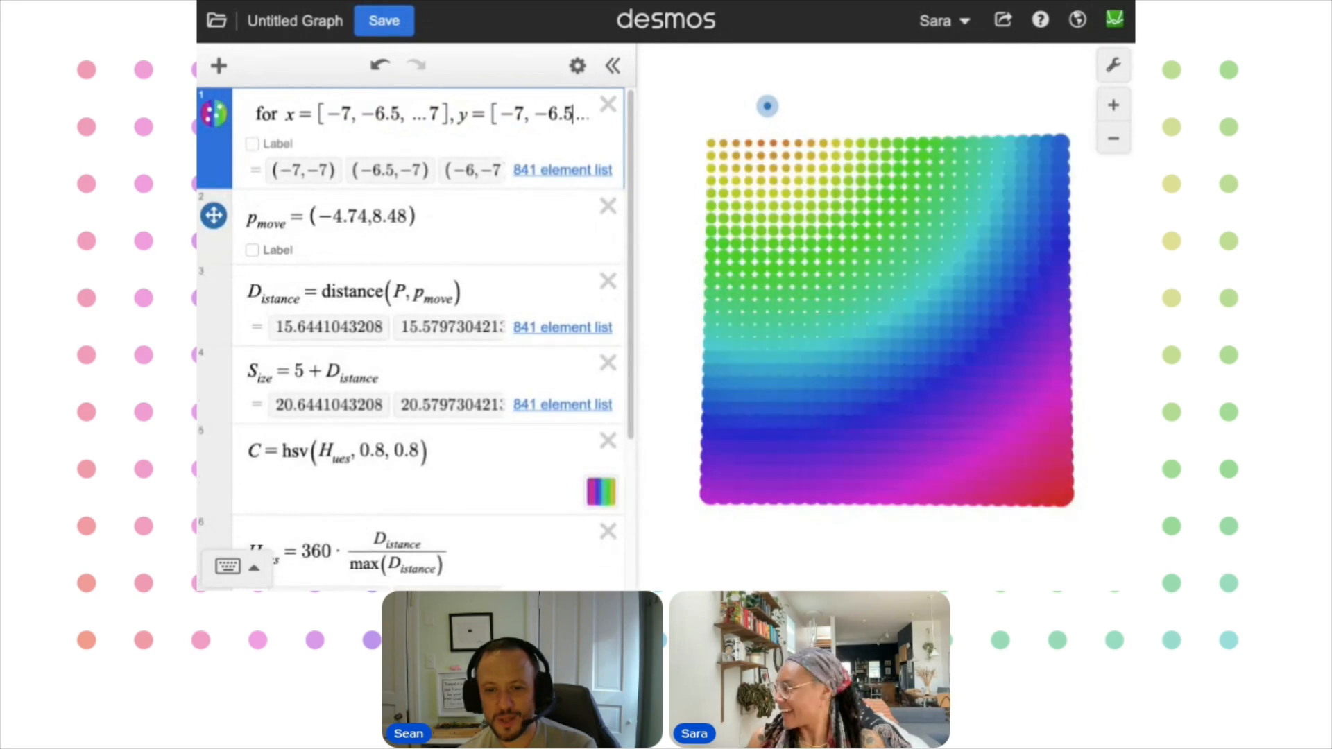
Move p_move around the denser grid to examine the changing colors and sizes, ending at about (−6.08, −0.16)
scroll(422, 427, down, 3)
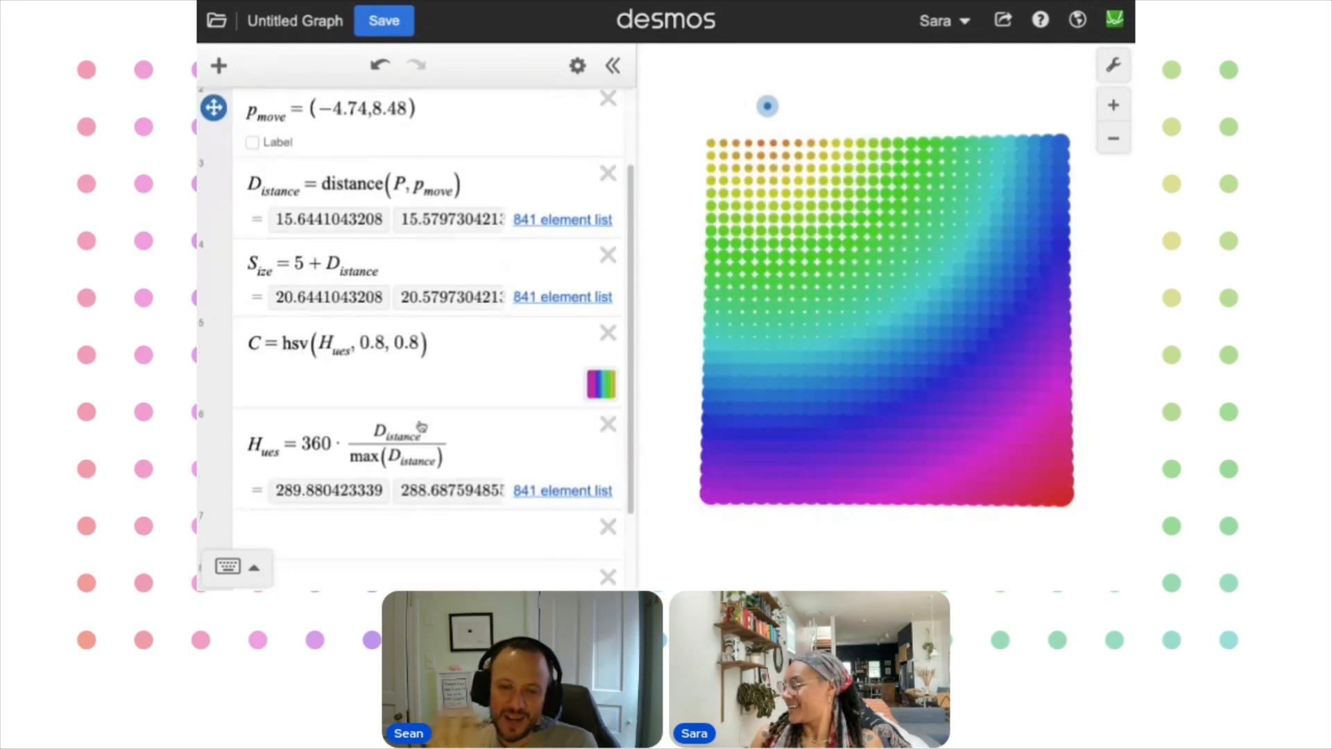
drag(758, 108, 735, 442)
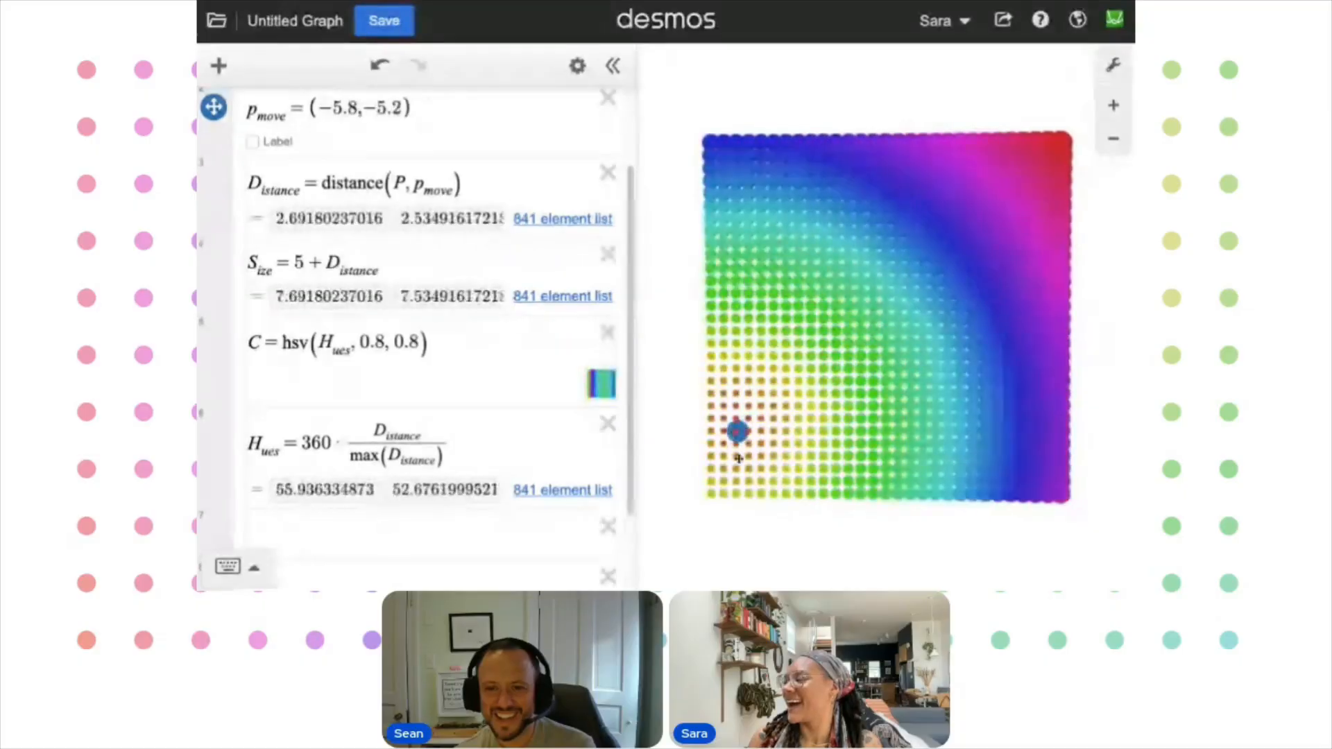
drag(1055, 408, 829, 180)
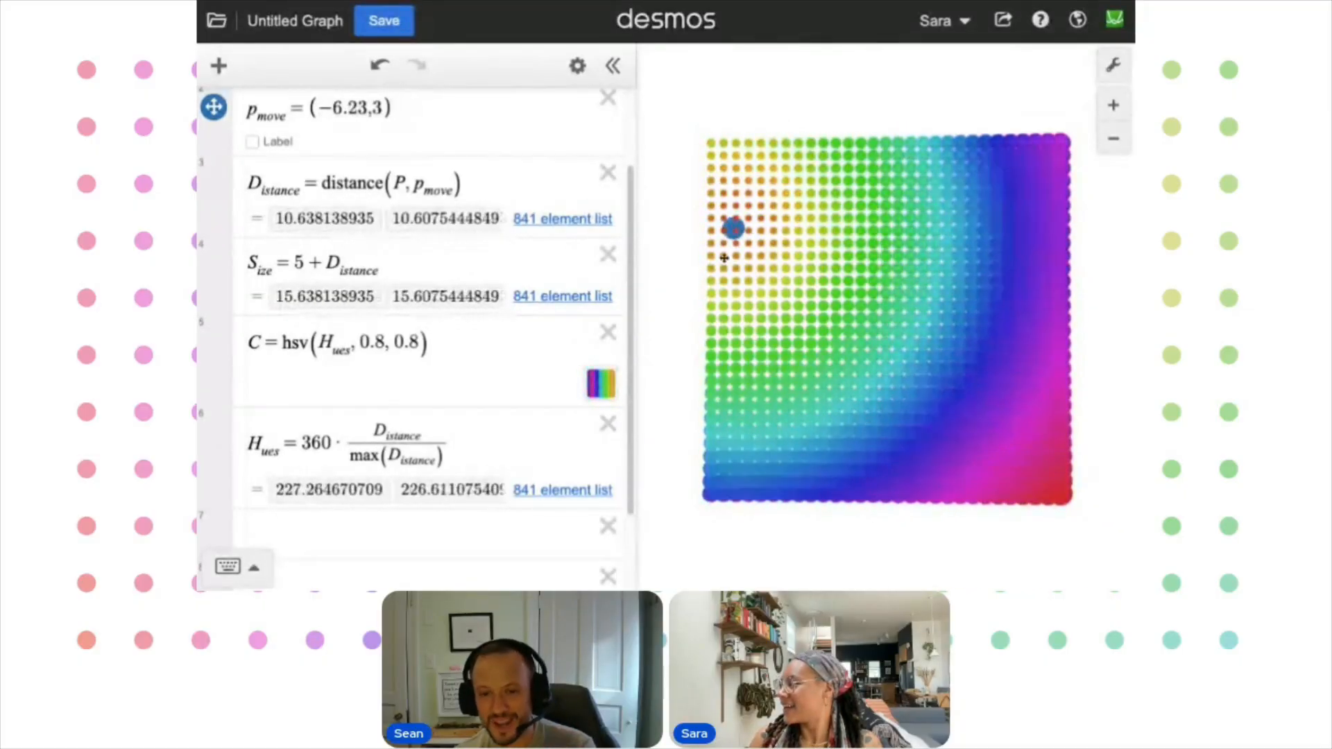
drag(999, 399, 982, 192)
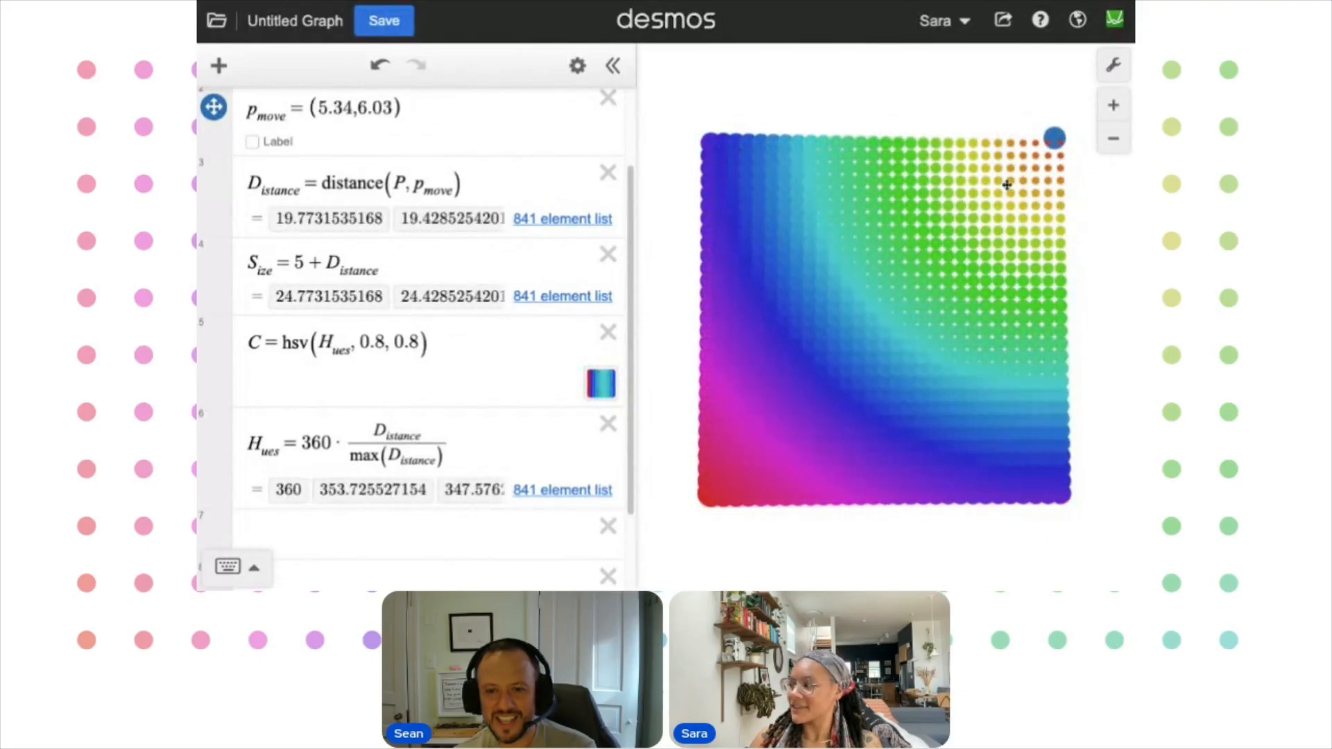
drag(673, 510, 1005, 425)
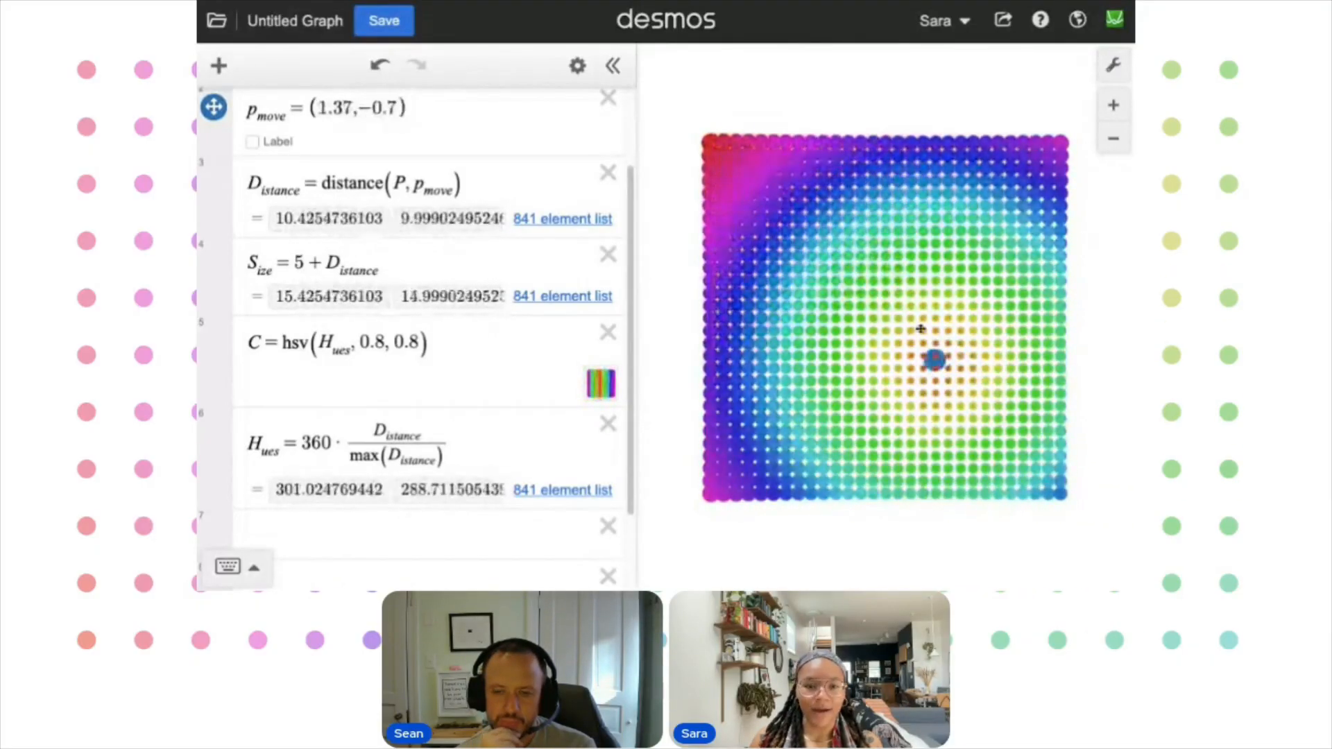
drag(975, 320, 939, 319)
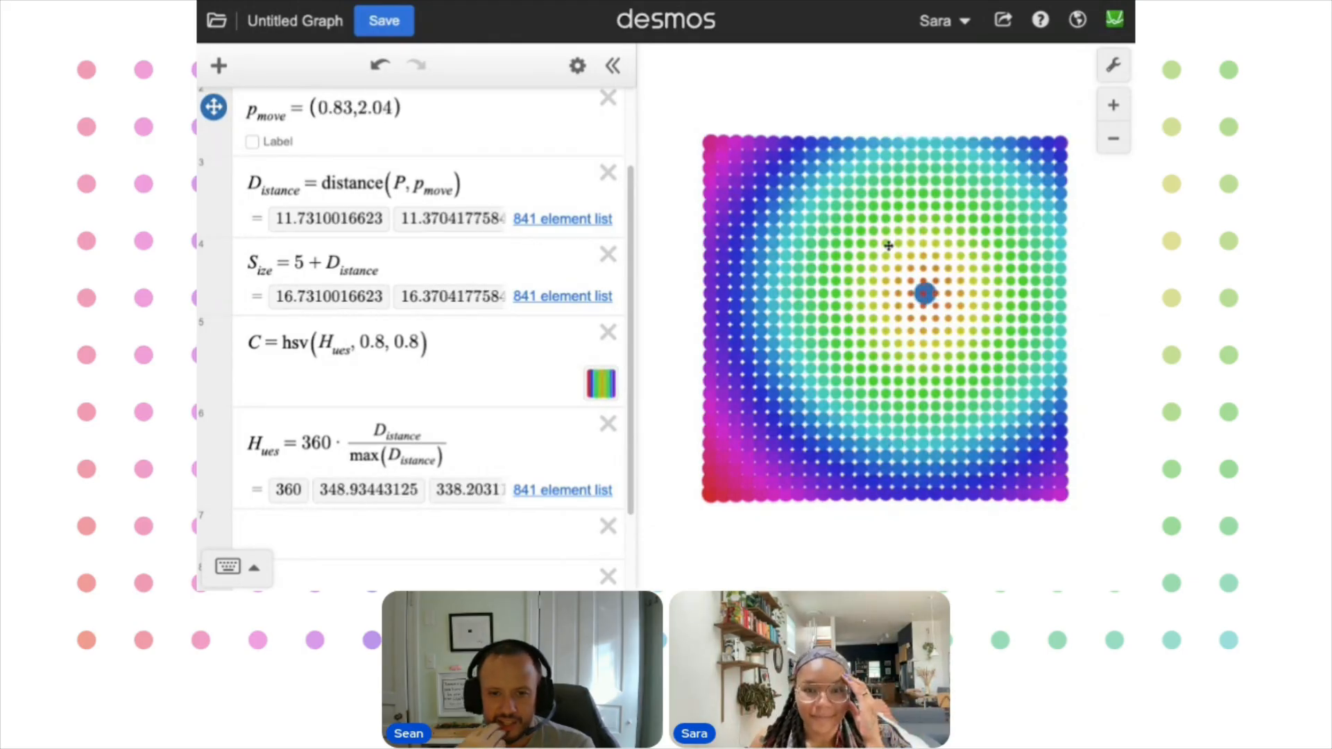
drag(900, 332, 734, 321)
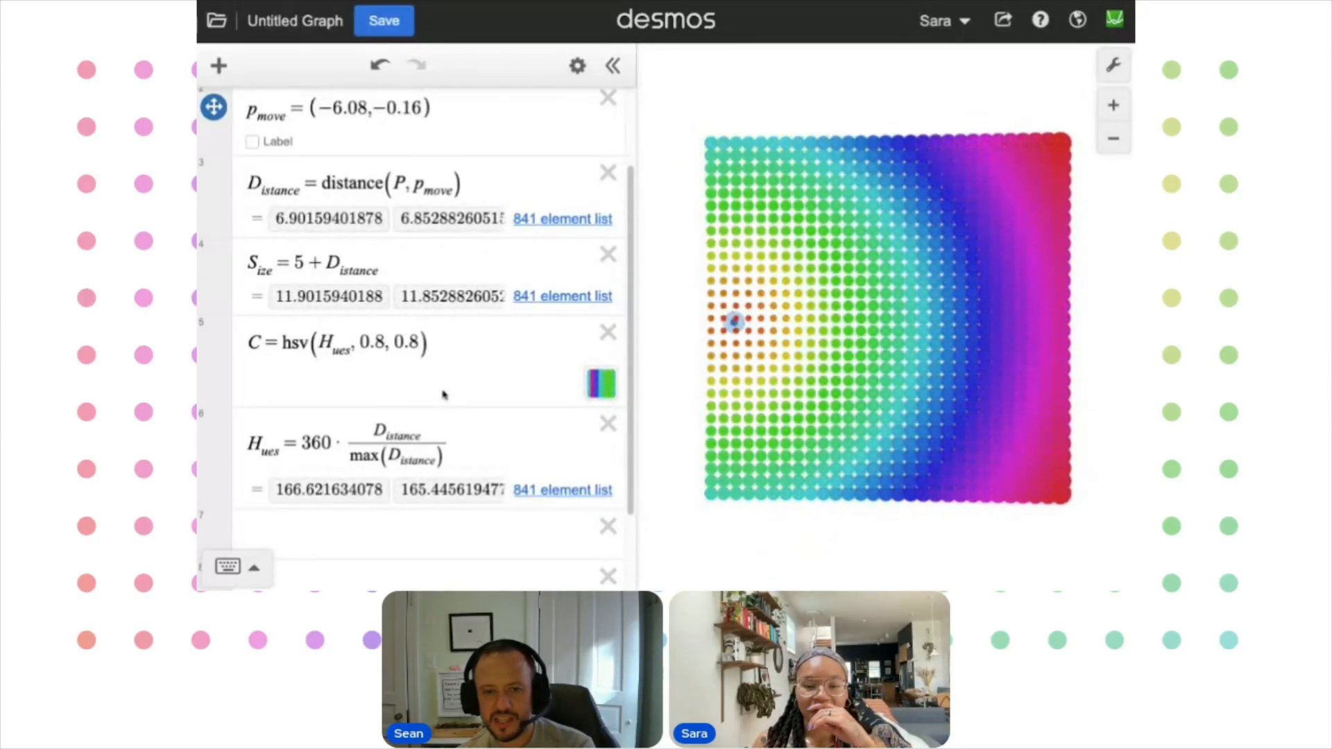
Put D_istance under a square root in the S_ize expression and move p_move near the grid's center, about (−0.43, 0.06)
click(292, 262)
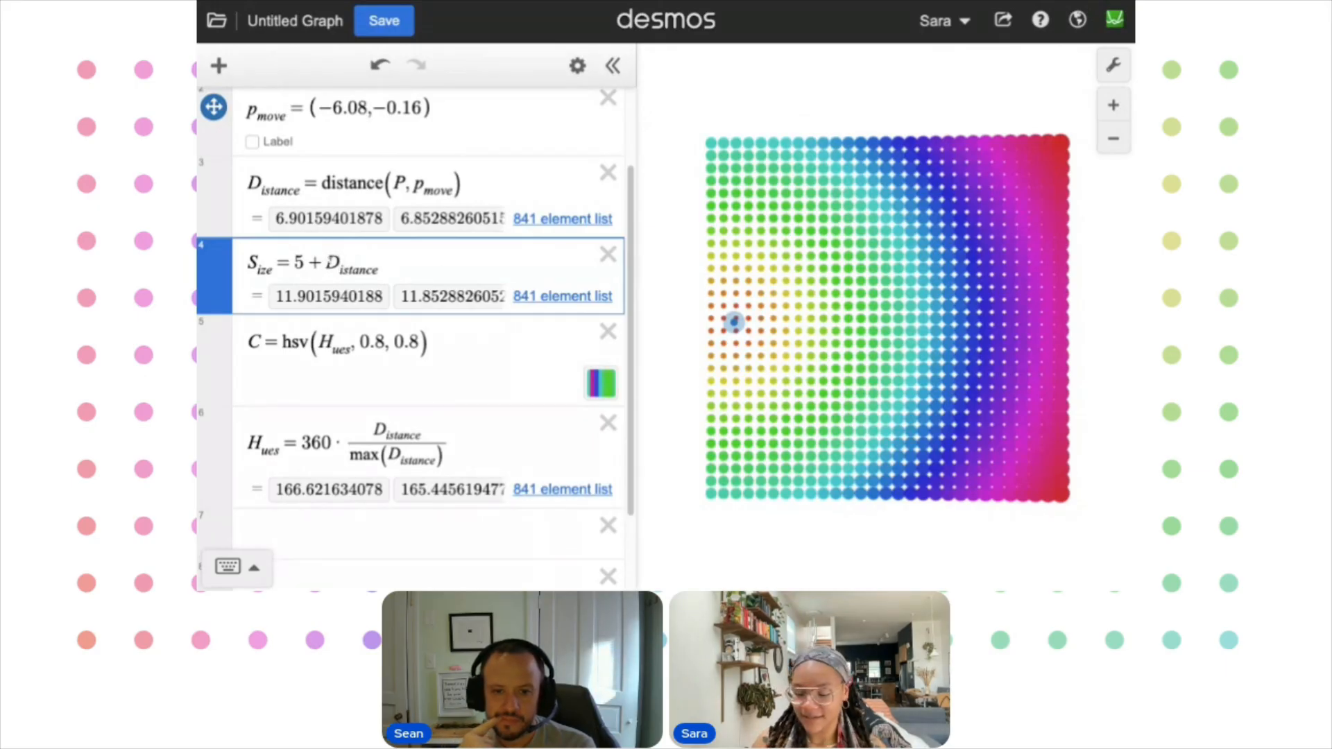
text(()
click(455, 256)
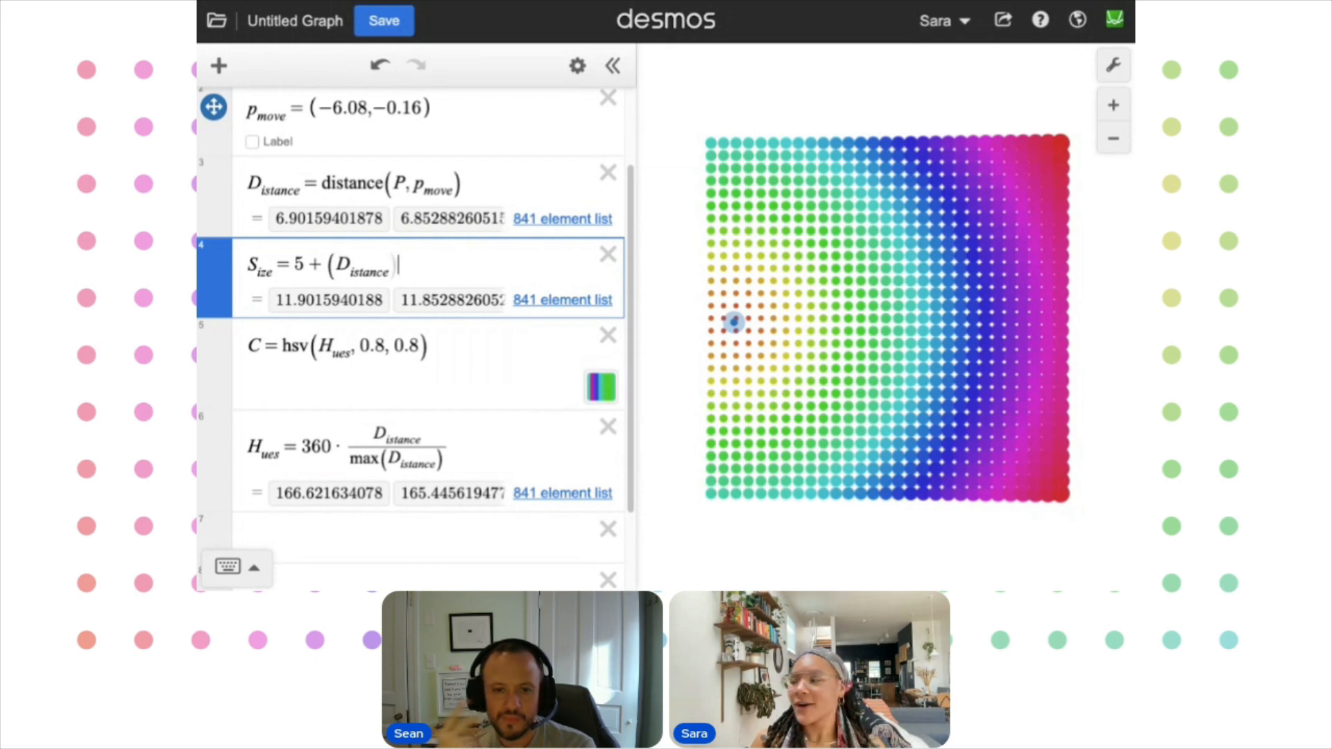
click(330, 267)
text(qrt)
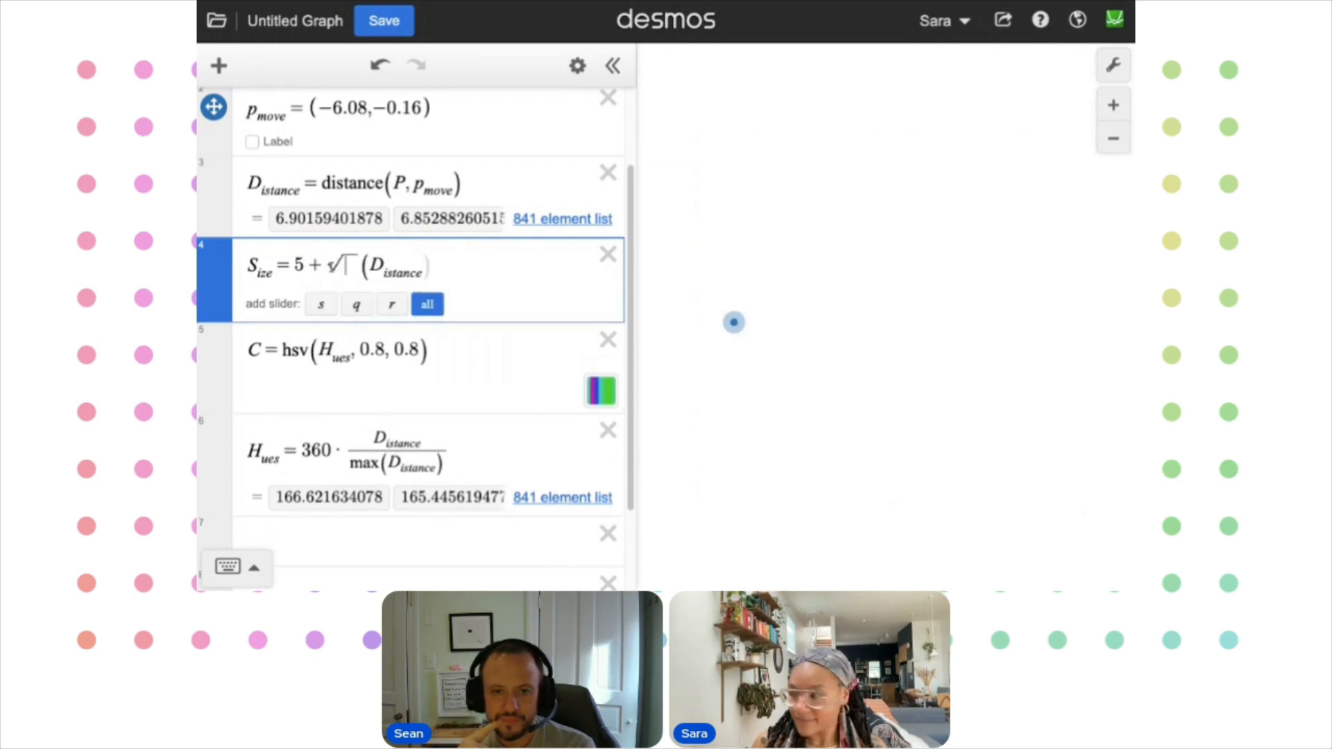
key(BackSpace)
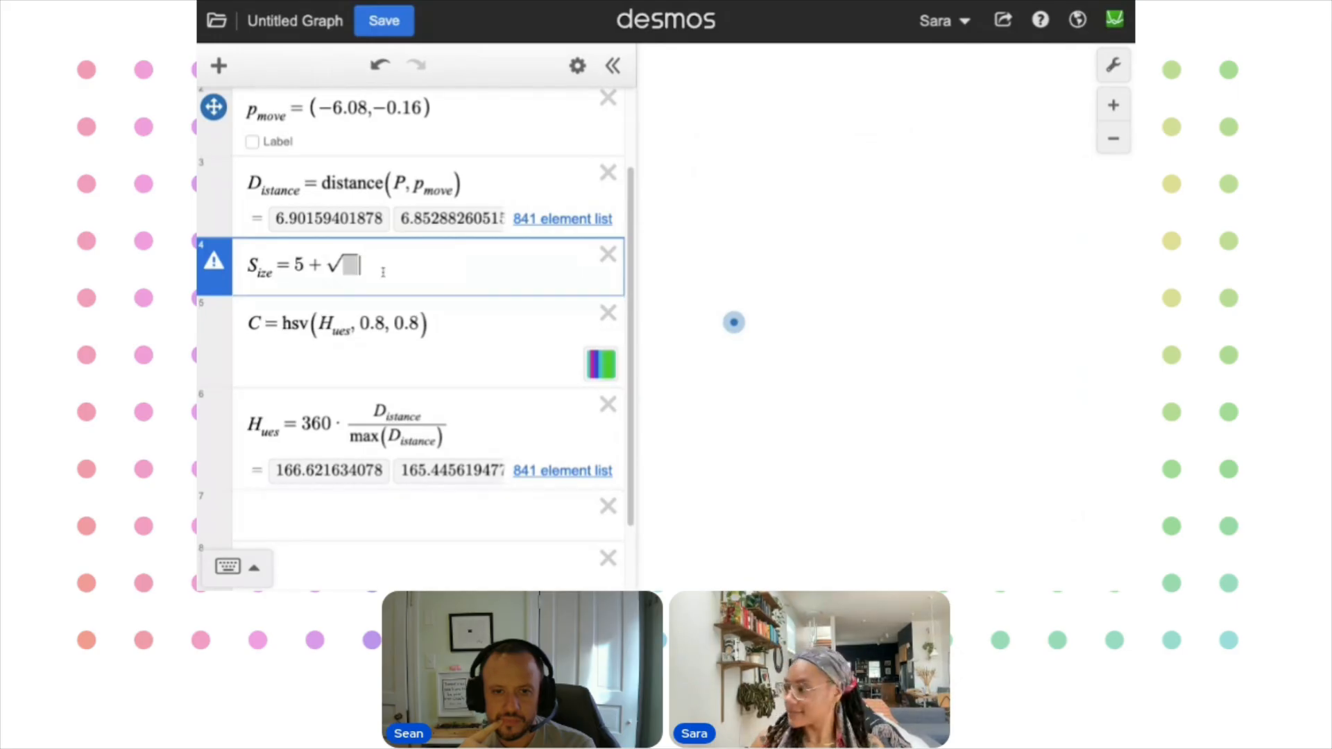
key(ctrl+z)
drag(734, 321, 876, 317)
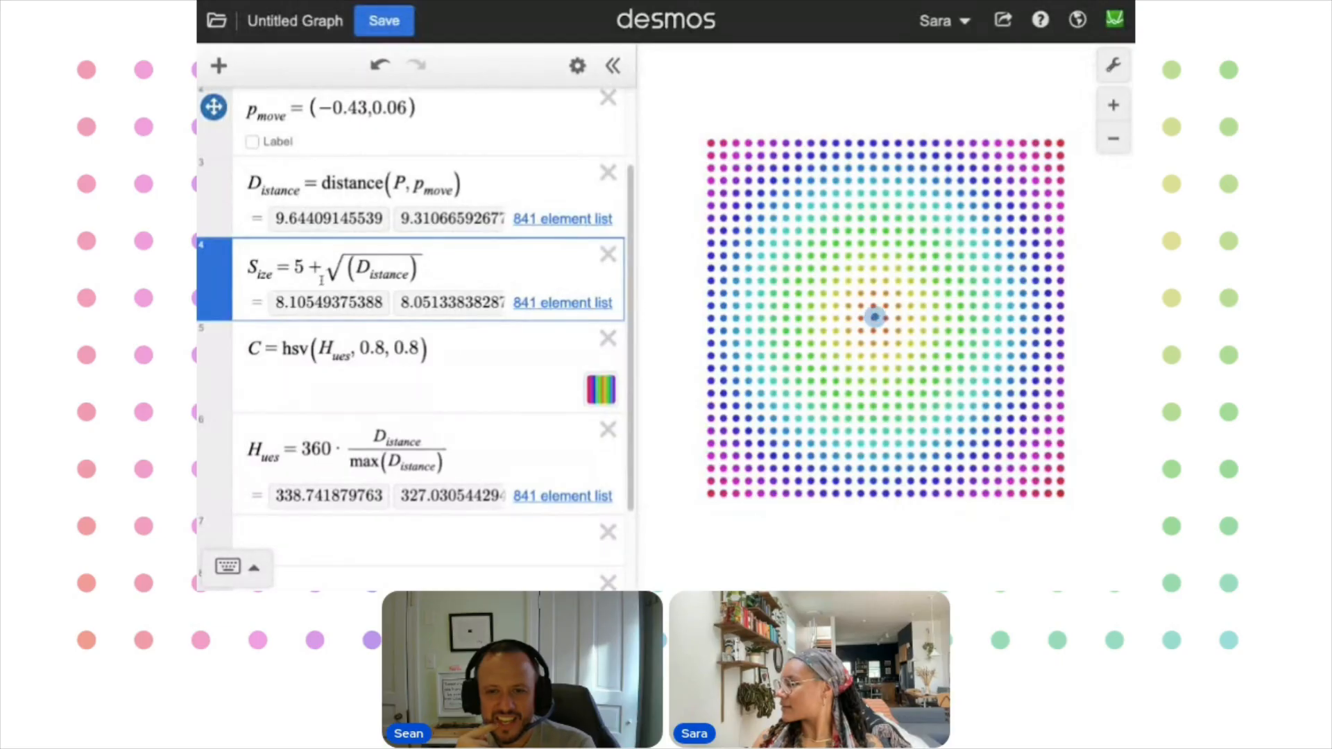
Multiply the square root in S_ize by 10, replace that factor with 5, and move p_move to about (−4.52, 0.95)
text(10)
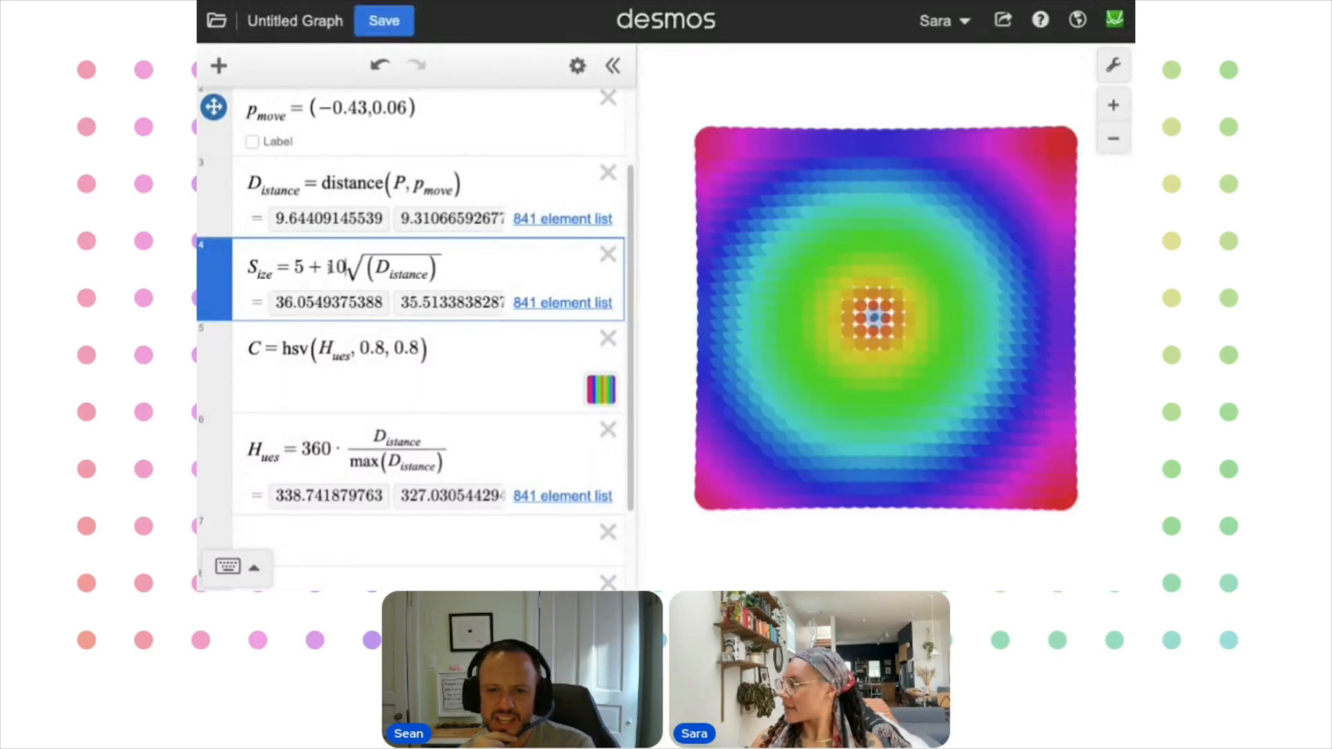
key(BackSpace)
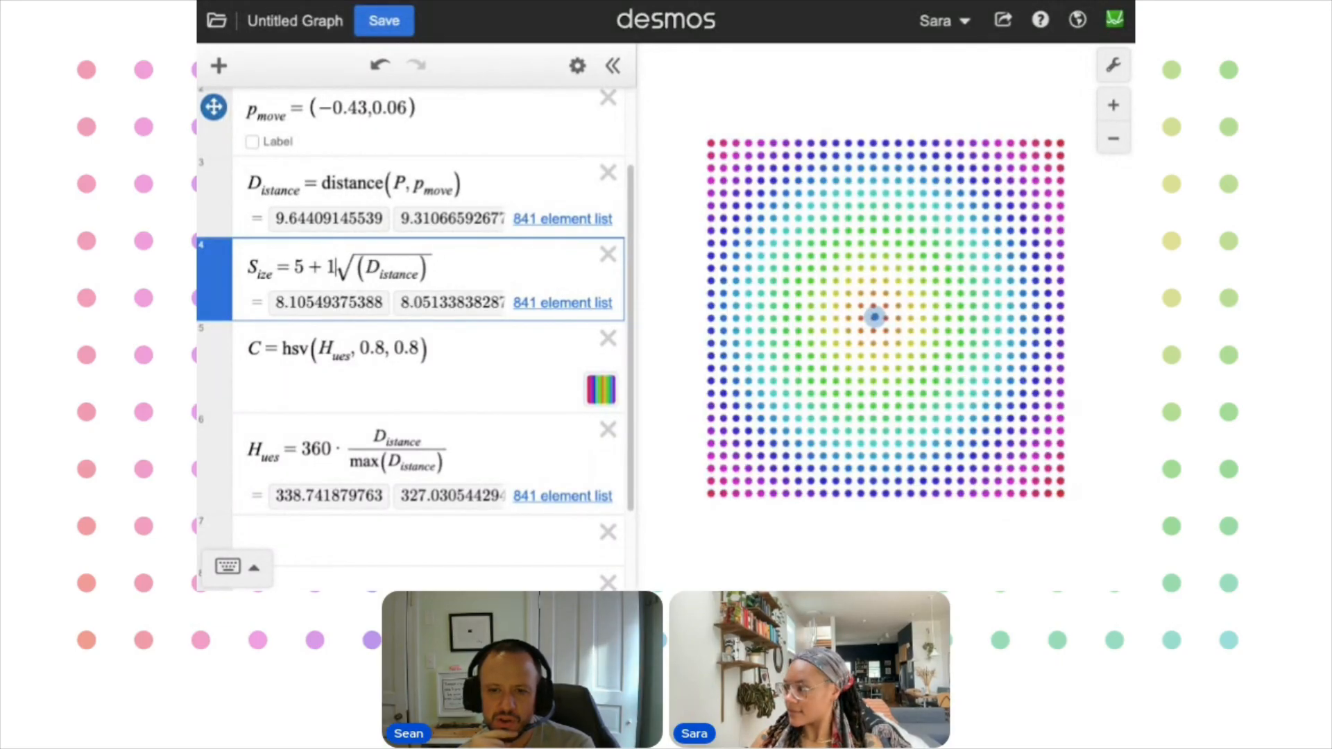
text(5)
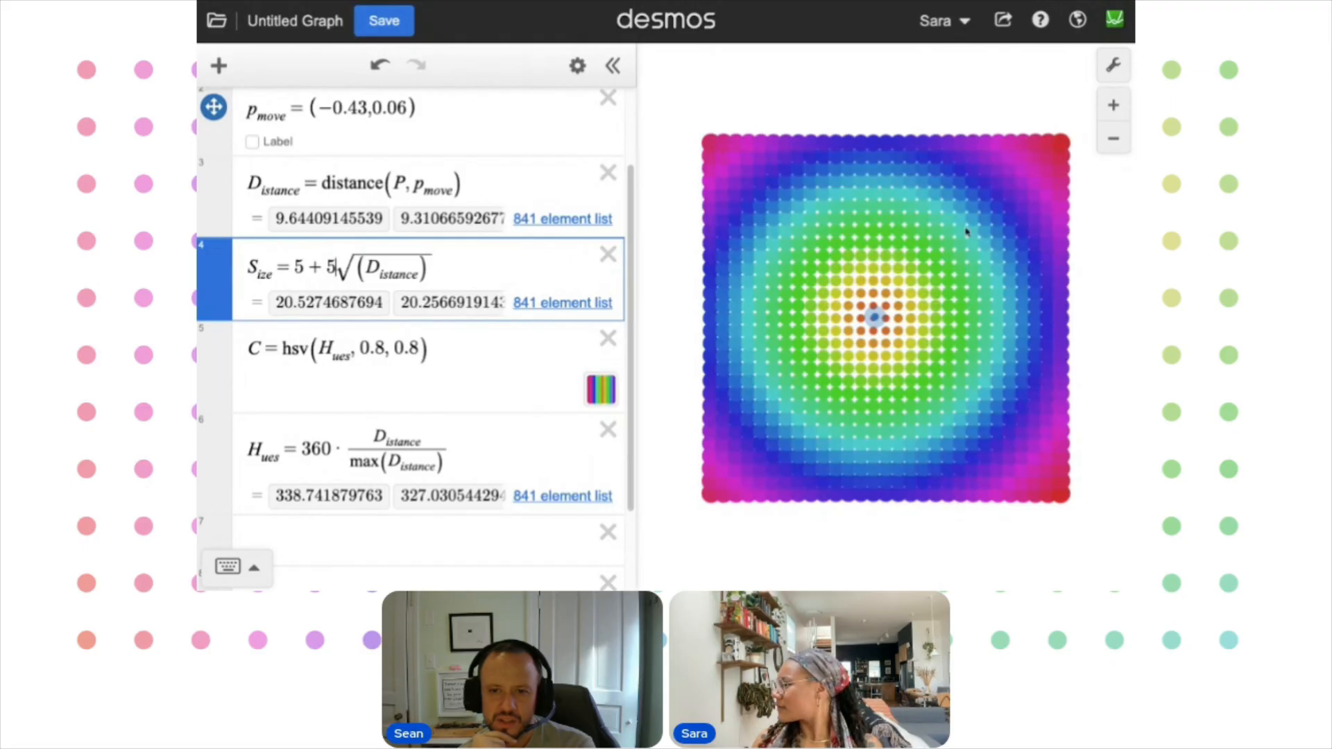
drag(891, 322, 761, 302)
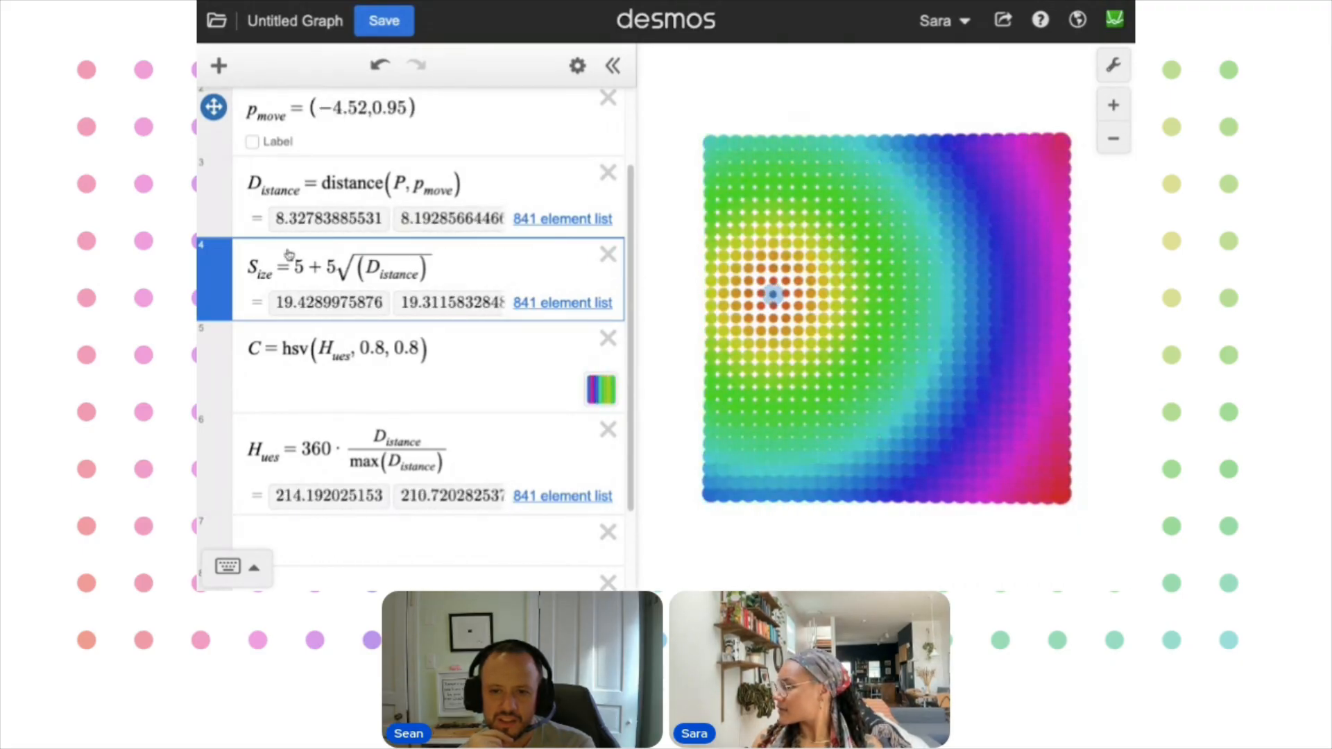
Remove the added constant from S_ize, keeping only 5 times the square root, and move p_move to about (−5.86, 0.5)
click(325, 268)
key(BackSpace)
key(BackSpace)
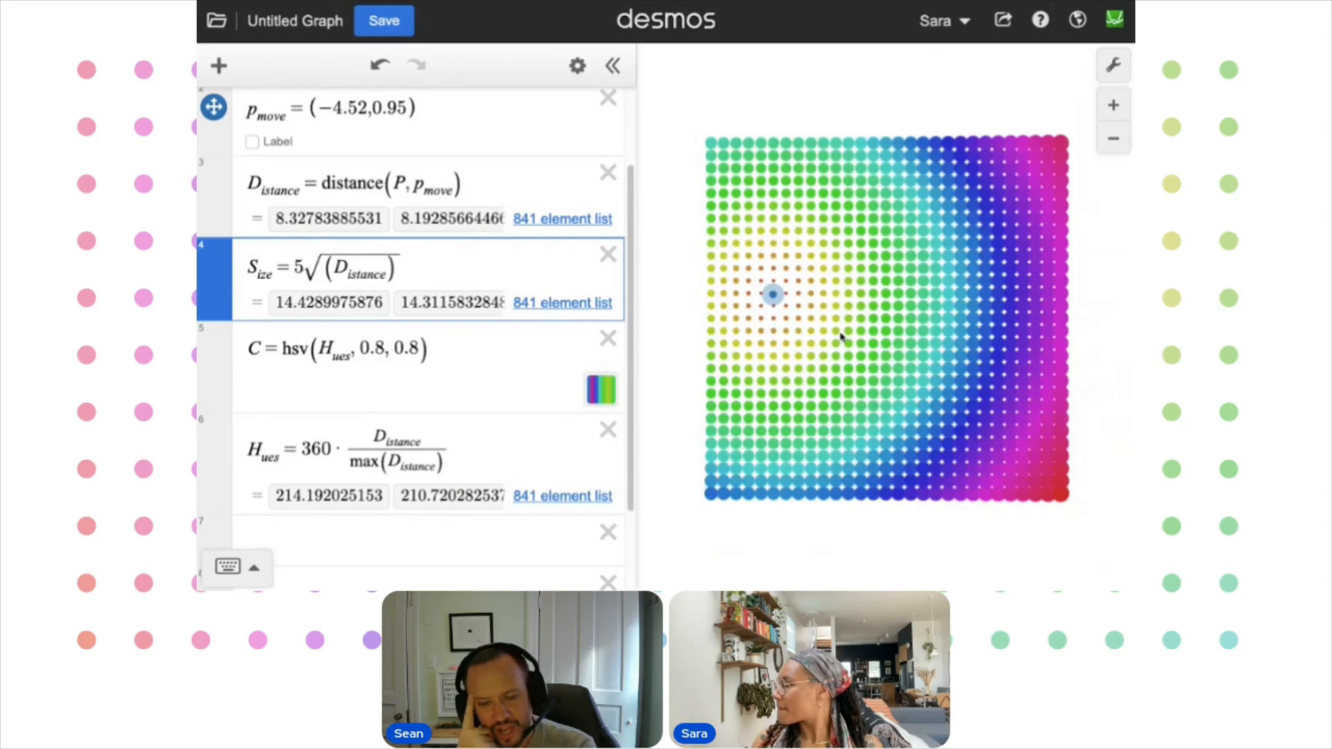
drag(788, 299, 744, 308)
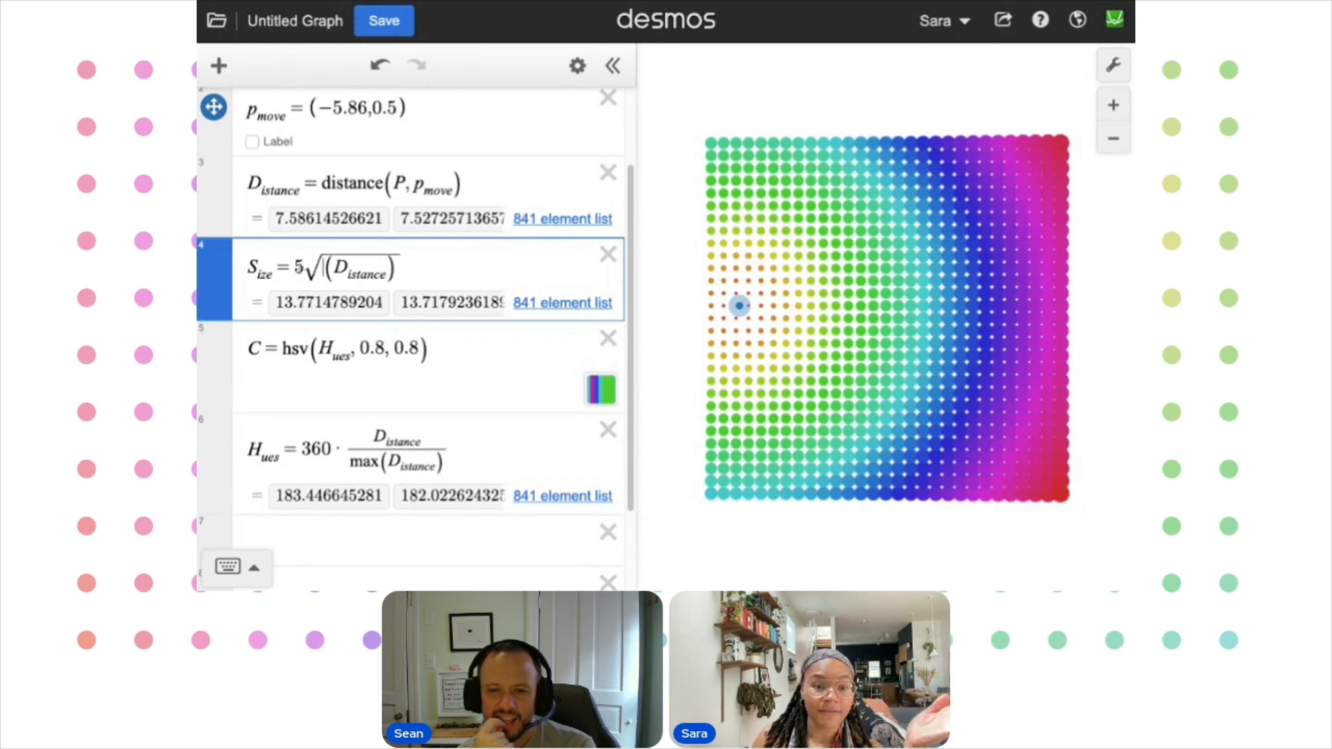
Remove the square root from S_ize, keeping 5 times D_istance, and move p_move around the grid to about (0.7, 1.6)
click(432, 265)
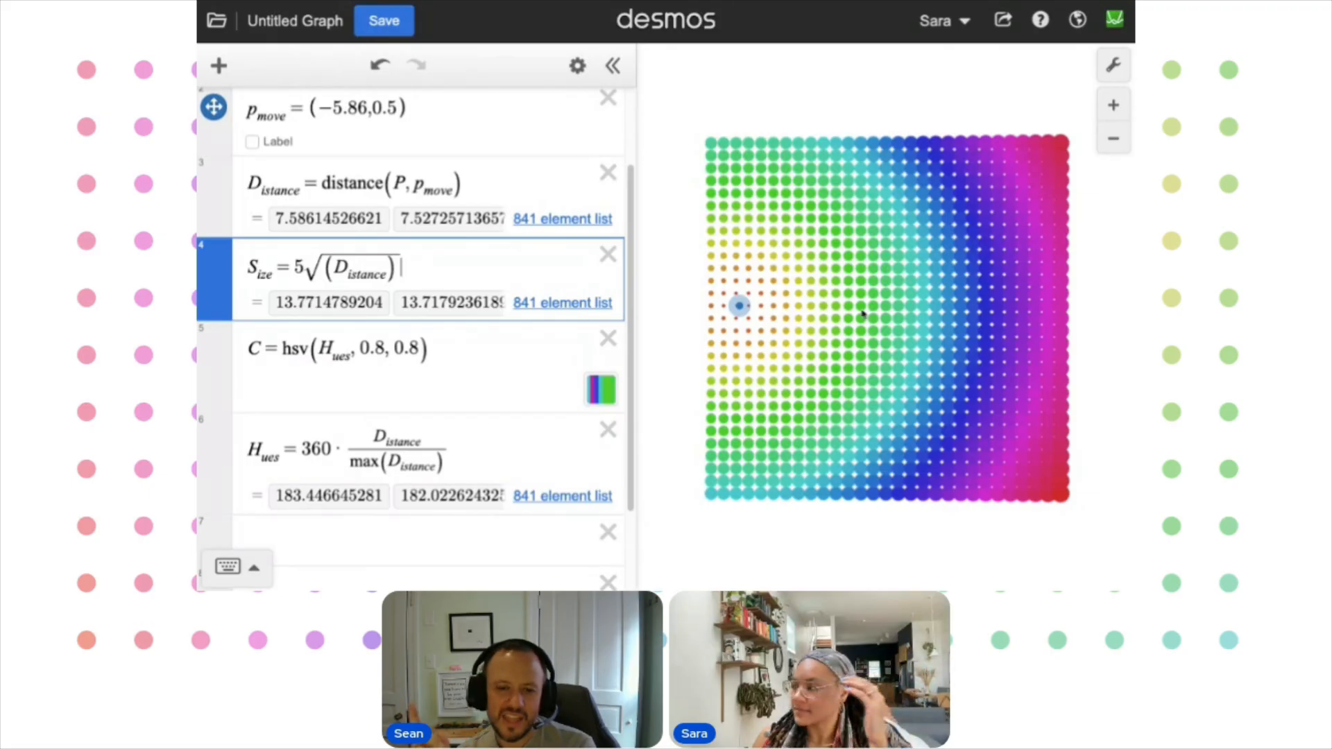
drag(749, 294, 873, 310)
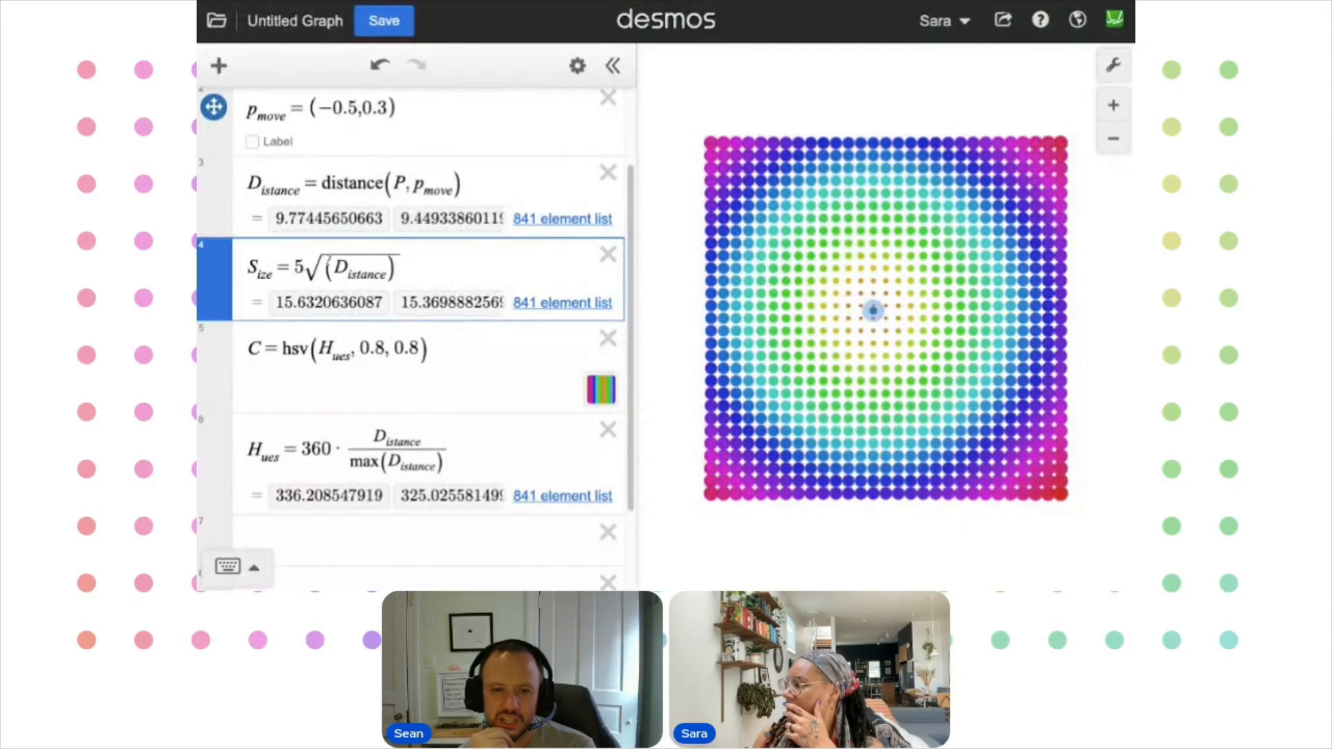
key(BackSpace)
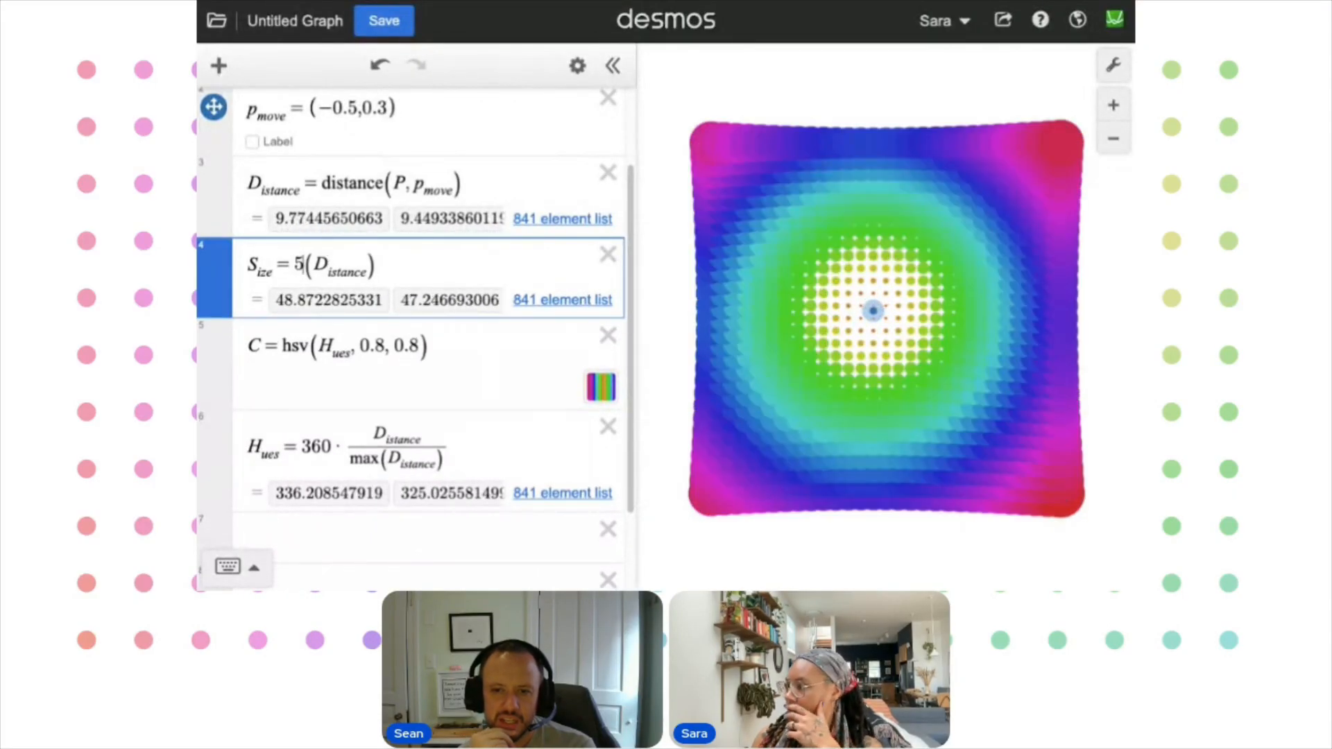
drag(873, 310, 750, 344)
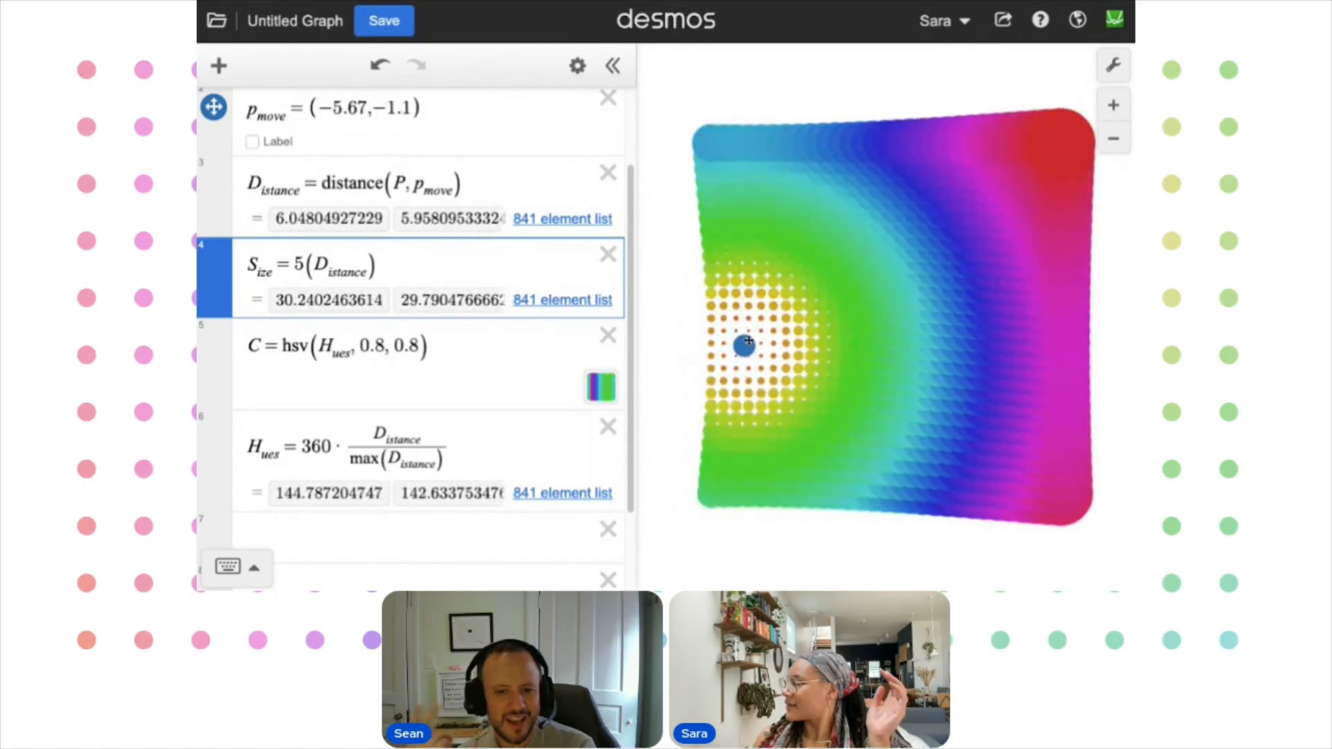
drag(739, 397, 906, 277)
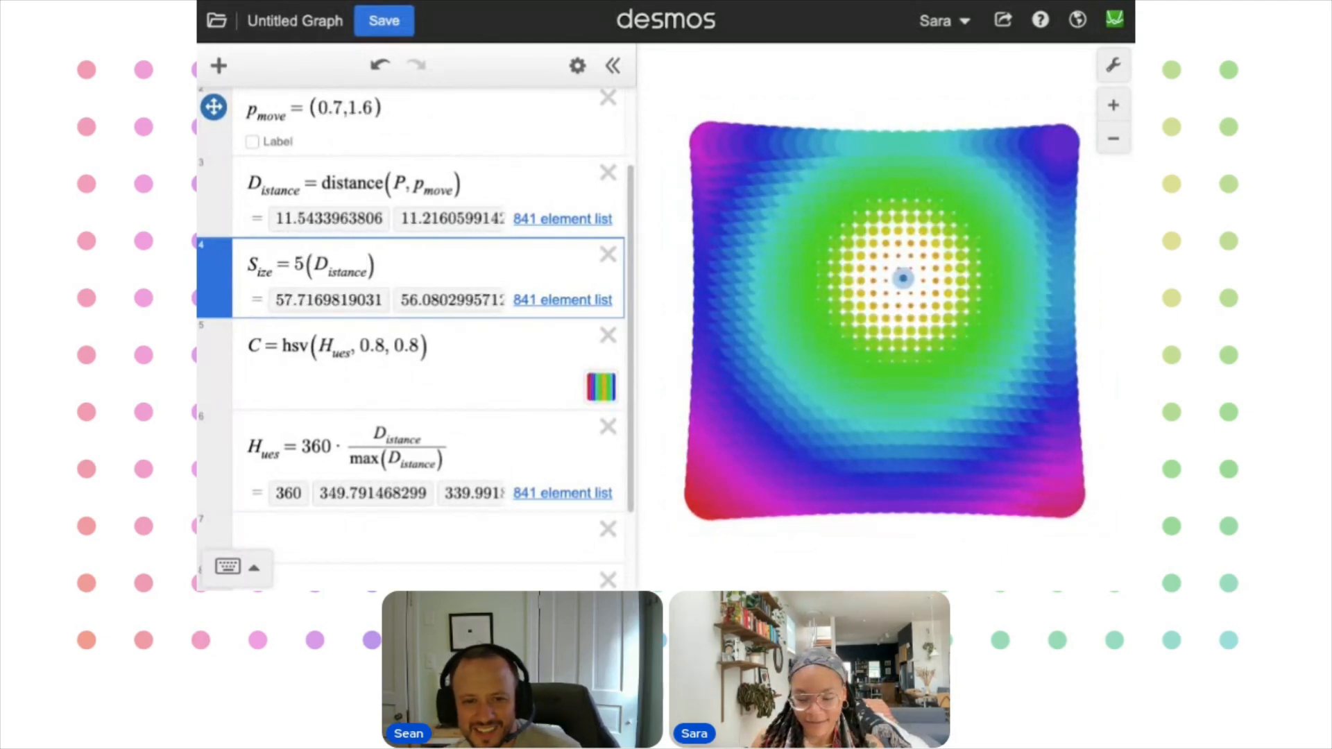
Square D_istance in the S_ize expression, delete the factor of 5, and move p_move to about (−3, 2)
text(^2)
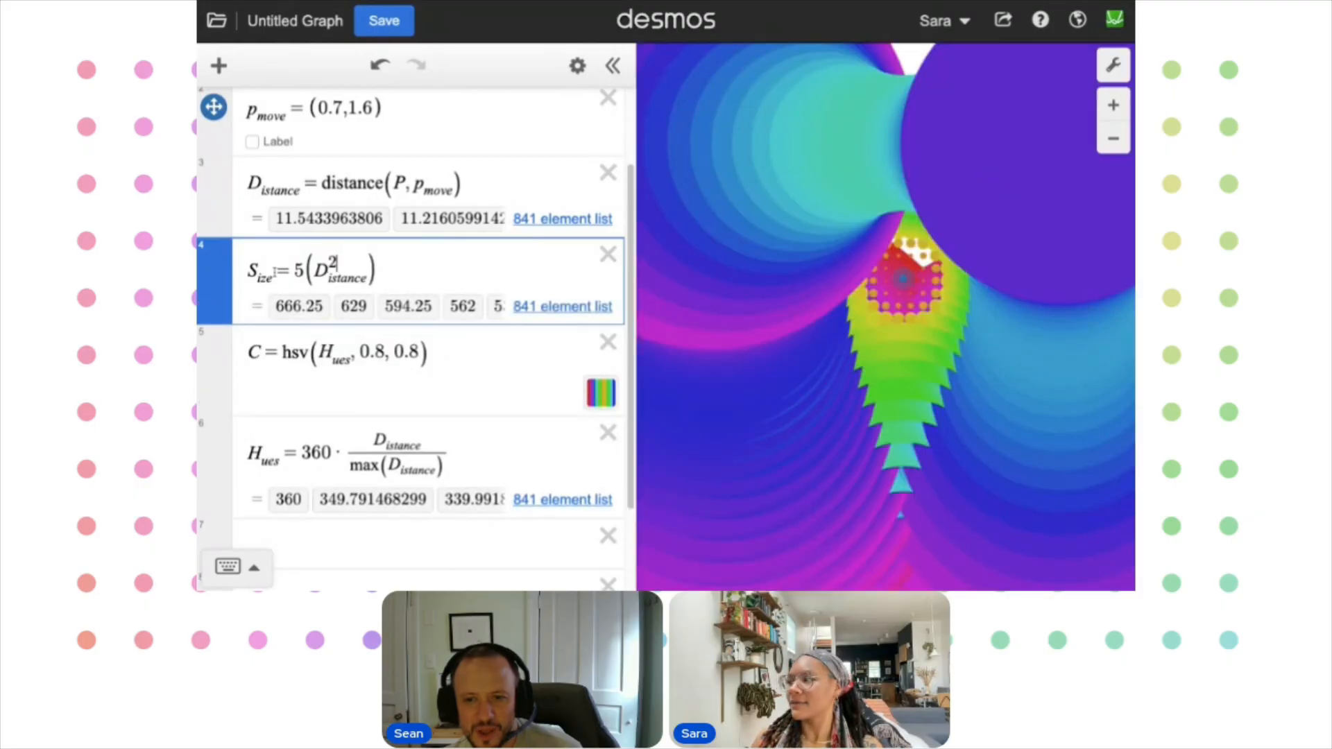
key(BackSpace)
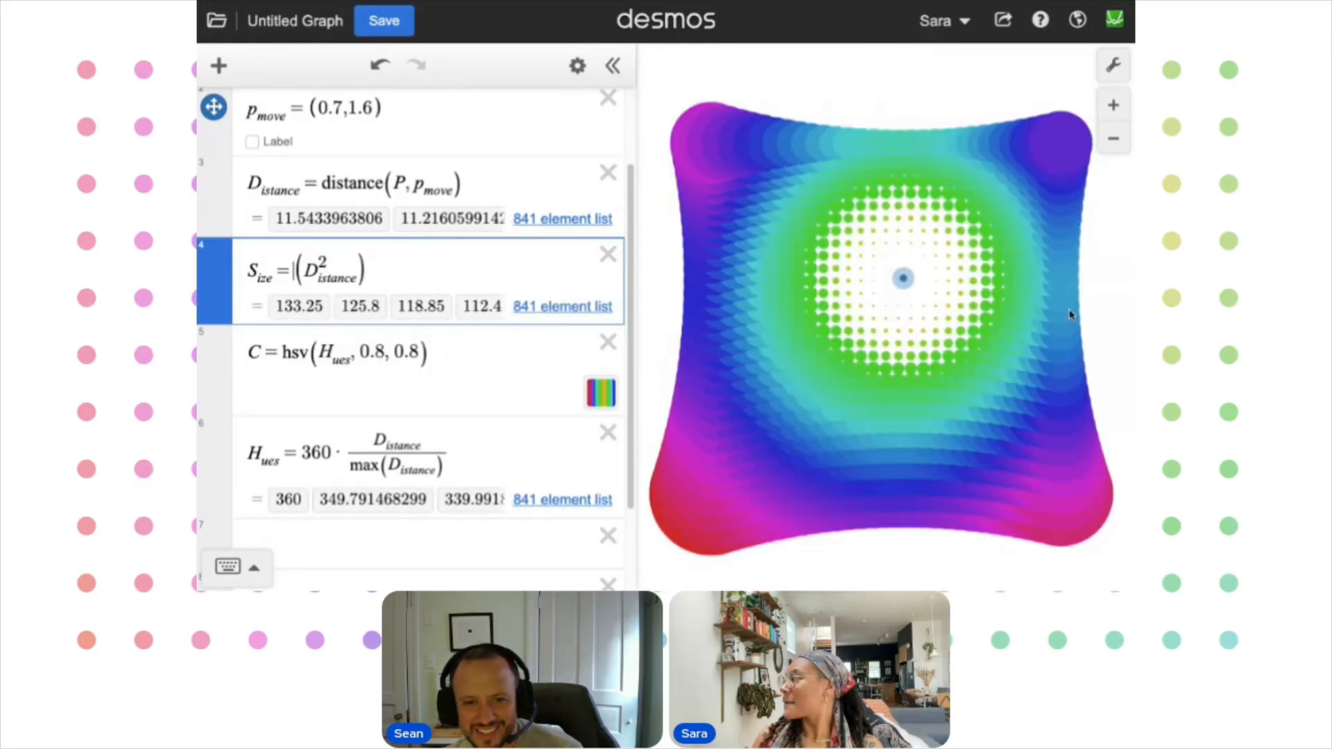
drag(908, 280, 810, 268)
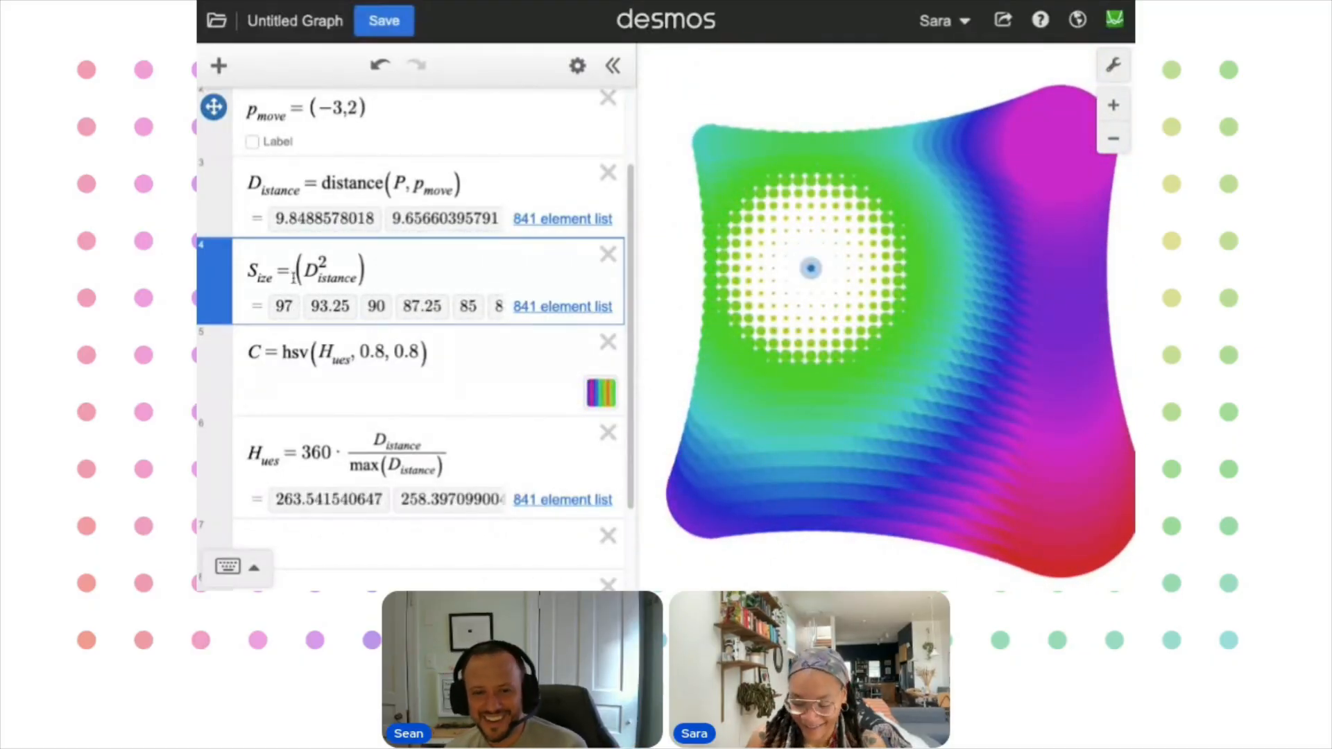
Try multipliers 0.5, 0.4, 0.1 and 0.2 for the squared distance in S_ize, and move p_move to about (−3.78, −1.83)
text(0.5)
key(BackSpace)
text(4)
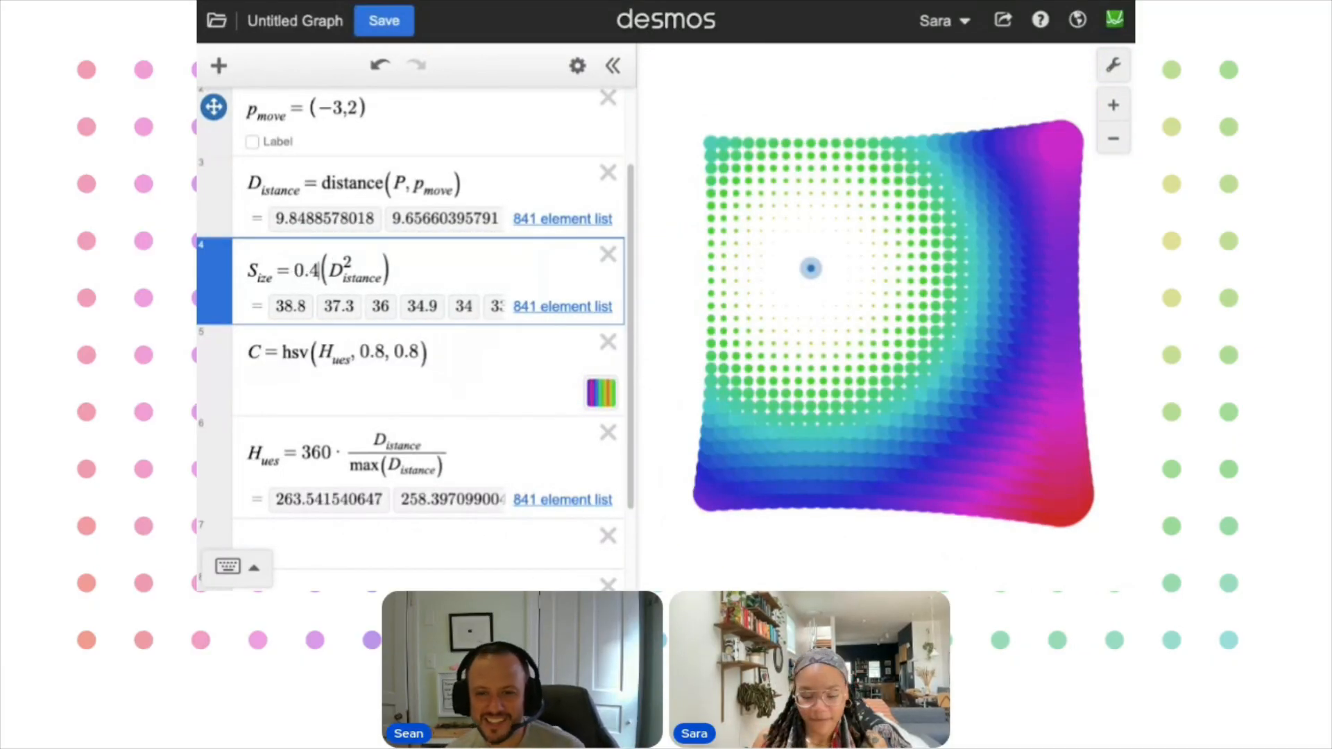
key(BackSpace)
text(1)
key(BackSpace)
text(2)
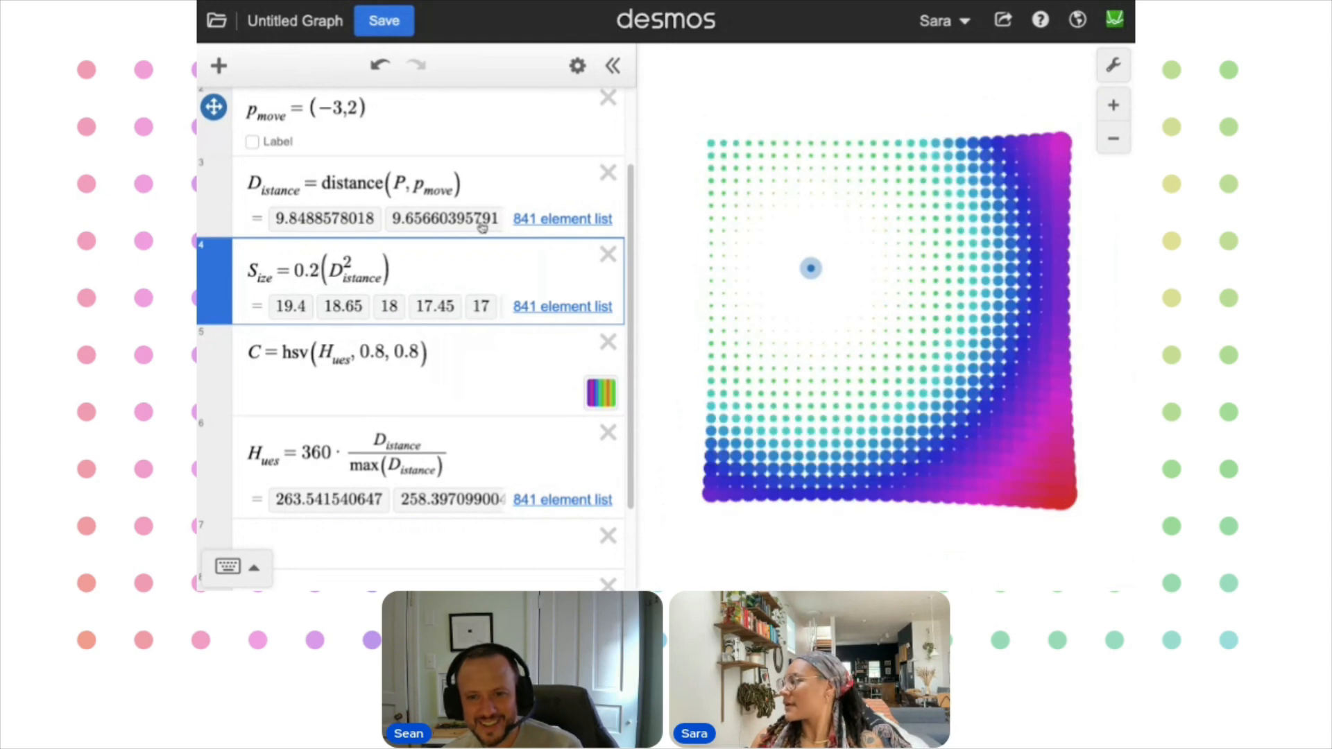
drag(811, 268, 791, 363)
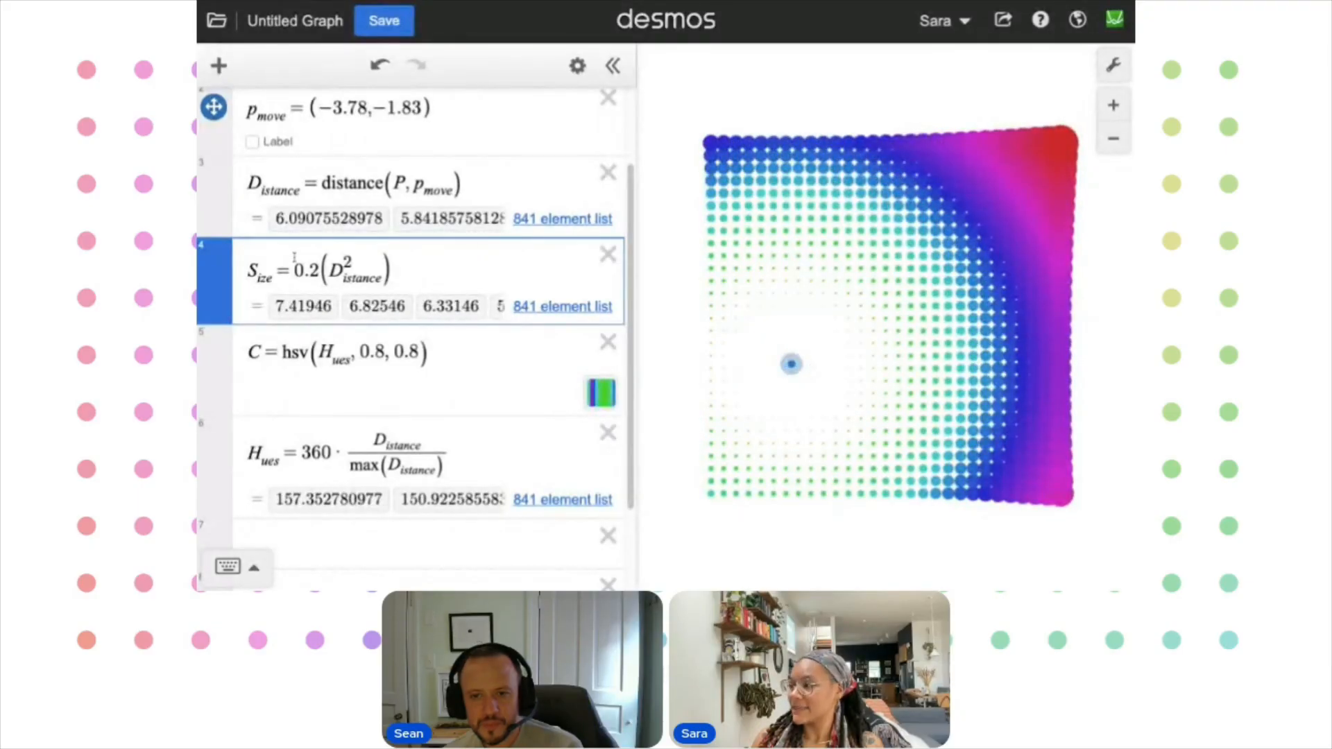
Change the S_ize expression to 5 + D_istance without the square, and move p_move to about (1.54, 0.1)
key(BackSpace)
key(BackSpace)
key(BackSpace)
key(BackSpace)
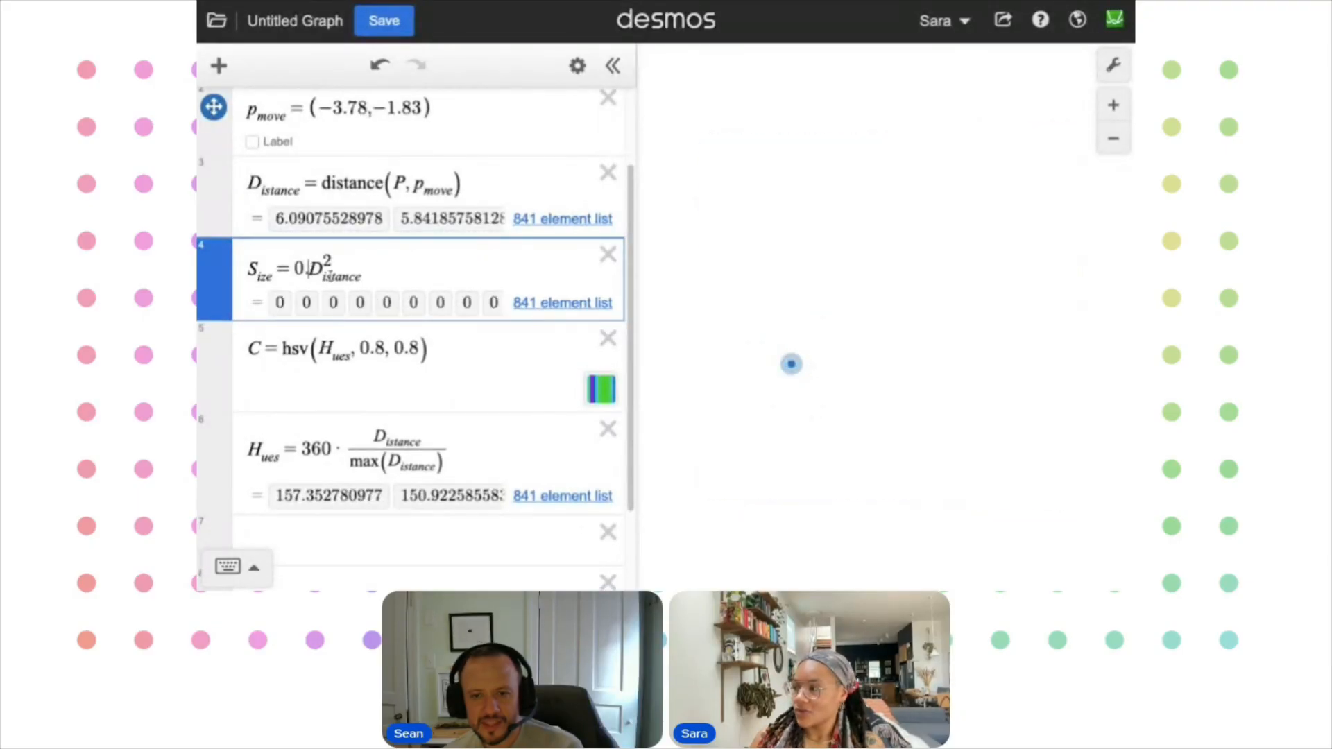
text(5+)
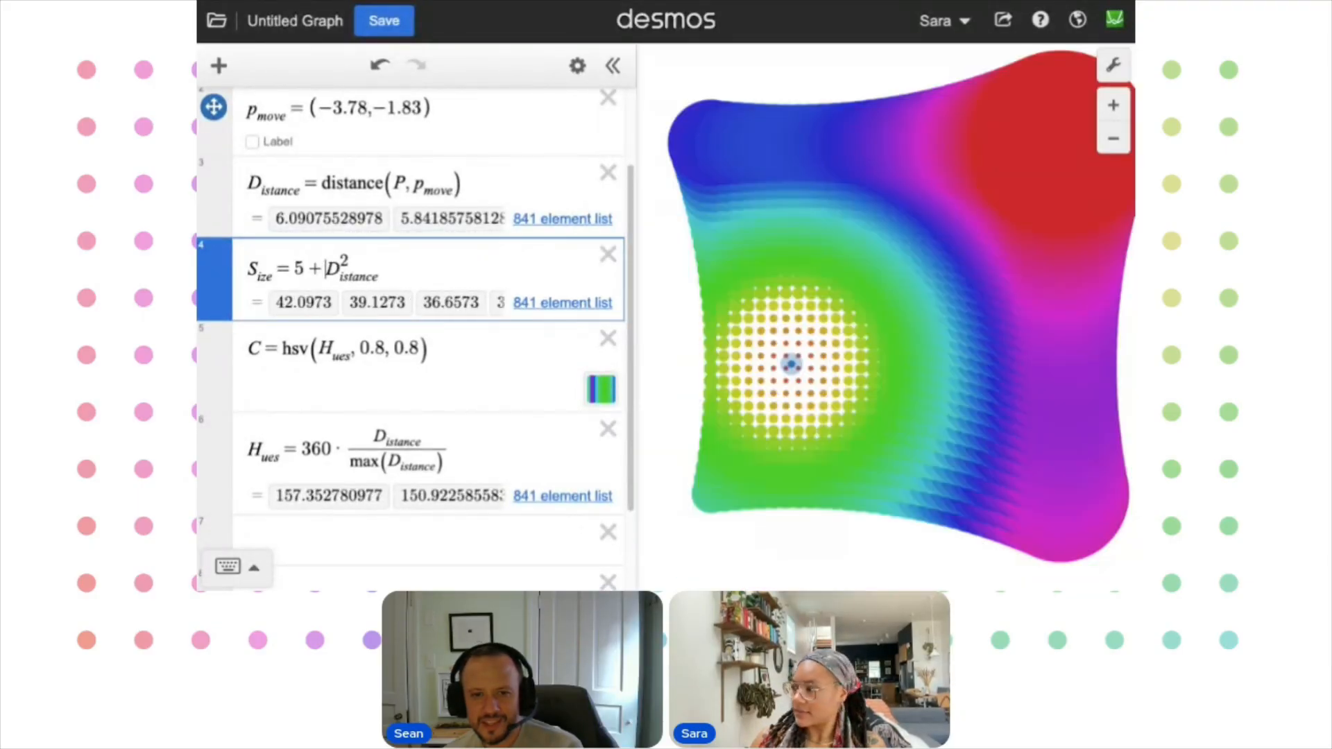
key(BackSpace)
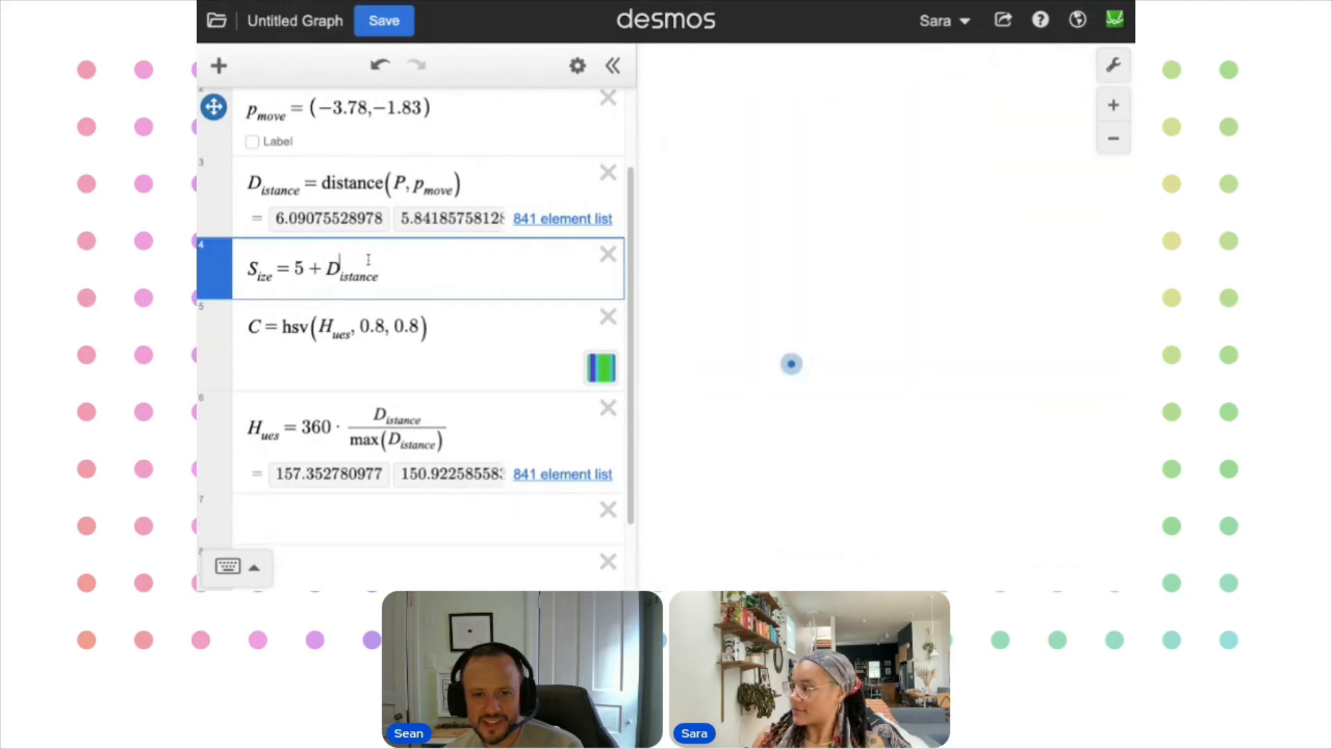
key(BackSpace)
drag(791, 362, 928, 320)
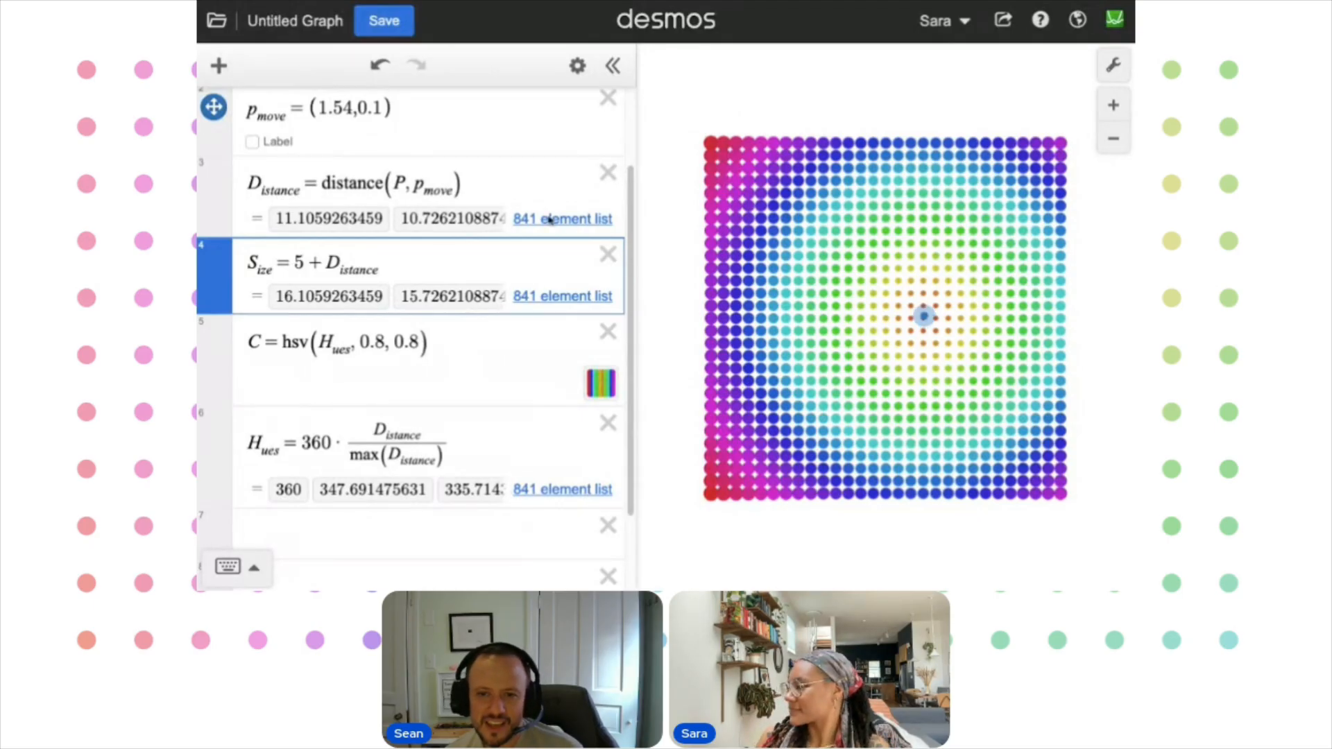
Color the p_move point black and move it slightly up and to the left within the grid
scroll(409, 264, down, 1)
scroll(409, 264, down, 1)
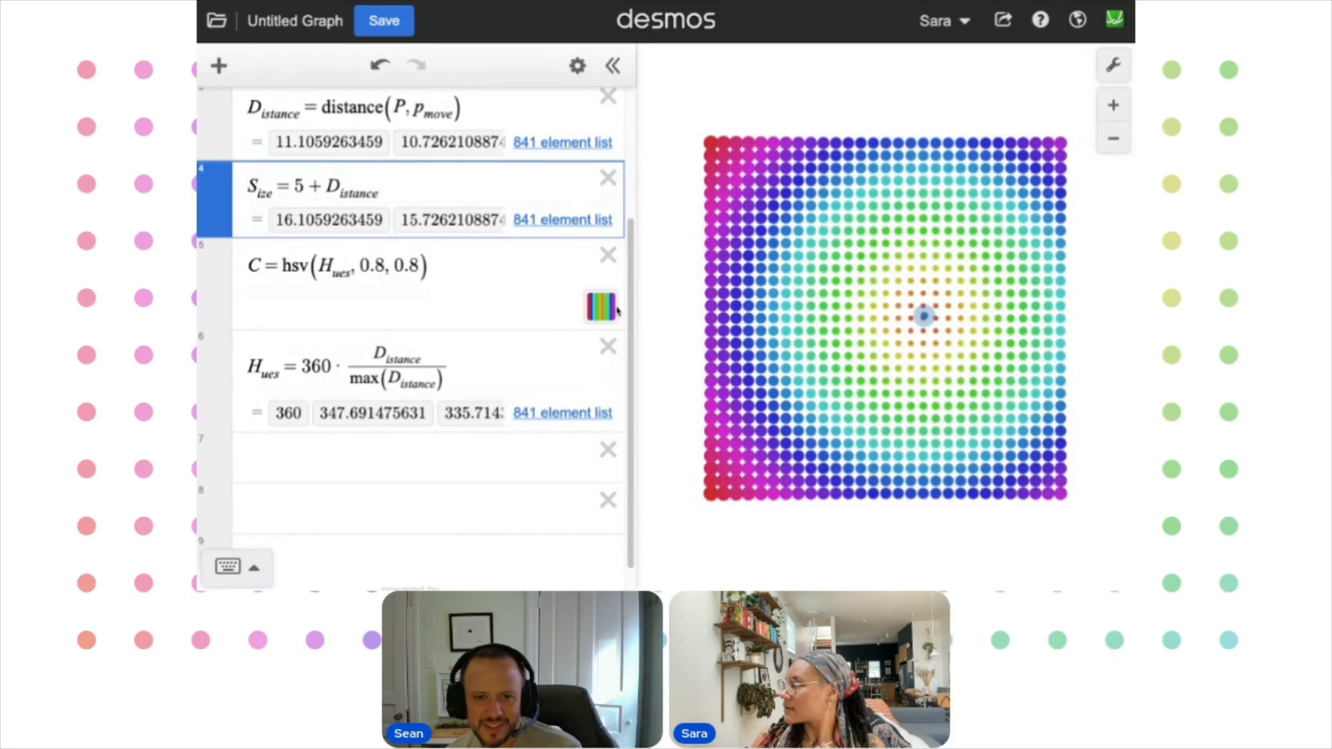
scroll(233, 228, up, 3)
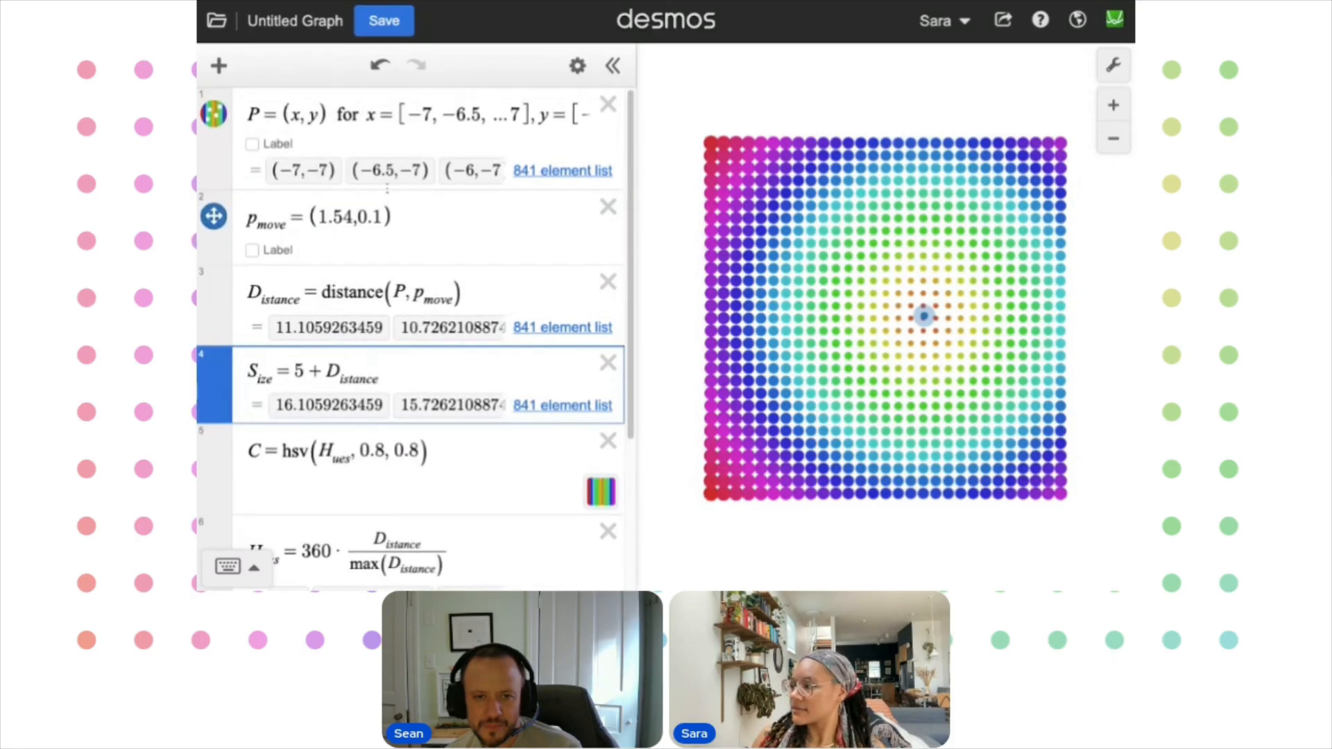
click(214, 217)
click(417, 340)
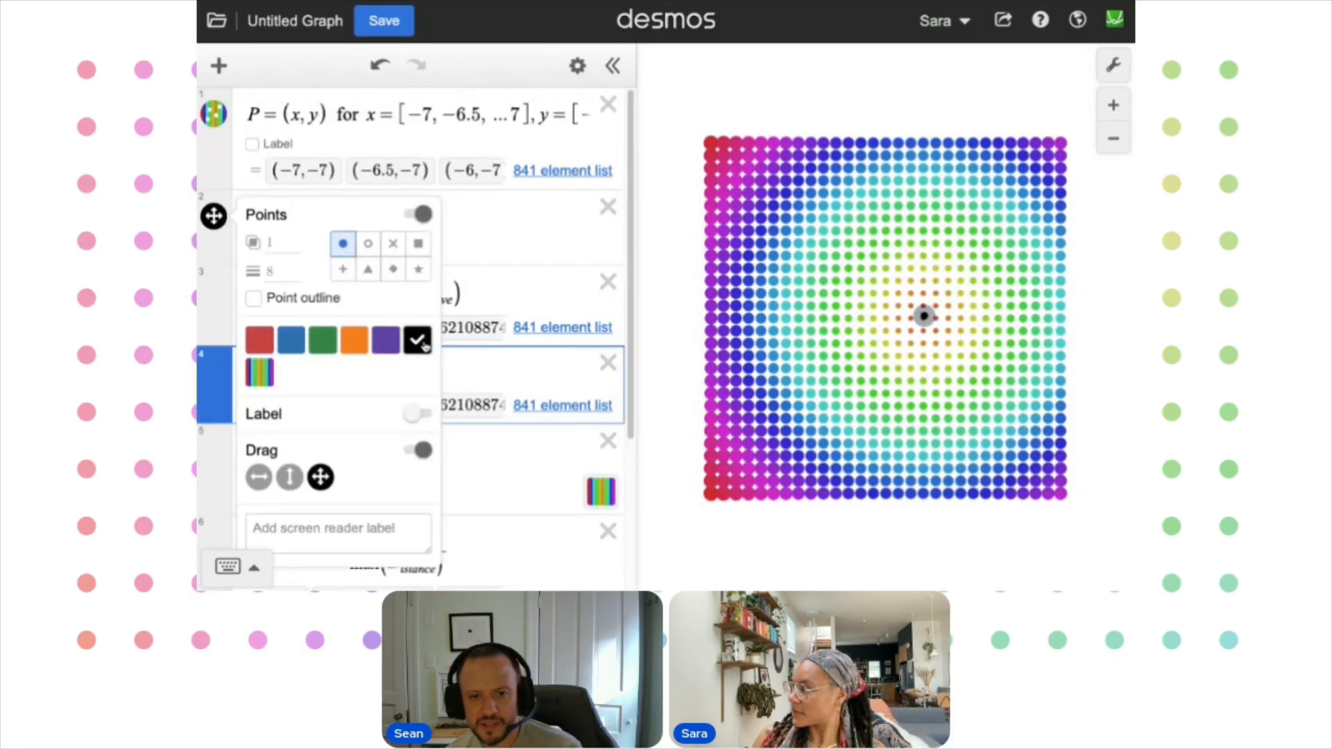
click(514, 236)
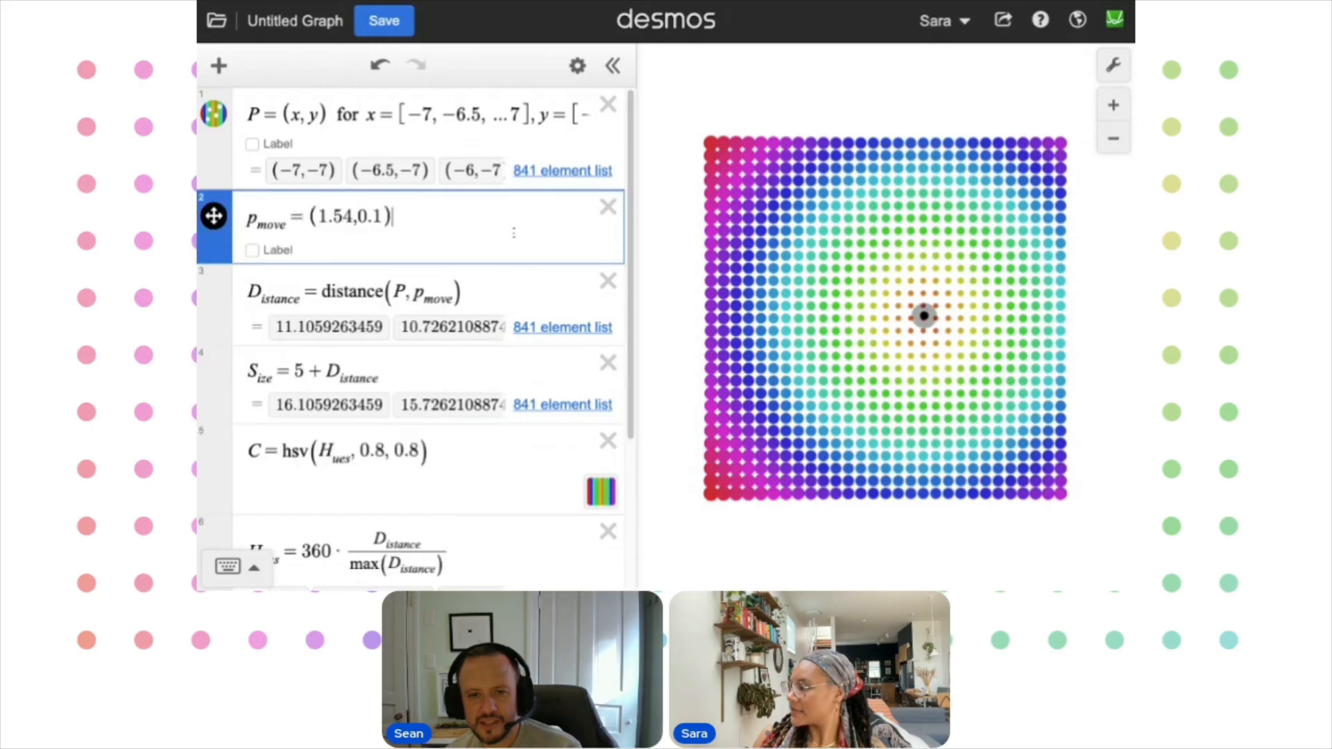
scroll(535, 356, down, 3)
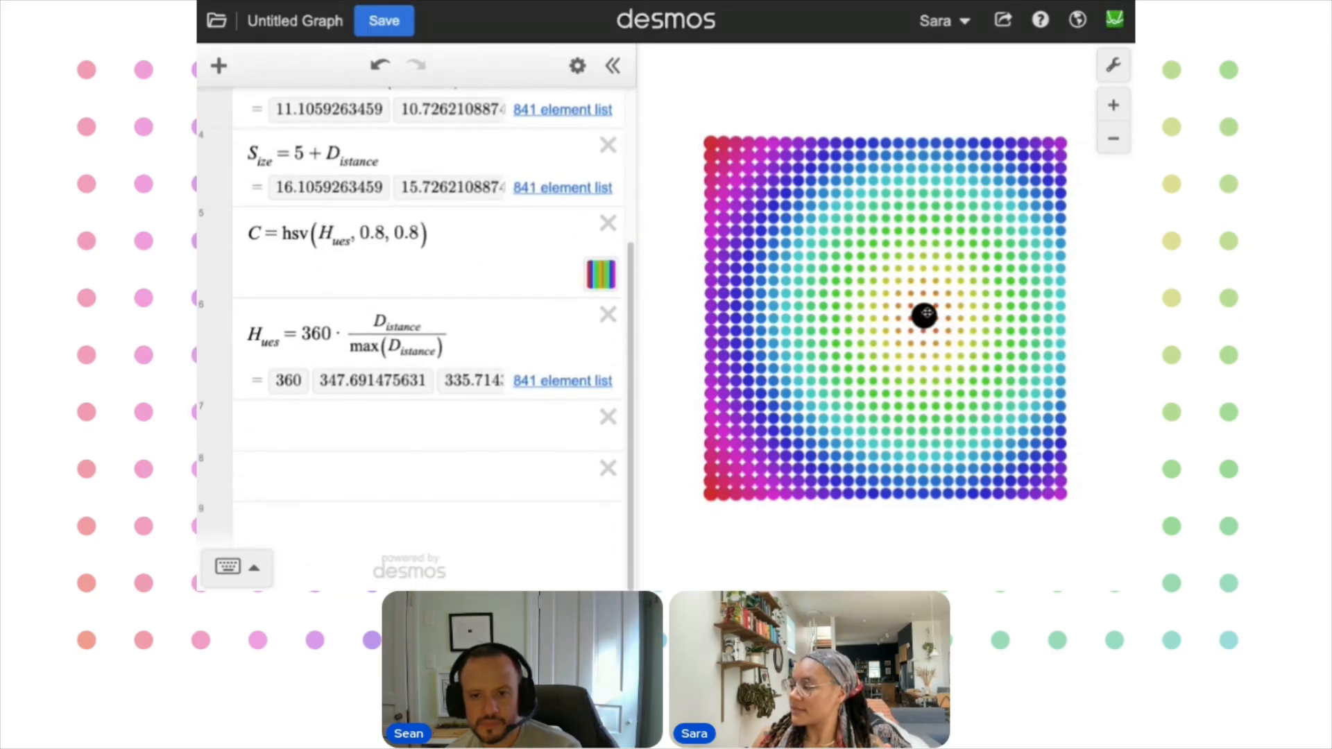
drag(926, 314, 897, 292)
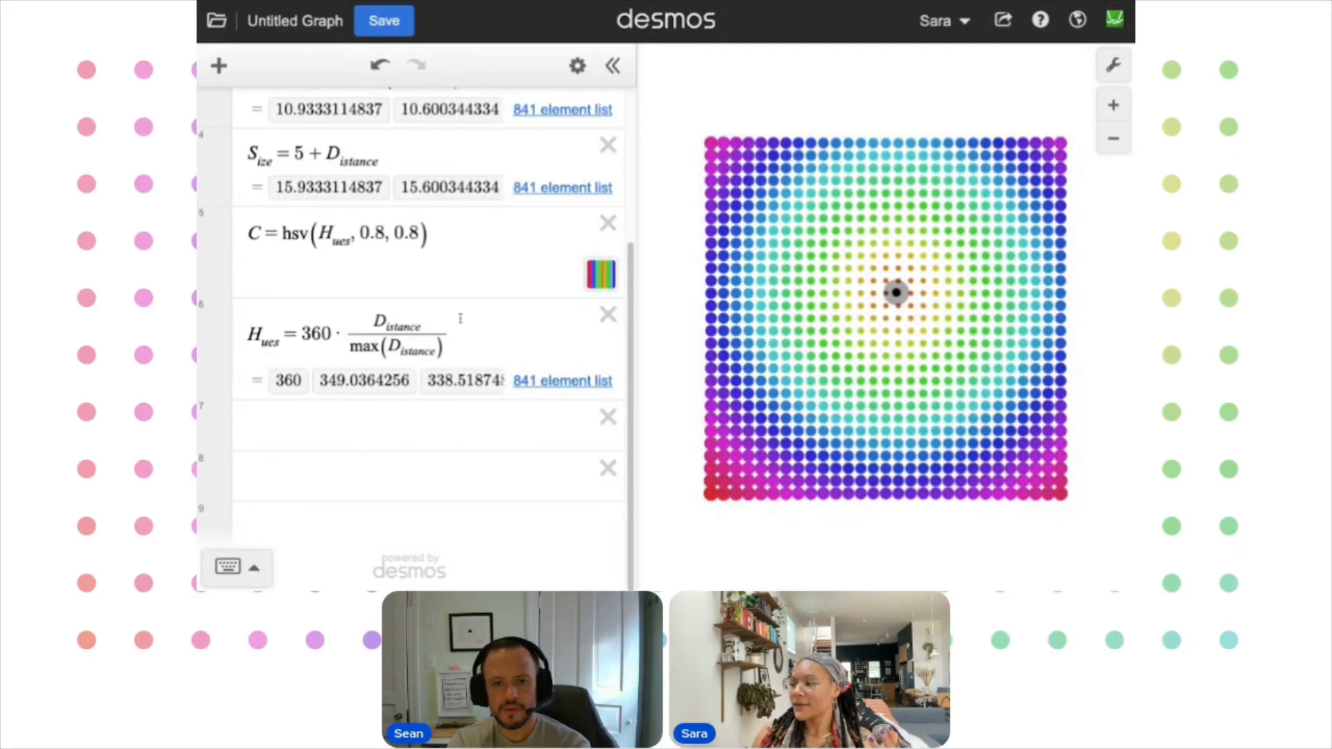
Try a fixed hue of 260 in the C expression, and replace it with 360 · 6/7
drag(325, 219, 338, 235)
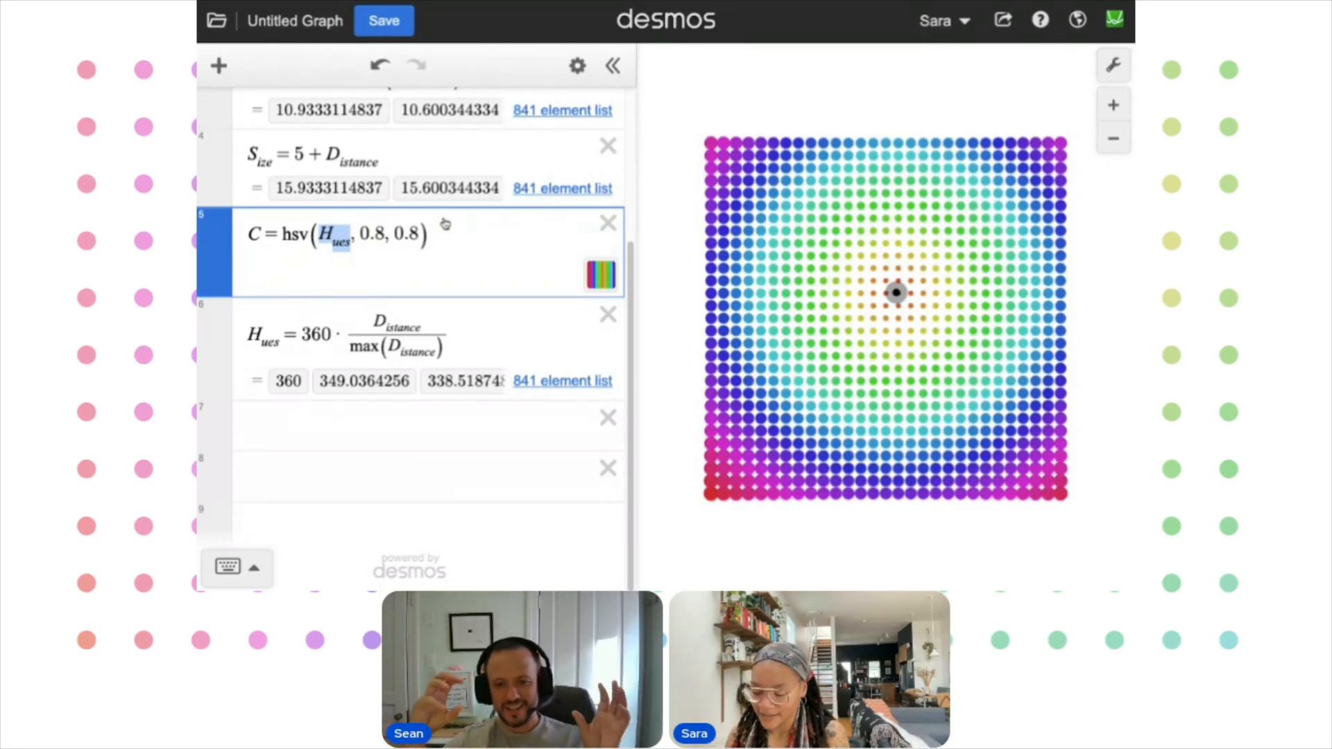
text(260)
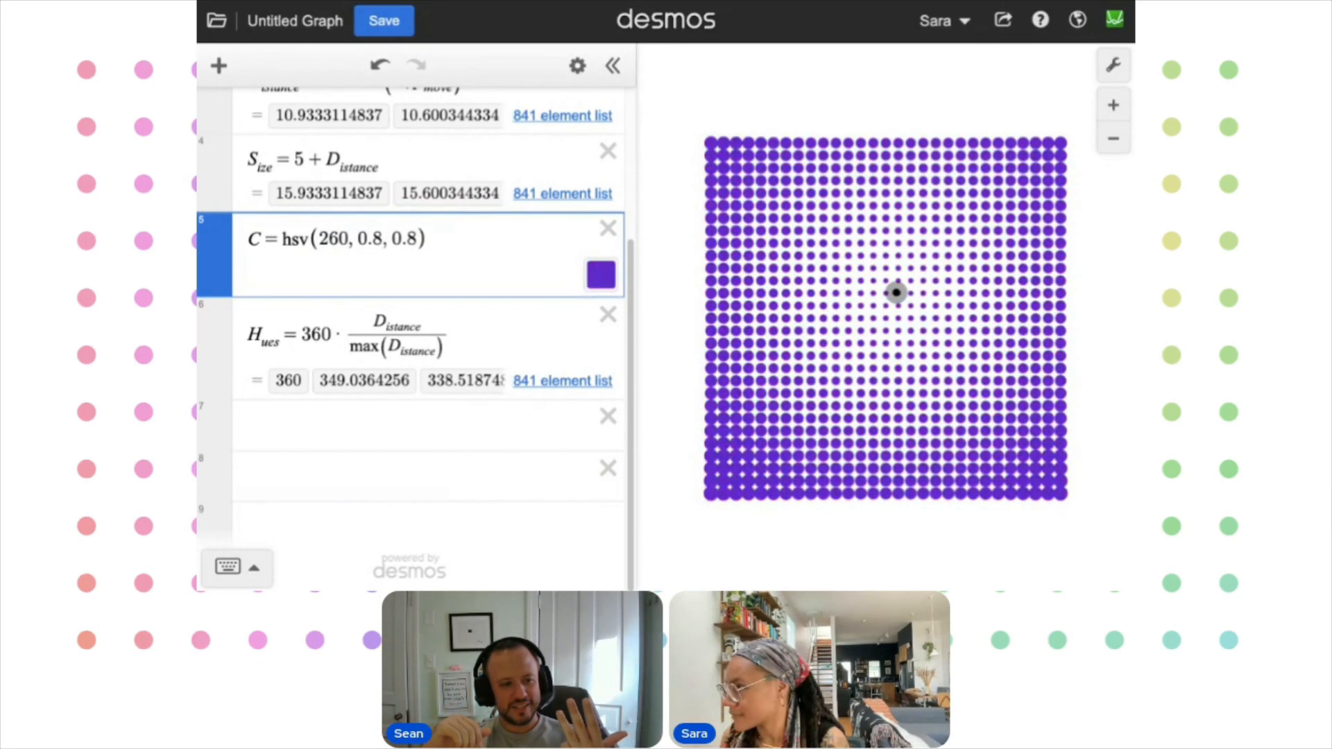
drag(318, 239, 353, 240)
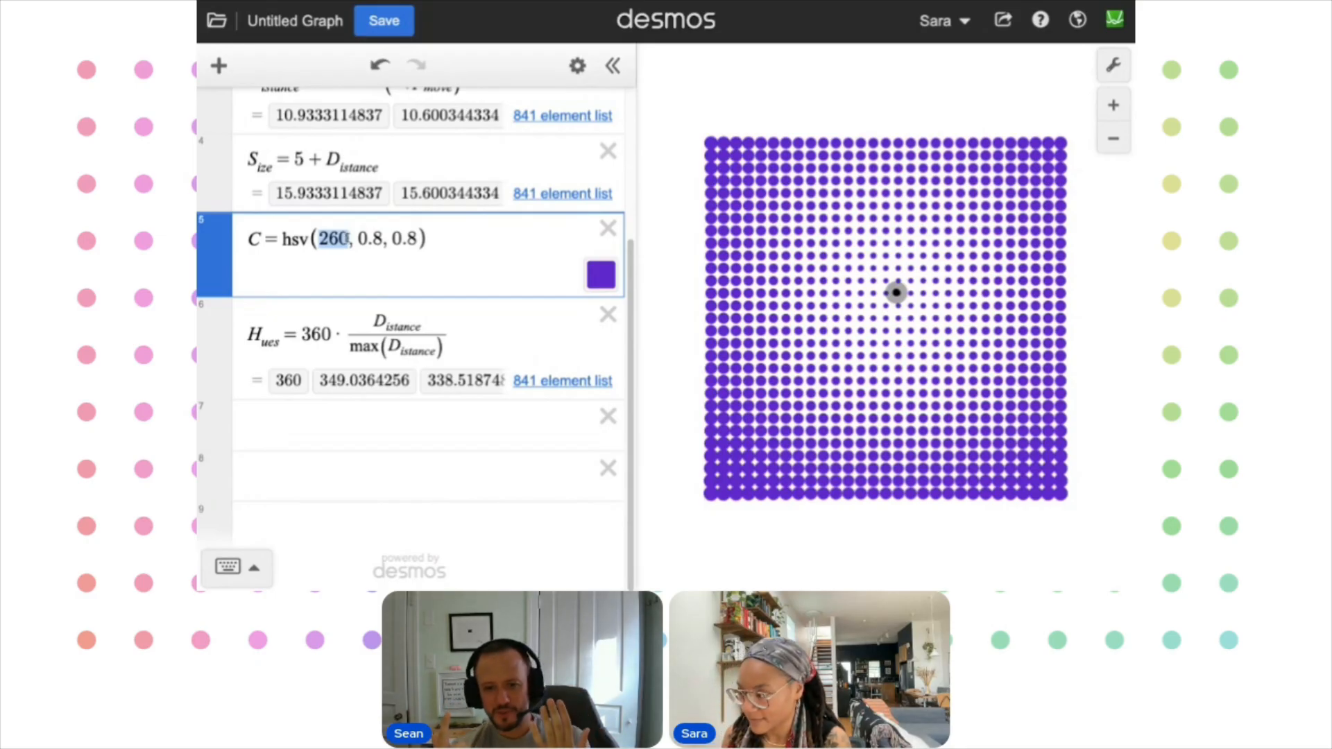
text(360)
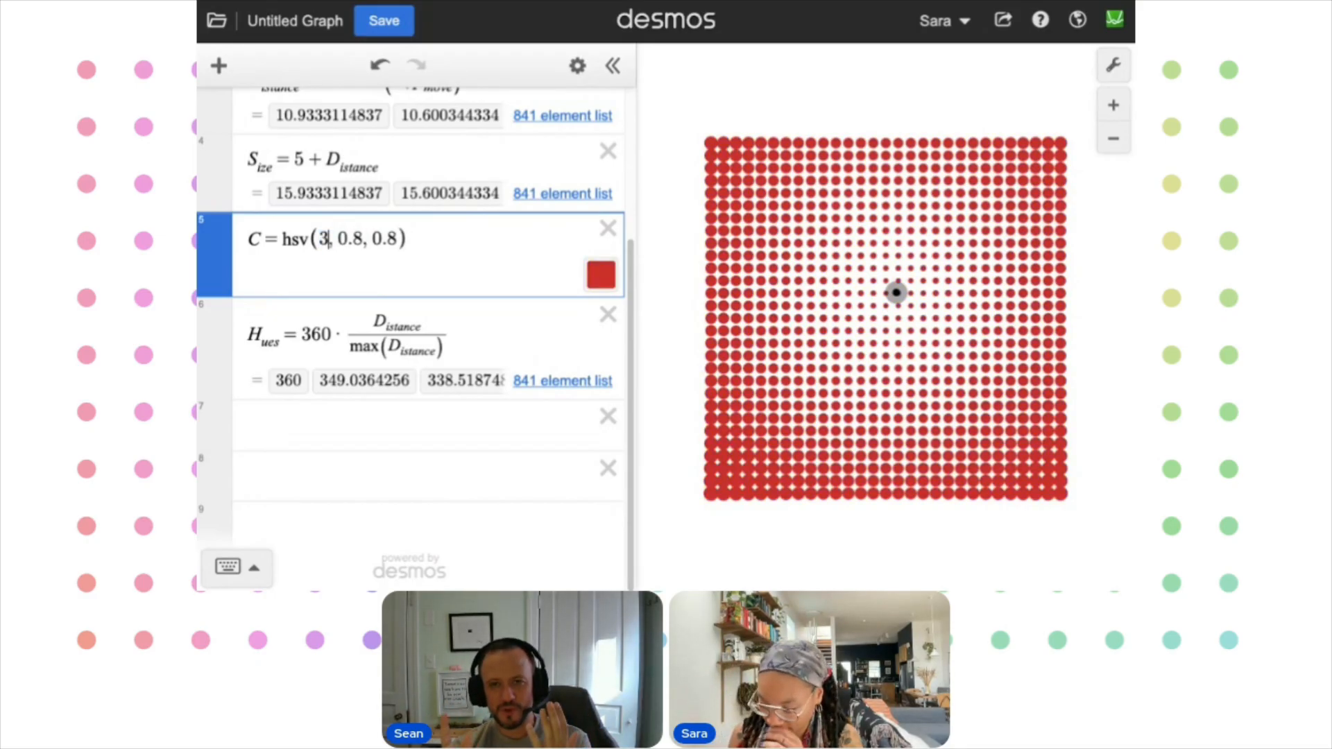
text(*)
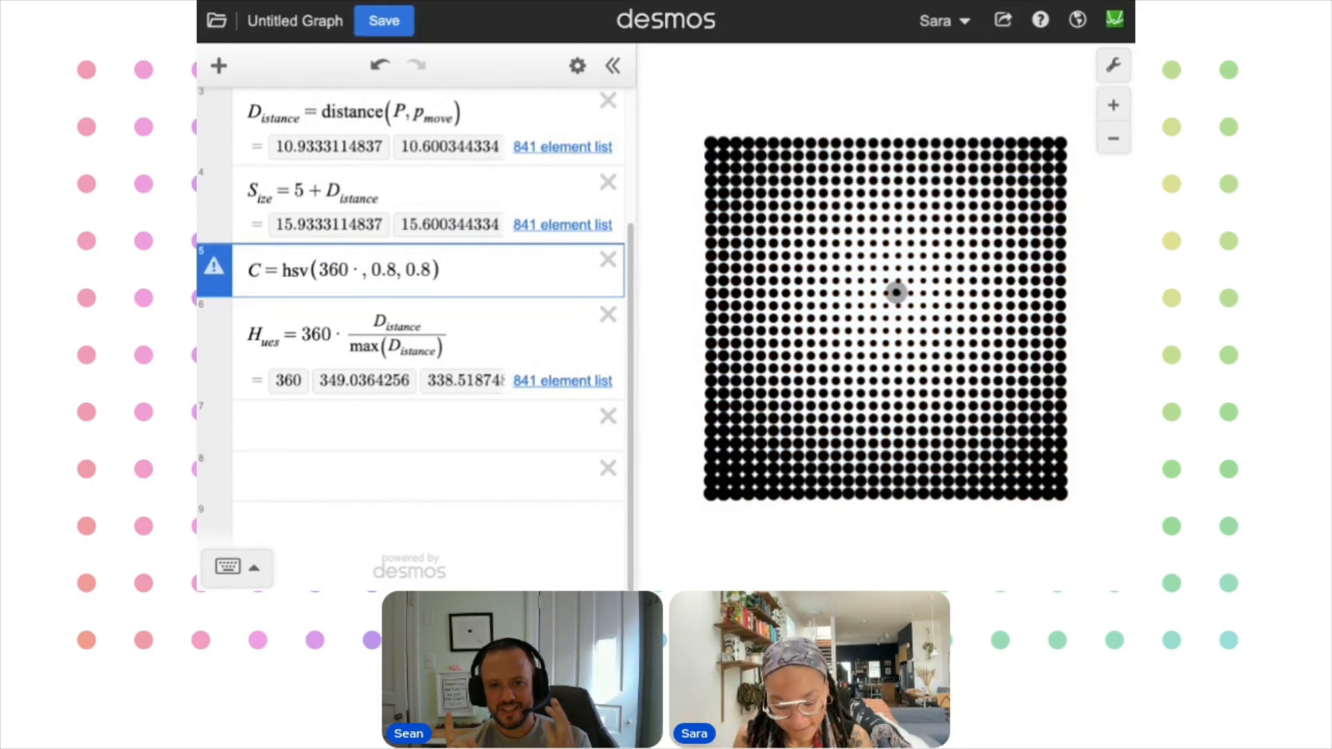
text(5/7)
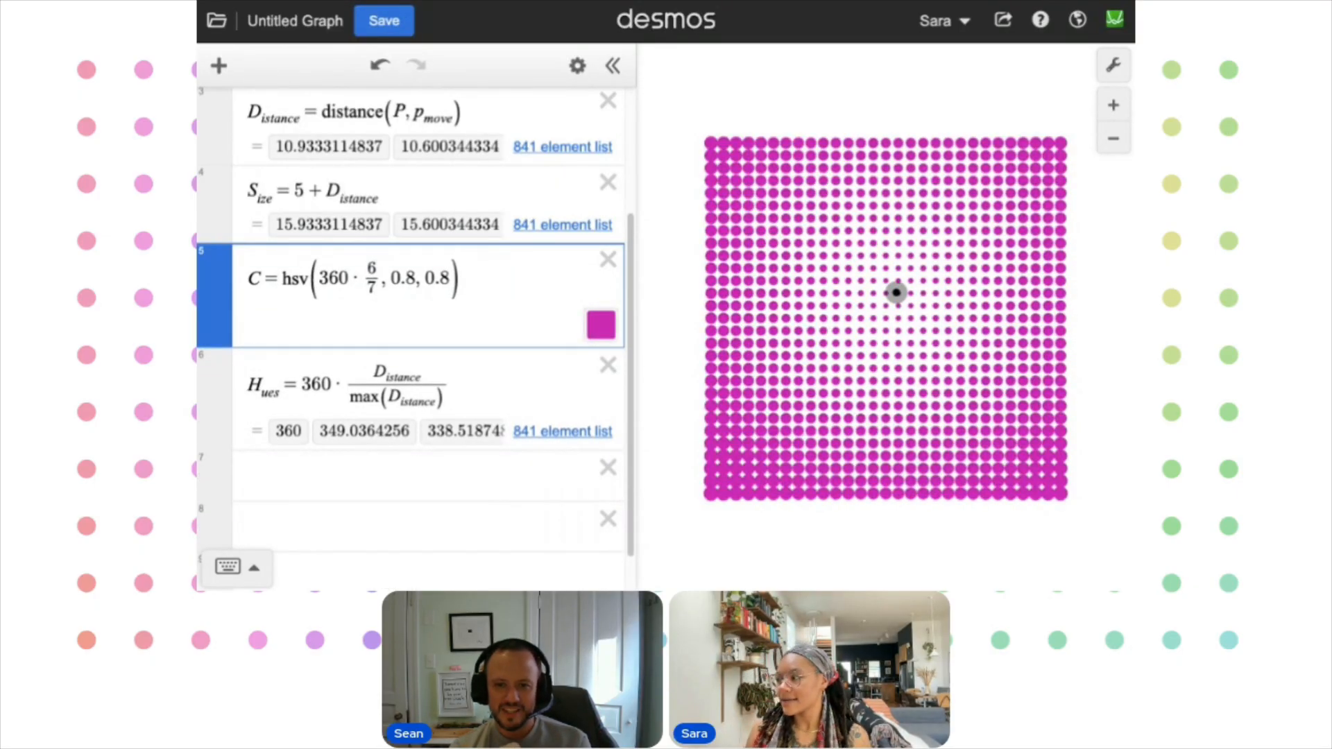
Set the hue in C to 200 and replace its third hsv component with D_istance/max(D_istance)
drag(319, 277, 374, 283)
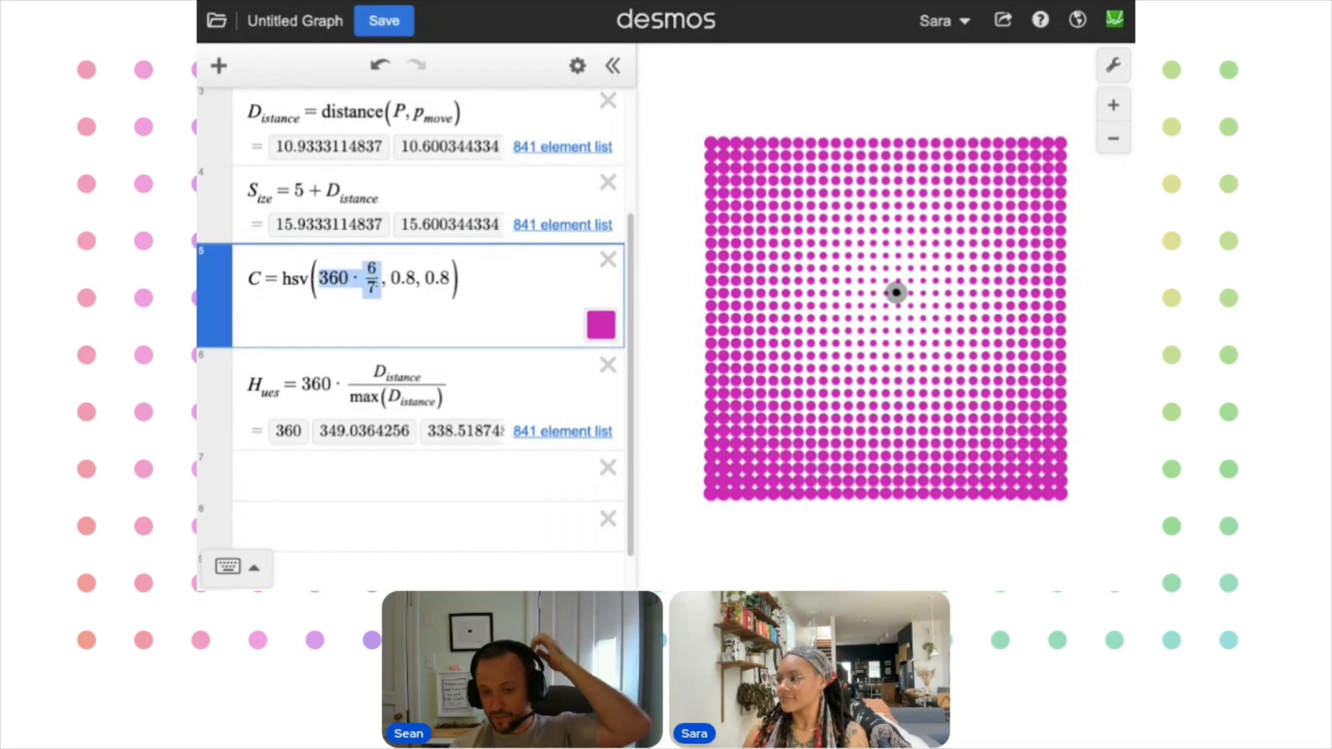
text(200)
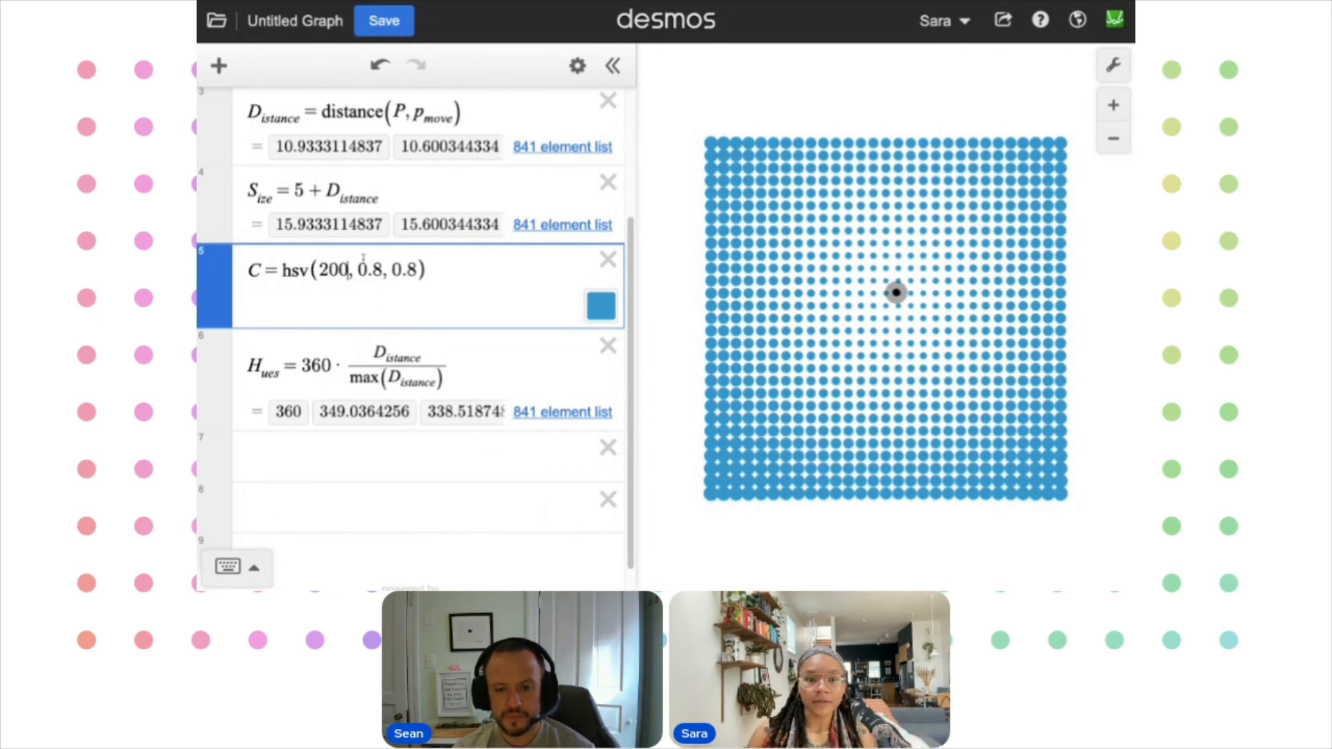
drag(392, 270, 417, 271)
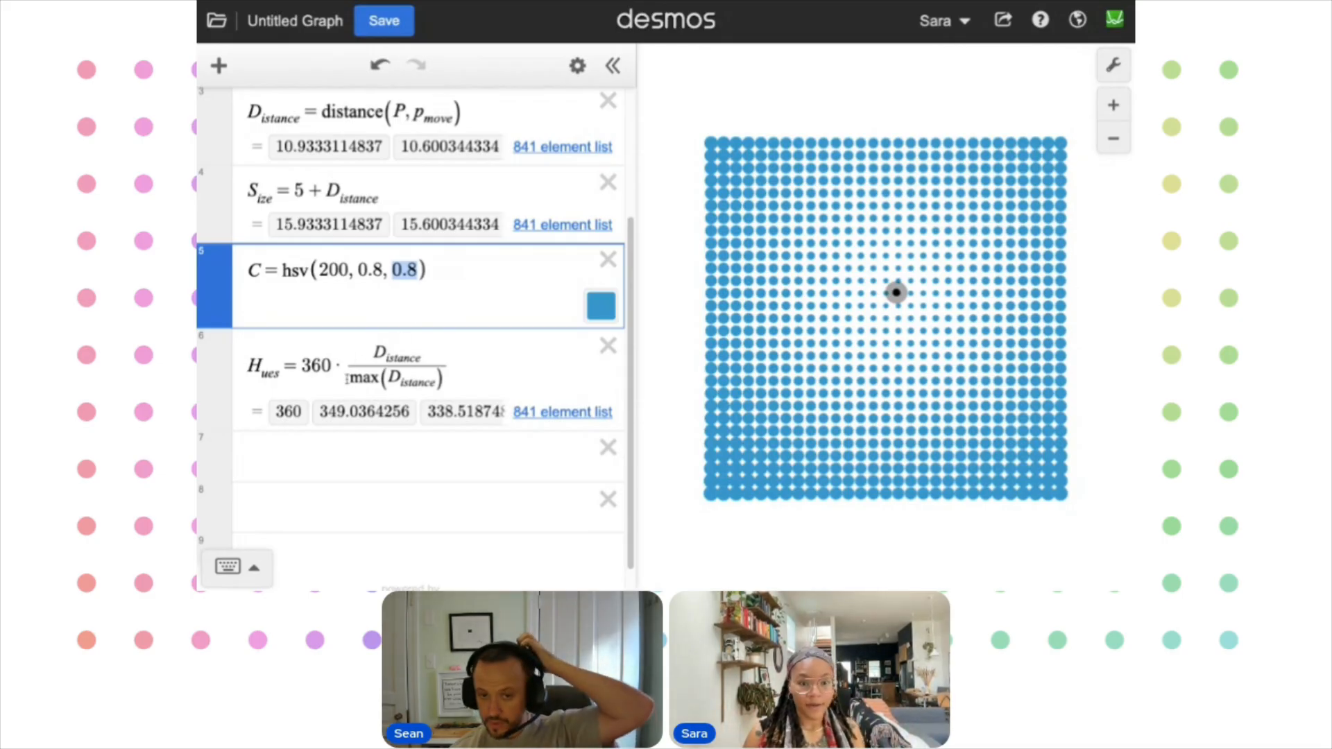
drag(329, 376, 464, 366)
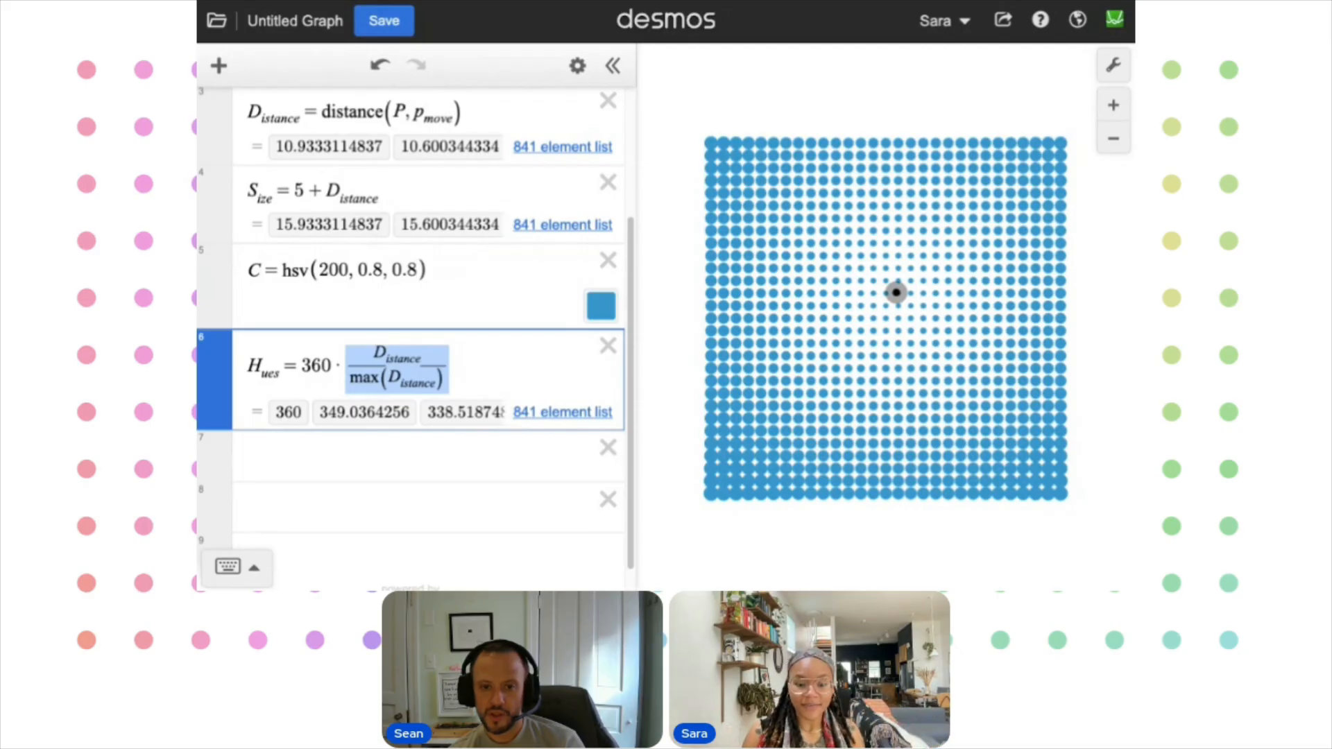
click(392, 258)
double_click(409, 270)
text(D_istance/max(D_istance))
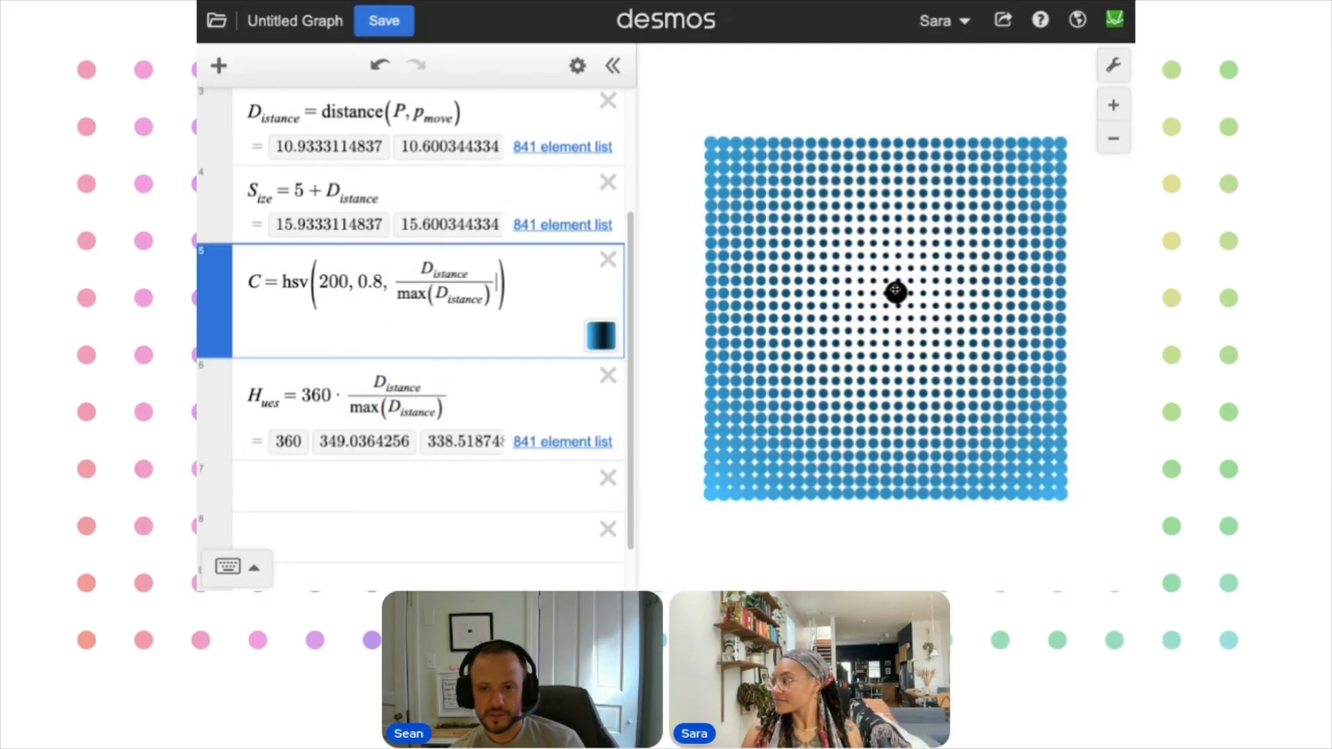
Move p_move through the grid to just above its upper edge, right of center
drag(895, 292, 986, 140)
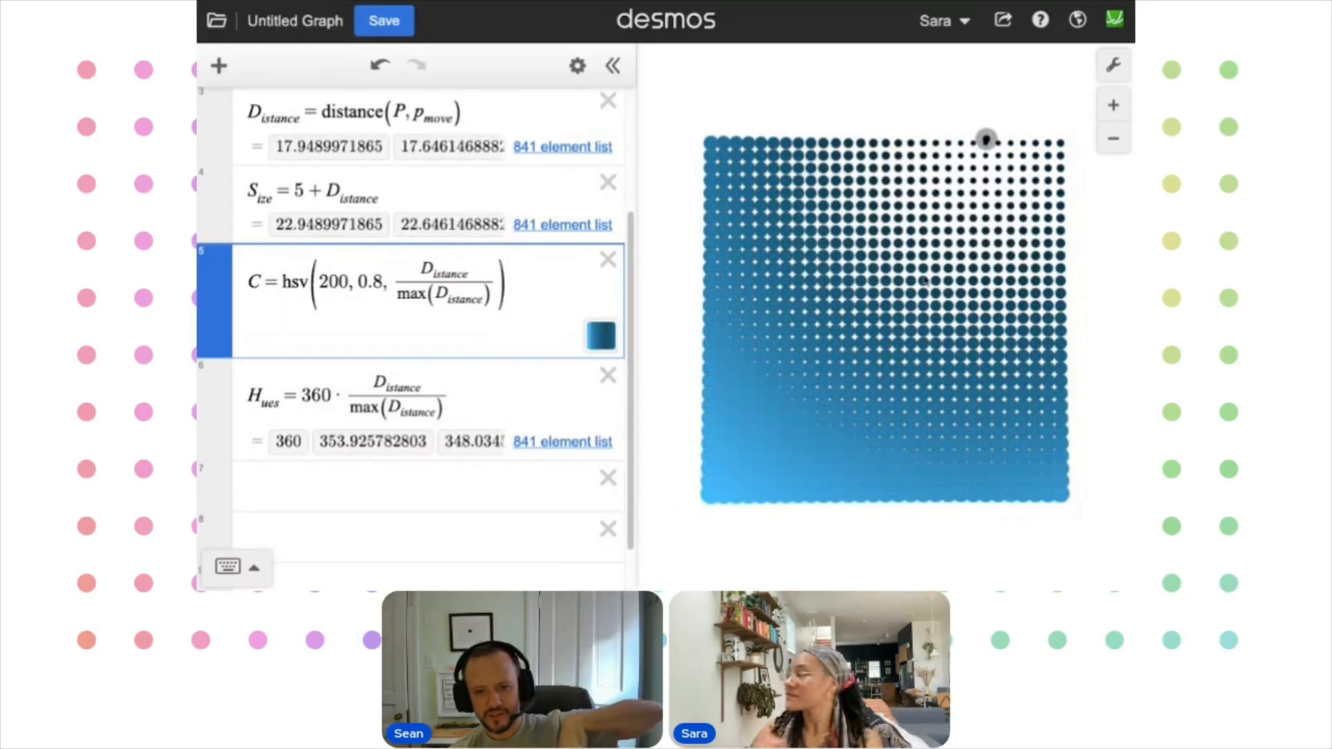
drag(986, 140, 978, 93)
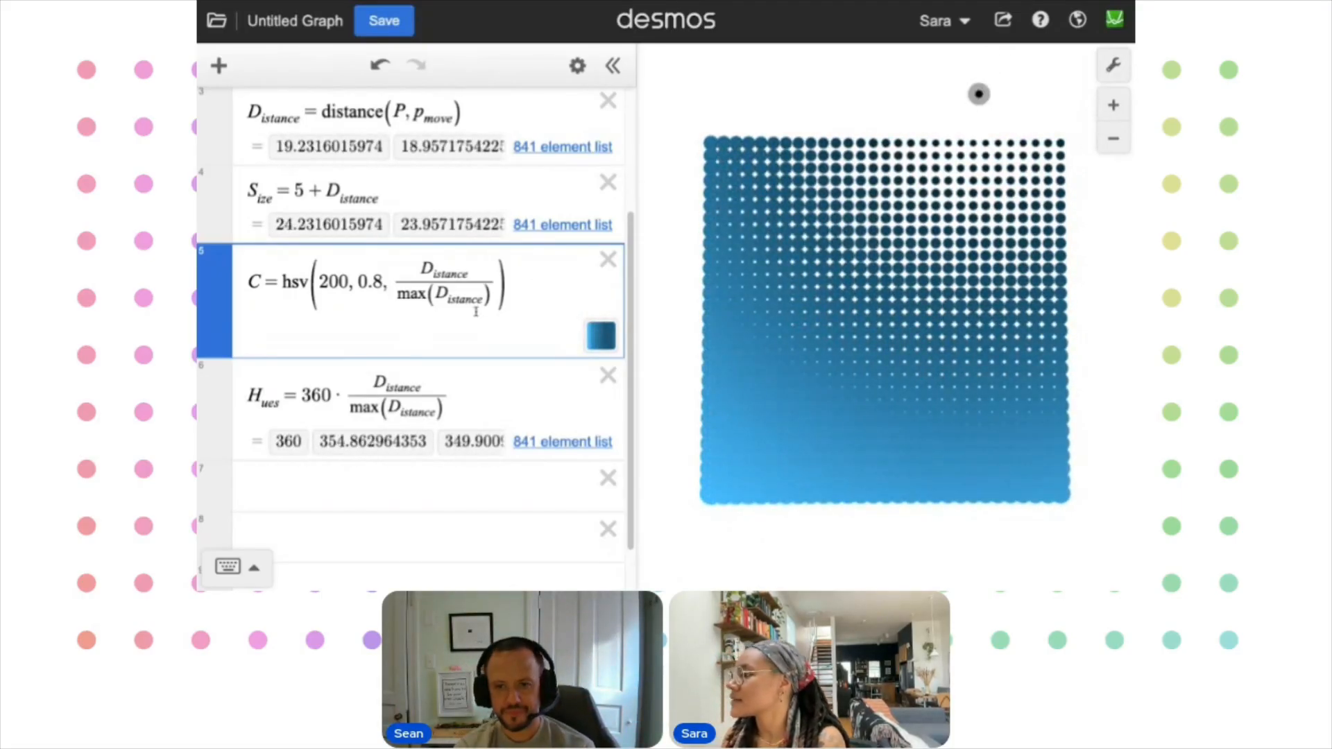
Copy the D_istance/max(D_istance) fraction from C's third hsv component and replace that component with 0.8
drag(476, 311, 481, 285)
key(ctrl+c)
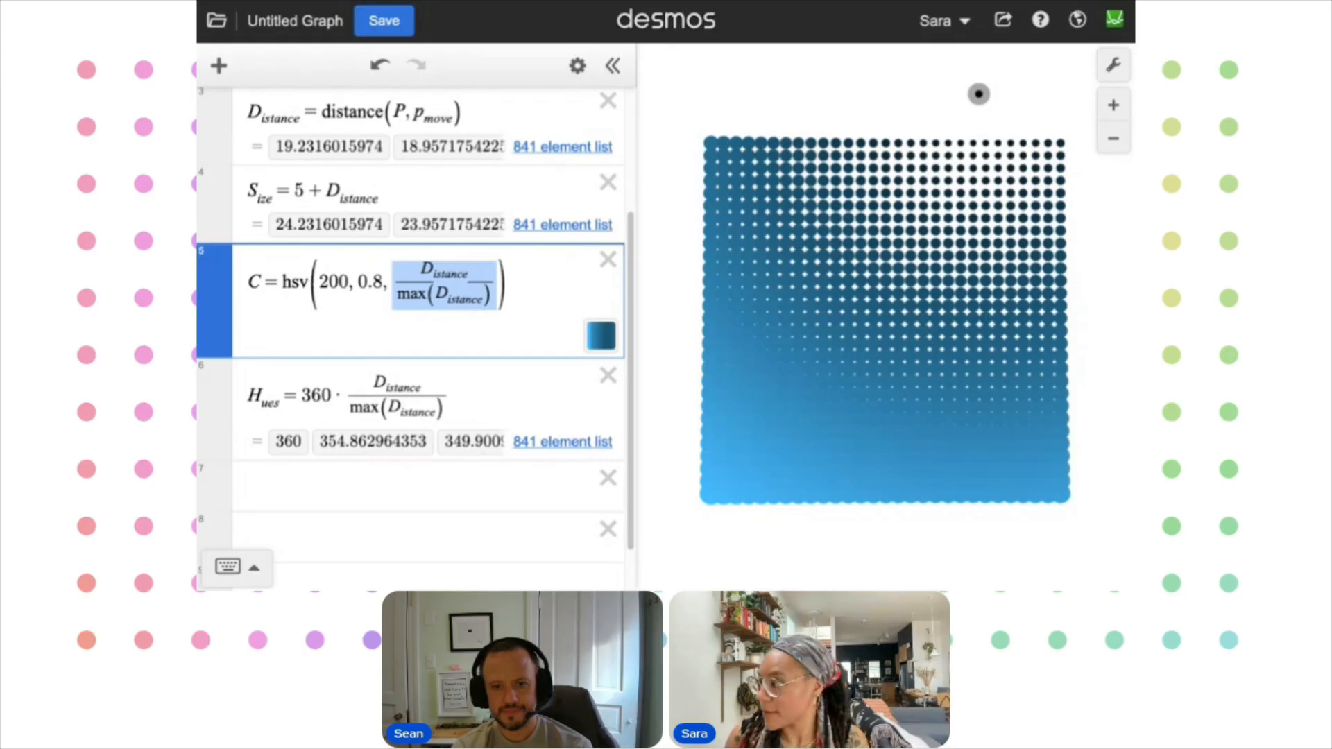
key(BackSpace)
text(0.8, 0.8)
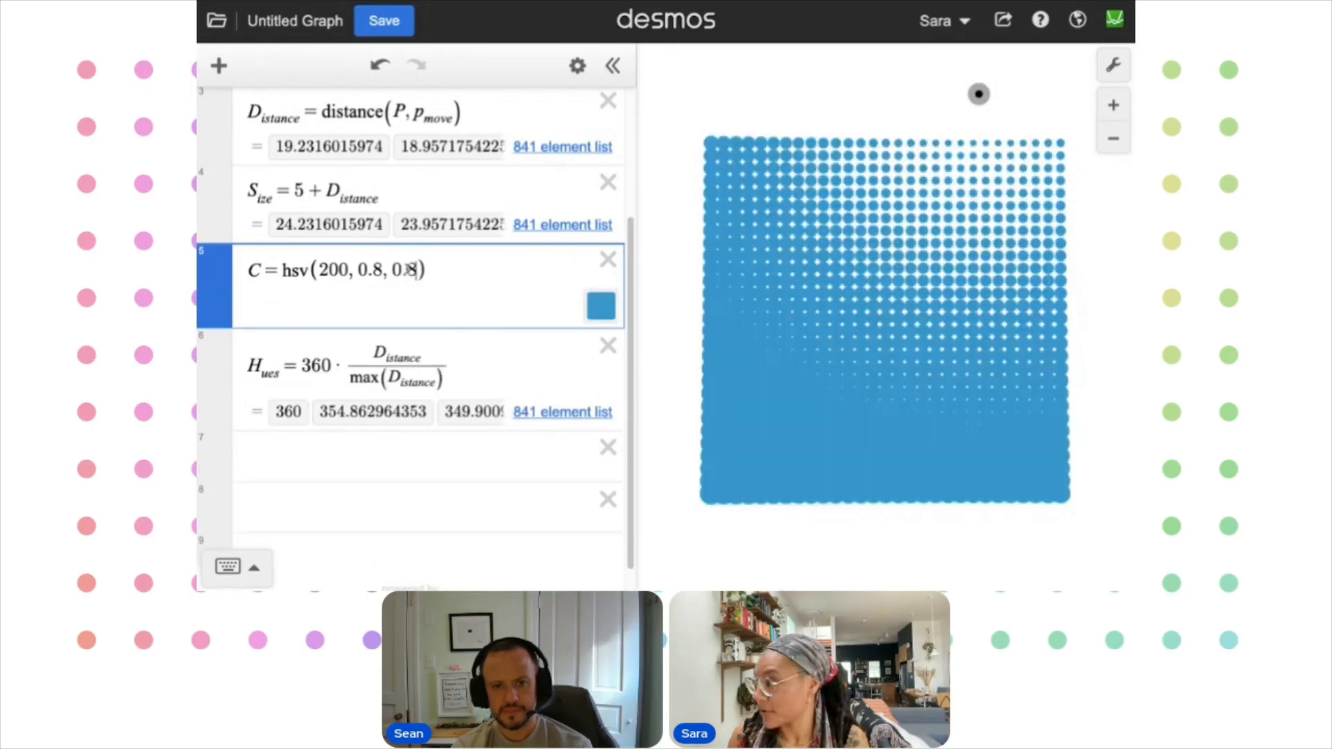
Replace C's second hsv component with the copied D_istance/max(D_istance) fraction, and move p_move into the grid just below its center
drag(359, 278, 384, 273)
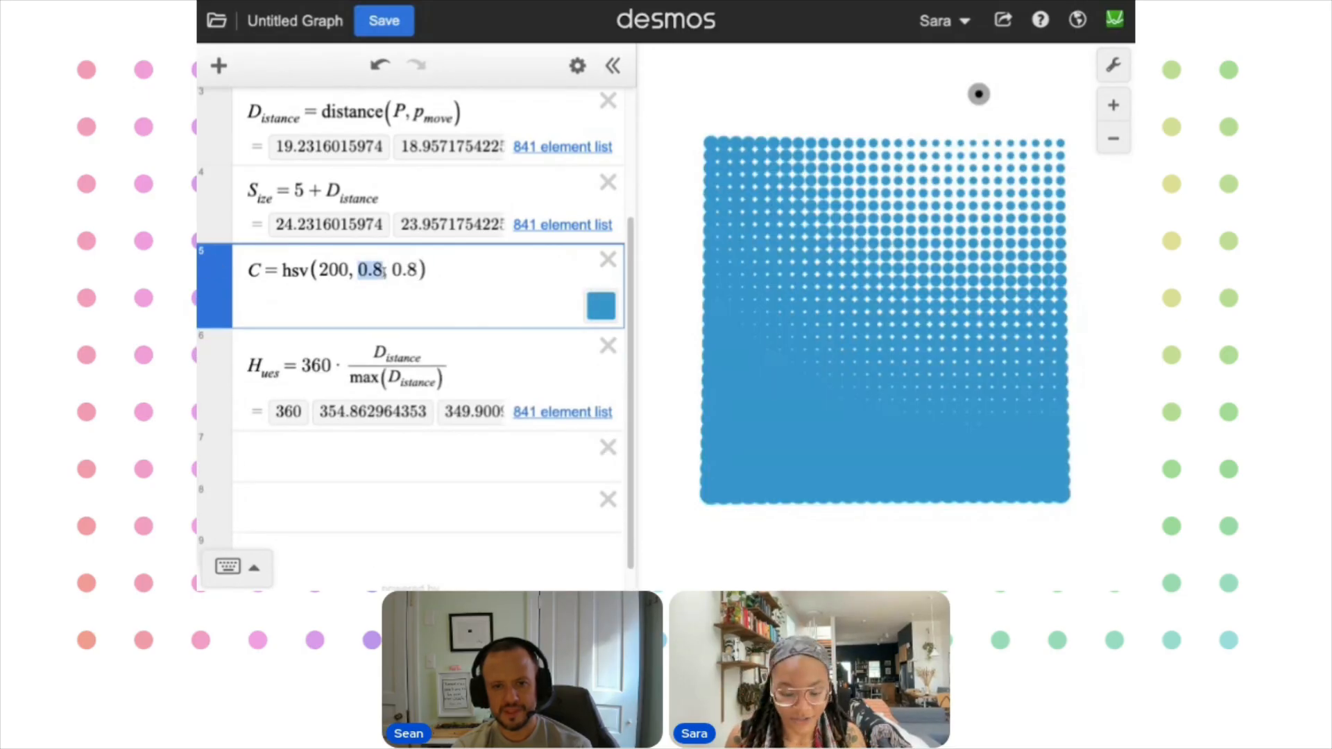
key(ctrl+v)
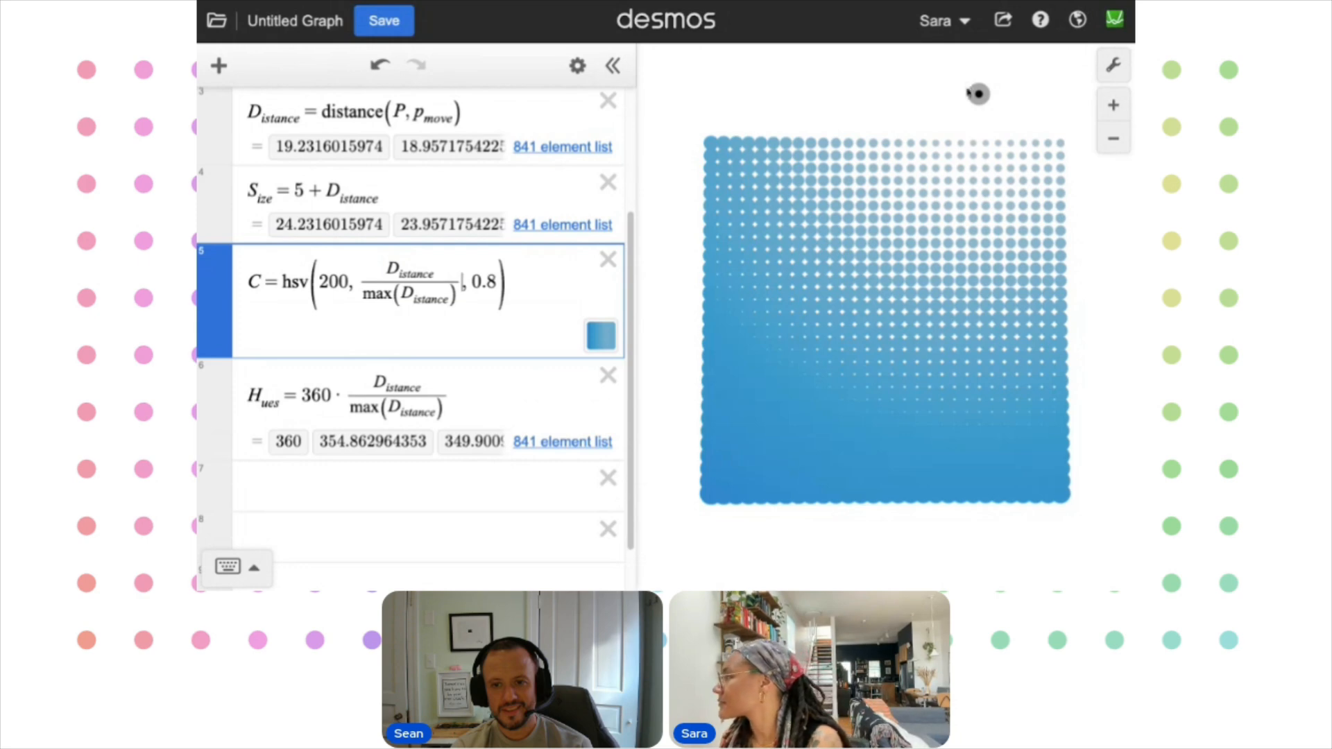
drag(980, 95, 881, 349)
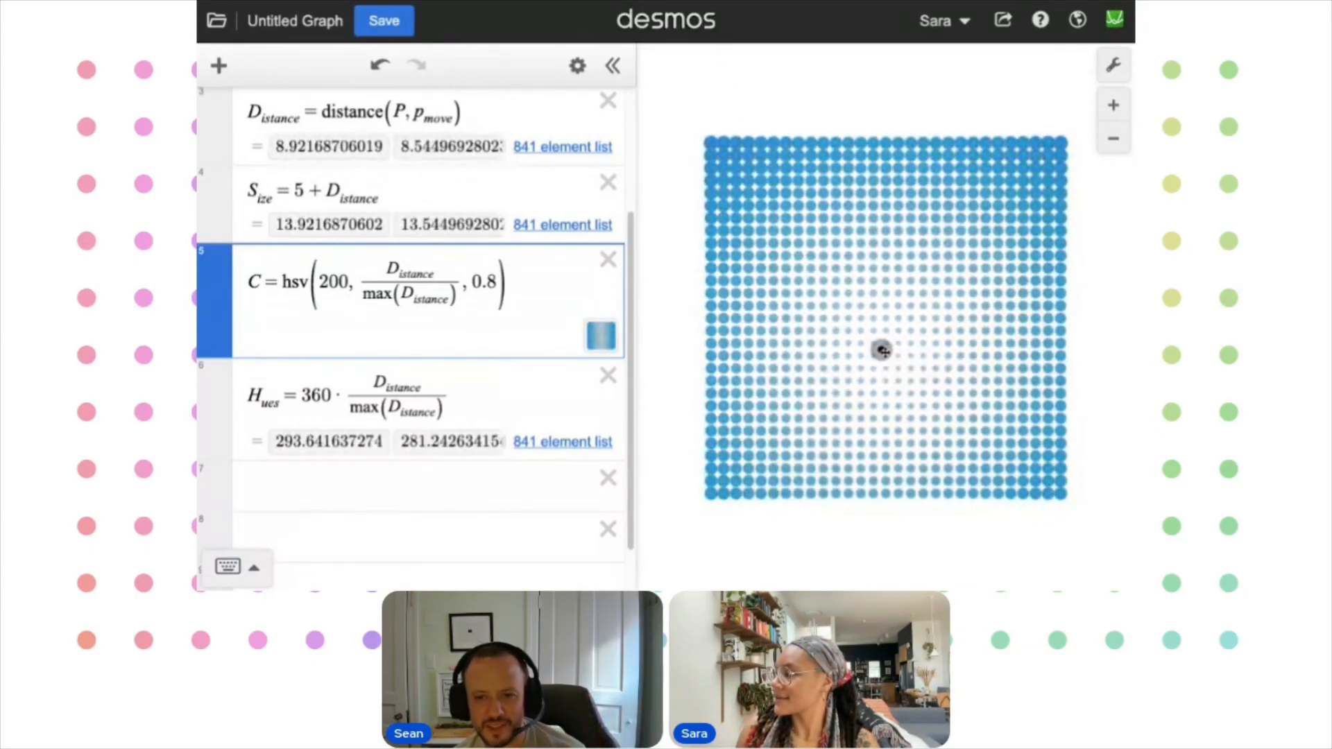
Change C to hsv(H_ues, 0.8, 0.8) and move p_move slightly up and to the right, near the grid's center
drag(362, 282, 460, 284)
text(0.8)
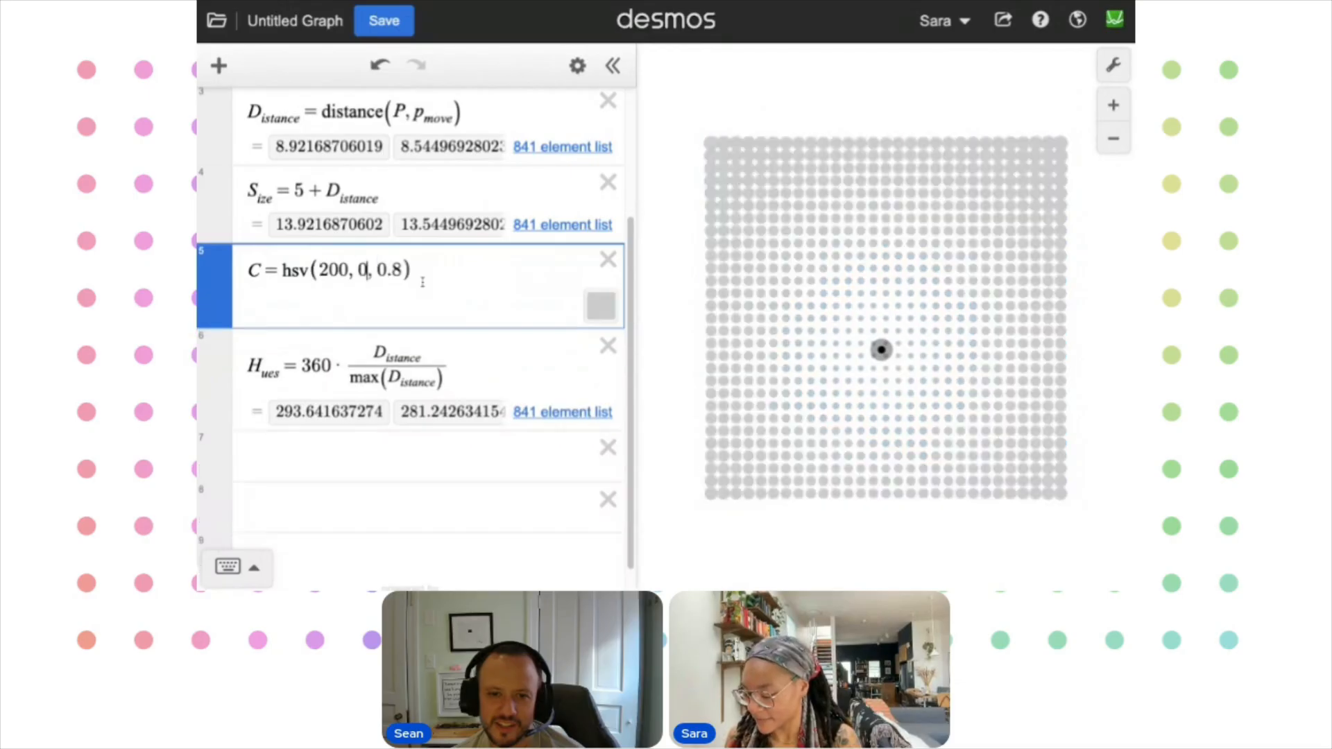
drag(283, 371, 248, 366)
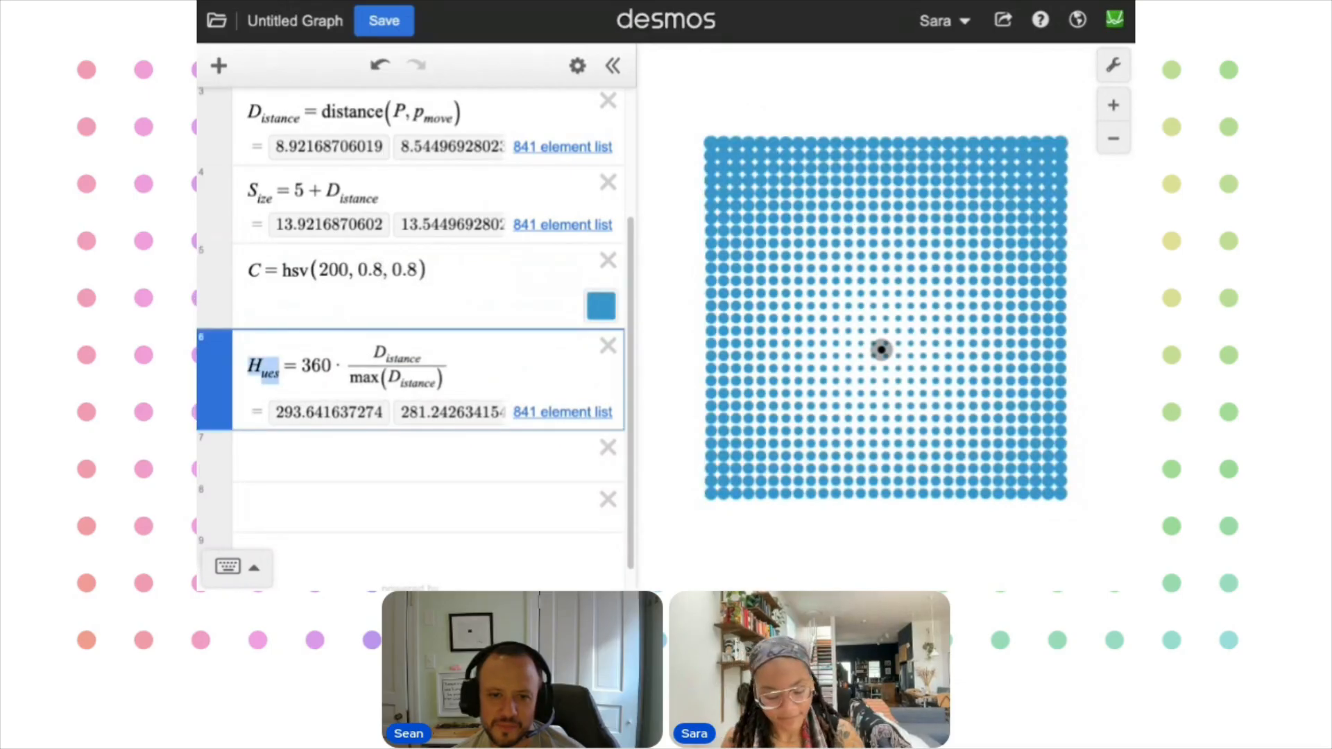
drag(319, 273, 352, 273)
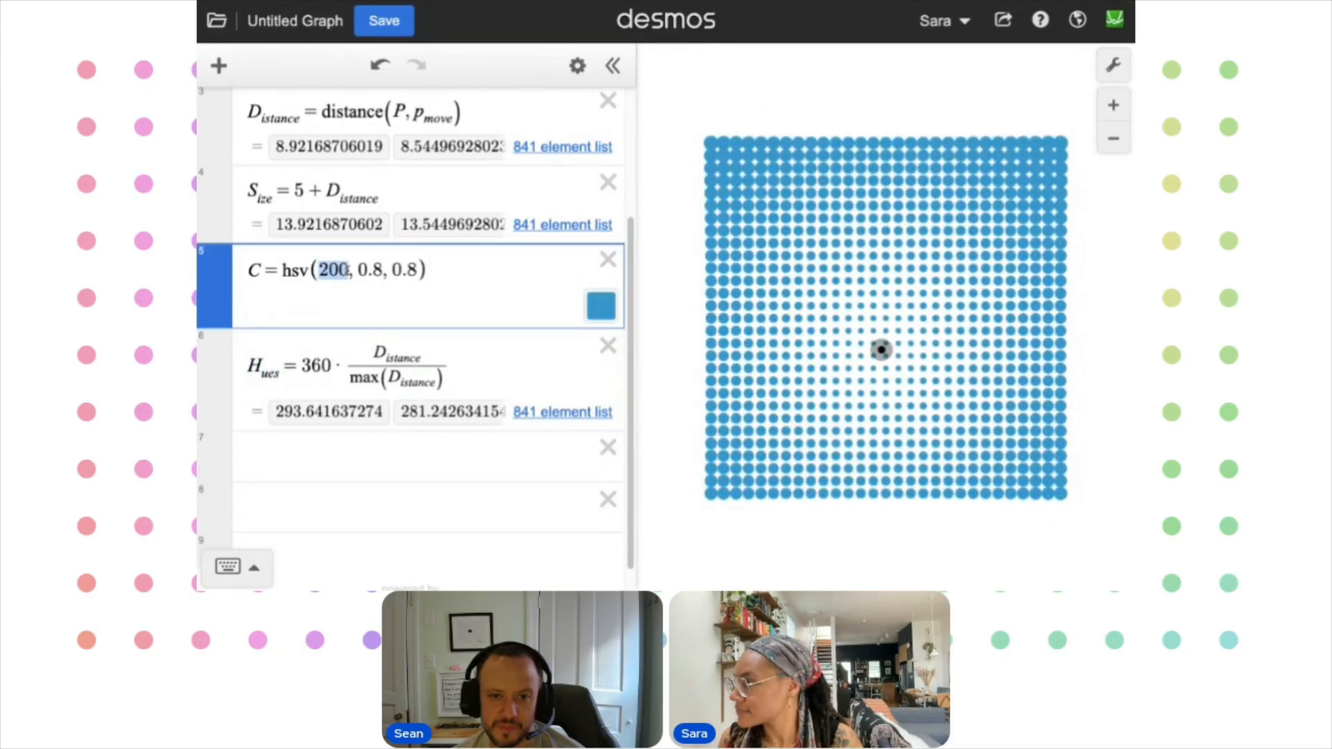
text(H_ues)
click(487, 444)
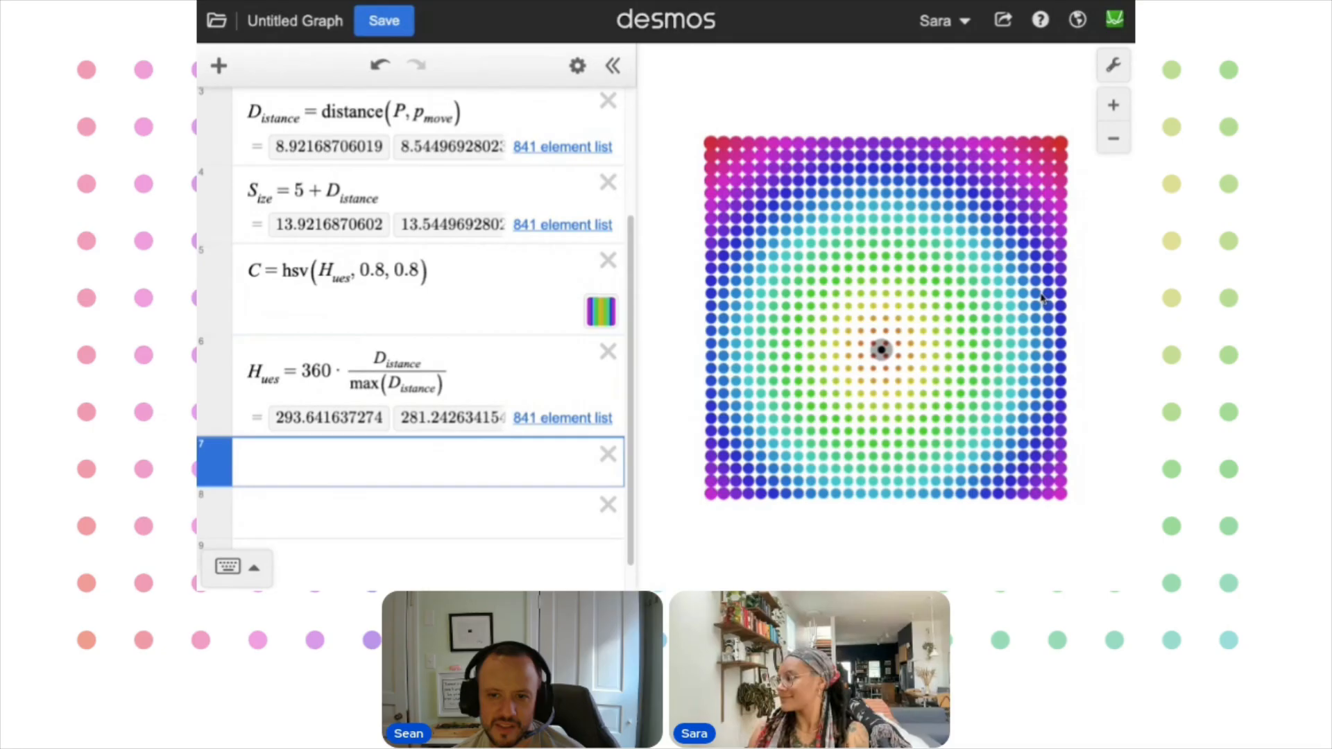
drag(882, 350, 915, 308)
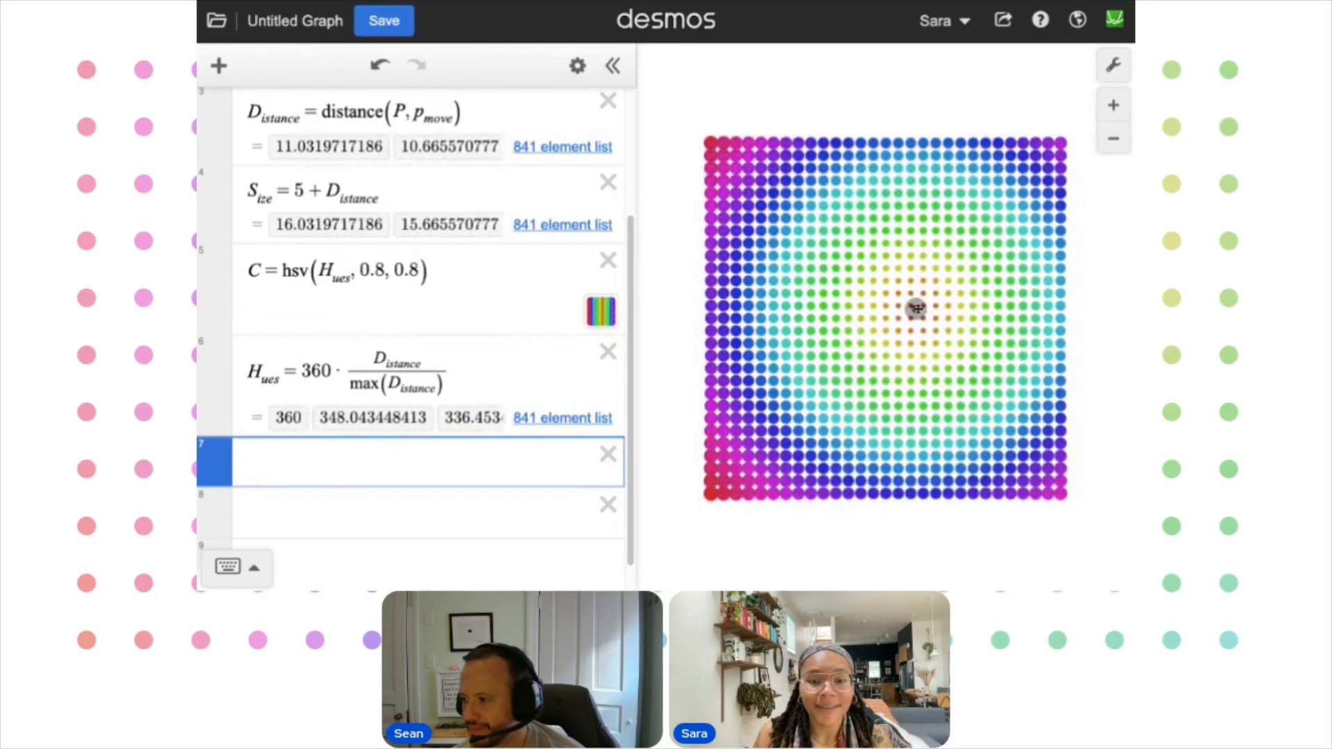